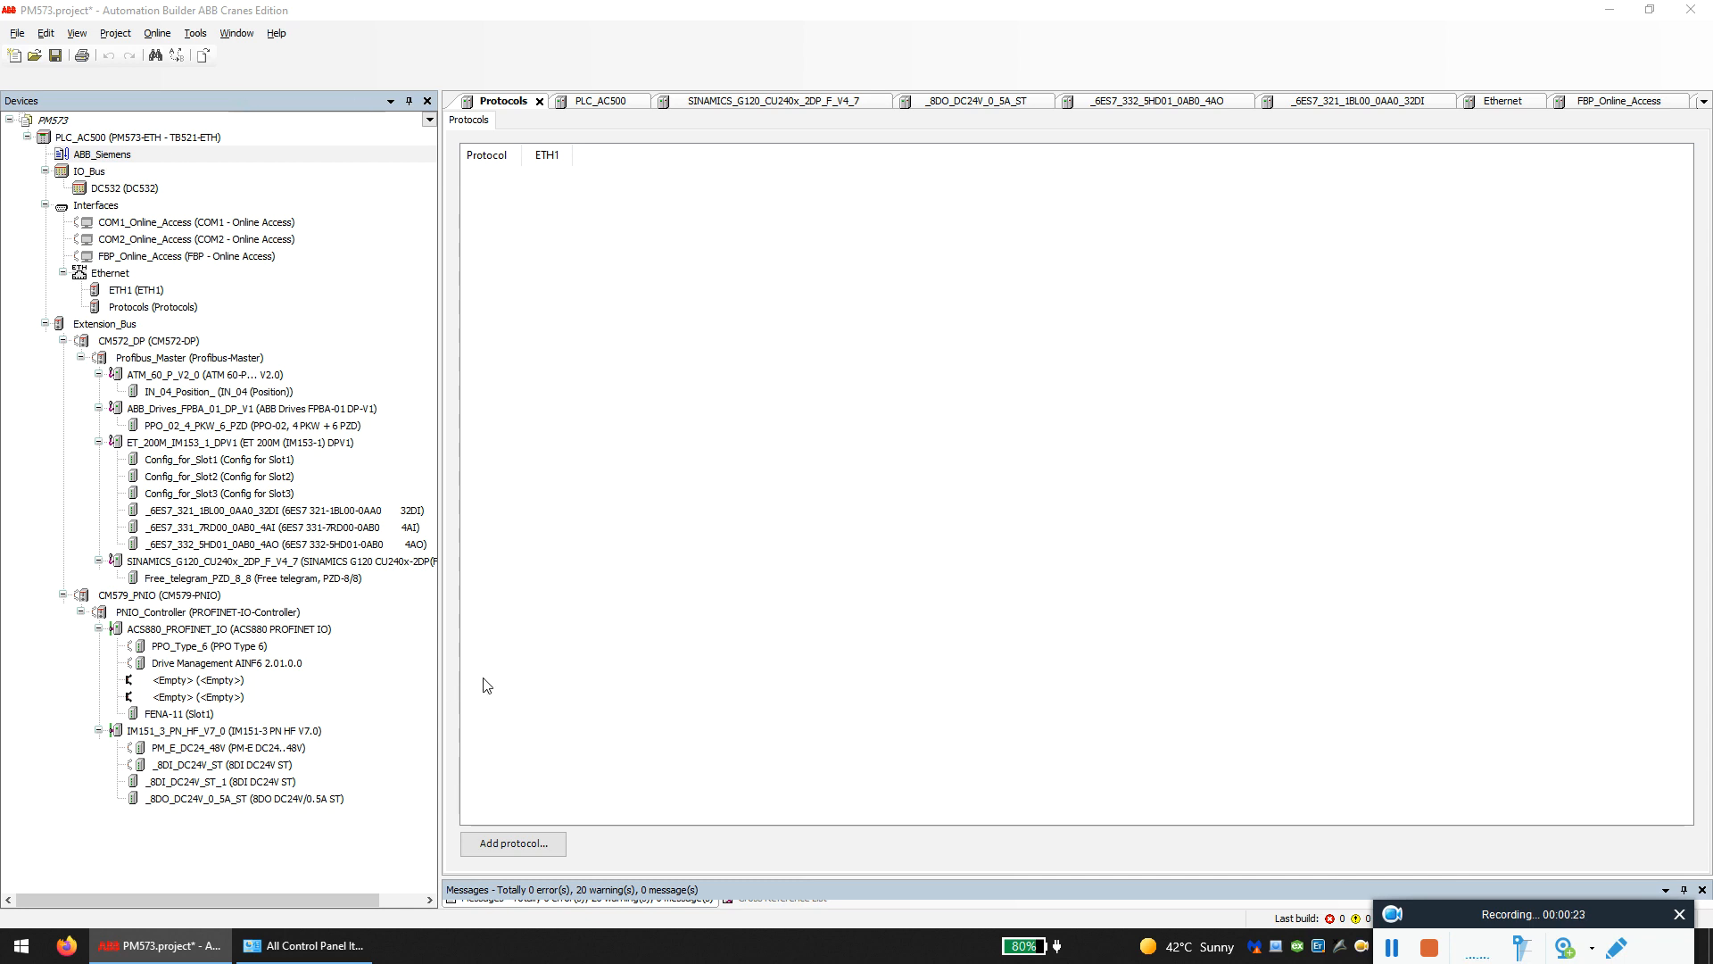
# - Open the ABB_Siemens application in CoDeSys and widen the object organizer to show the POU tree
pyautogui.doubleClick(102, 156)
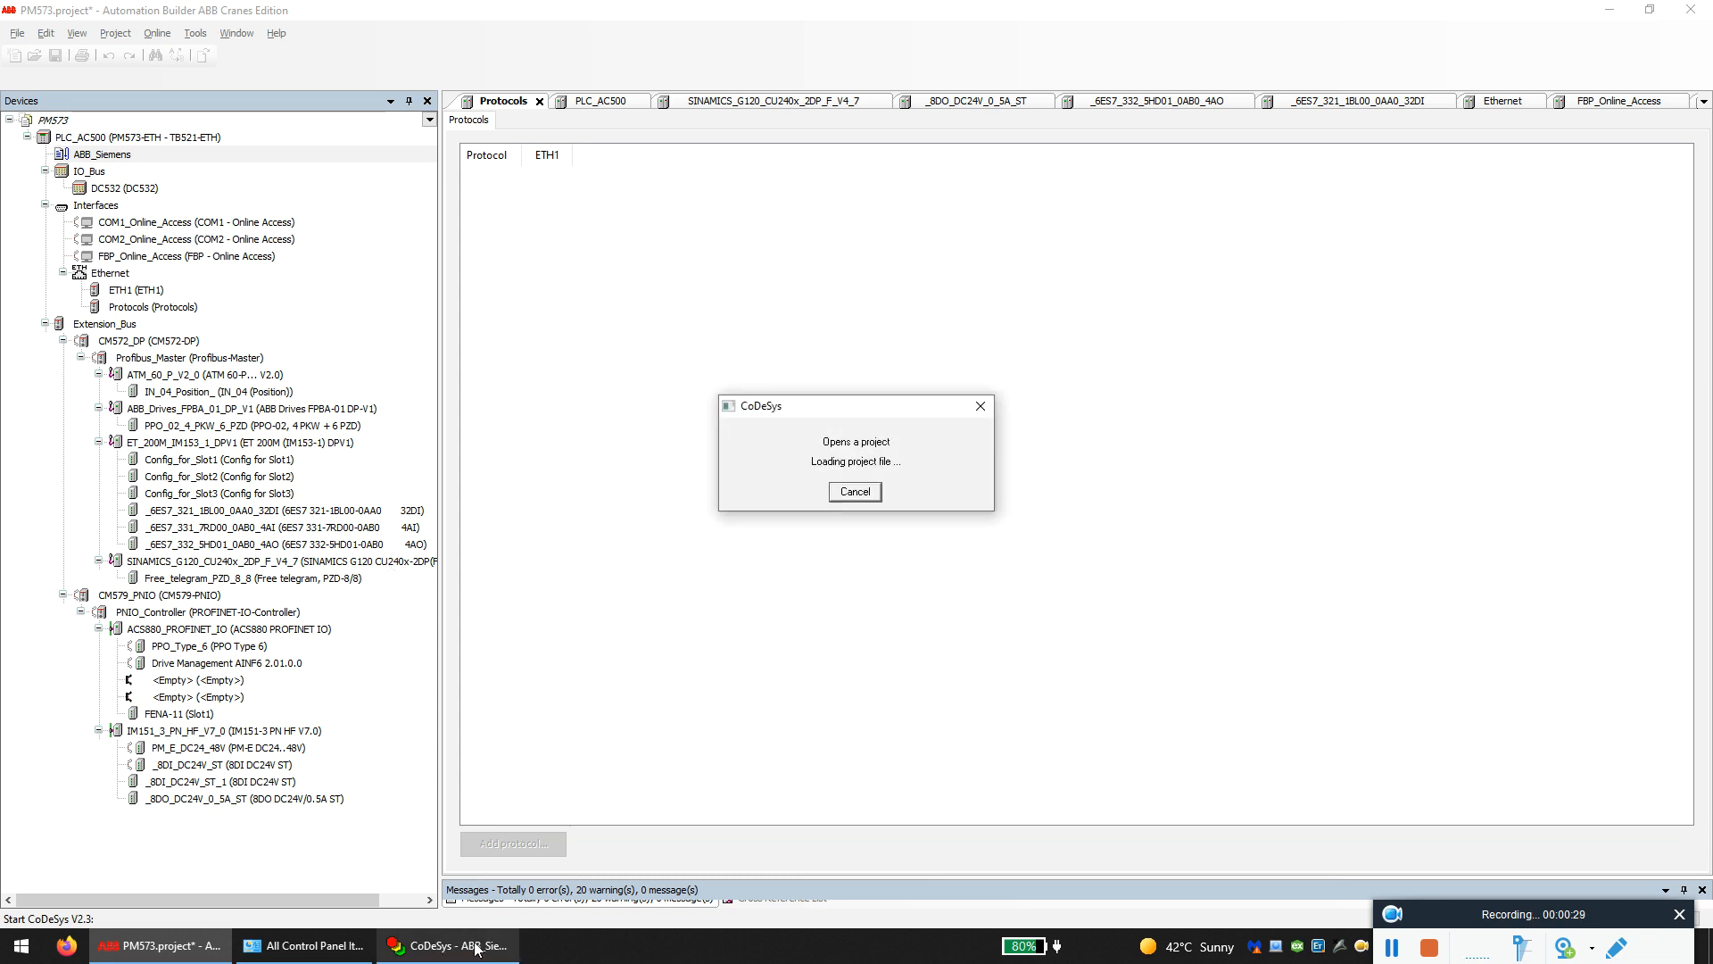
pyautogui.moveTo(457, 949)
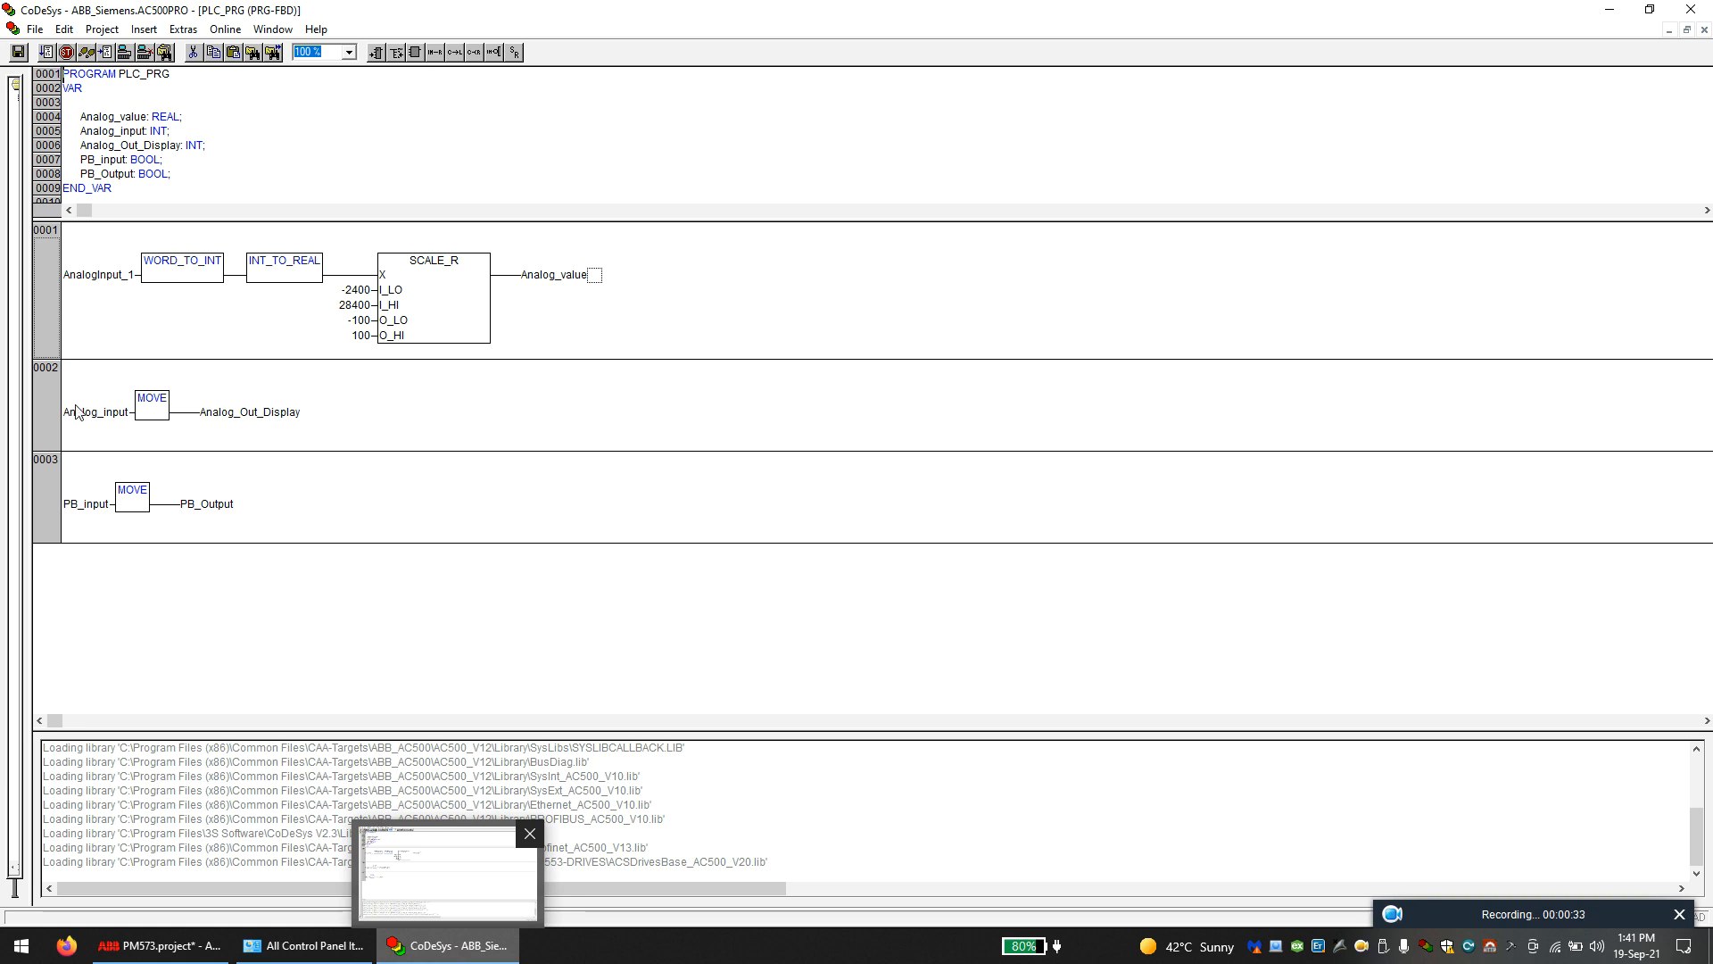
pyautogui.moveTo(32, 480); pyautogui.dragTo(285, 526)
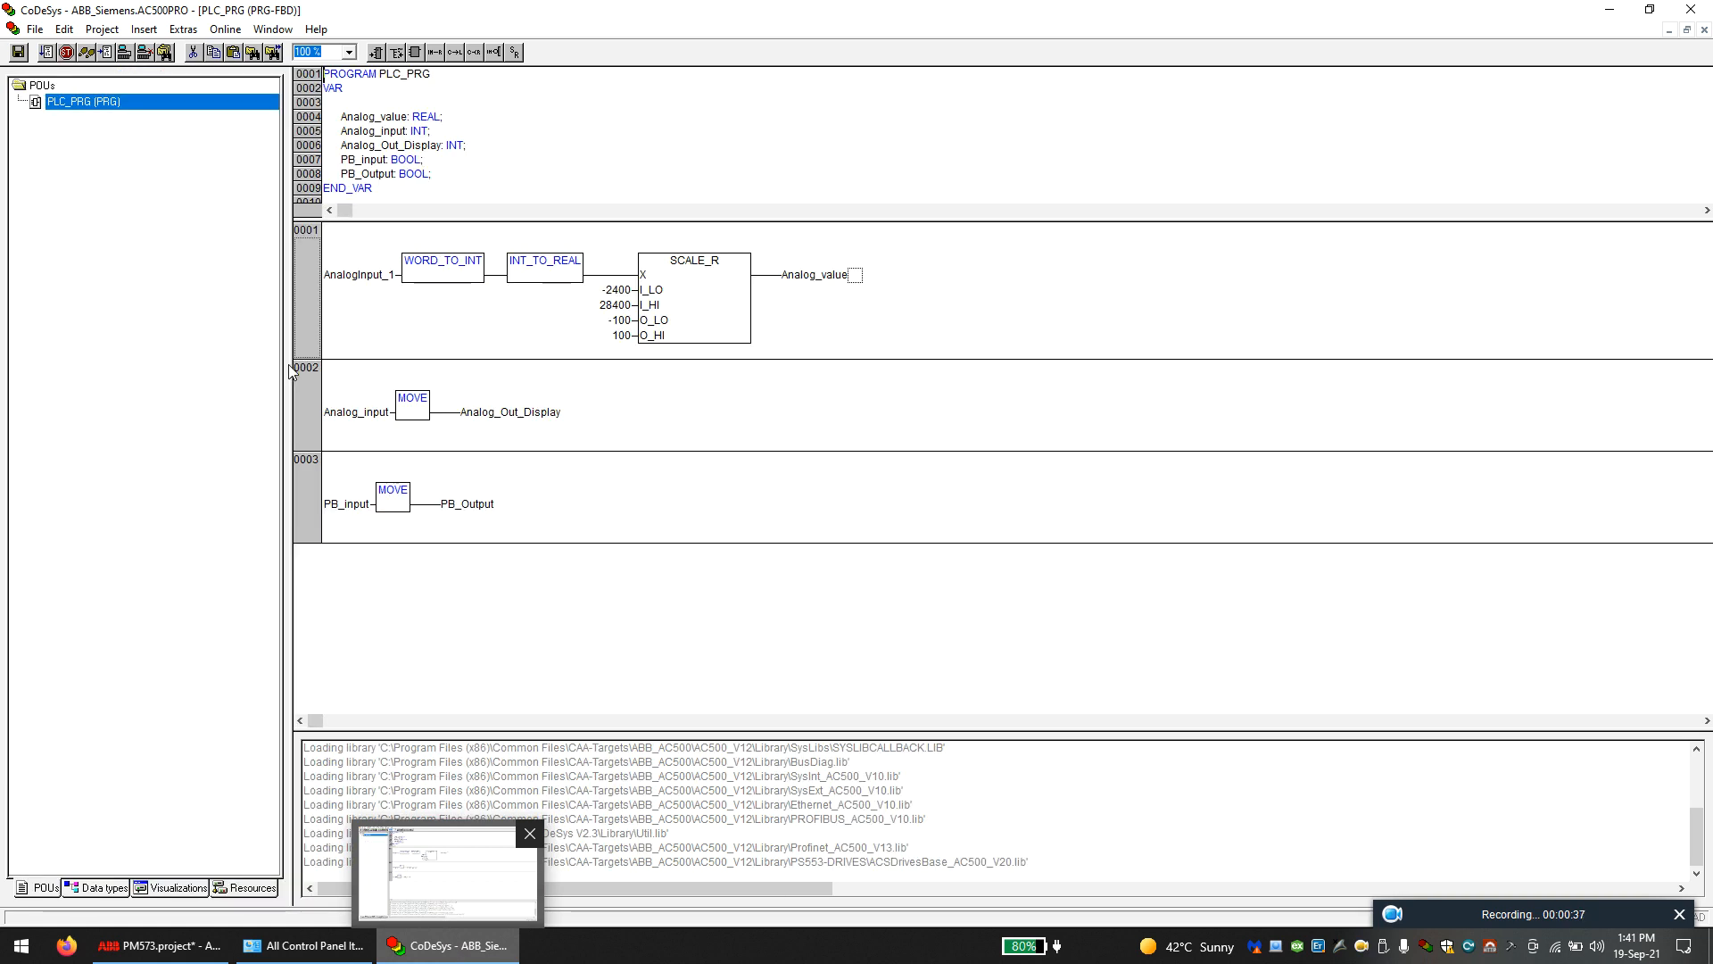
# - Log in to the PLC, download the changed program and set it running
pyautogui.click(225, 29)
pyautogui.click(249, 50)
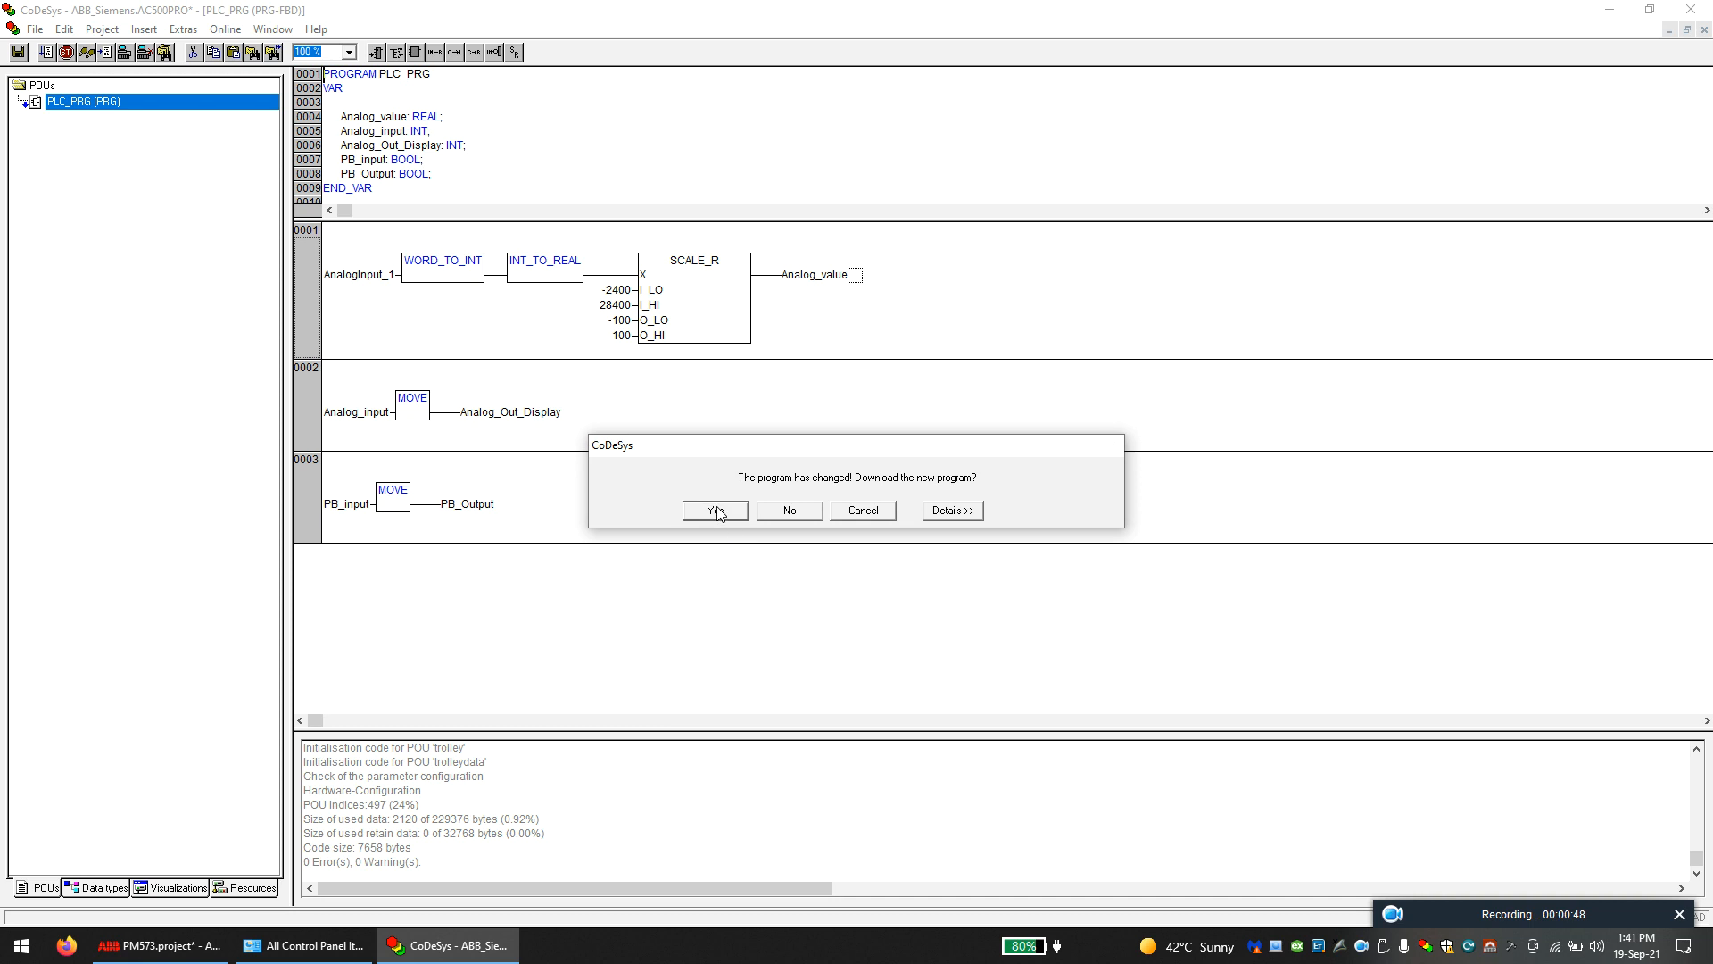
pyautogui.click(716, 509)
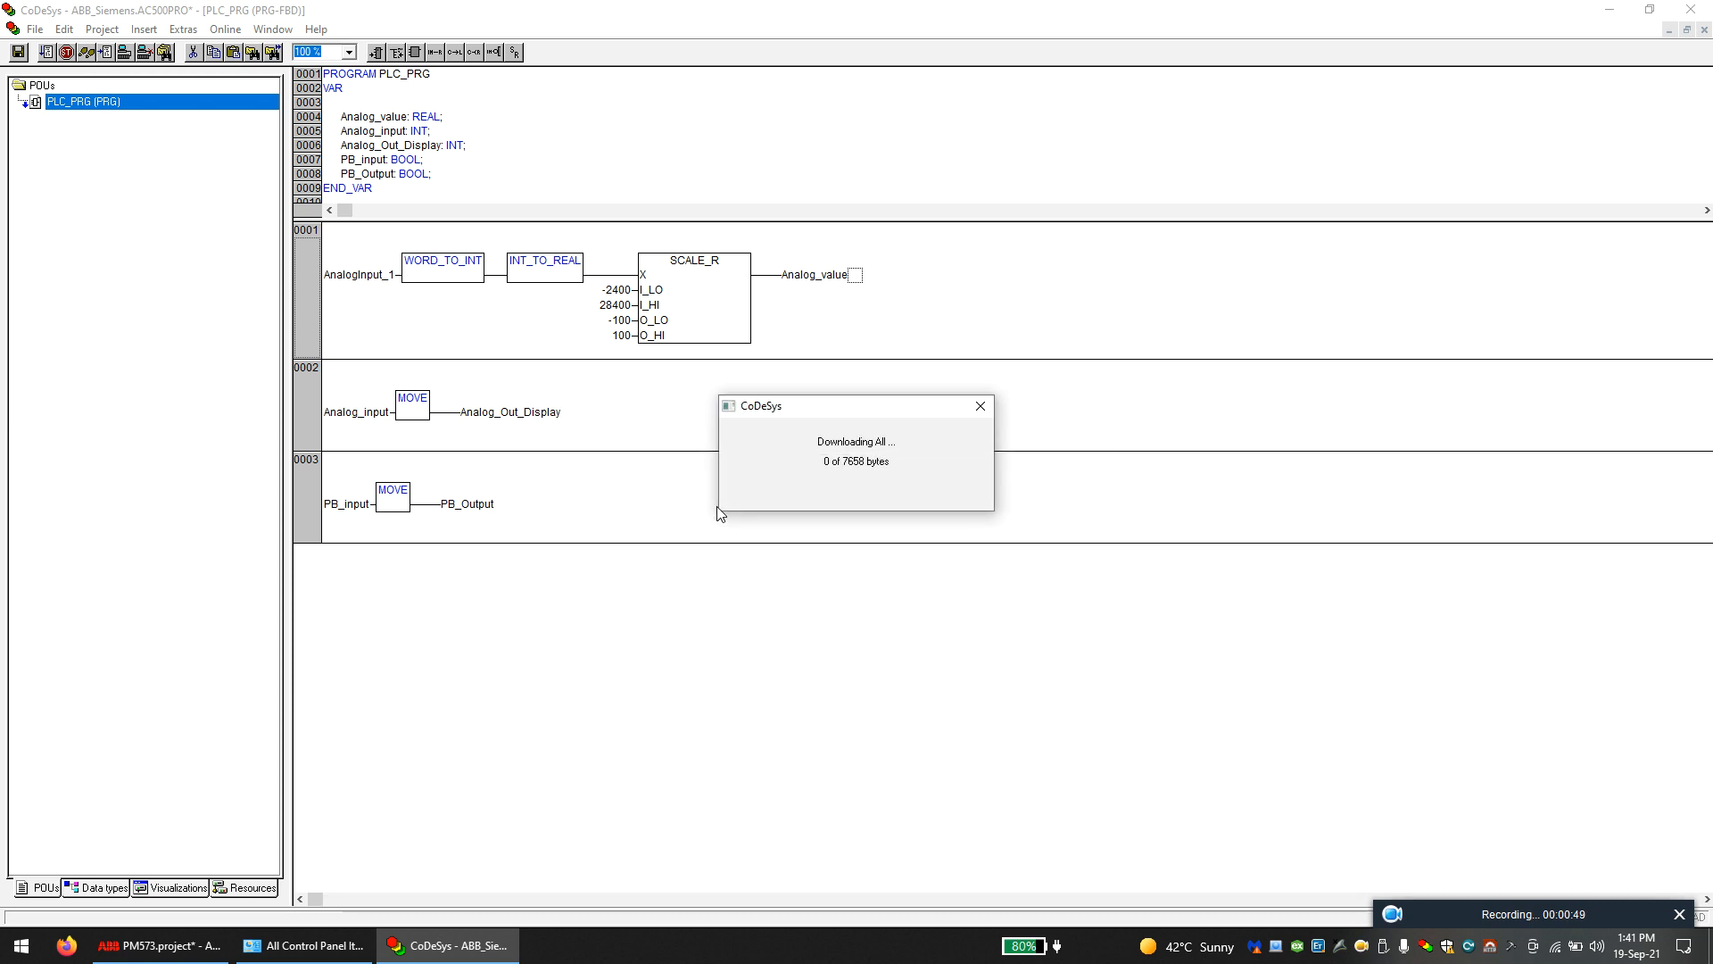
pyautogui.click(233, 31)
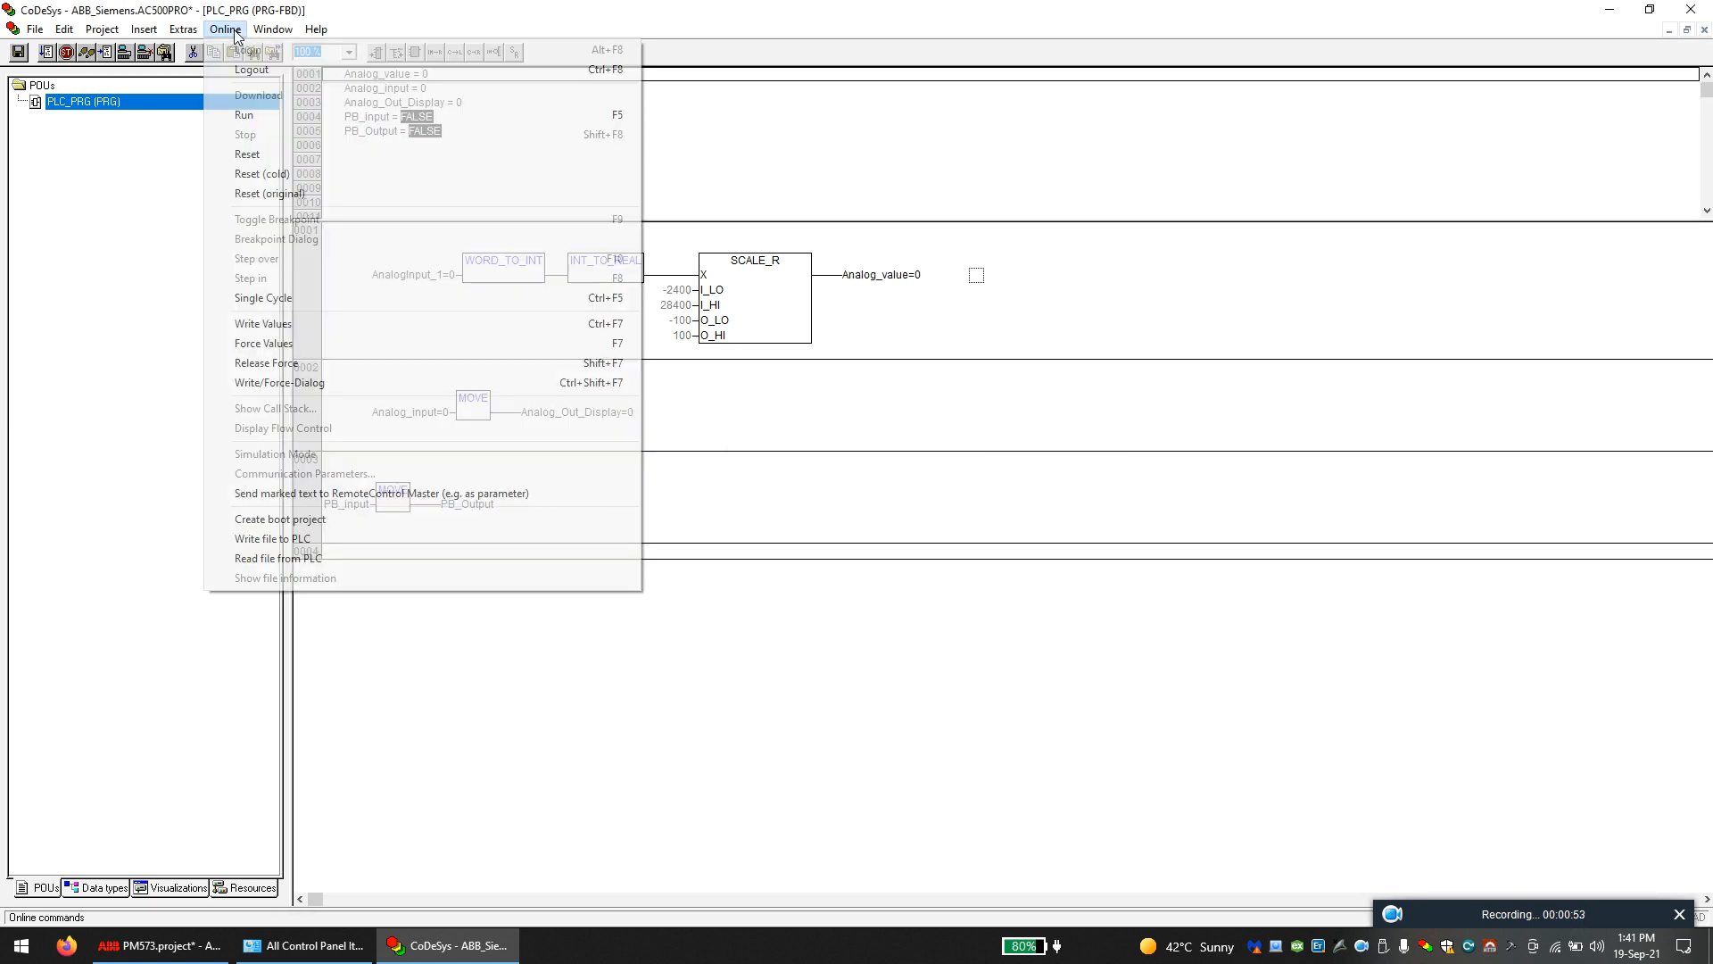
pyautogui.click(259, 114)
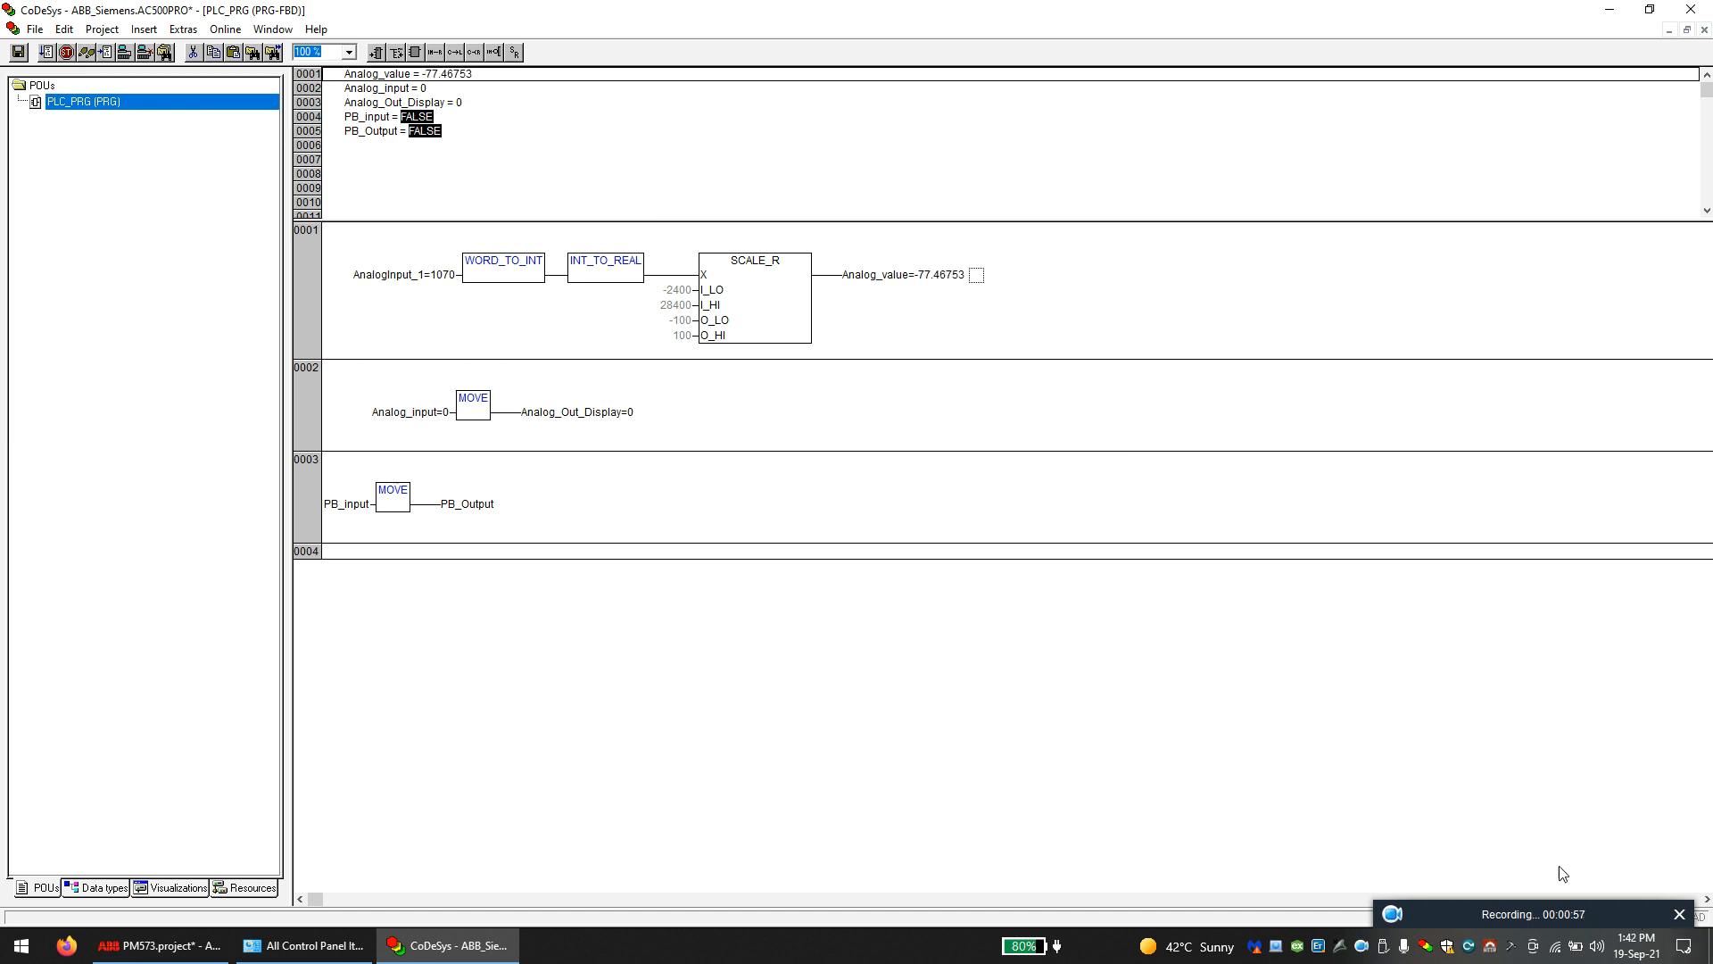
# - Examine the live analog value and the inputs and outputs of the MOVE networks in PLC_PRG
pyautogui.moveTo(1422, 907)
pyautogui.moveTo(1421, 860); pyautogui.dragTo(1497, 897)
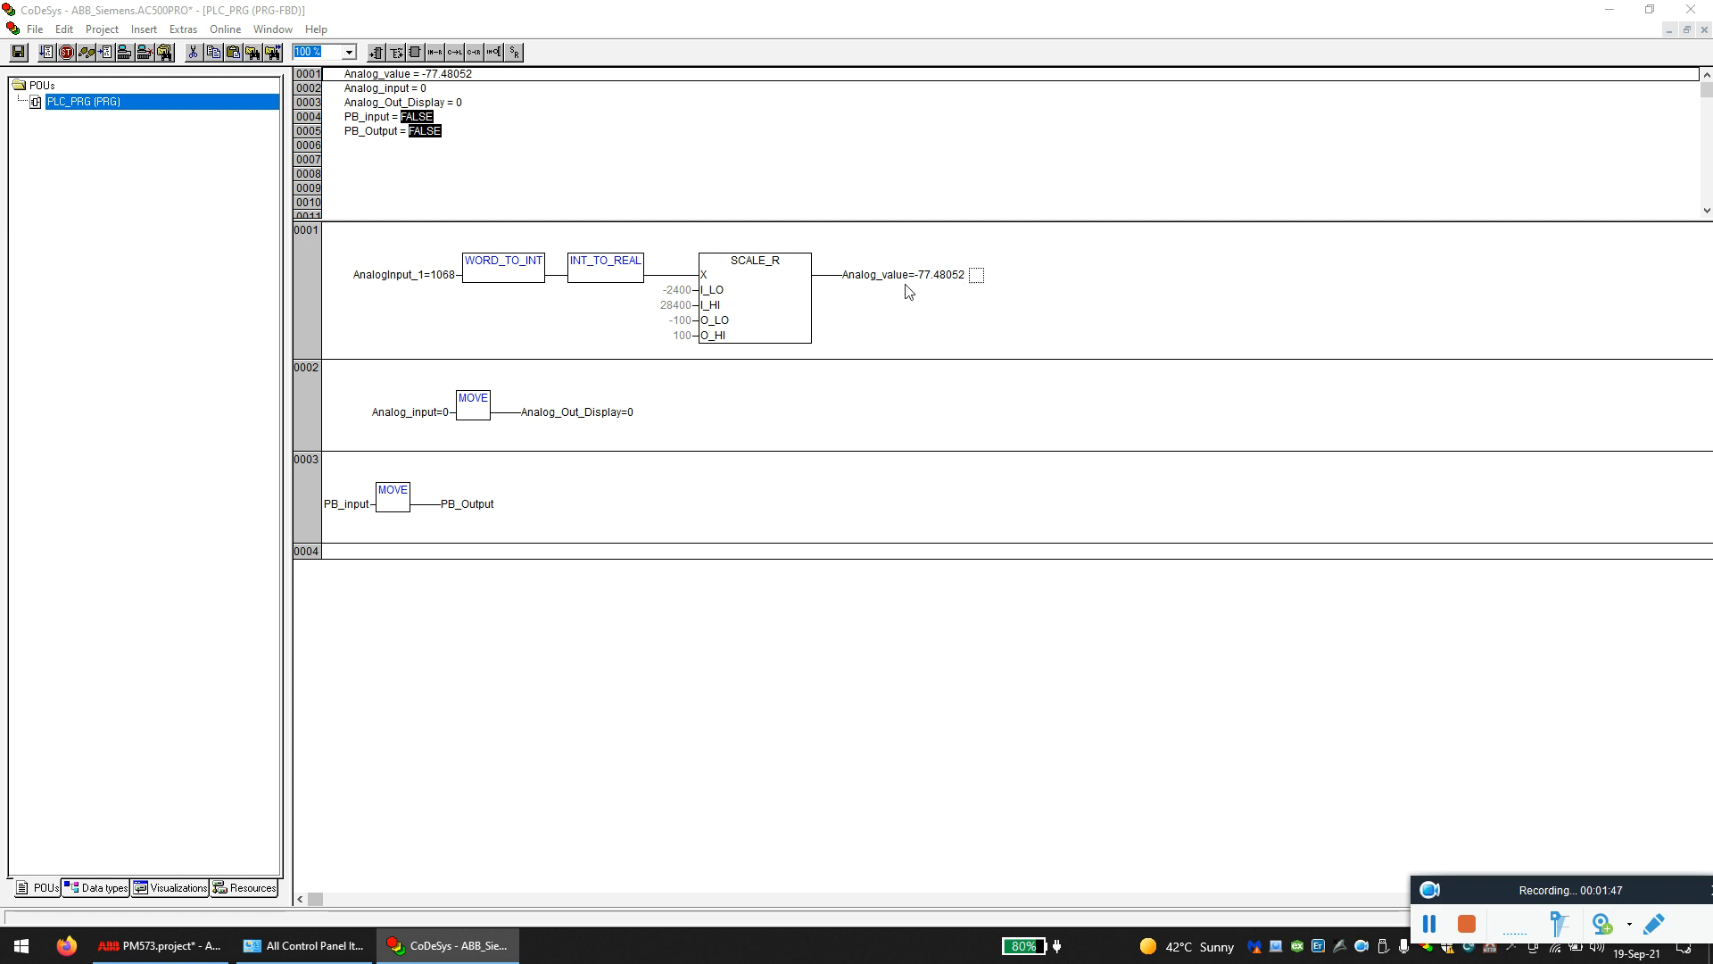
pyautogui.click(395, 417)
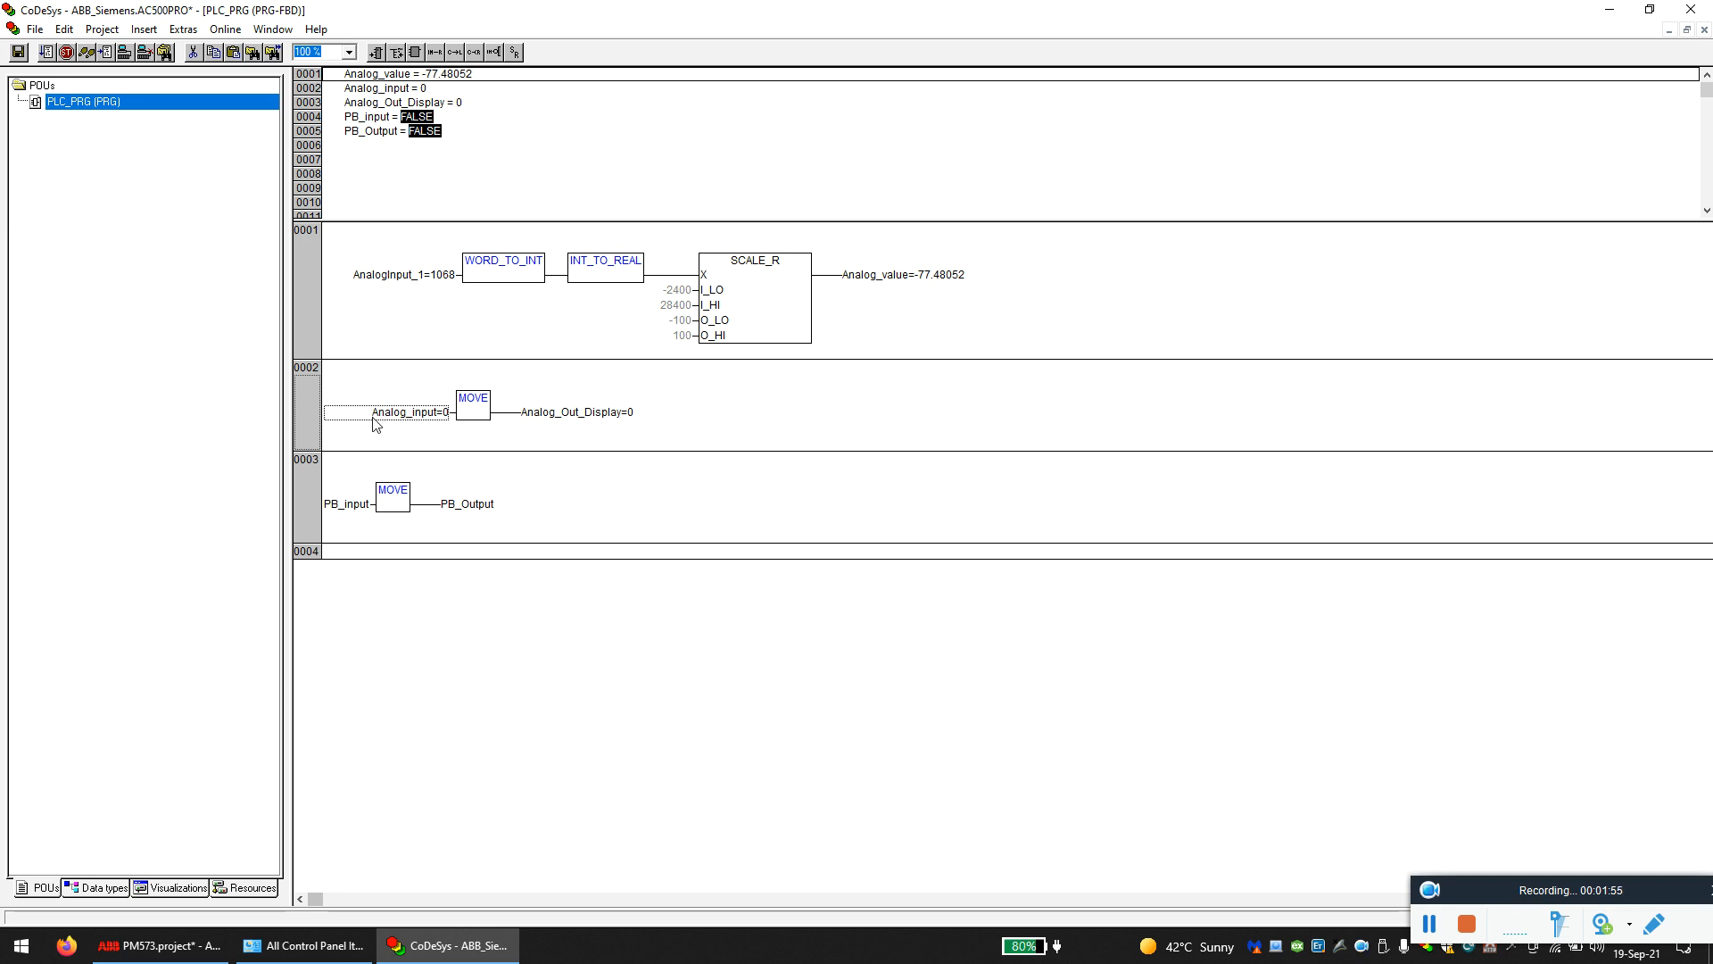
pyautogui.click(576, 413)
pyautogui.click(338, 512)
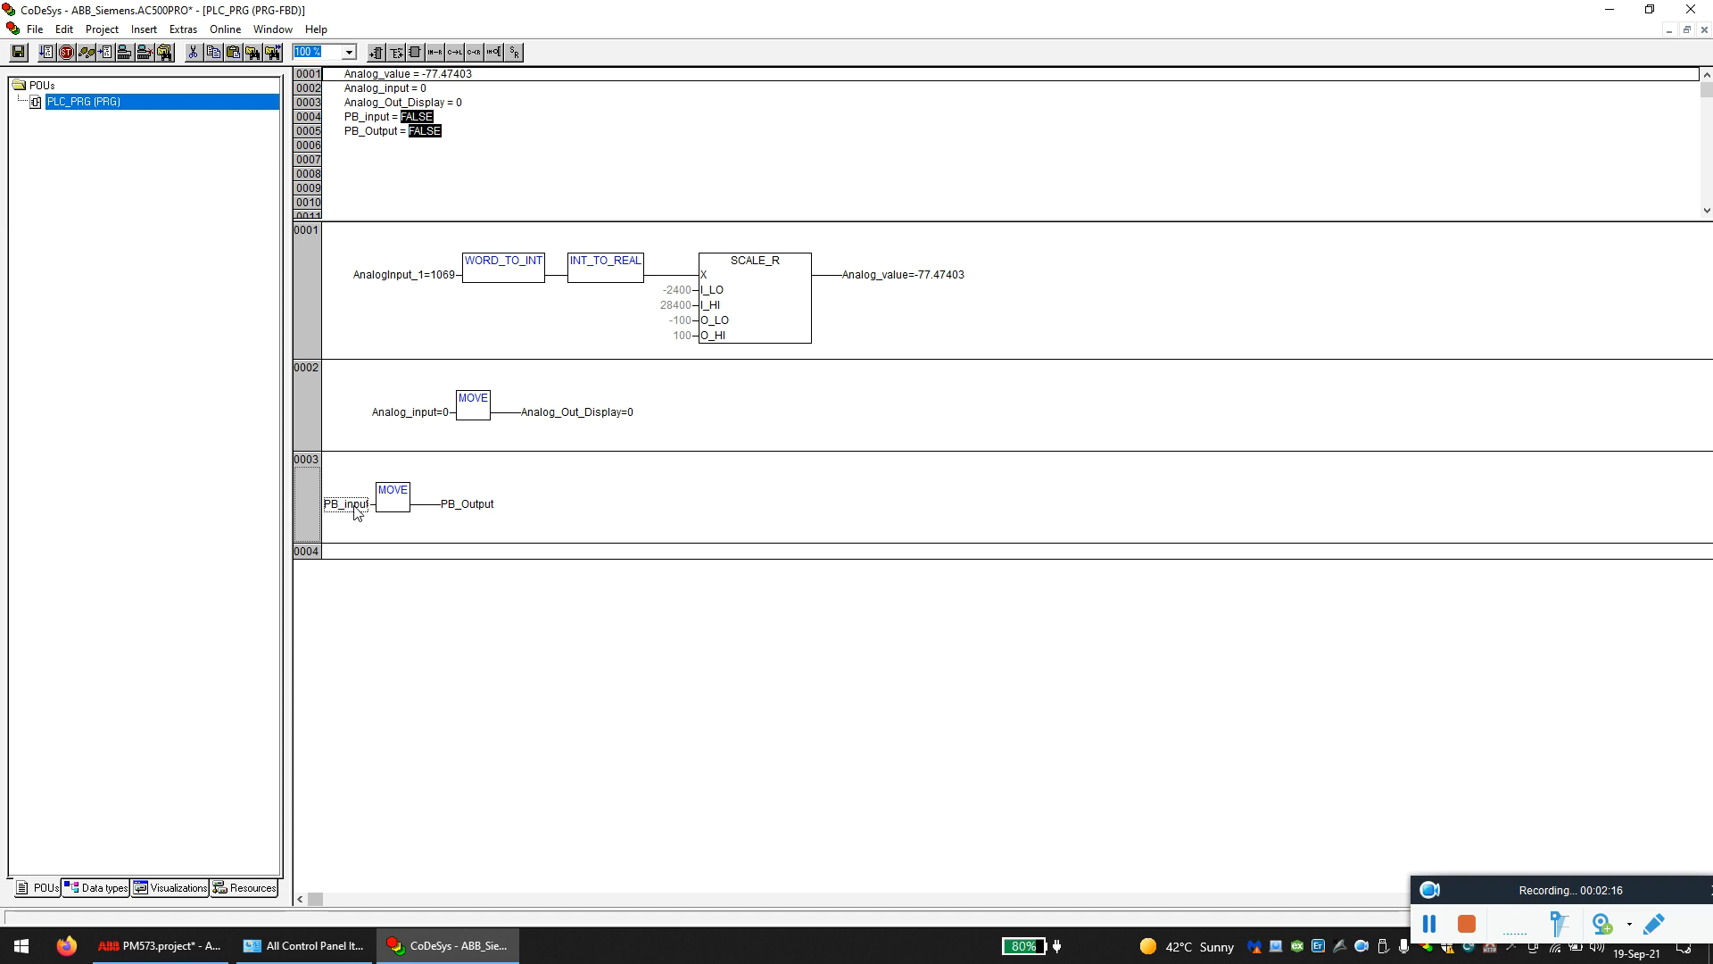
pyautogui.click(462, 505)
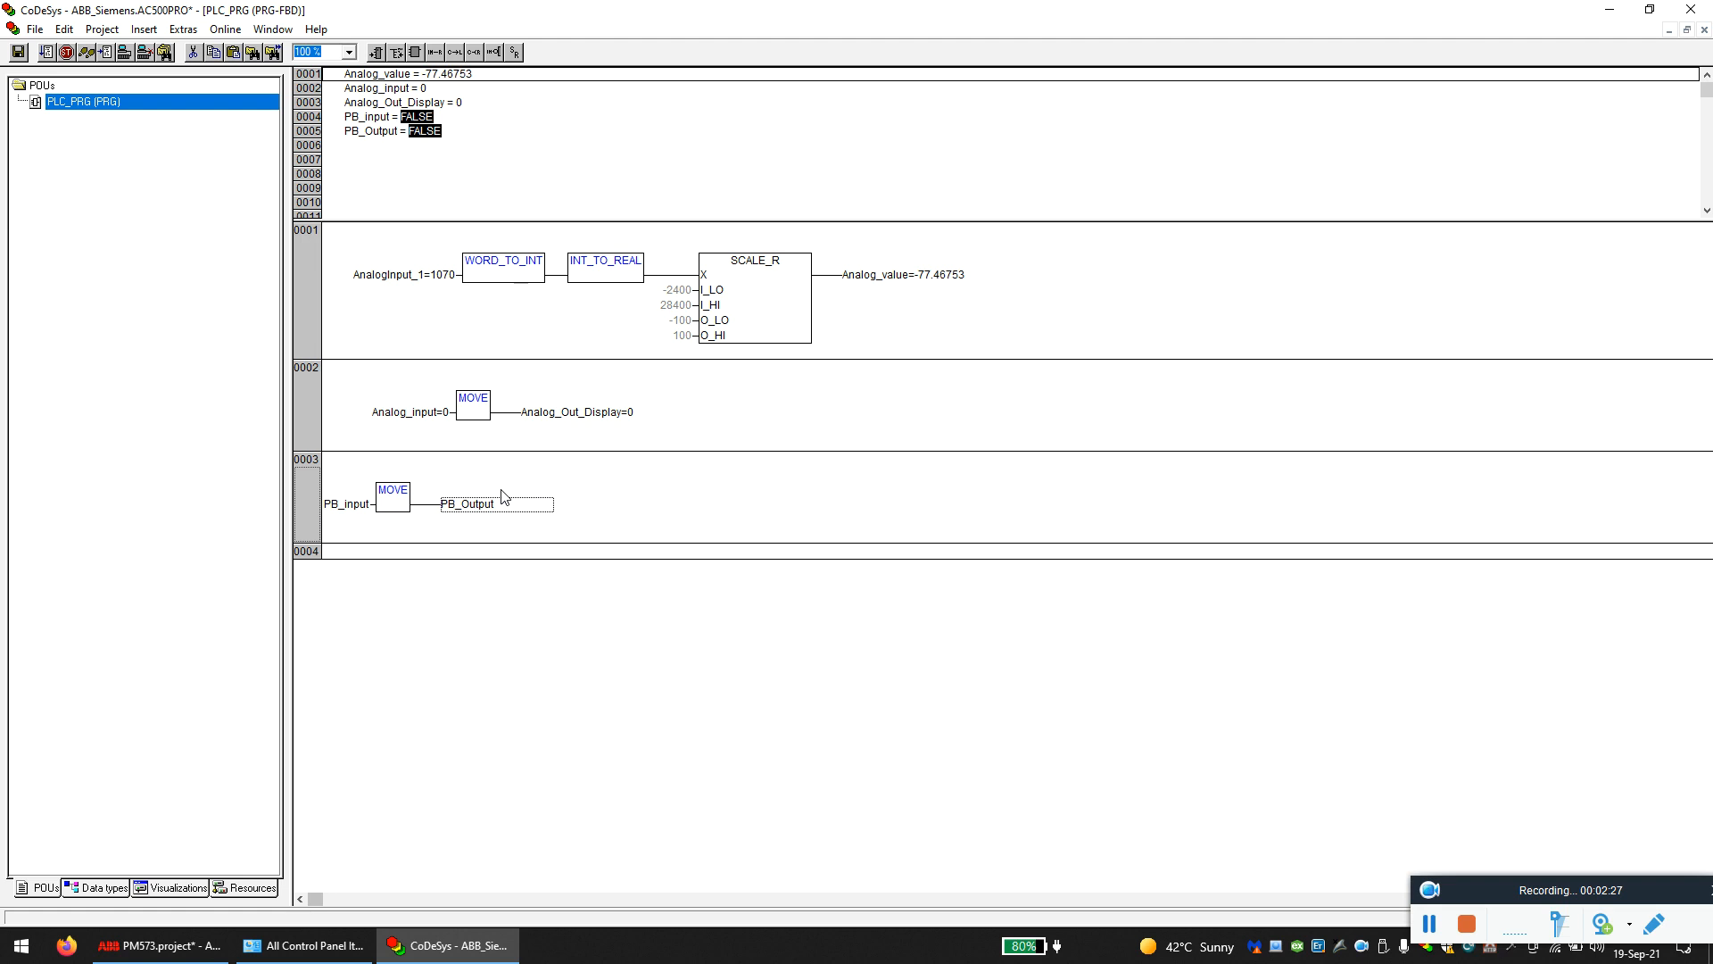
# - Log out of the PLC and add a visualization named "new" to the project
pyautogui.click(176, 887)
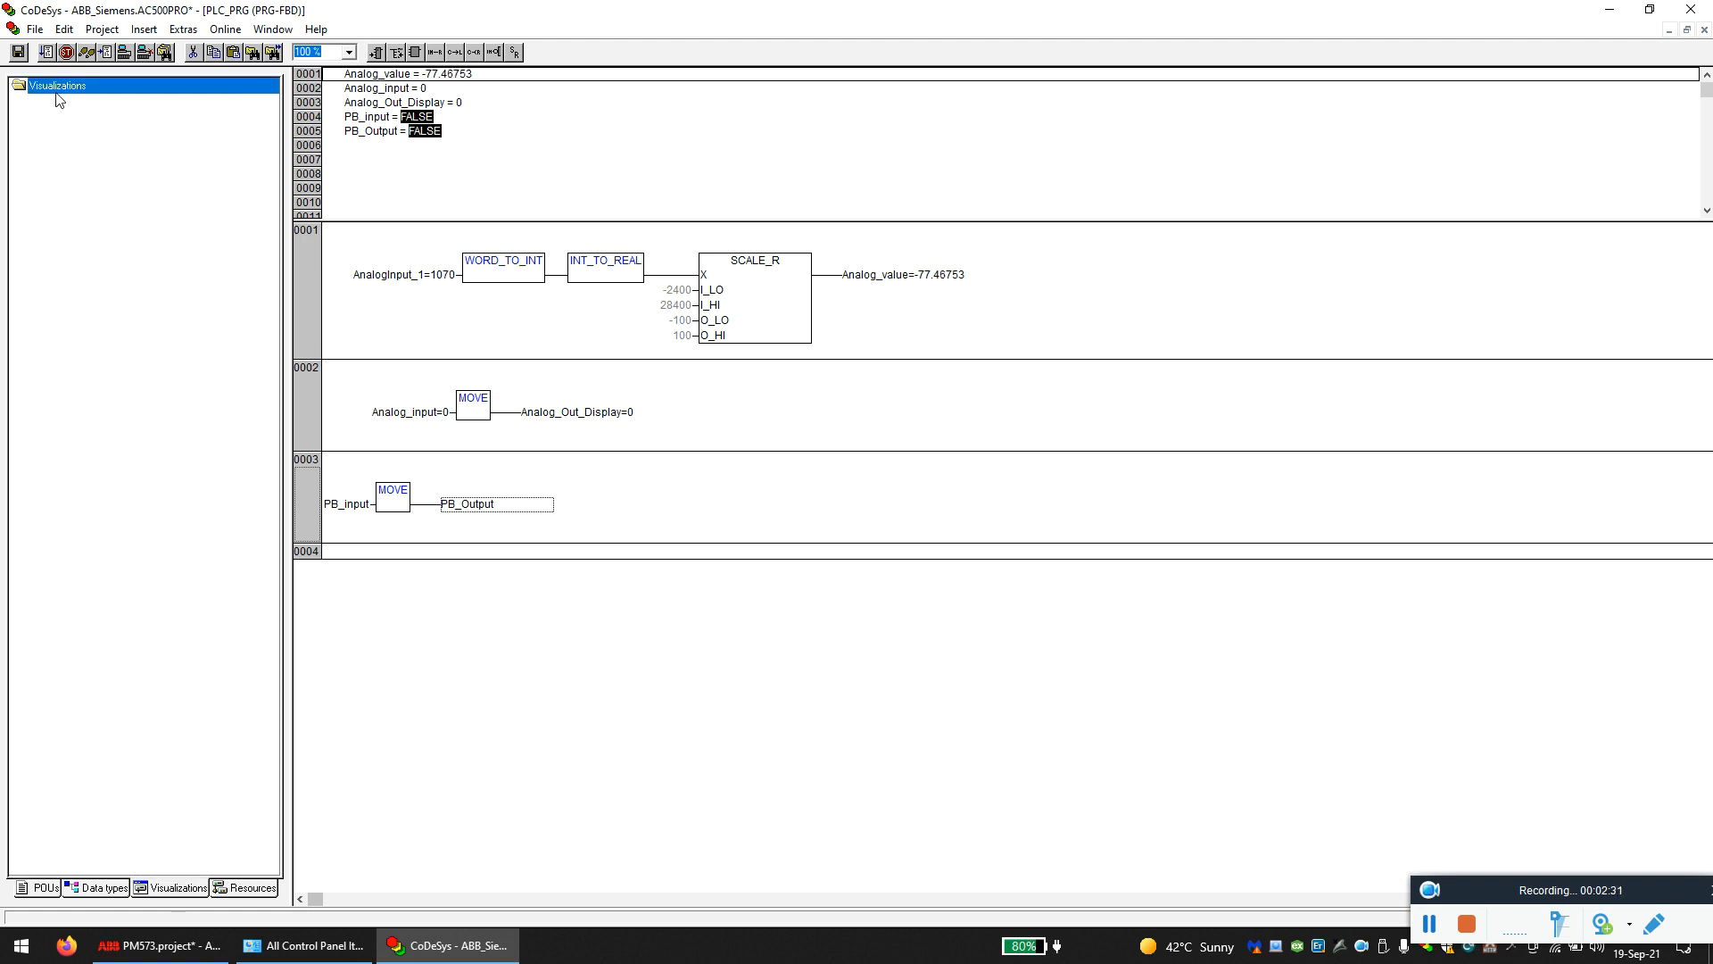
pyautogui.click(225, 29)
pyautogui.click(239, 70)
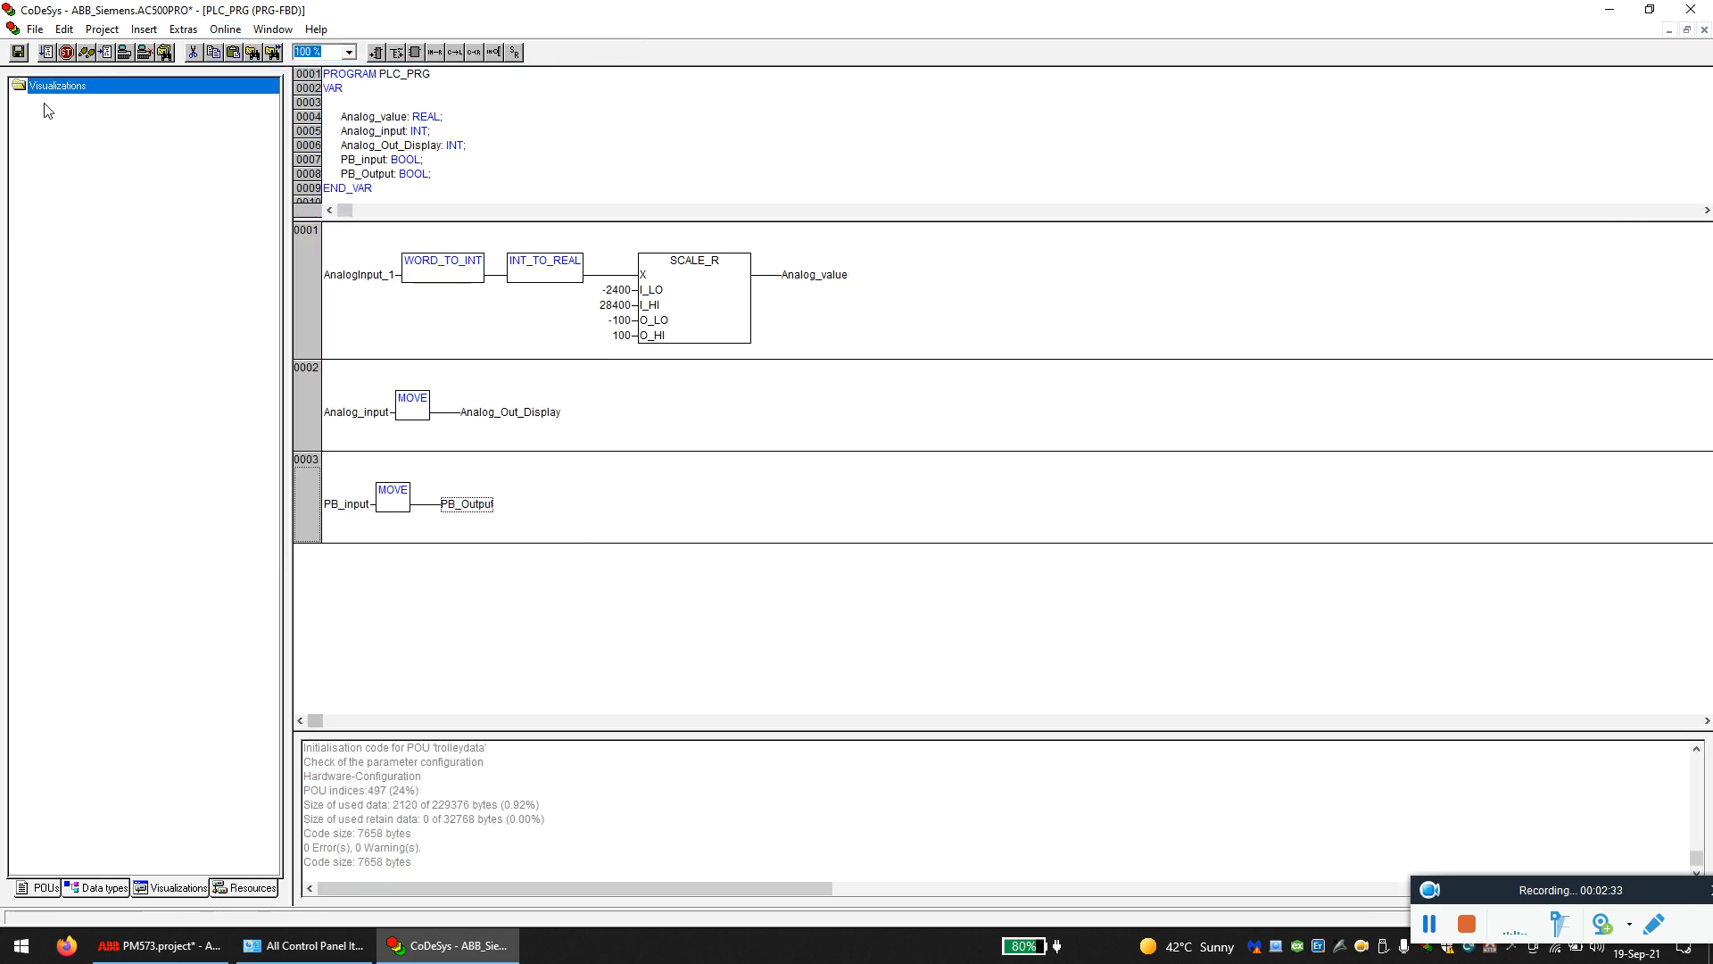
pyautogui.rightClick(42, 88)
pyautogui.click(92, 101)
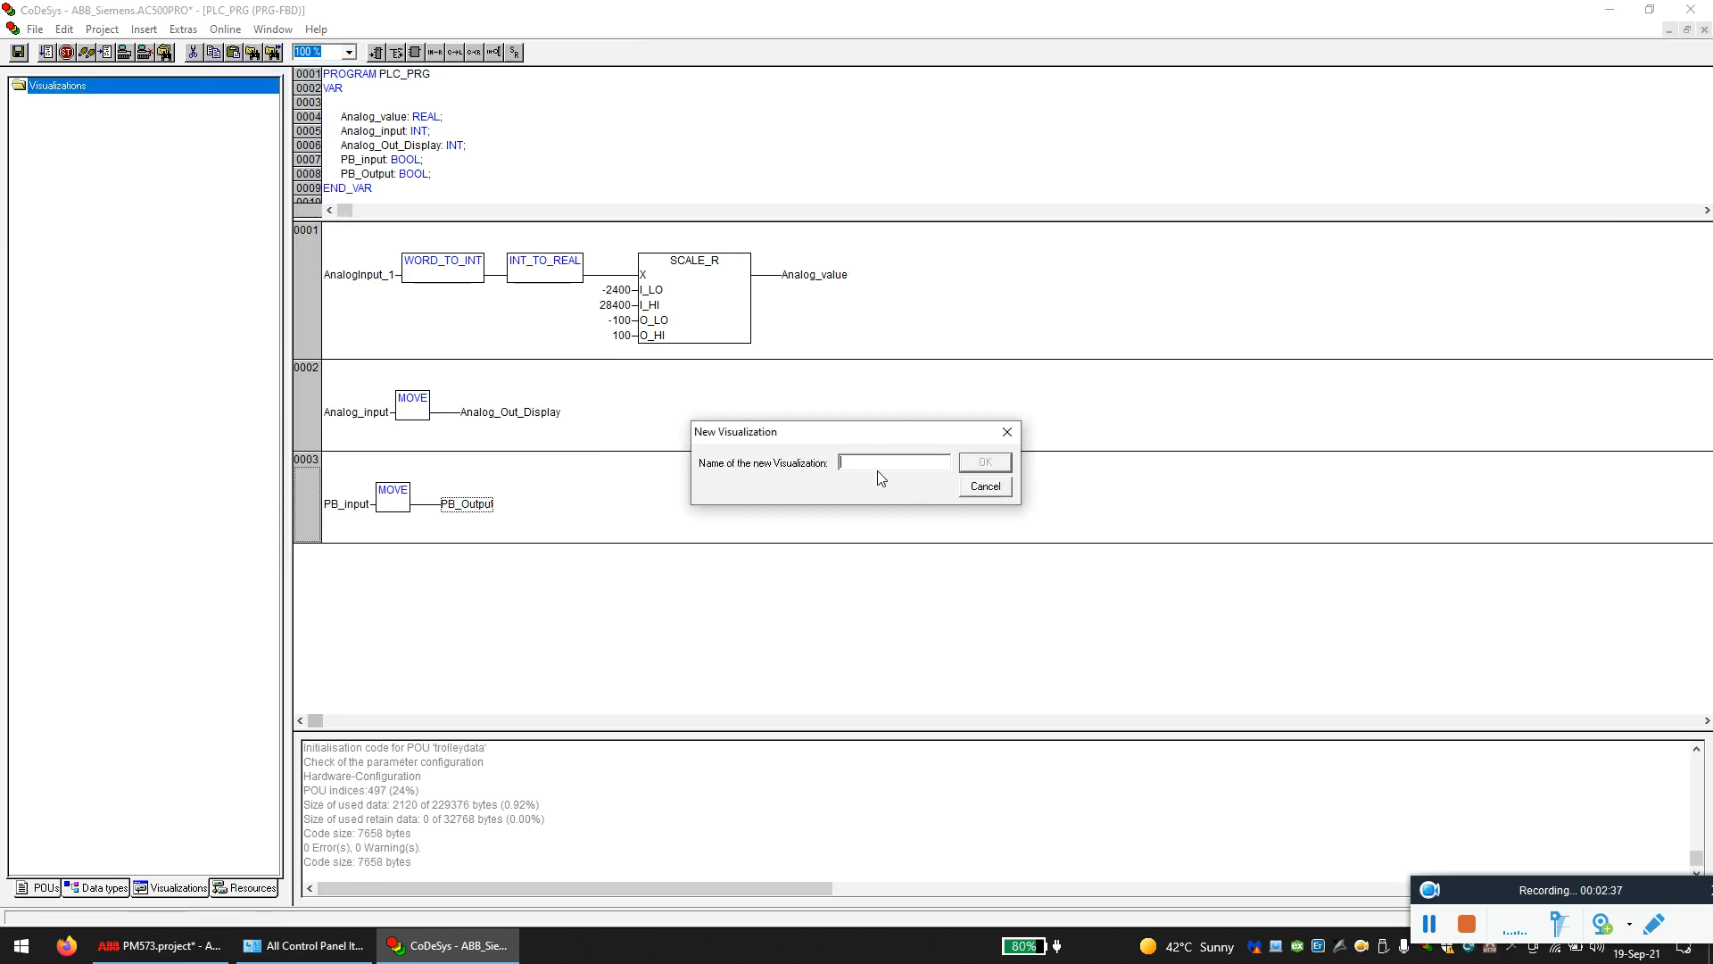
pyautogui.write('new')
pyautogui.click(985, 461)
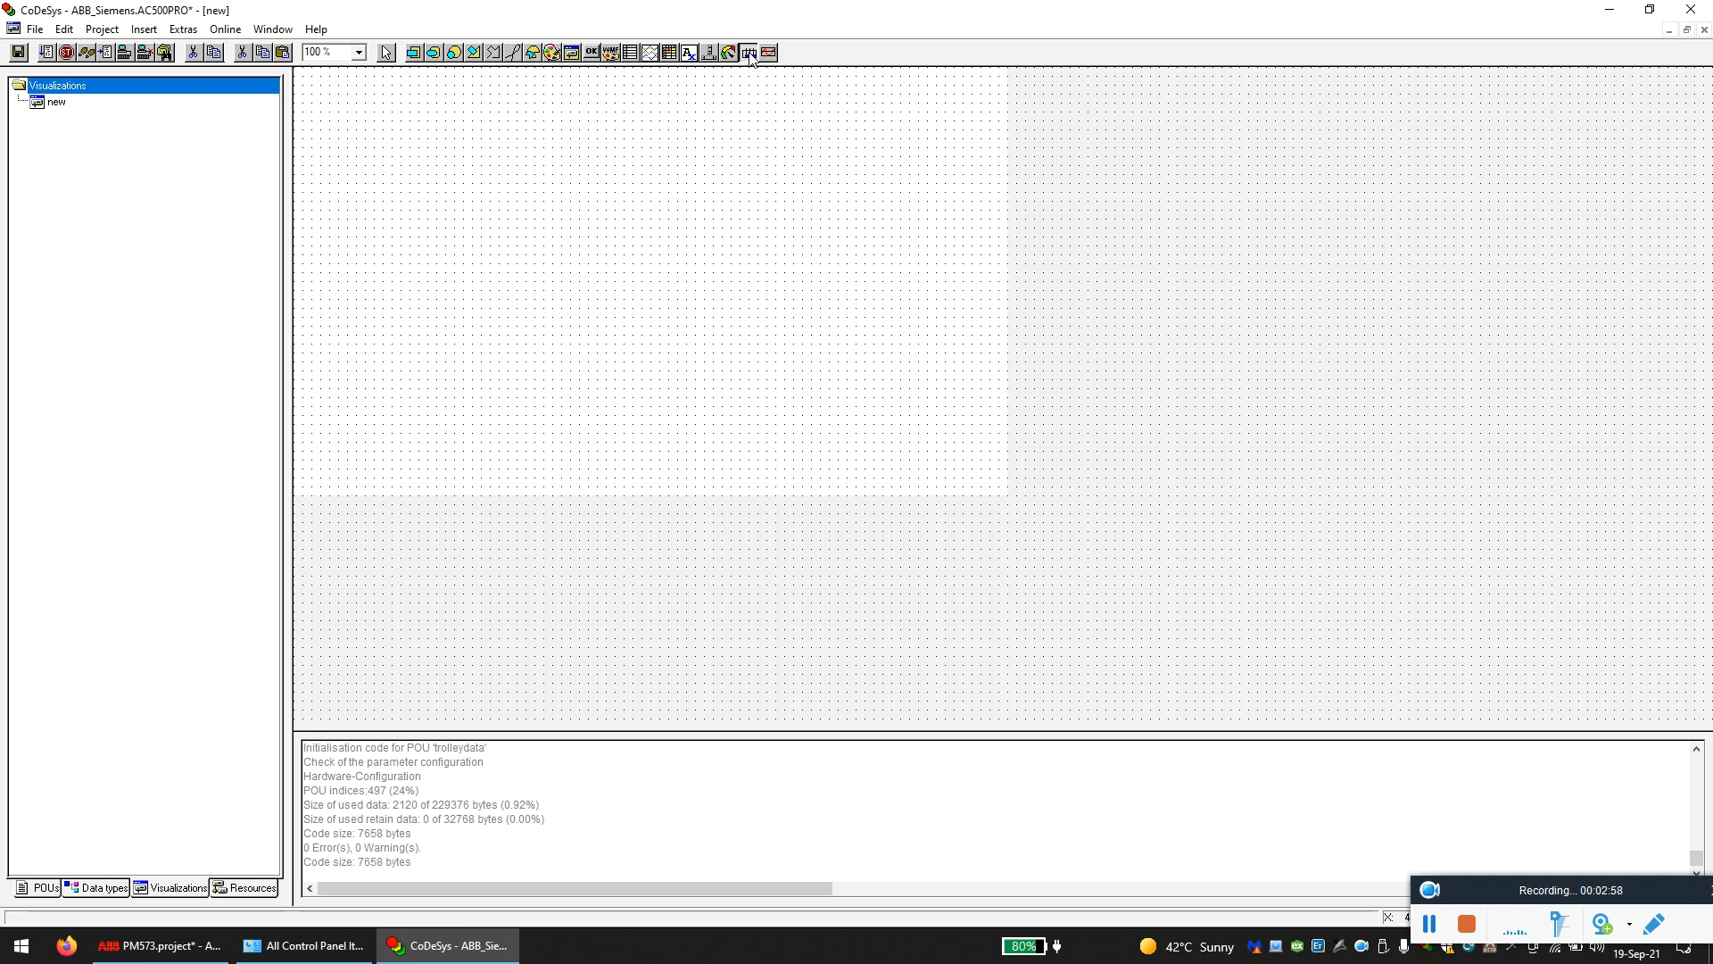
pyautogui.click(751, 53)
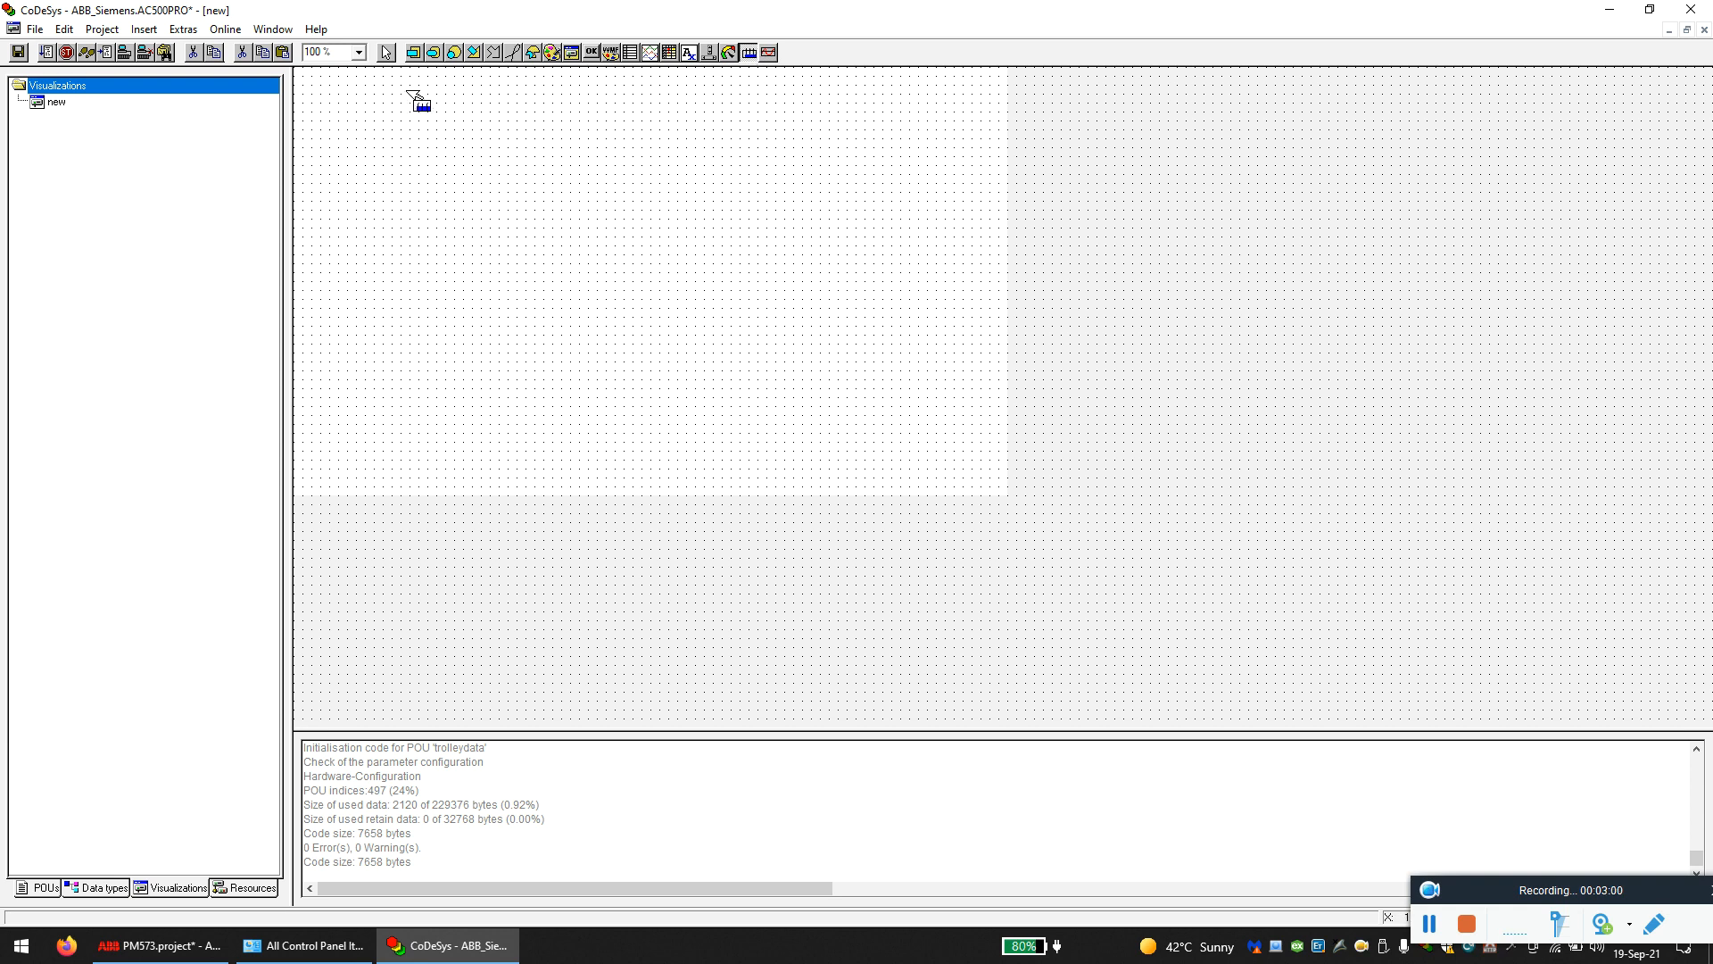
pyautogui.moveTo(313, 79); pyautogui.dragTo(811, 121)
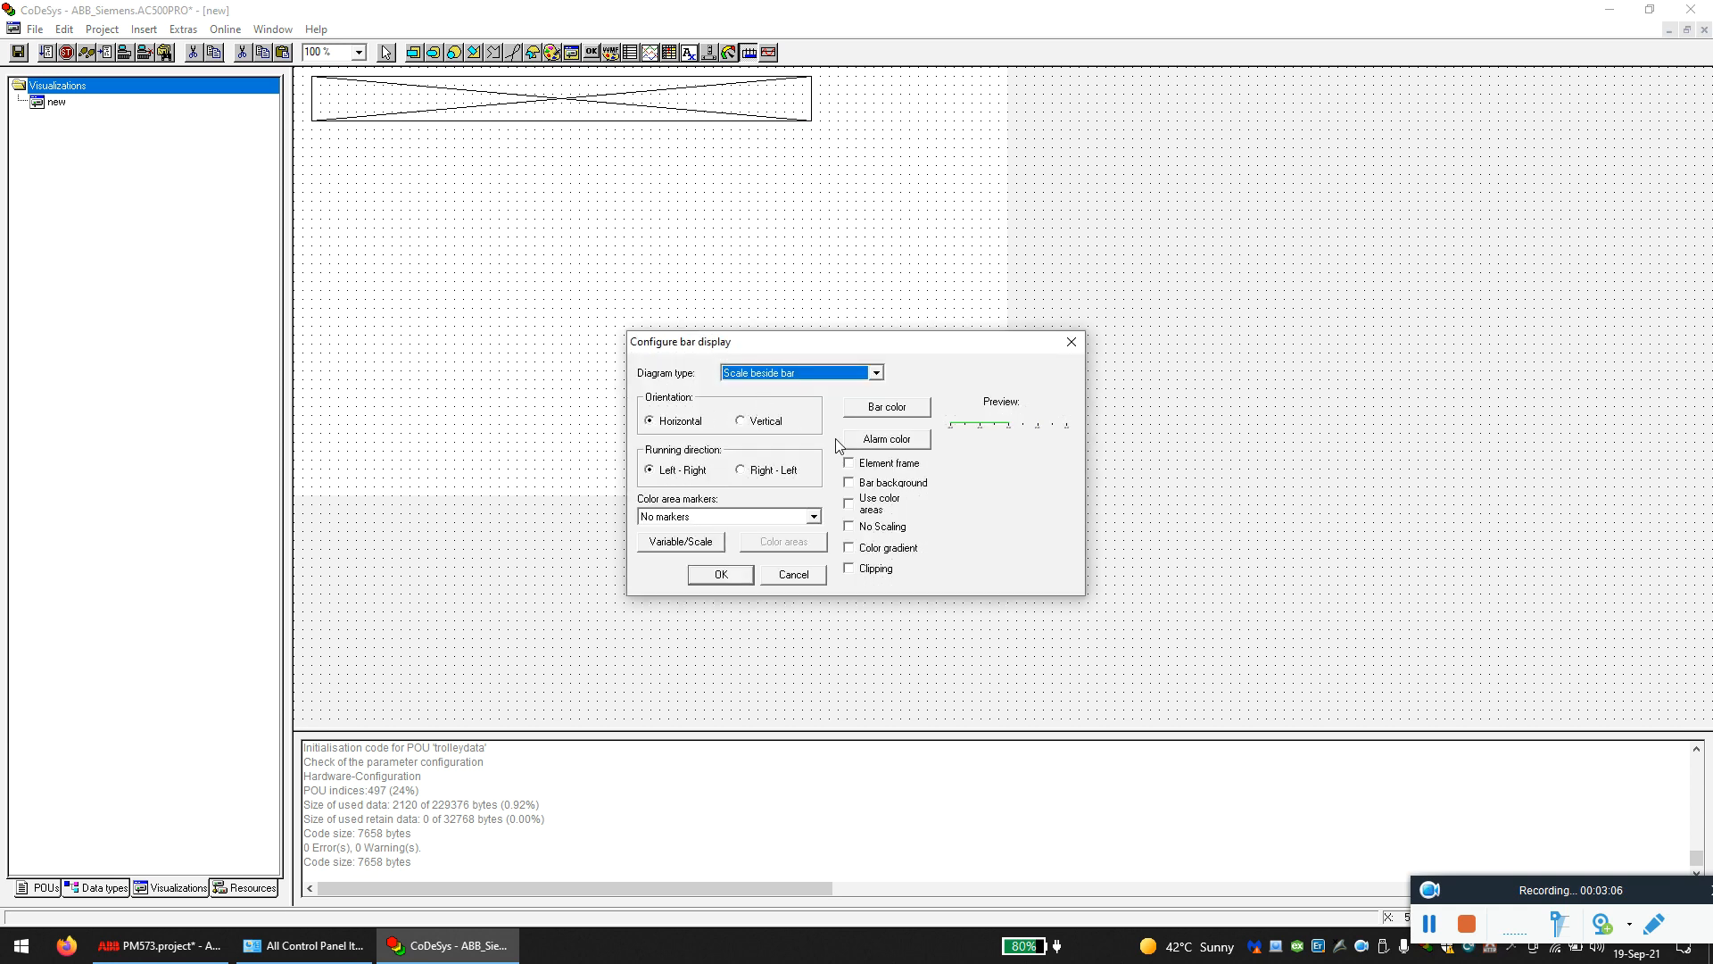
pyautogui.click(884, 409)
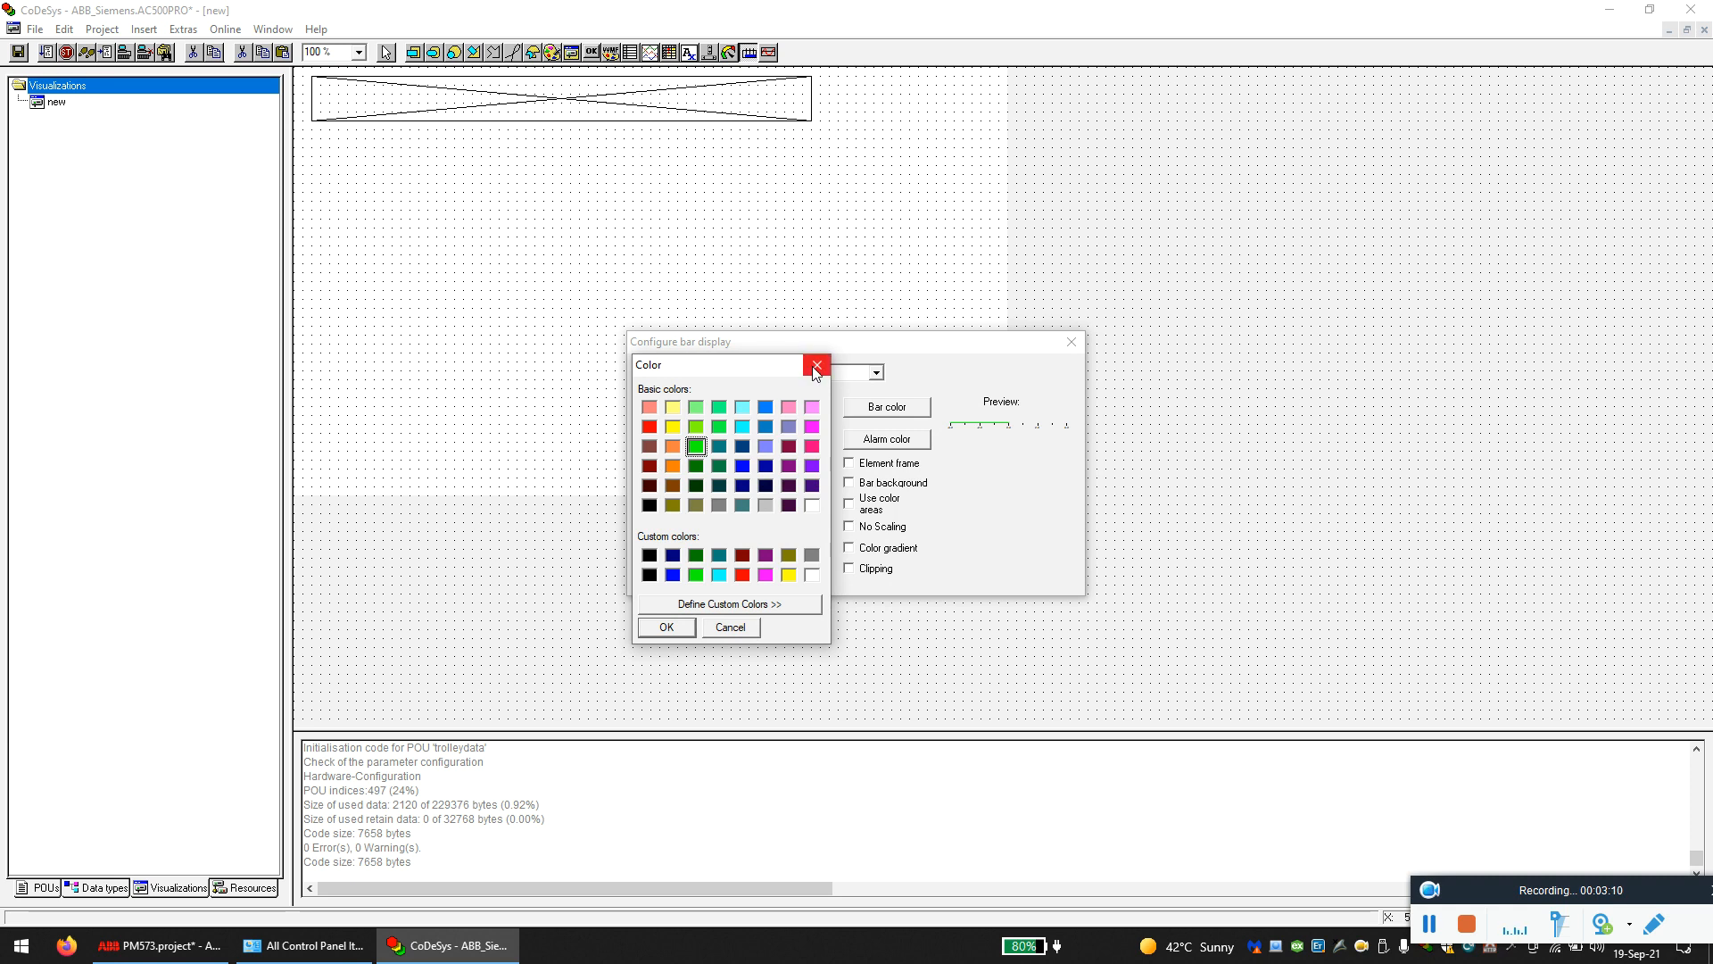
pyautogui.click(817, 366)
pyautogui.click(887, 438)
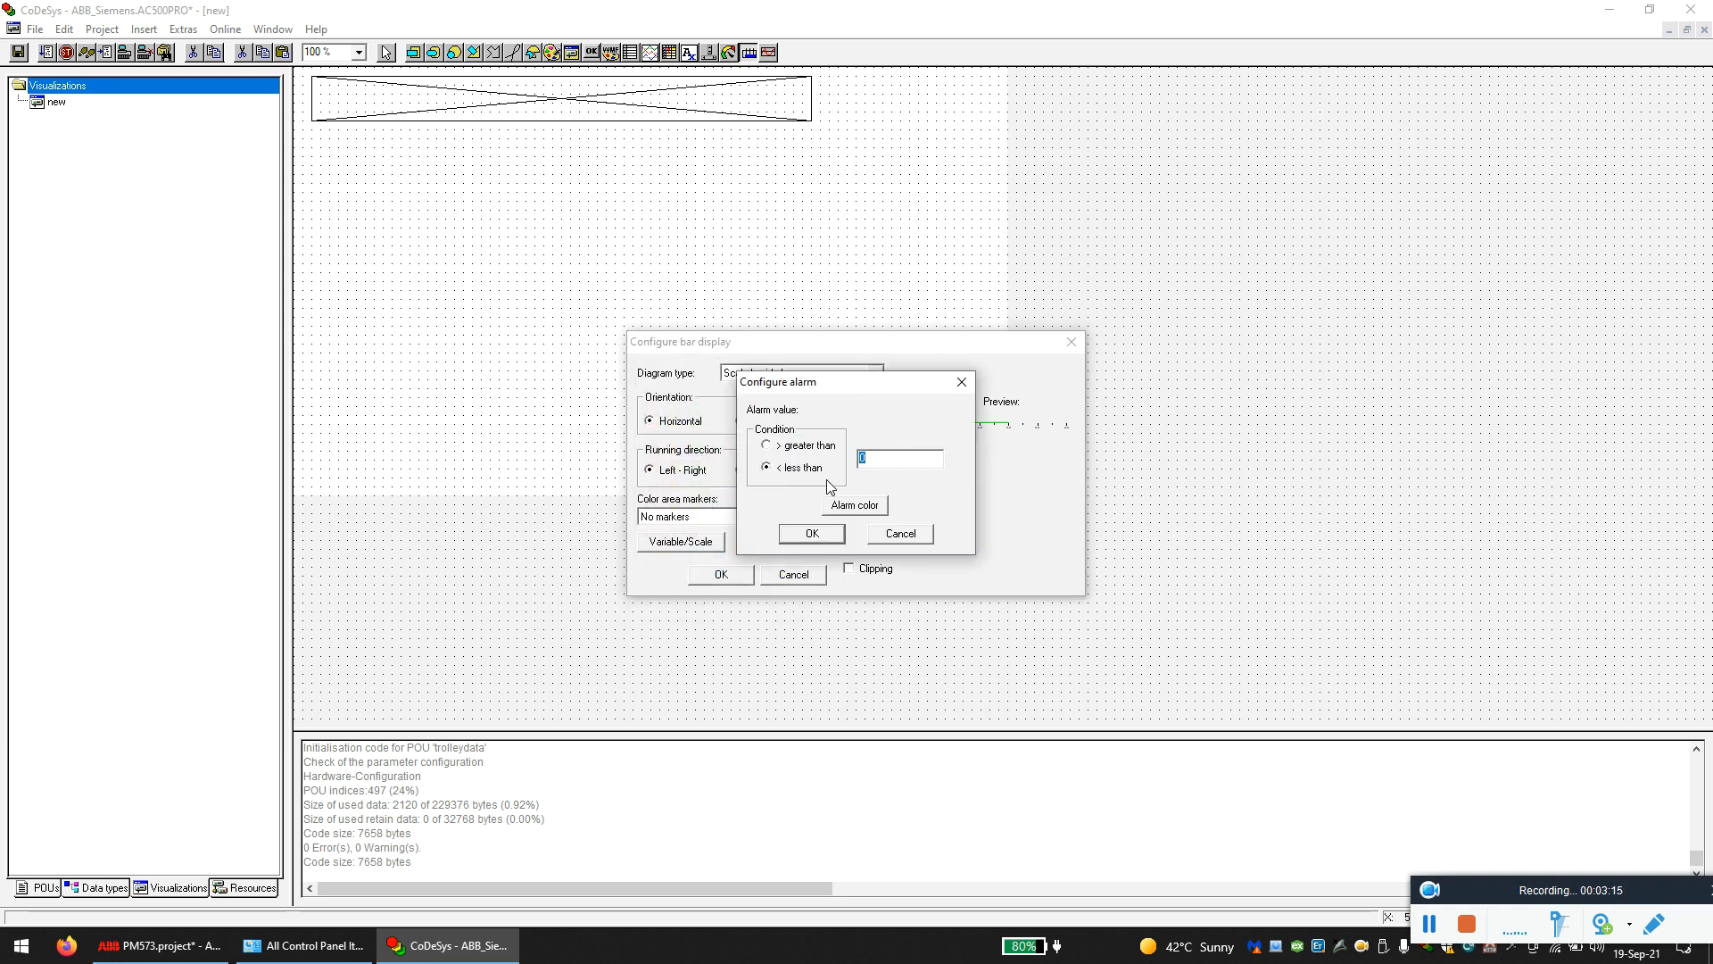
pyautogui.click(853, 505)
pyautogui.click(925, 406)
pyautogui.click(852, 505)
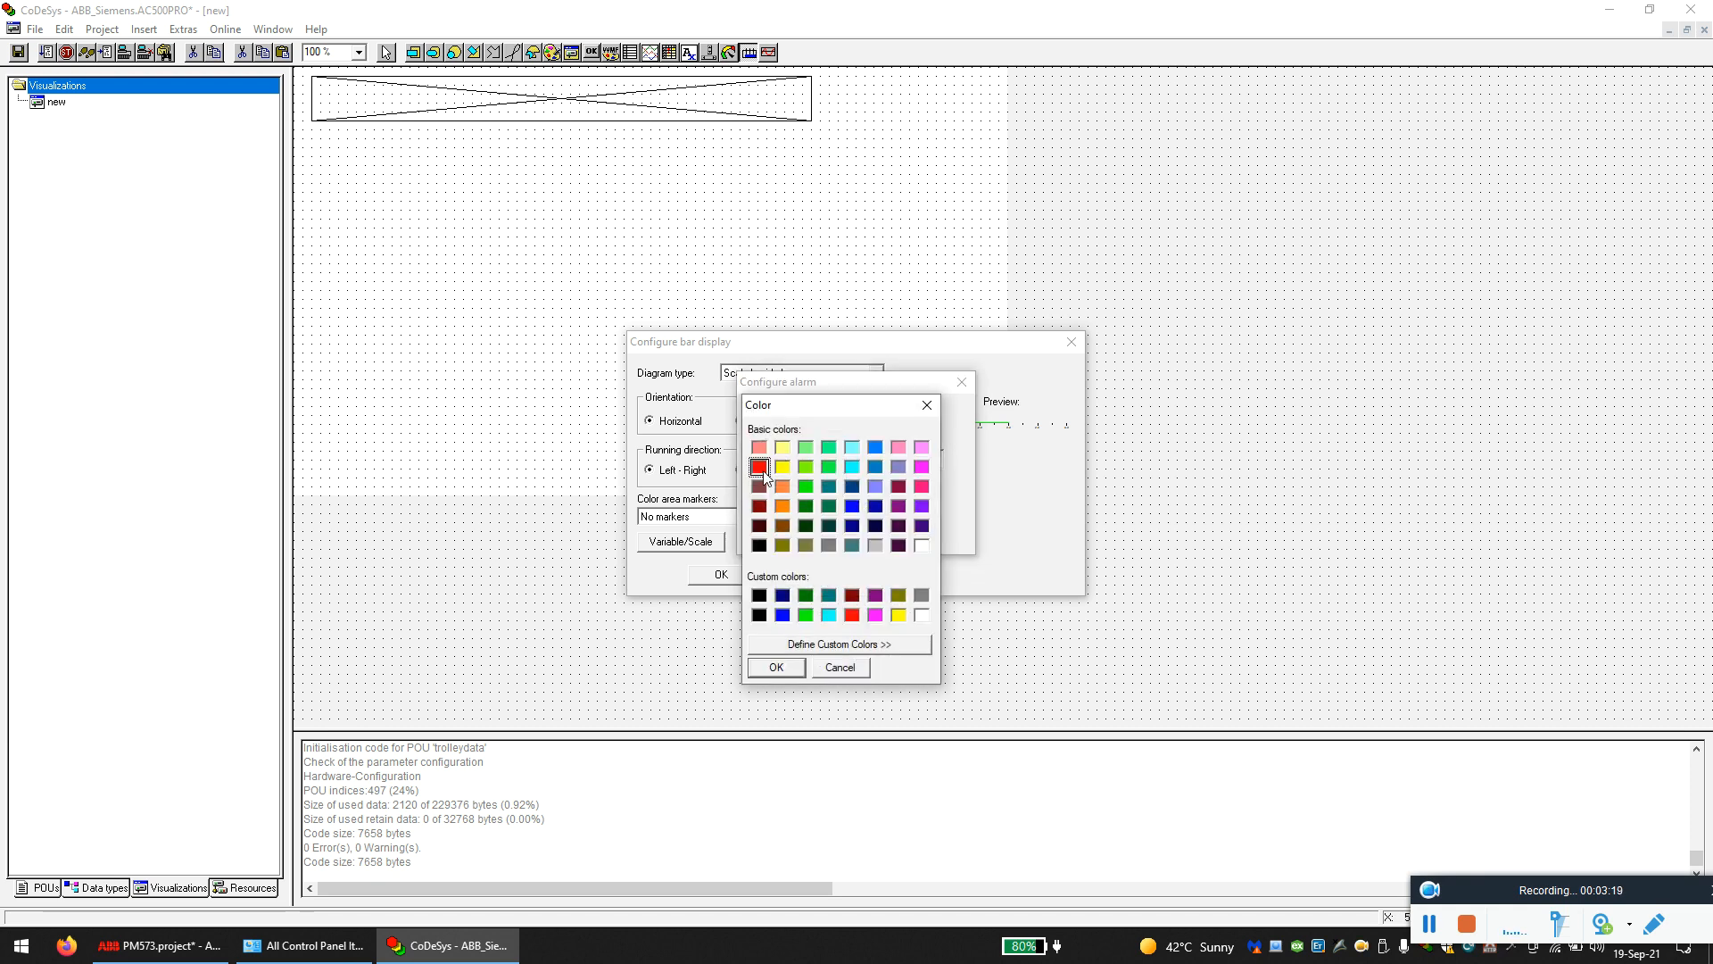
pyautogui.click(919, 410)
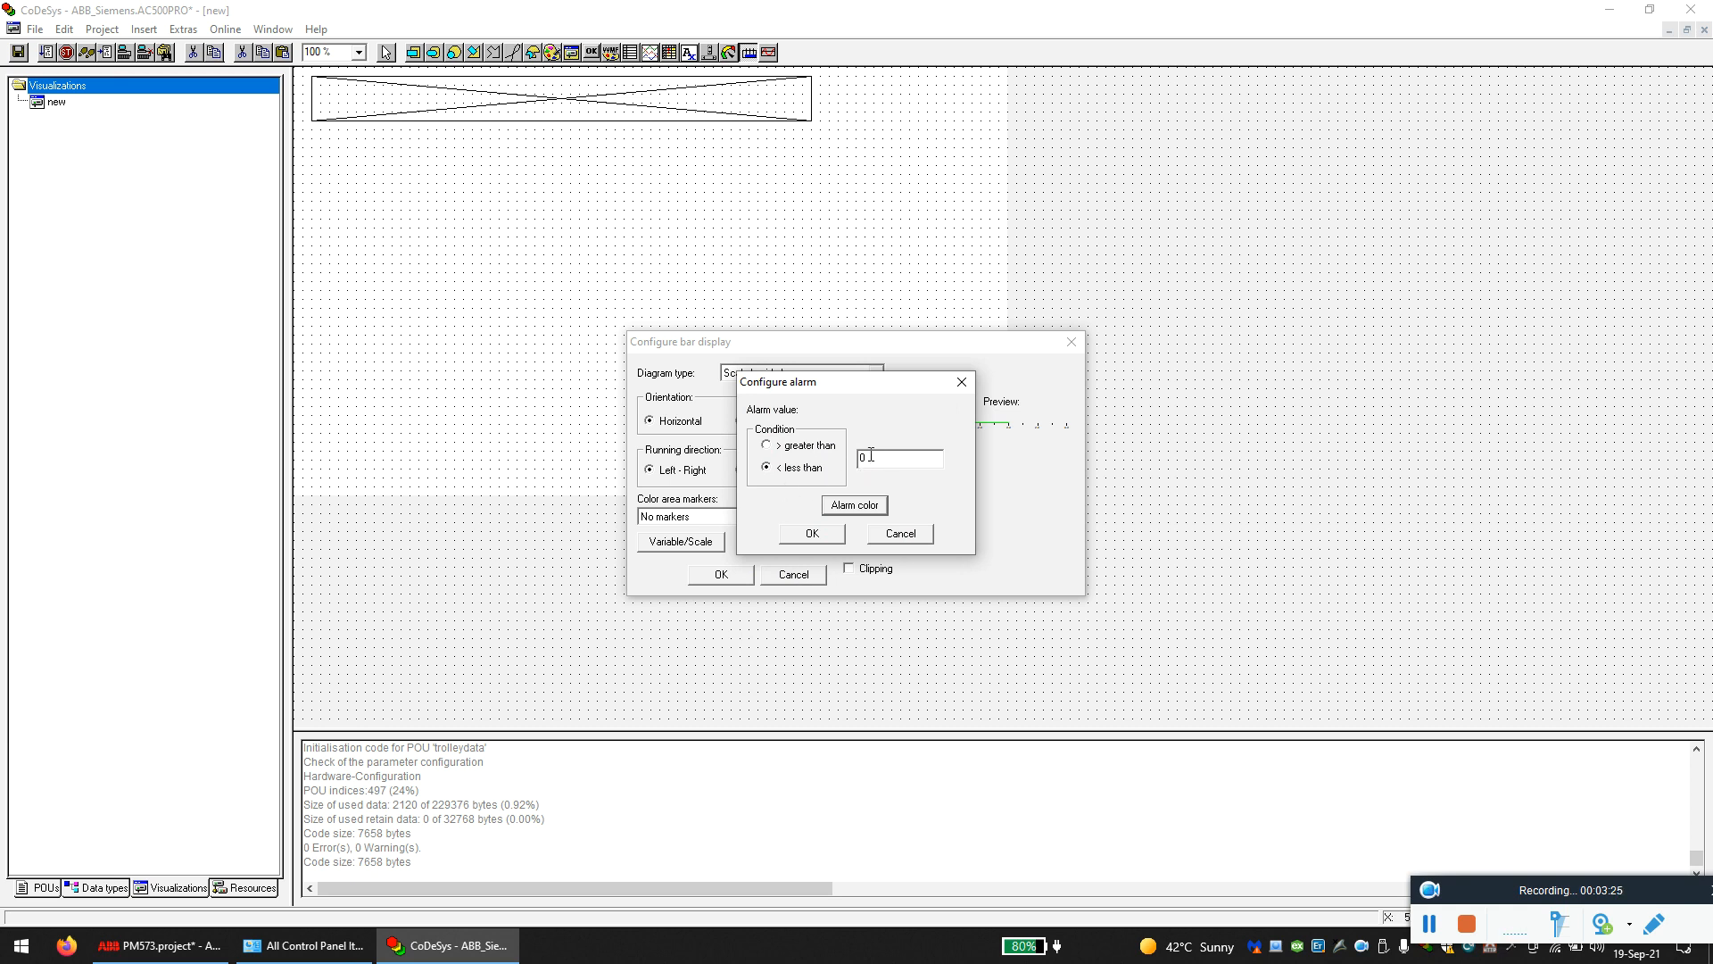
pyautogui.click(811, 534)
pyautogui.click(682, 544)
pyautogui.click(851, 555)
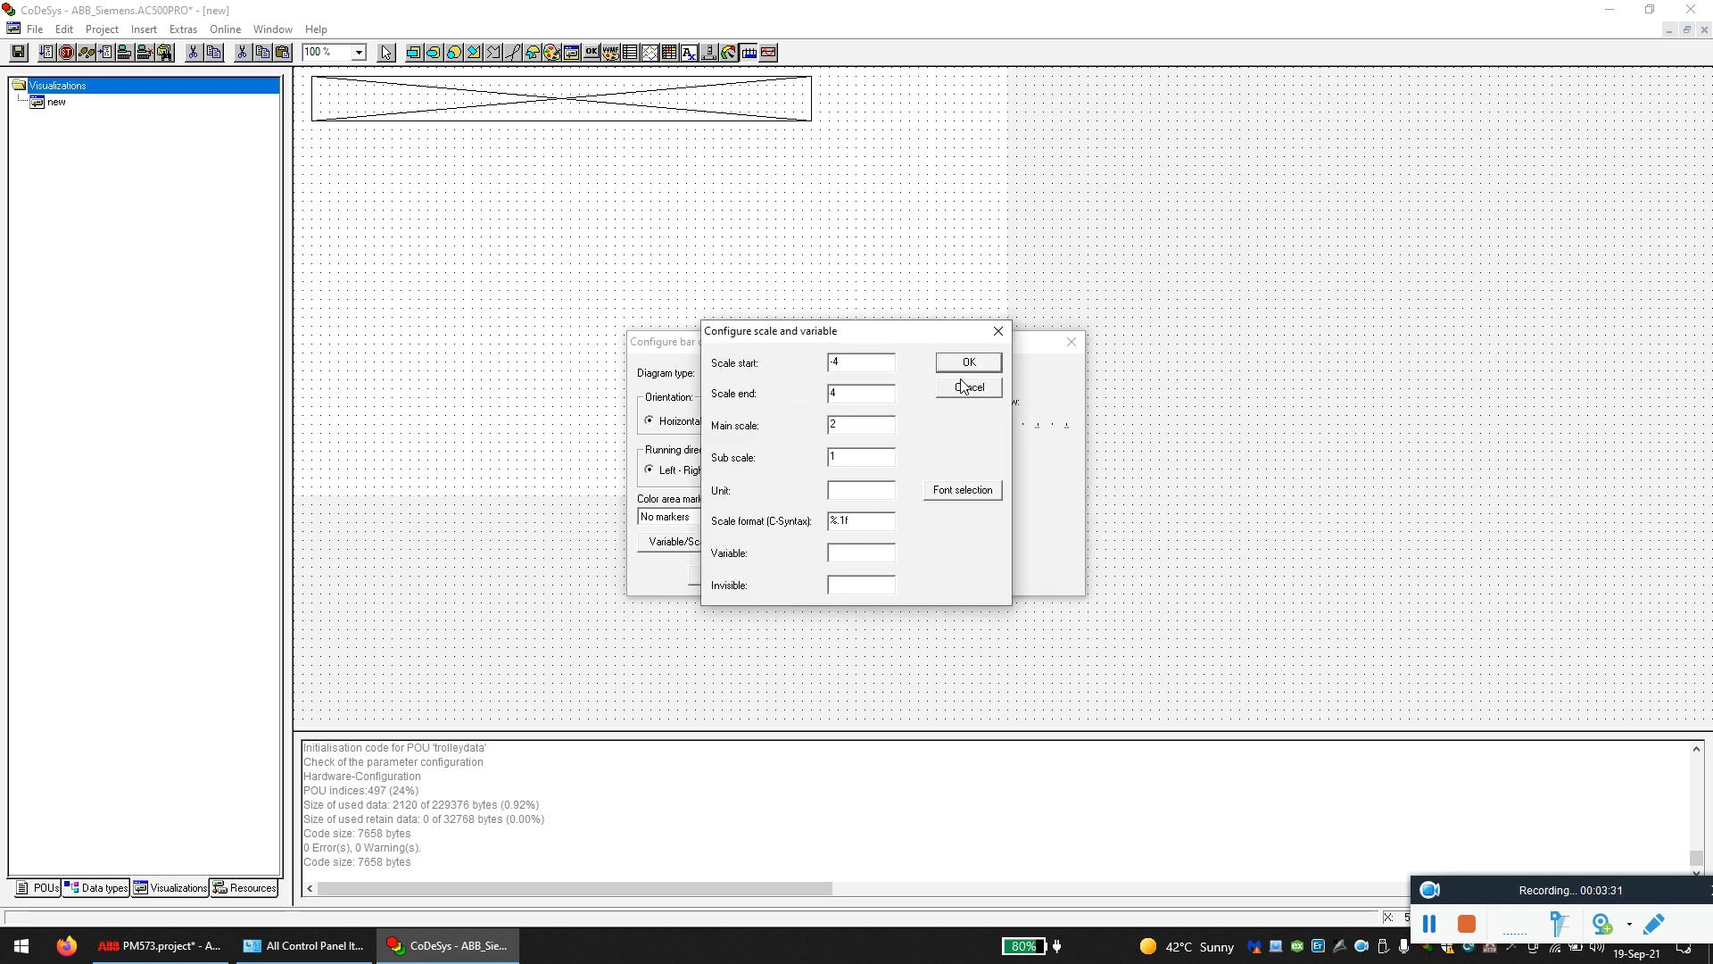
pyautogui.click(997, 331)
pyautogui.click(1071, 341)
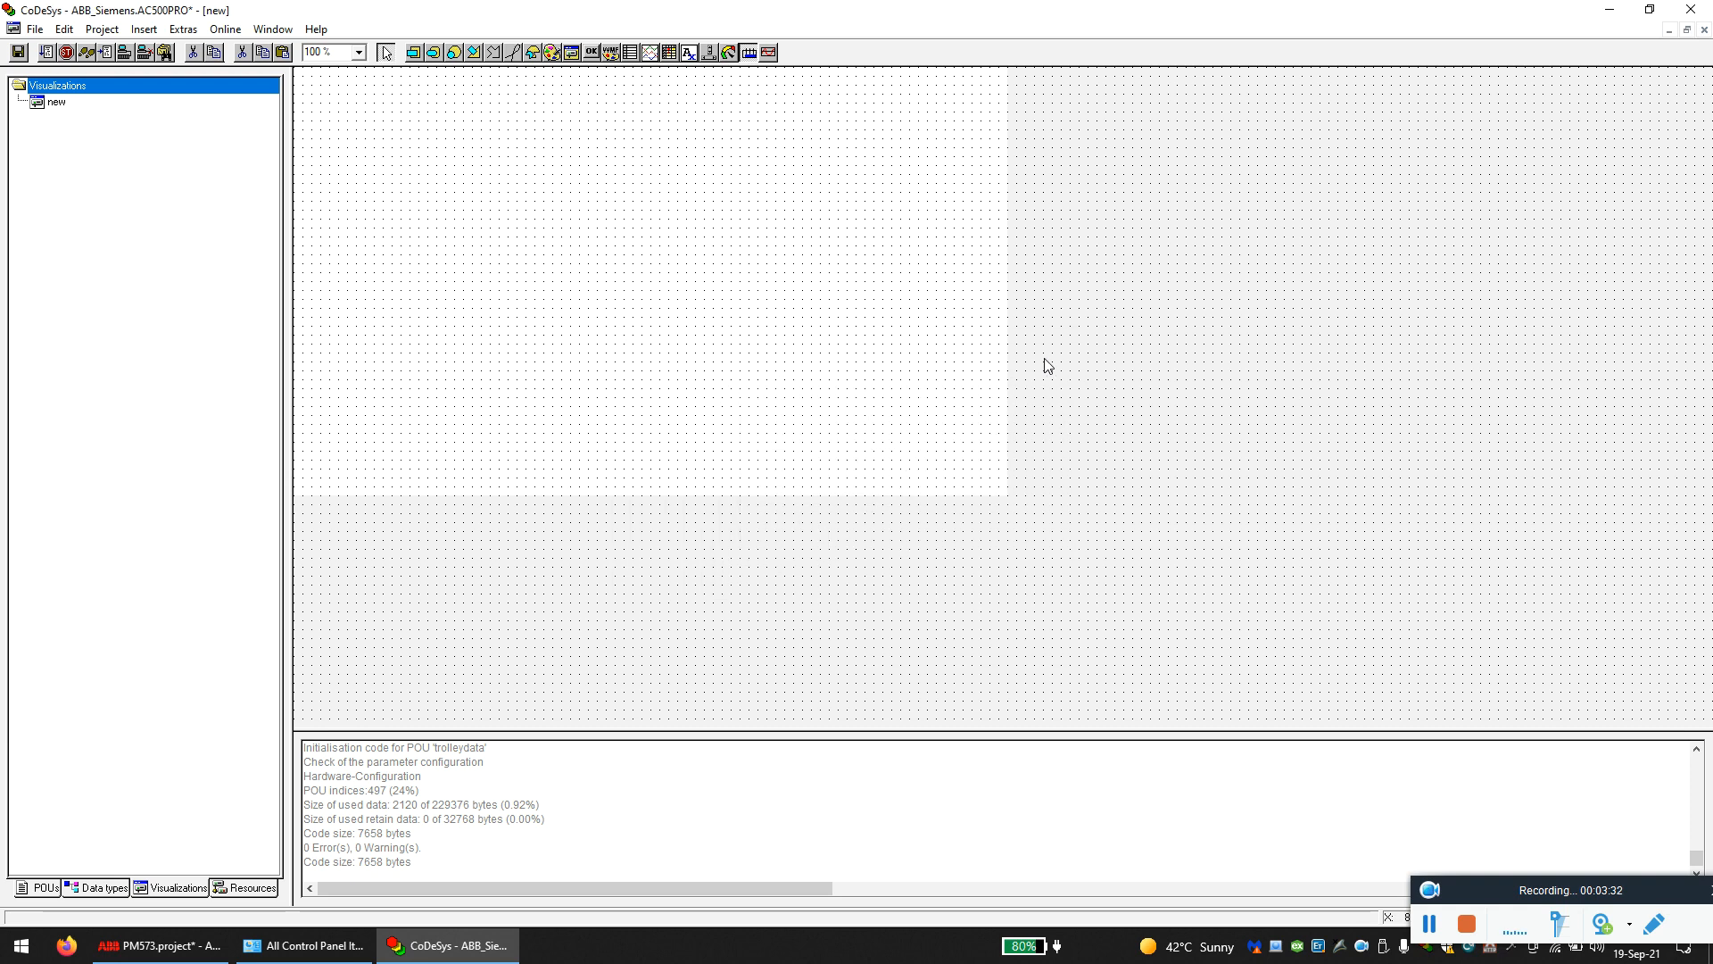
# - Draw a wide horizontal bar display near the upper edge of the "new" visualization
pyautogui.click(45, 886)
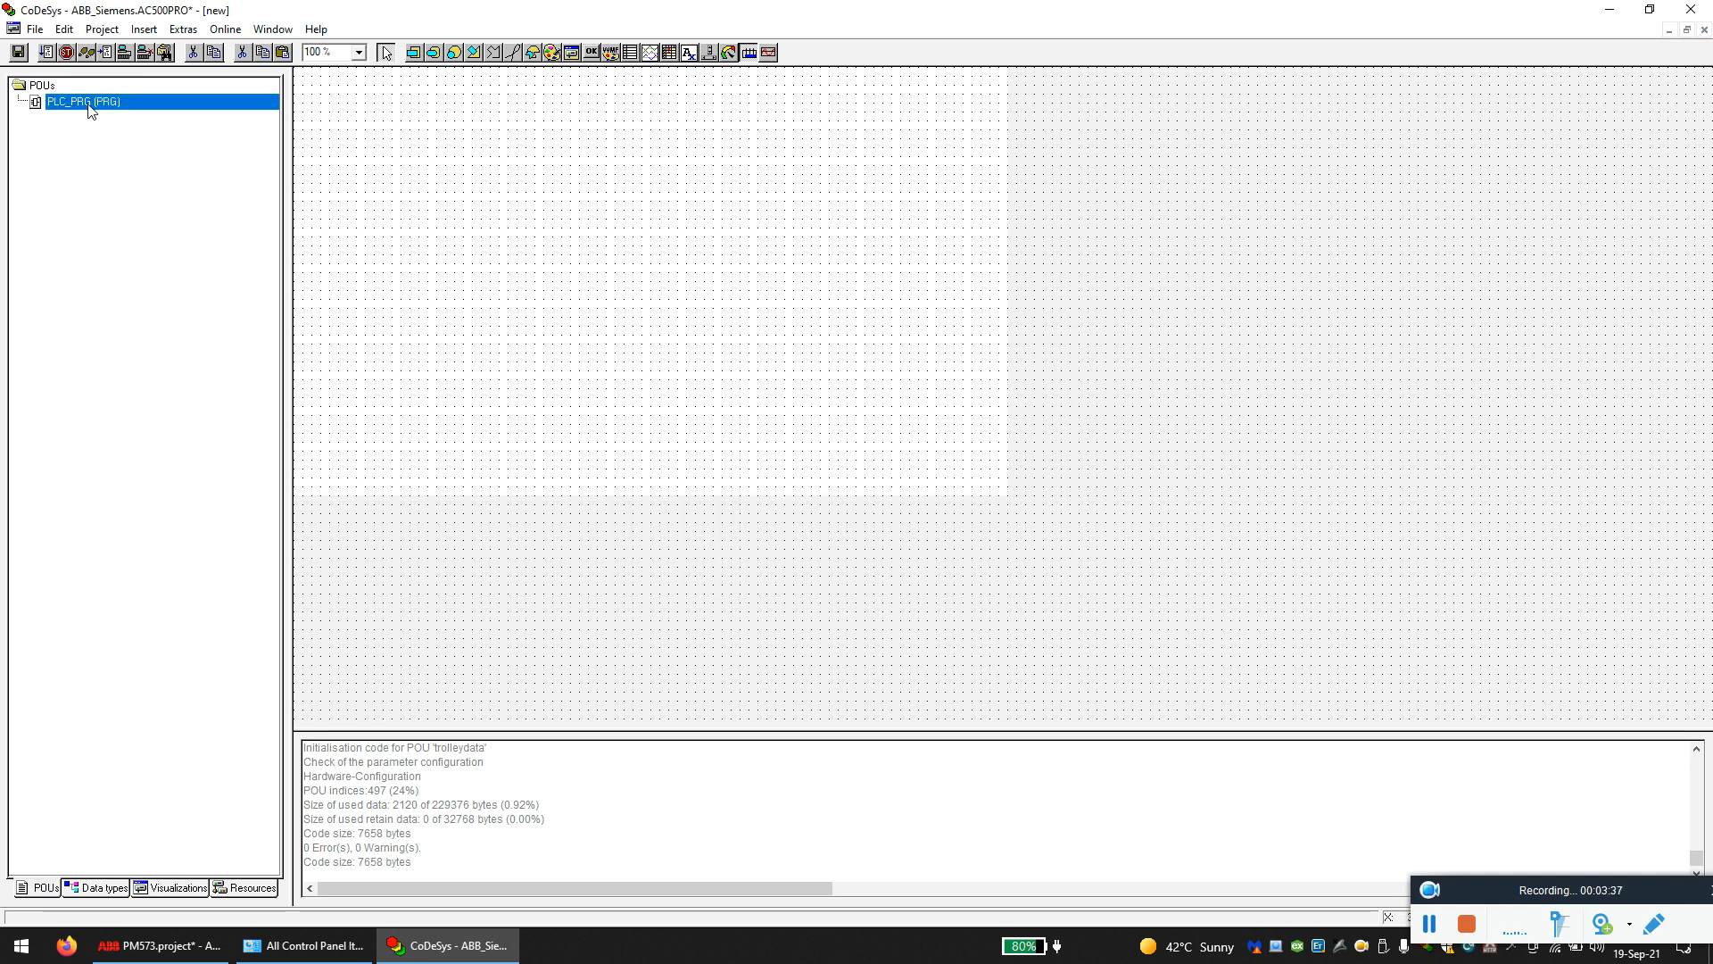
pyautogui.click(176, 888)
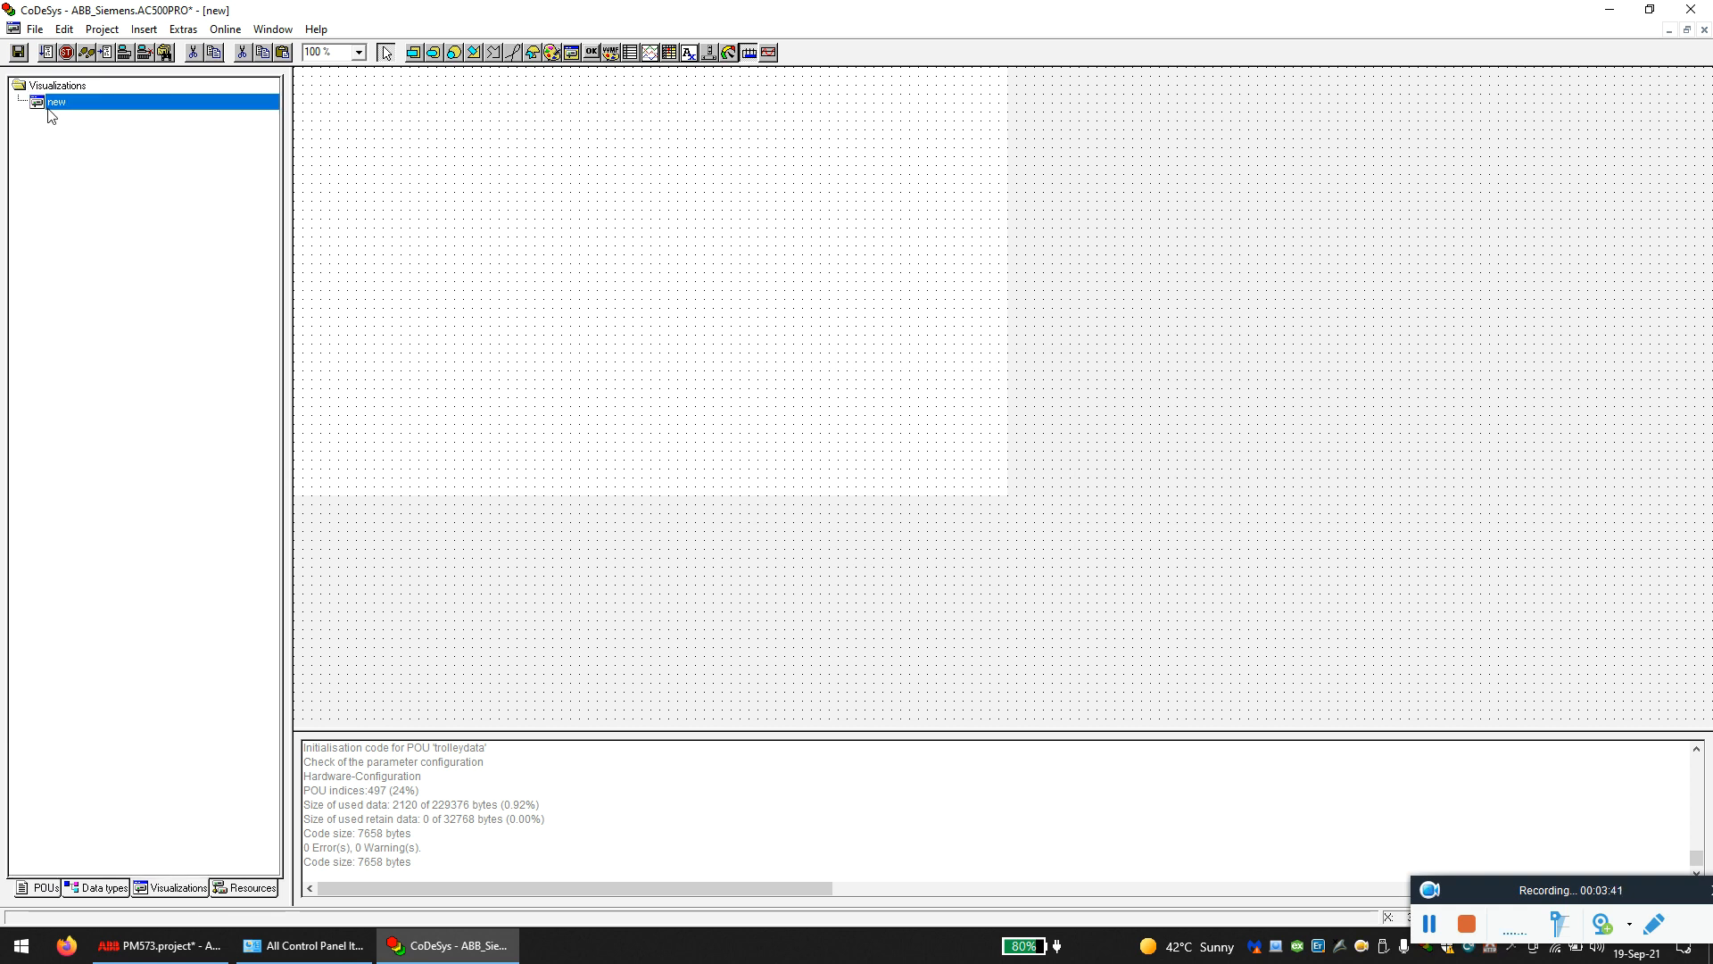
pyautogui.click(750, 53)
pyautogui.moveTo(339, 86); pyautogui.dragTo(846, 130)
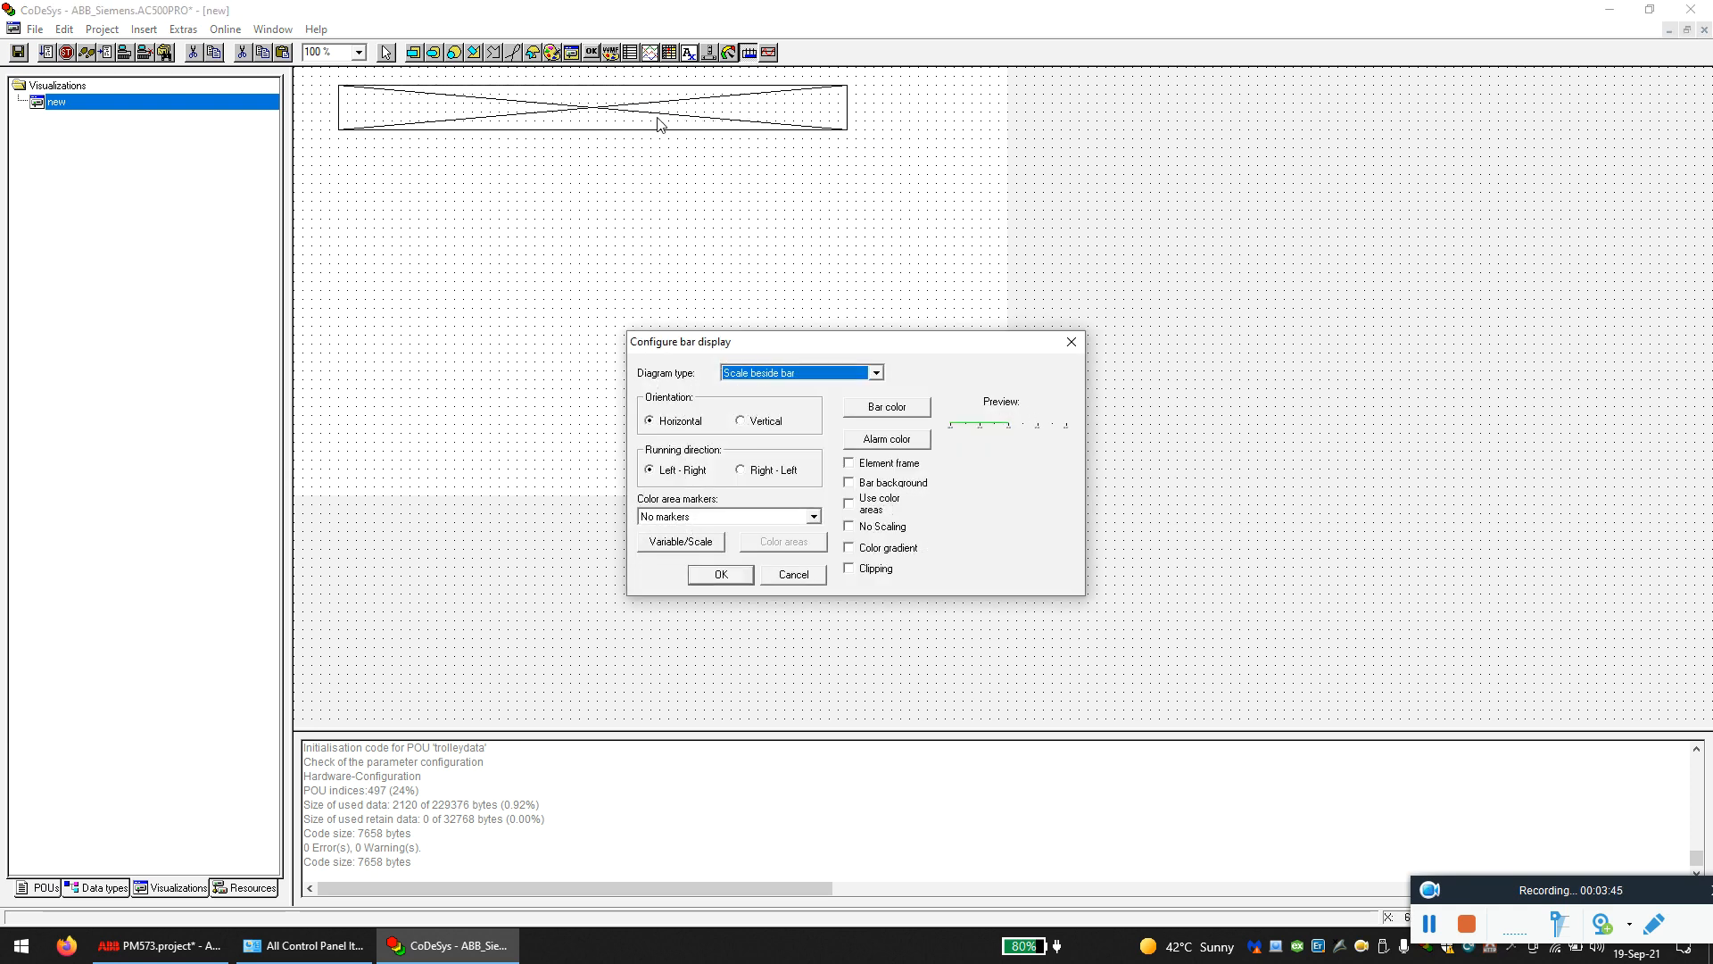
# - Link the bar display to the variable PLC_PRG.Analog_value
pyautogui.click(693, 543)
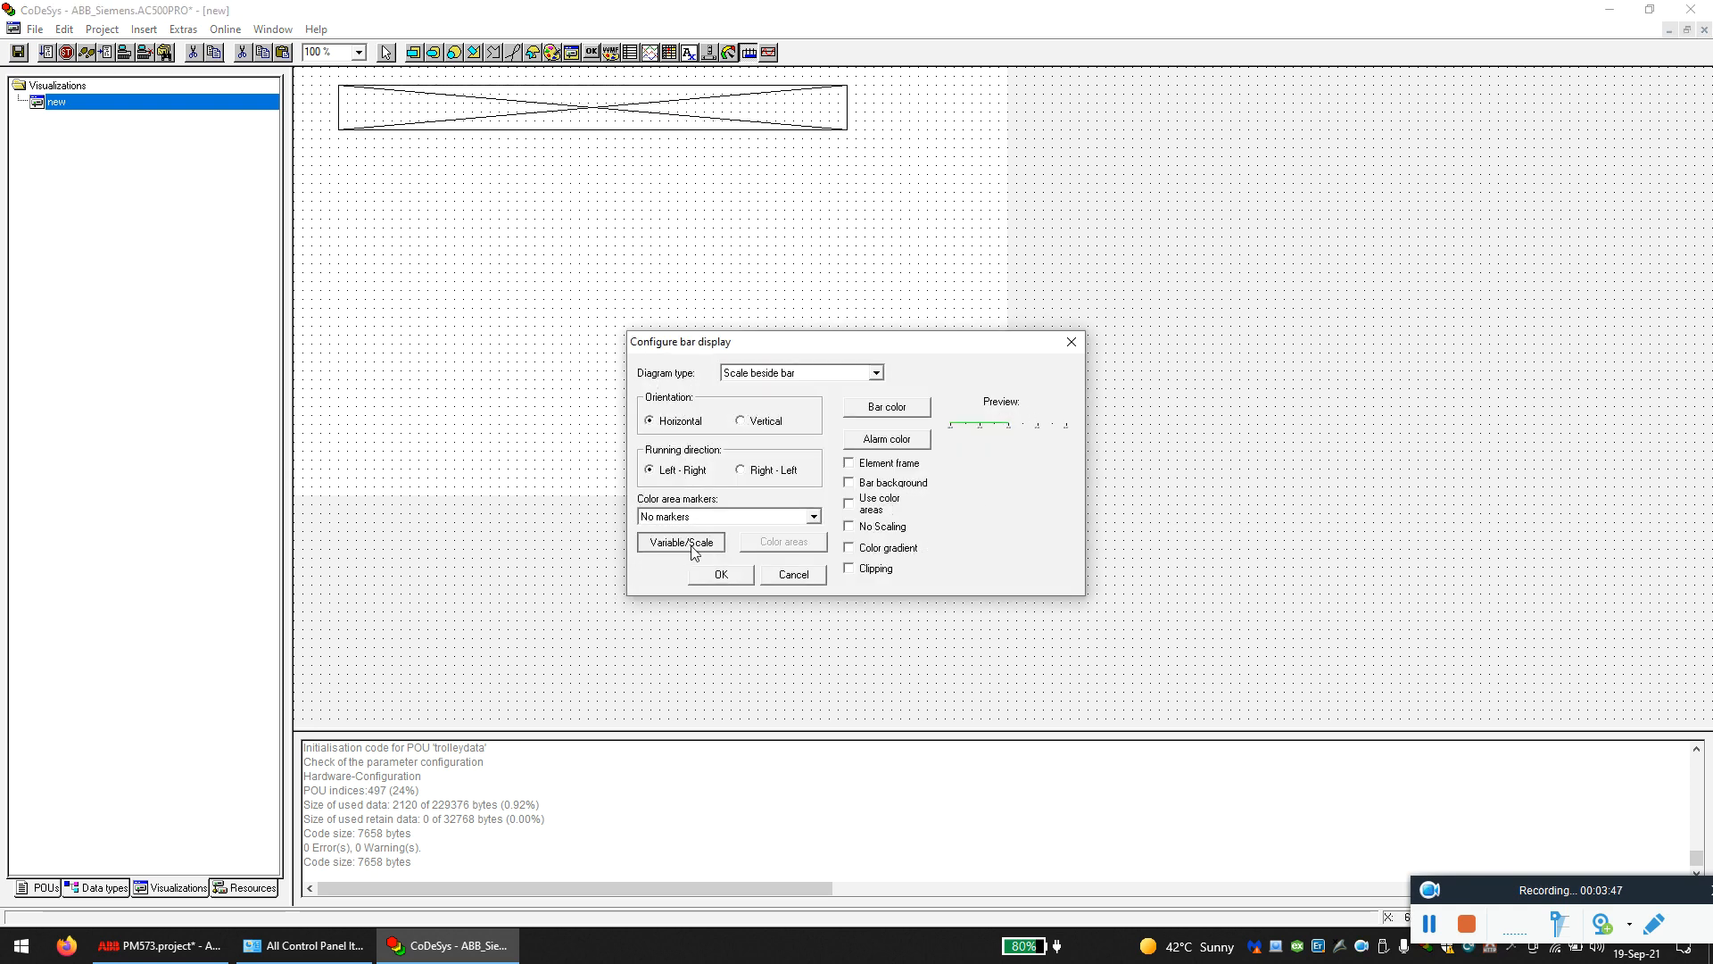
pyautogui.click(838, 554)
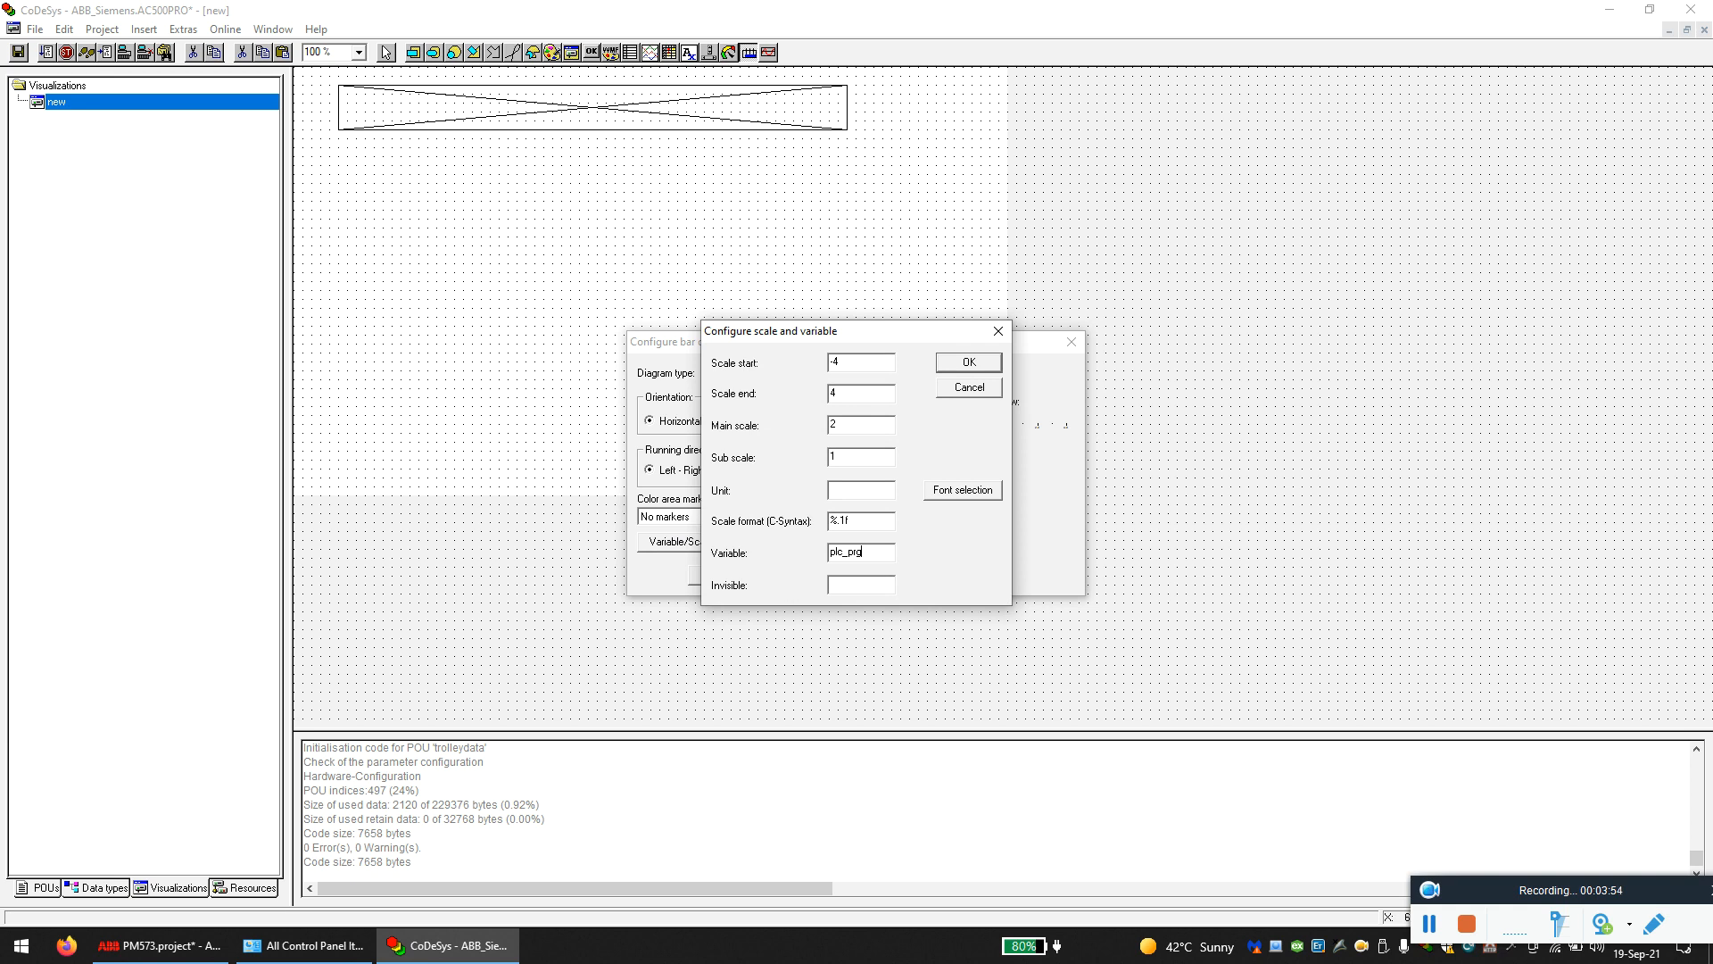
pyautogui.moveTo(864, 553); pyautogui.dragTo(829, 553)
pyautogui.rightClick(841, 551)
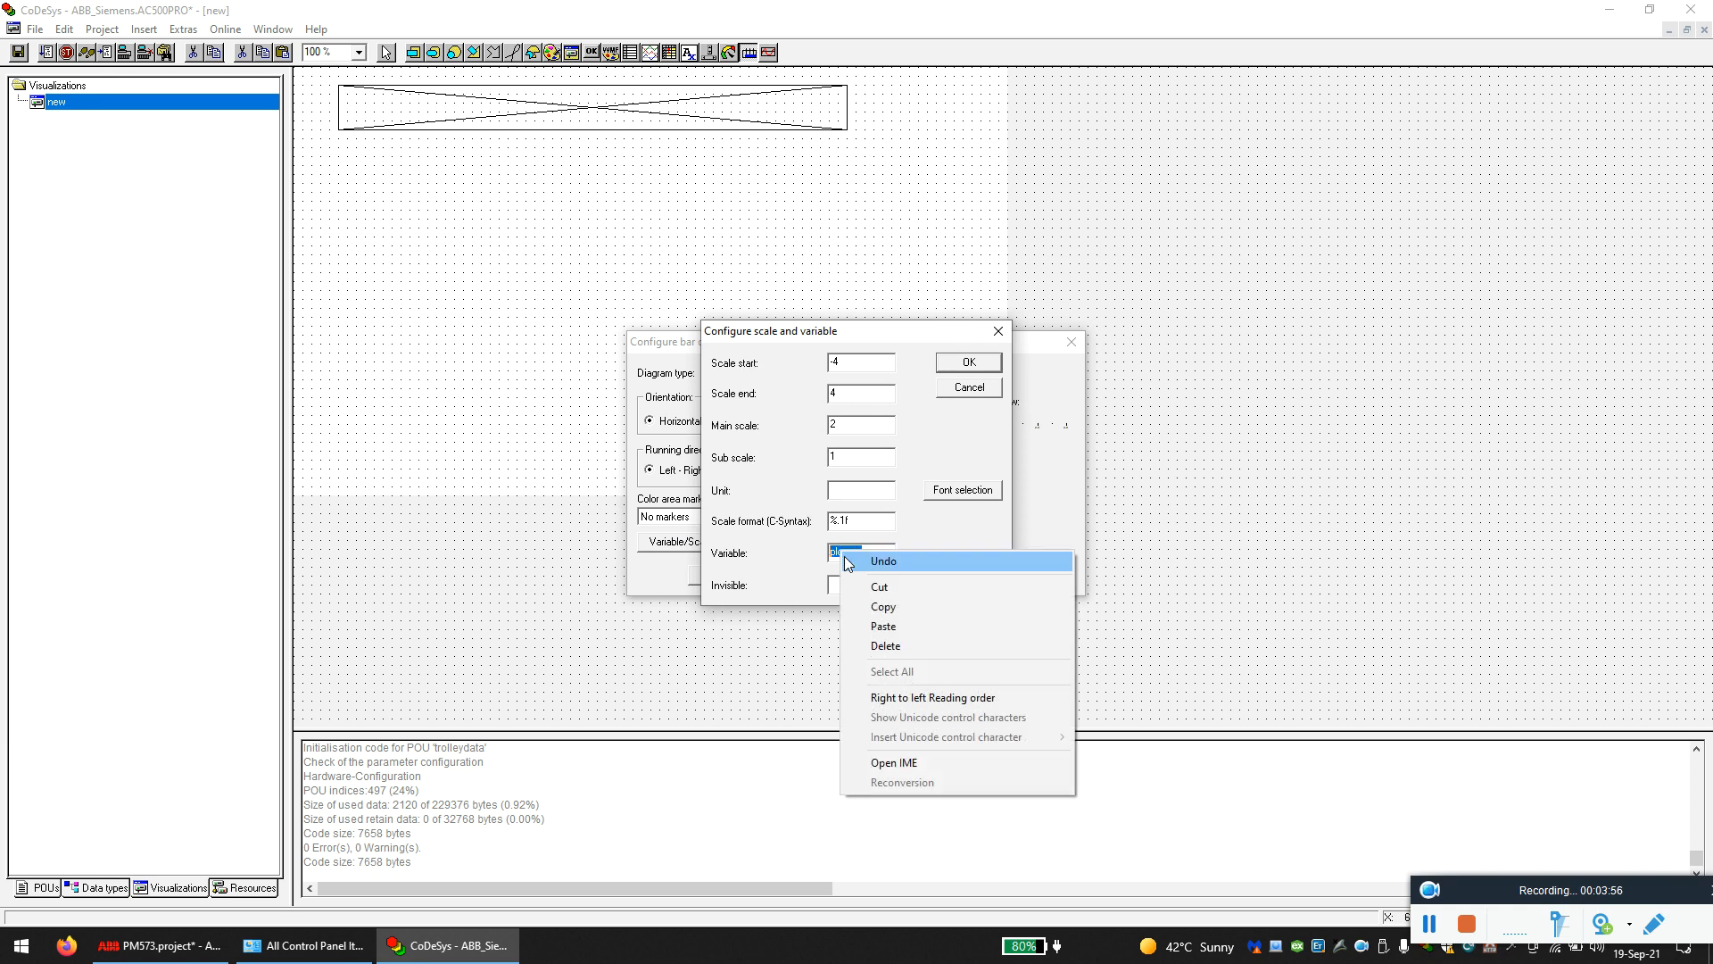
pyautogui.click(882, 606)
pyautogui.click(874, 554)
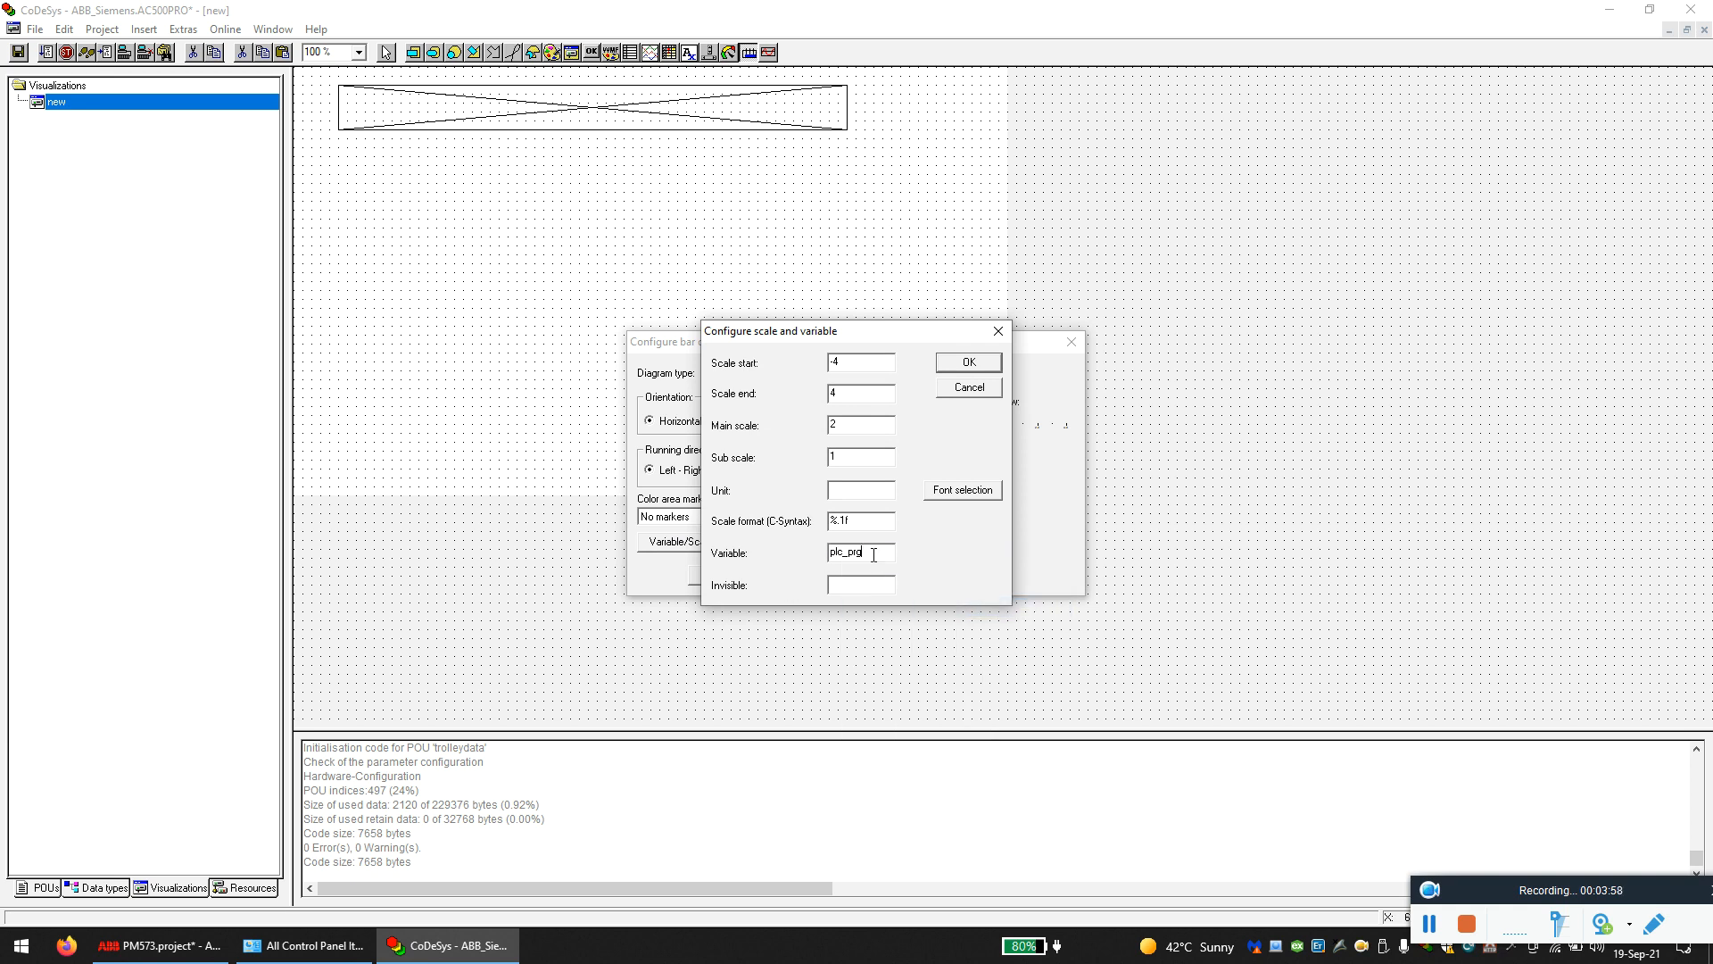
pyautogui.write('.')
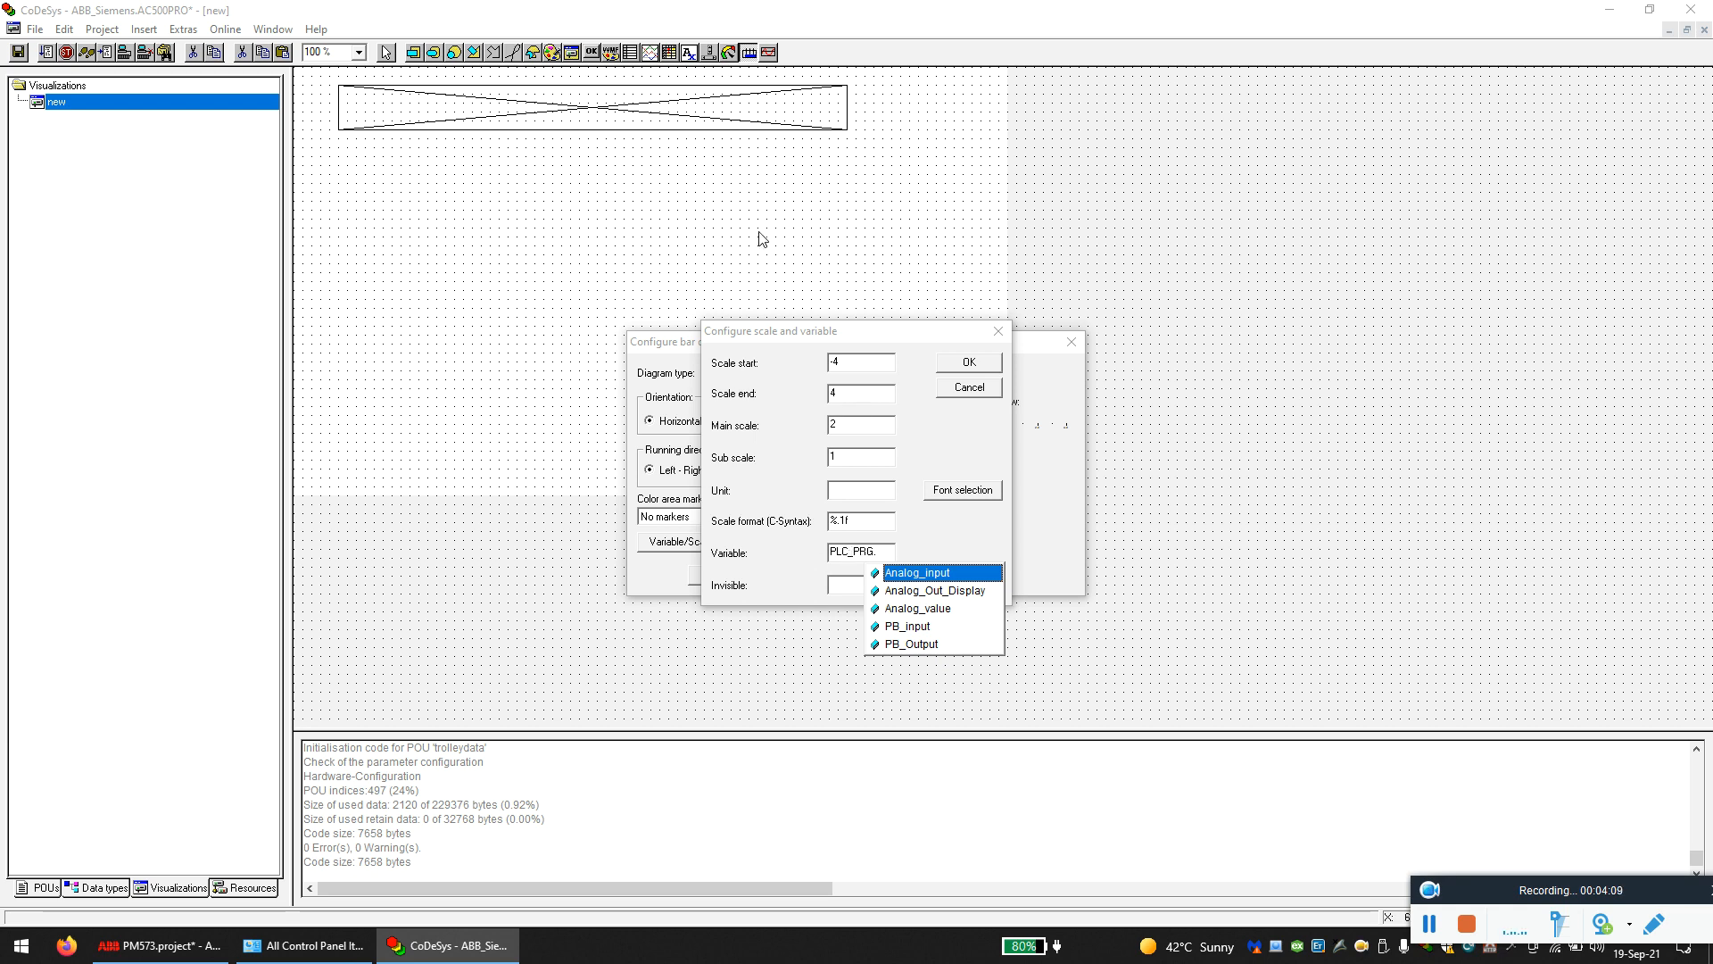
pyautogui.click(916, 614)
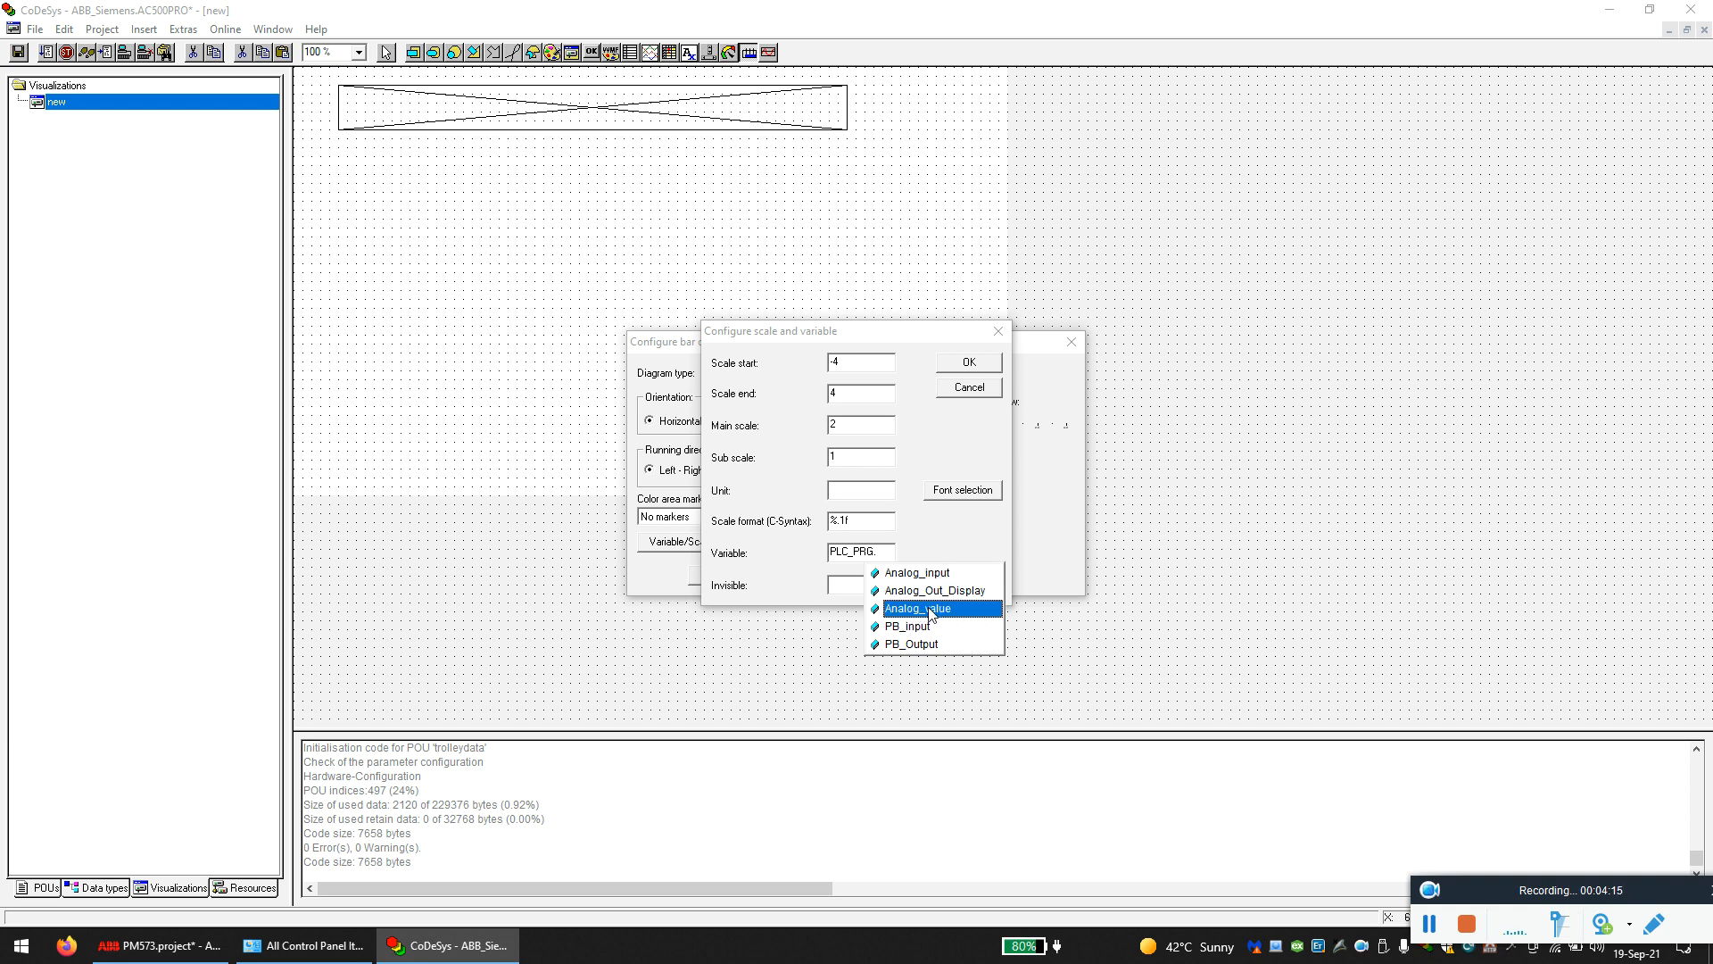
pyautogui.doubleClick(930, 607)
# - Scale the bar display from -100 to 100 with main scale 20 and sub scale 10, and apply its configuration
pyautogui.click(854, 361)
pyautogui.write('100')
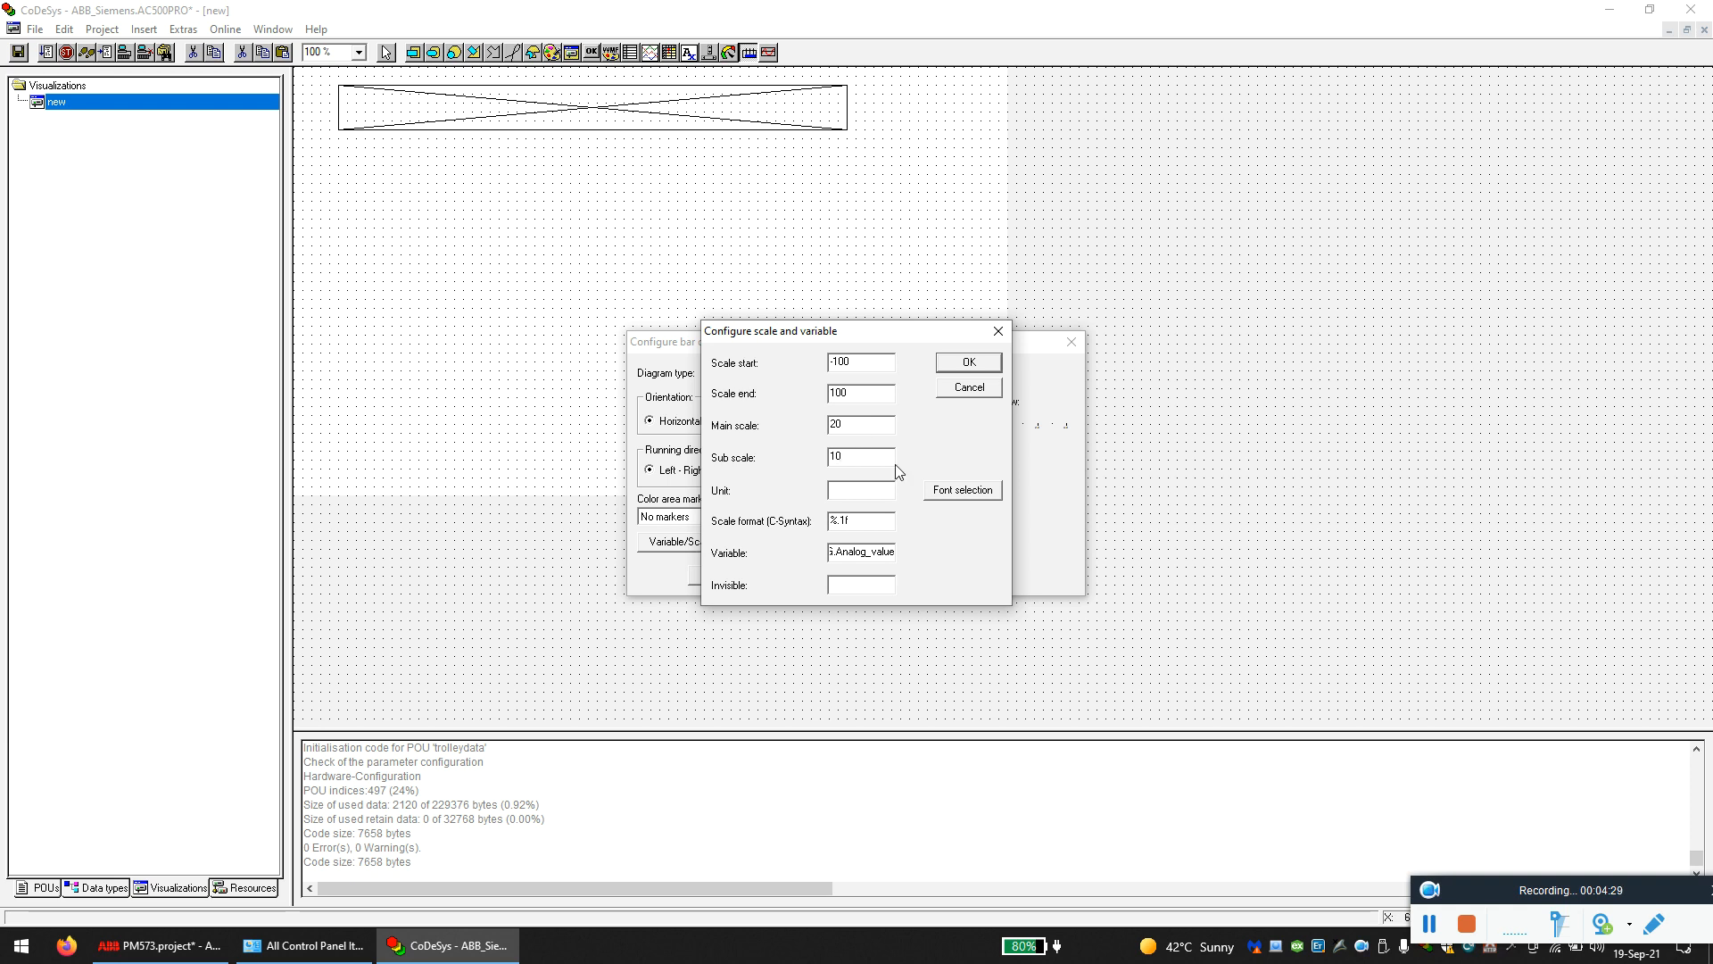
pyautogui.click(967, 362)
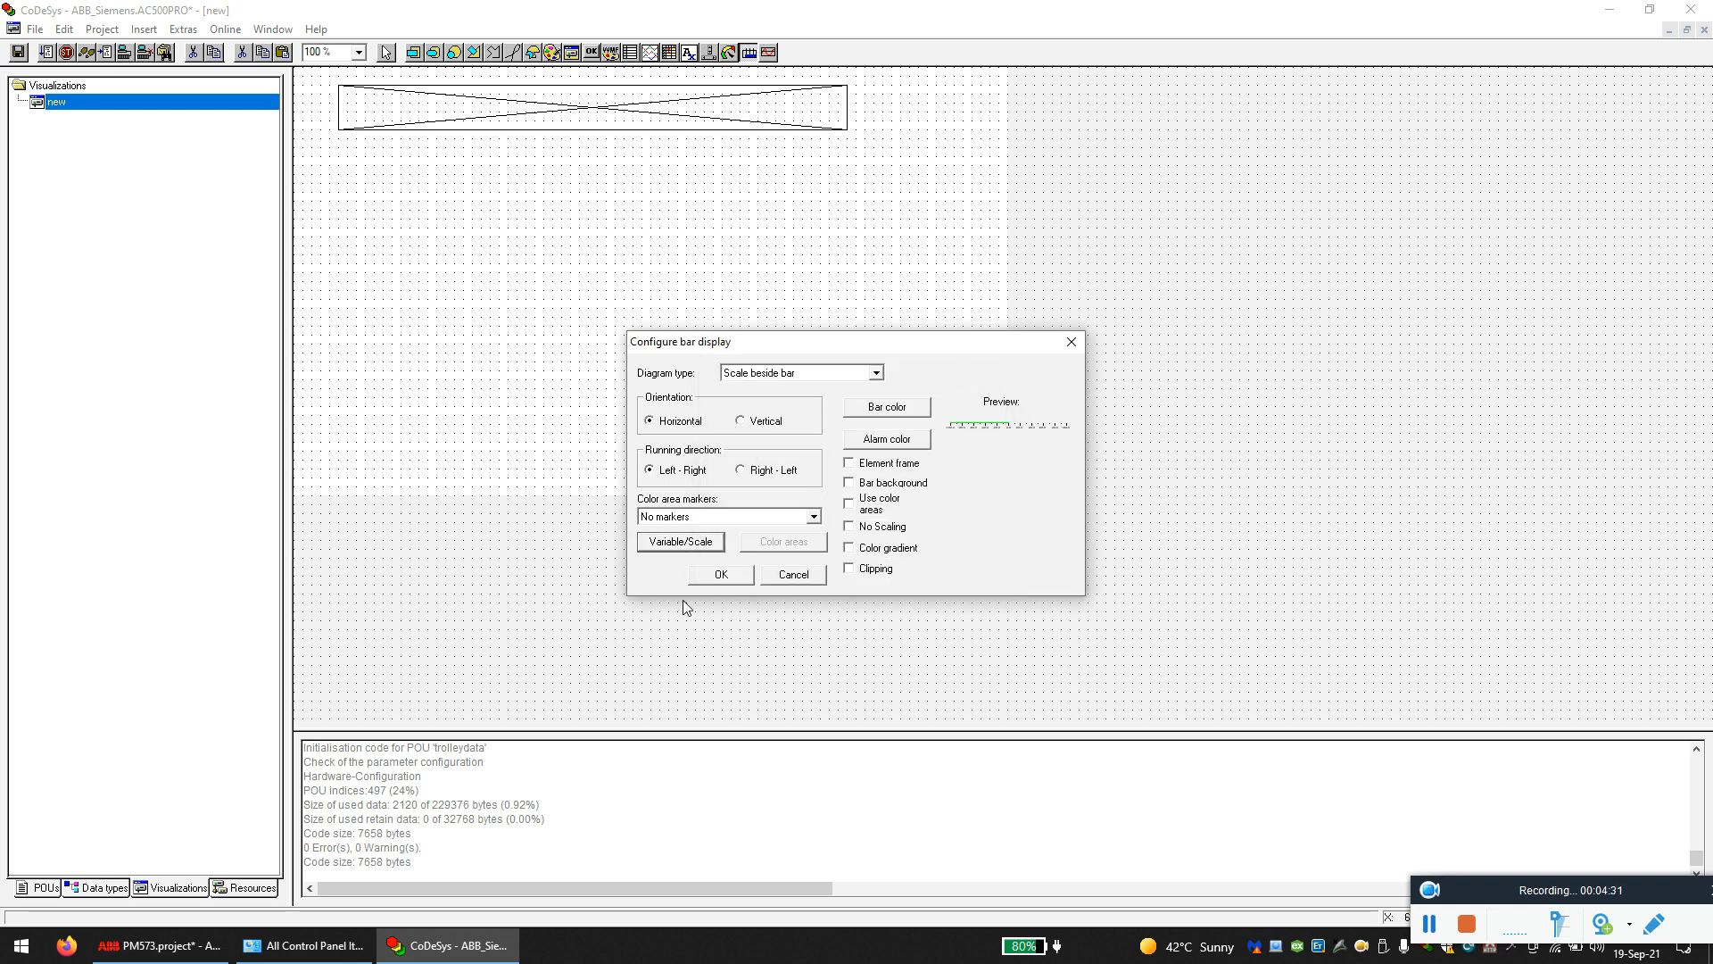
pyautogui.click(736, 576)
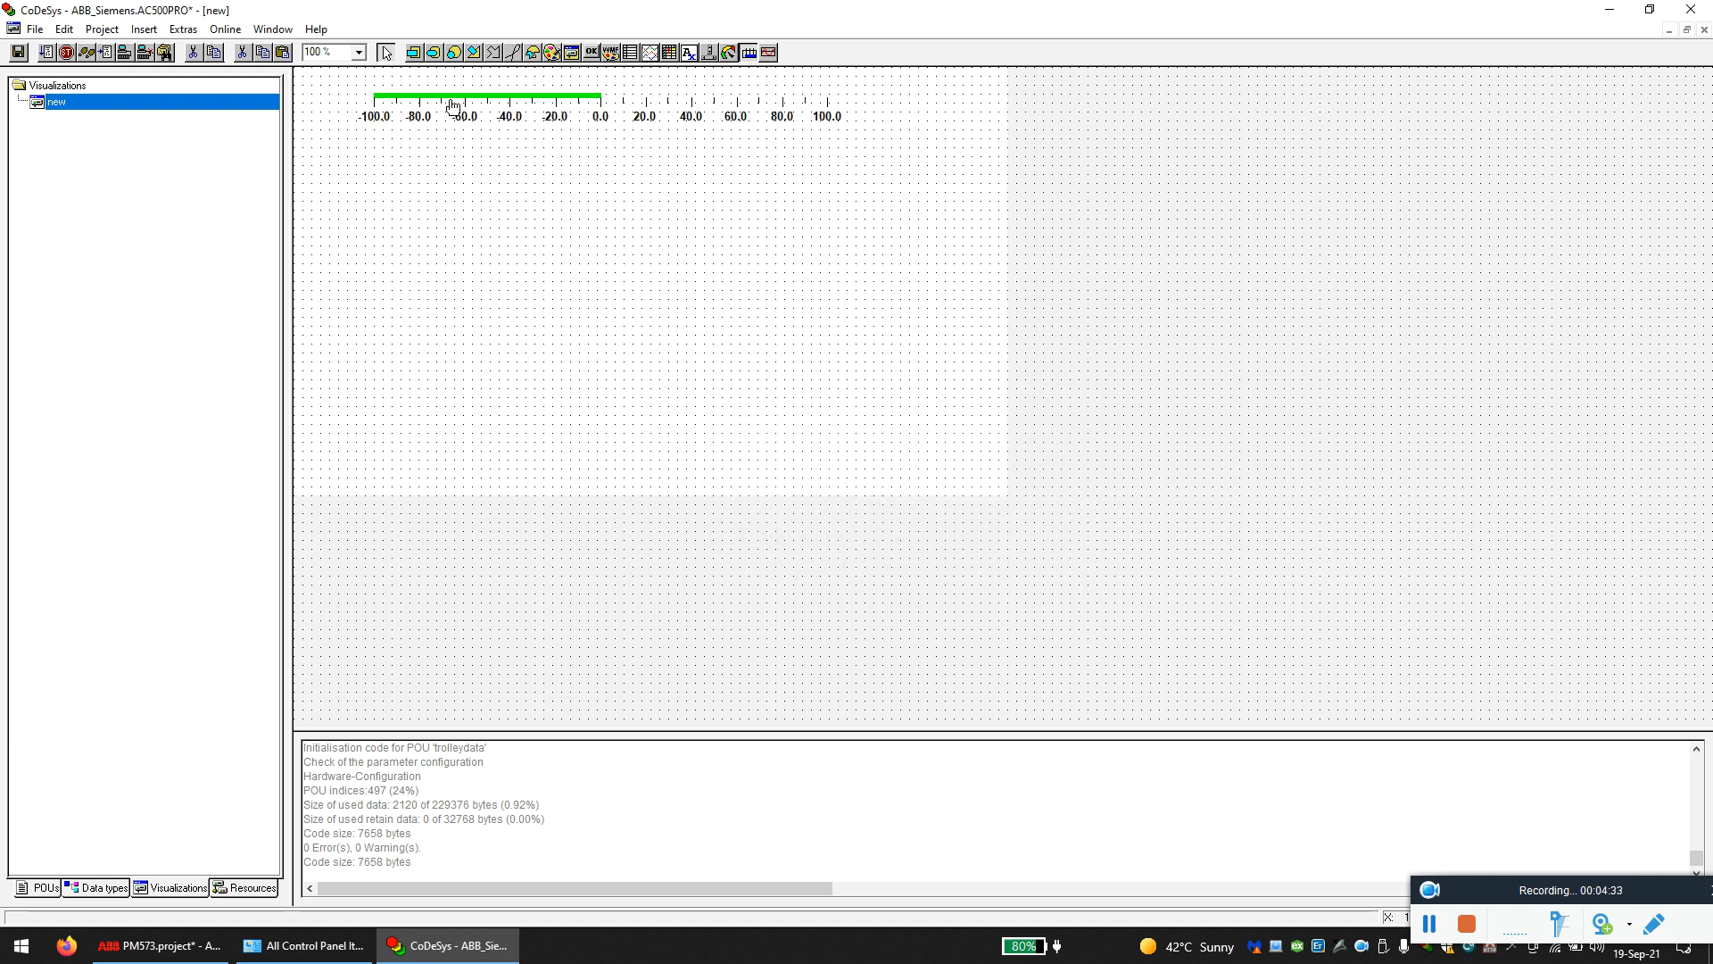
# - Move the bar display to the upper-left corner of the visualization and draw a small rectangle beside it
pyautogui.moveTo(637, 120); pyautogui.dragTo(581, 90)
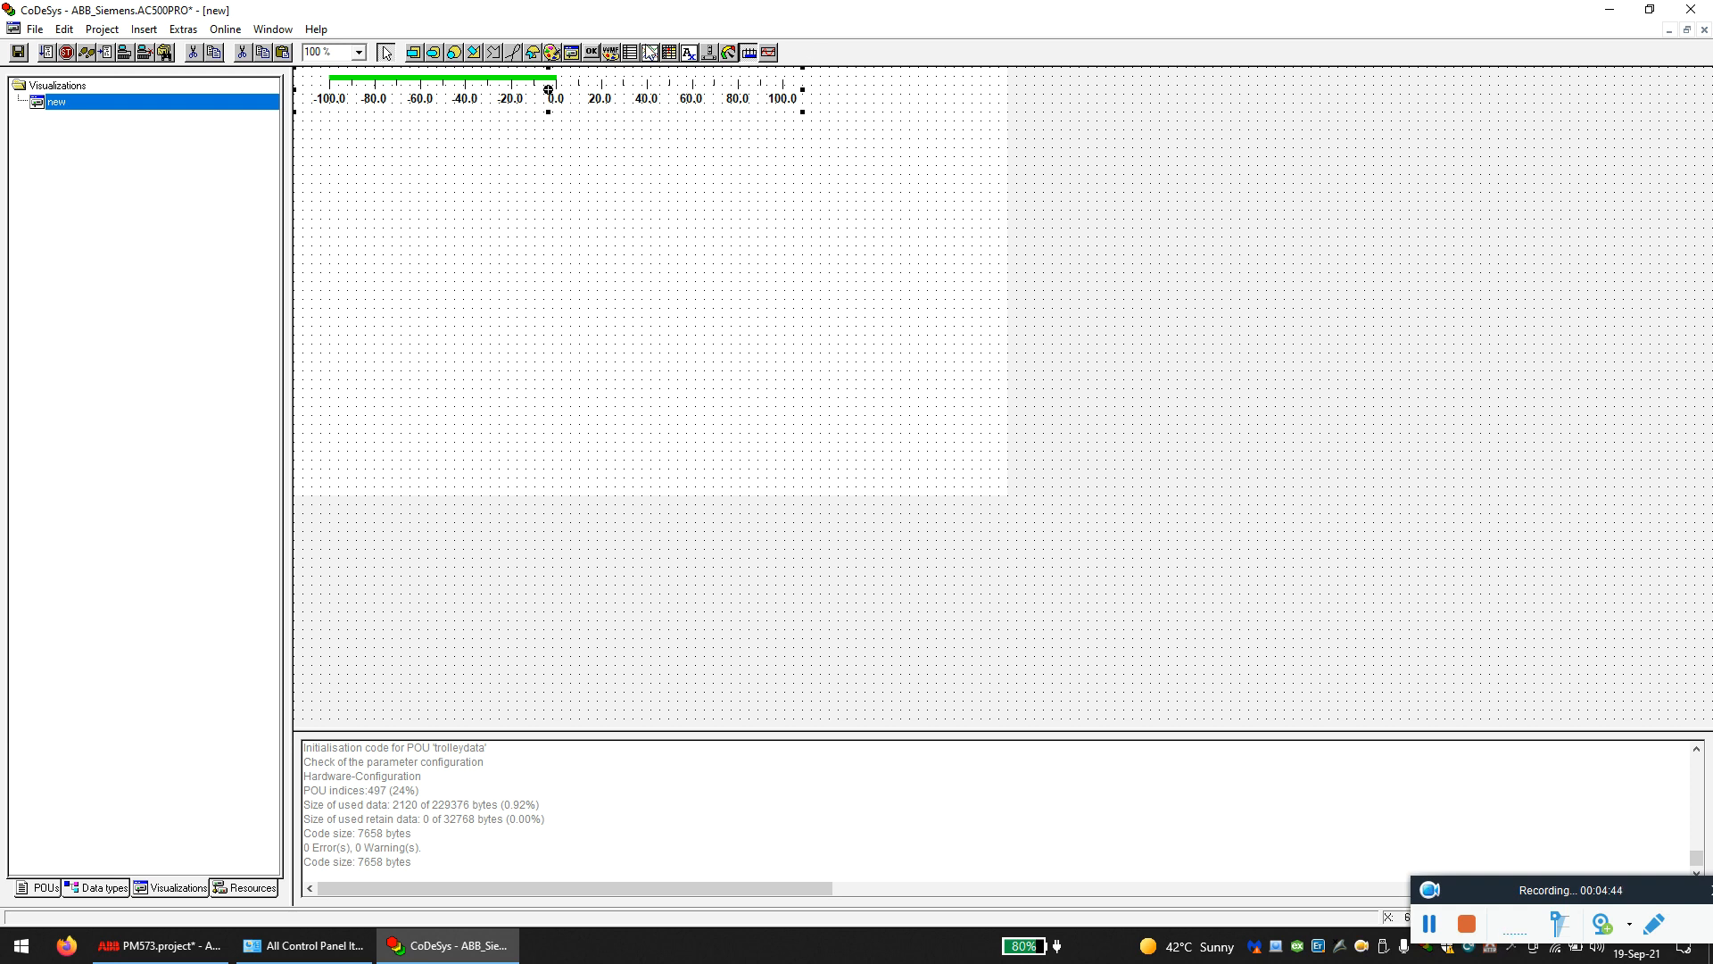
pyautogui.click(413, 52)
pyautogui.moveTo(831, 75); pyautogui.dragTo(997, 116)
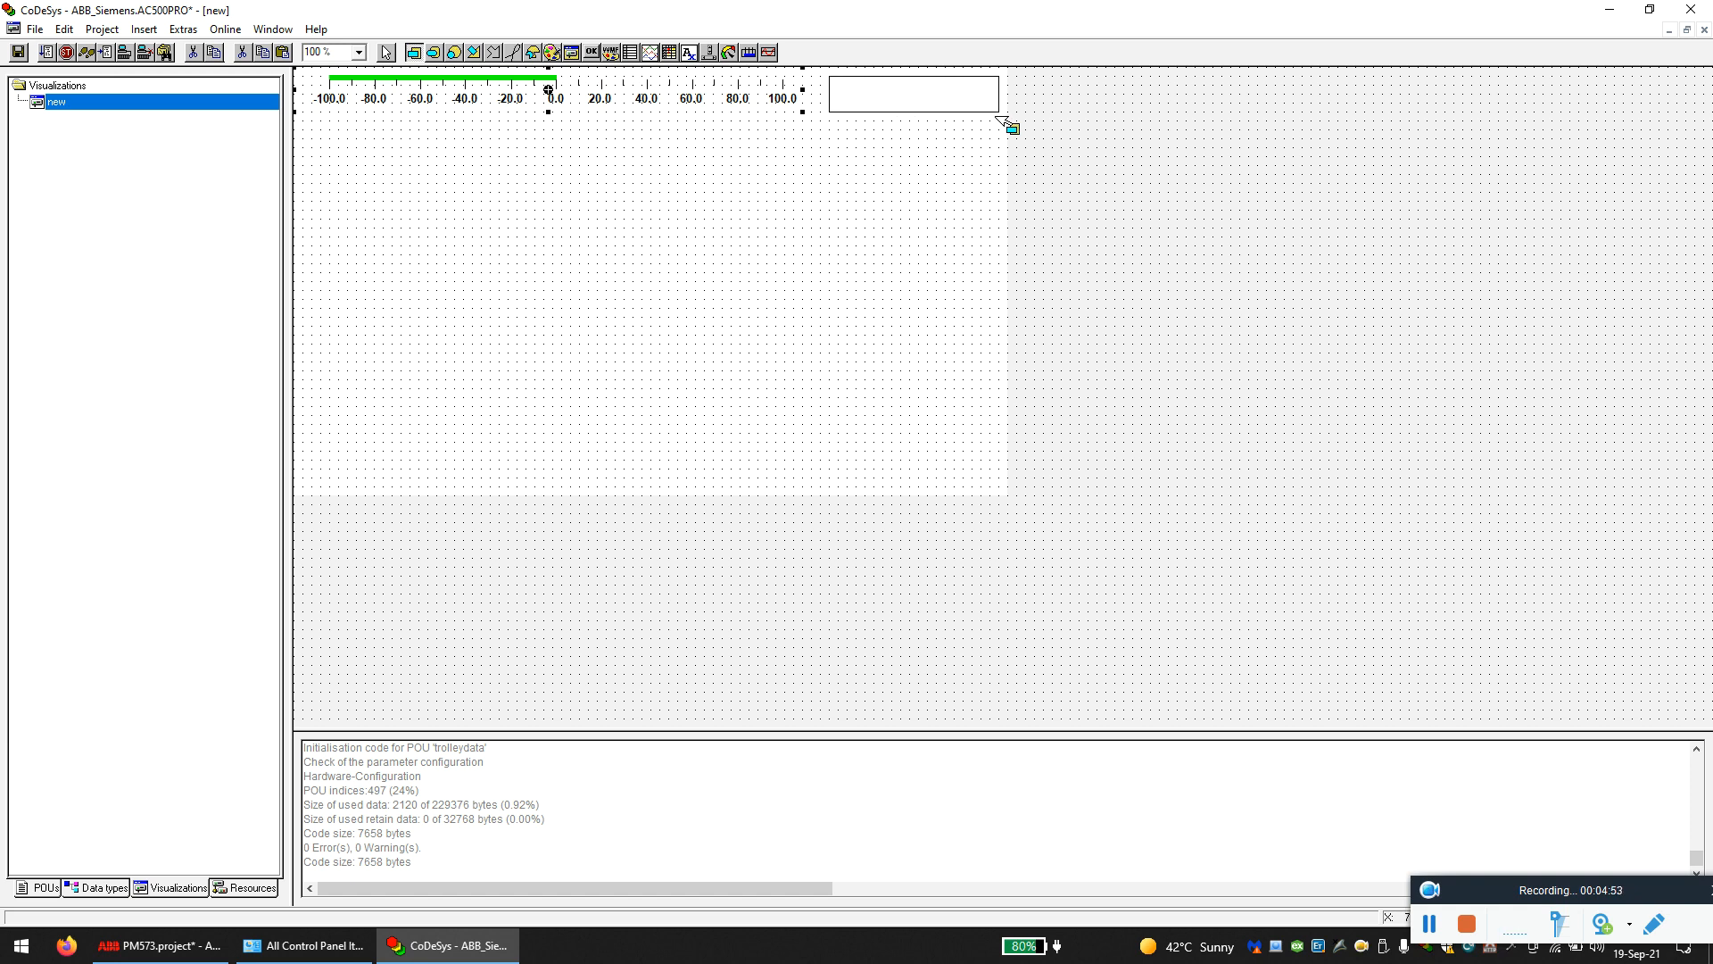
# - Set the new rectangle's text content to "Ana value %s"
pyautogui.doubleClick(875, 98)
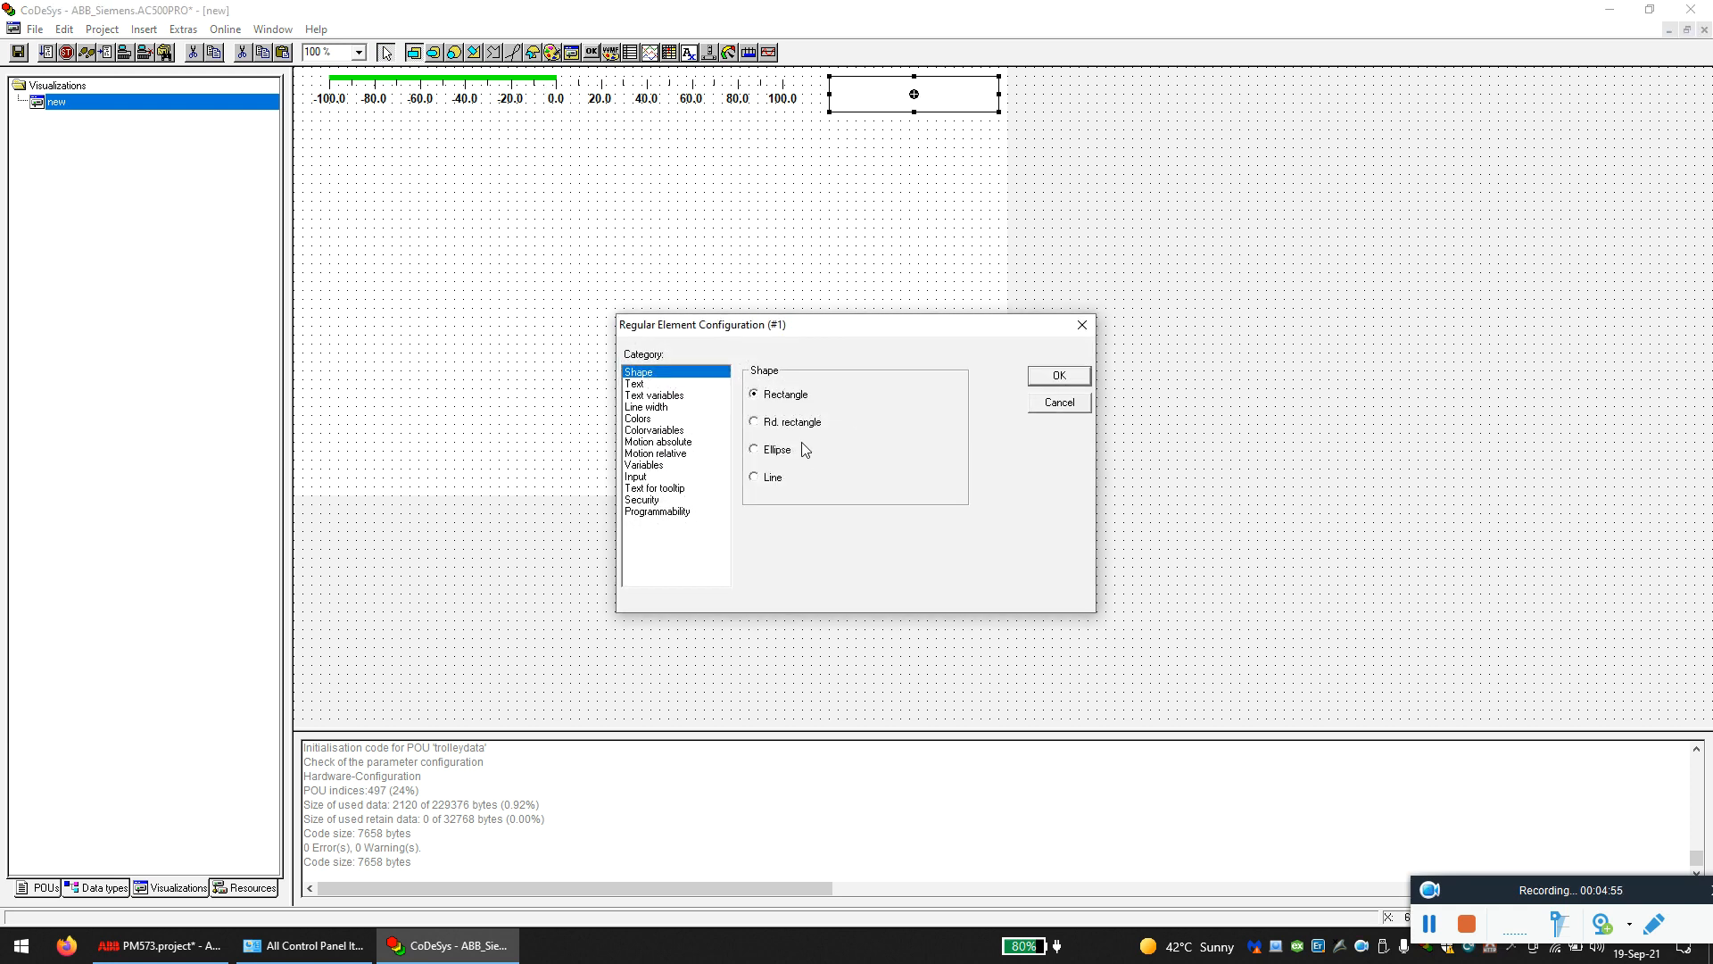
pyautogui.click(654, 384)
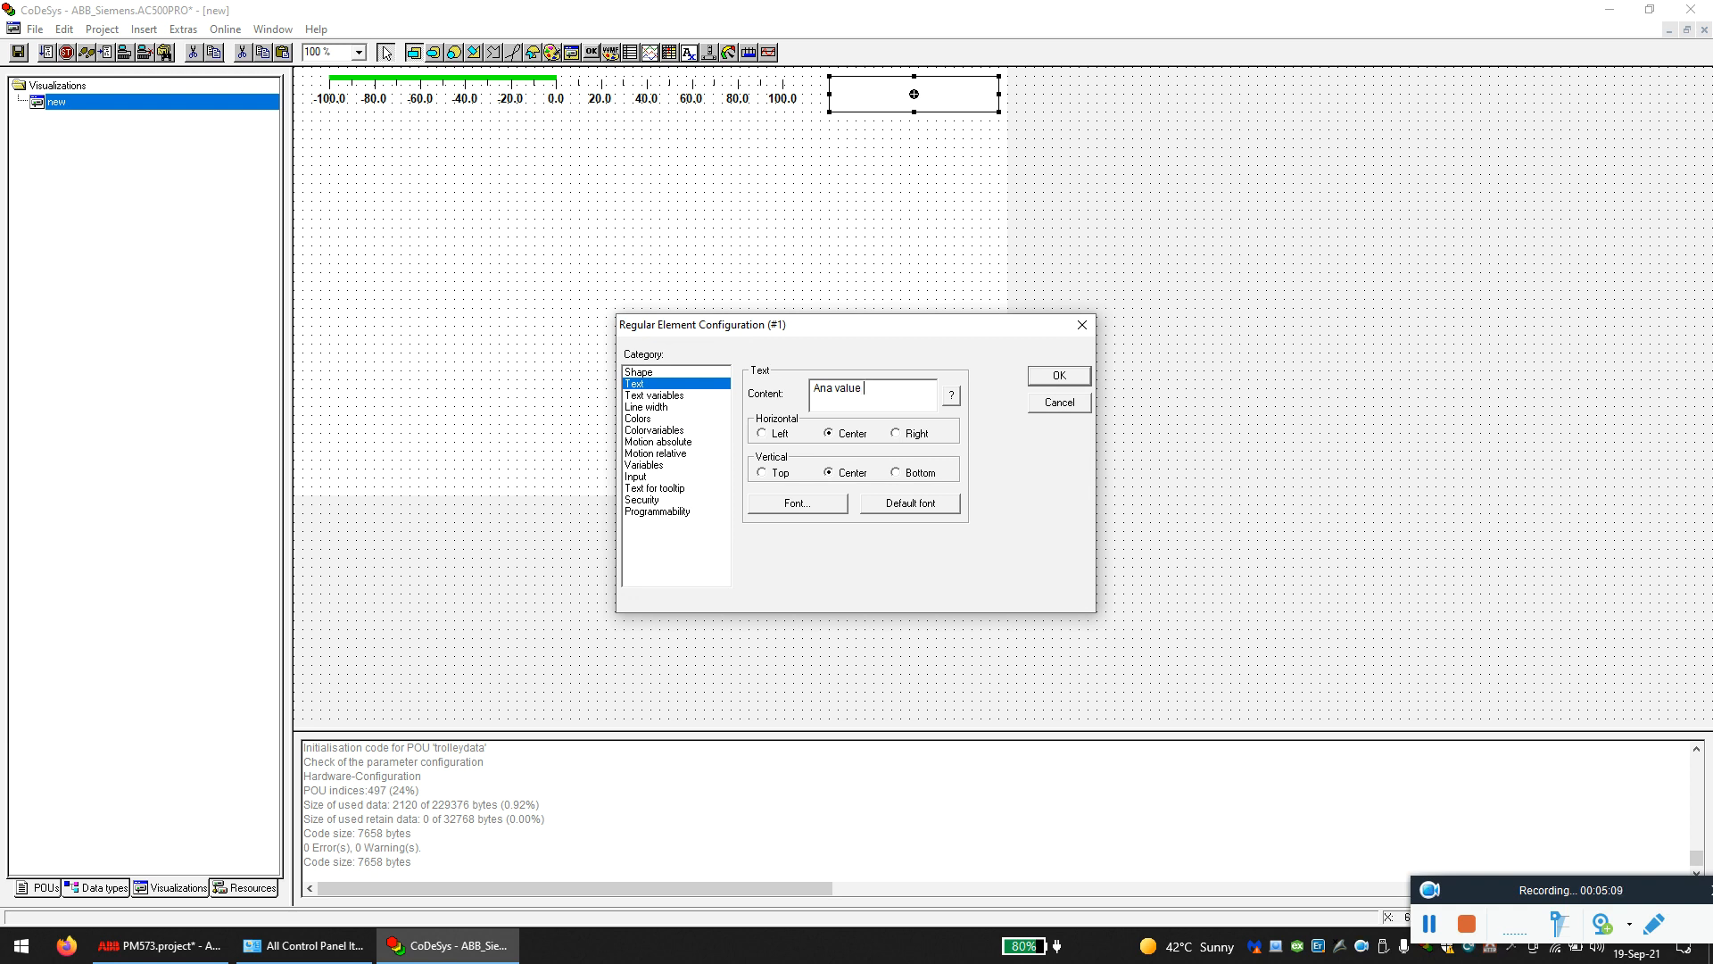
pyautogui.write('%s')
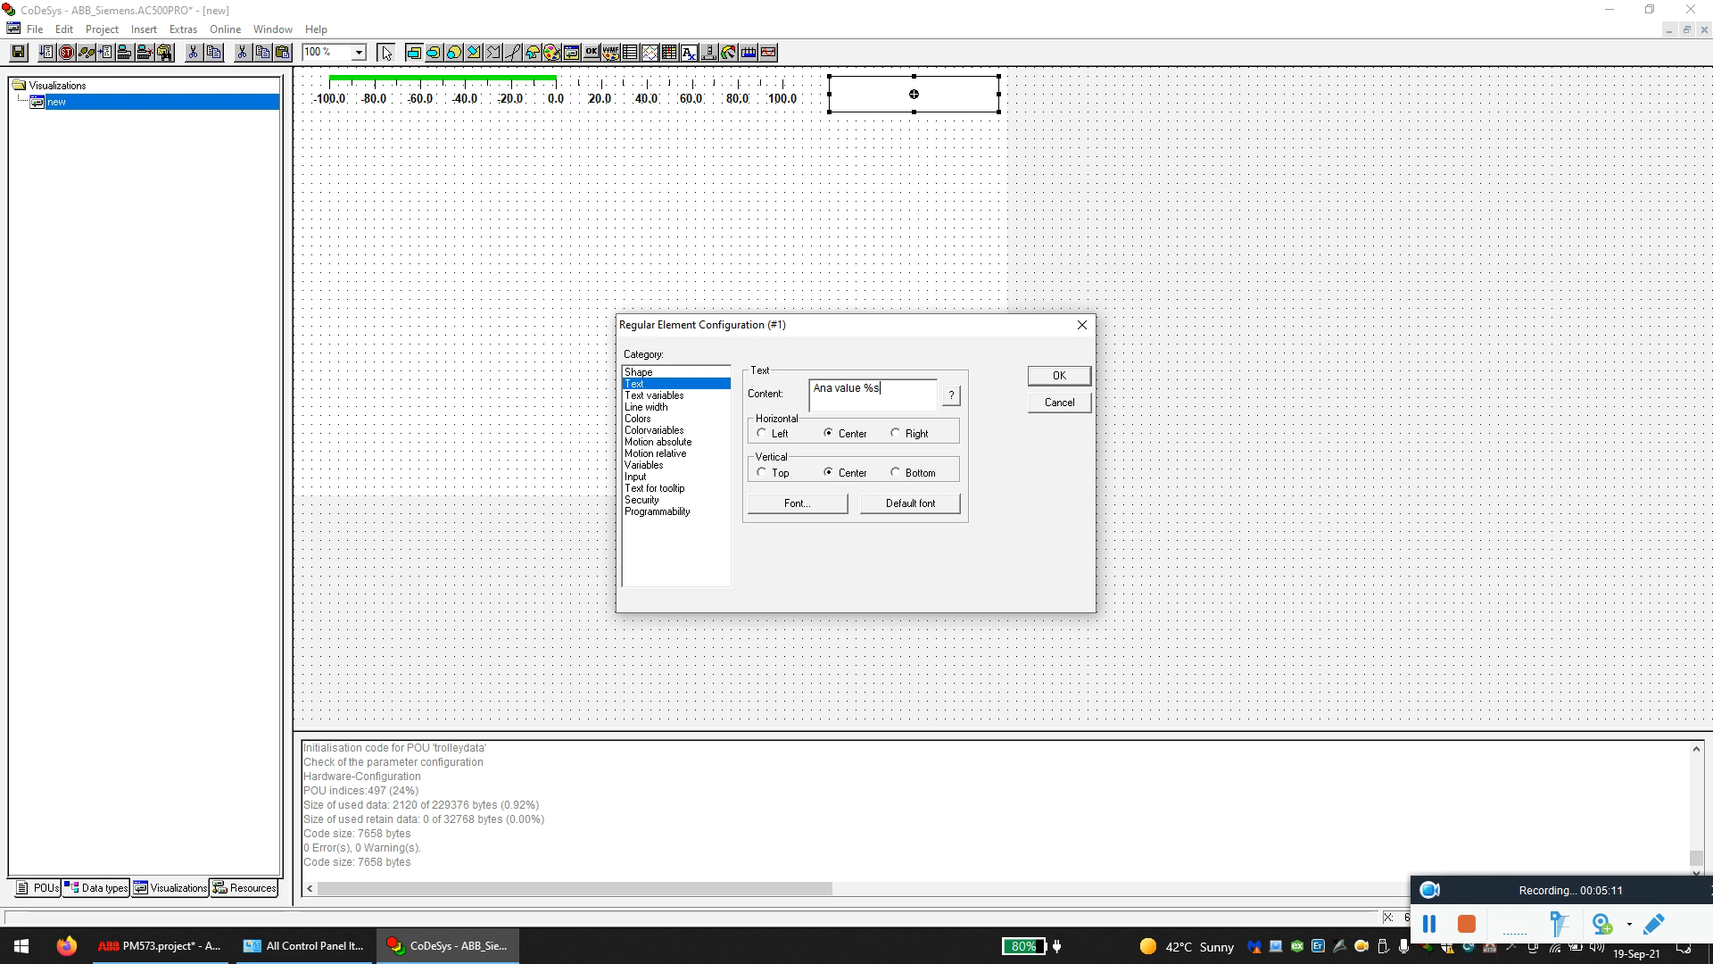
# - Link the rectangle's text display to PLC_PRG.Analog_value and apply its configuration
pyautogui.click(669, 465)
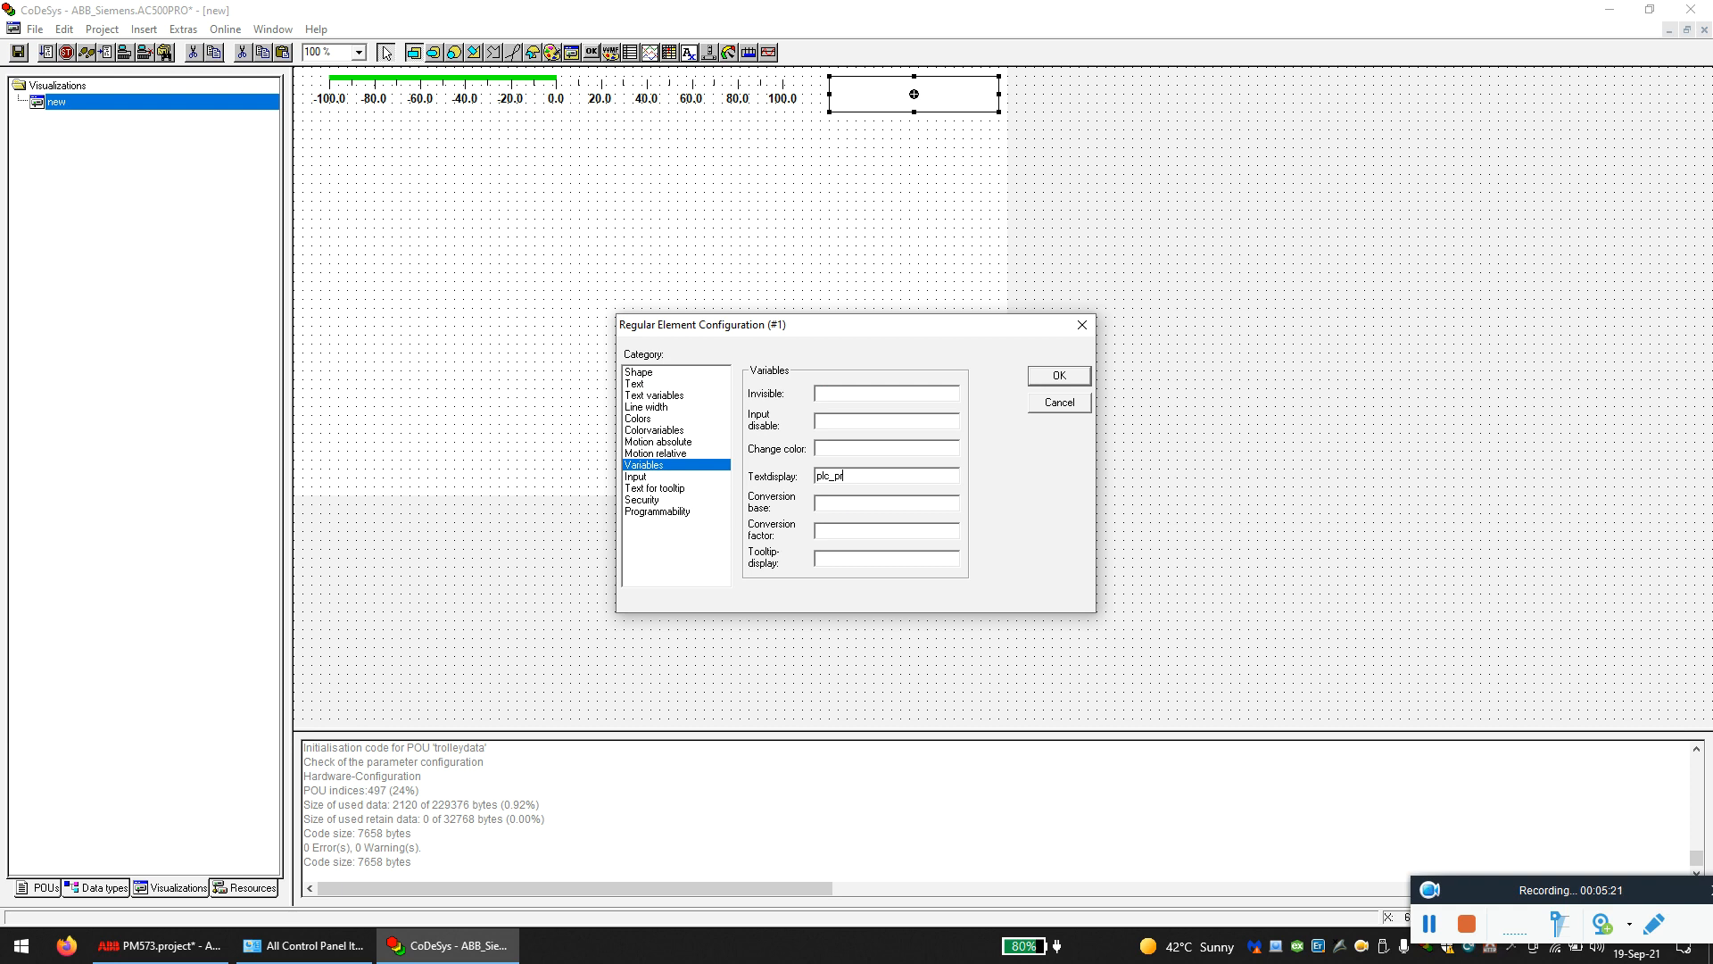
pyautogui.write('.')
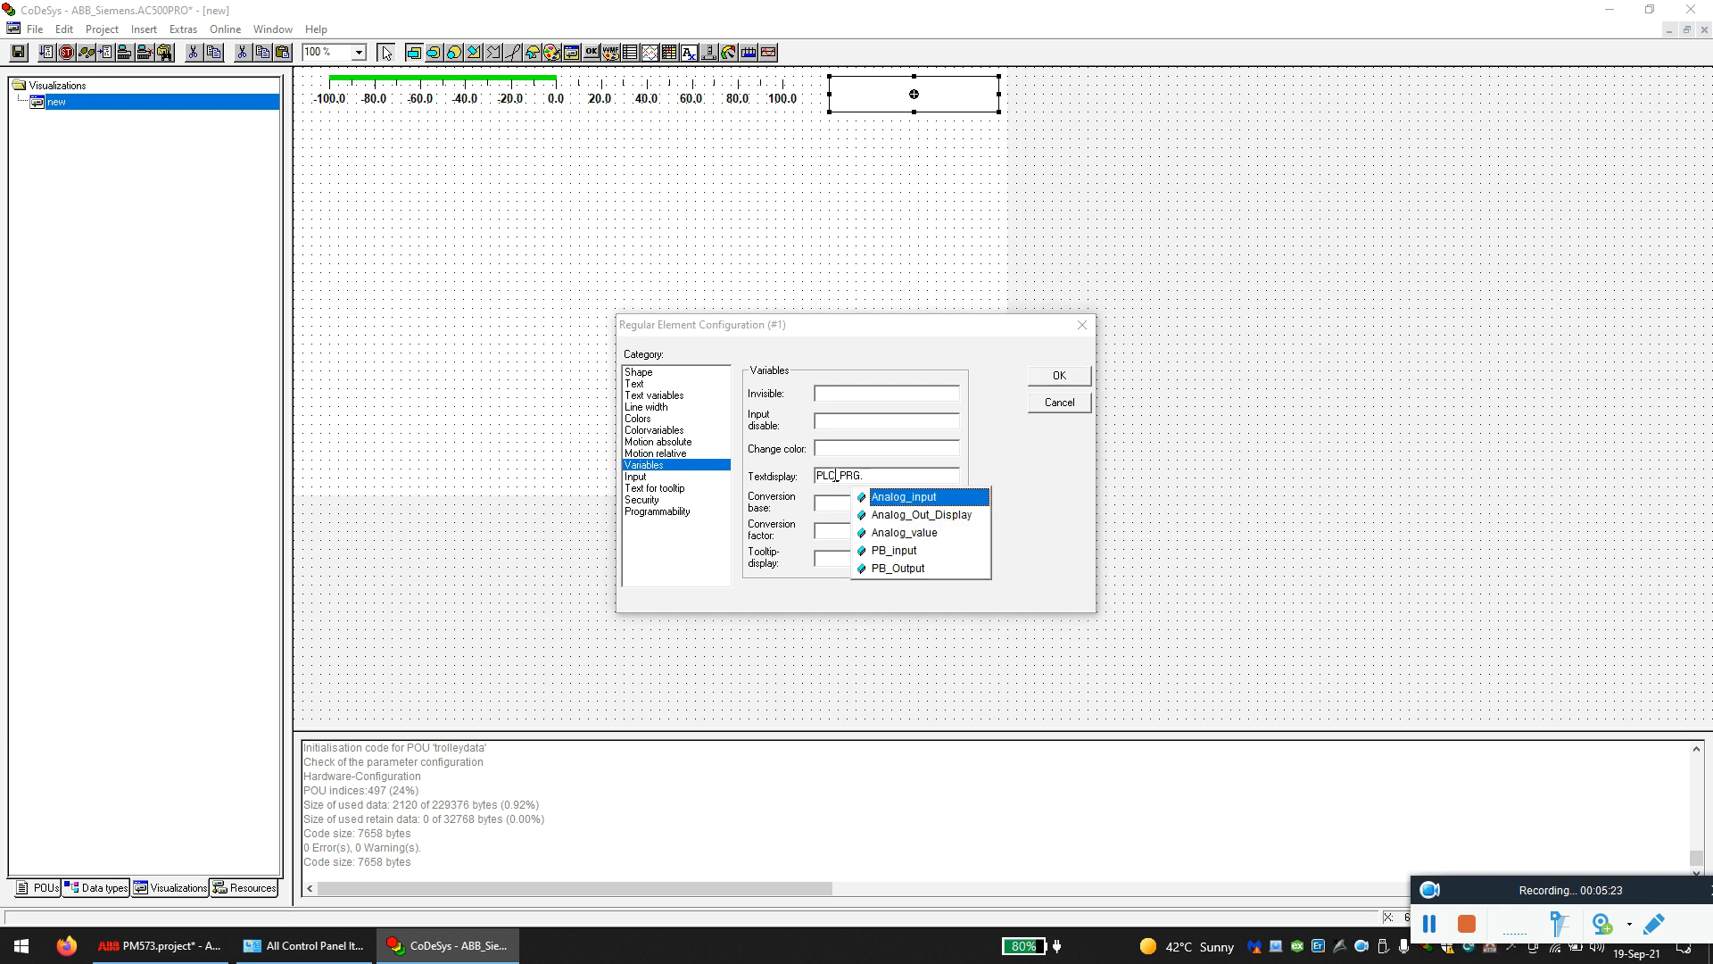
pyautogui.click(928, 538)
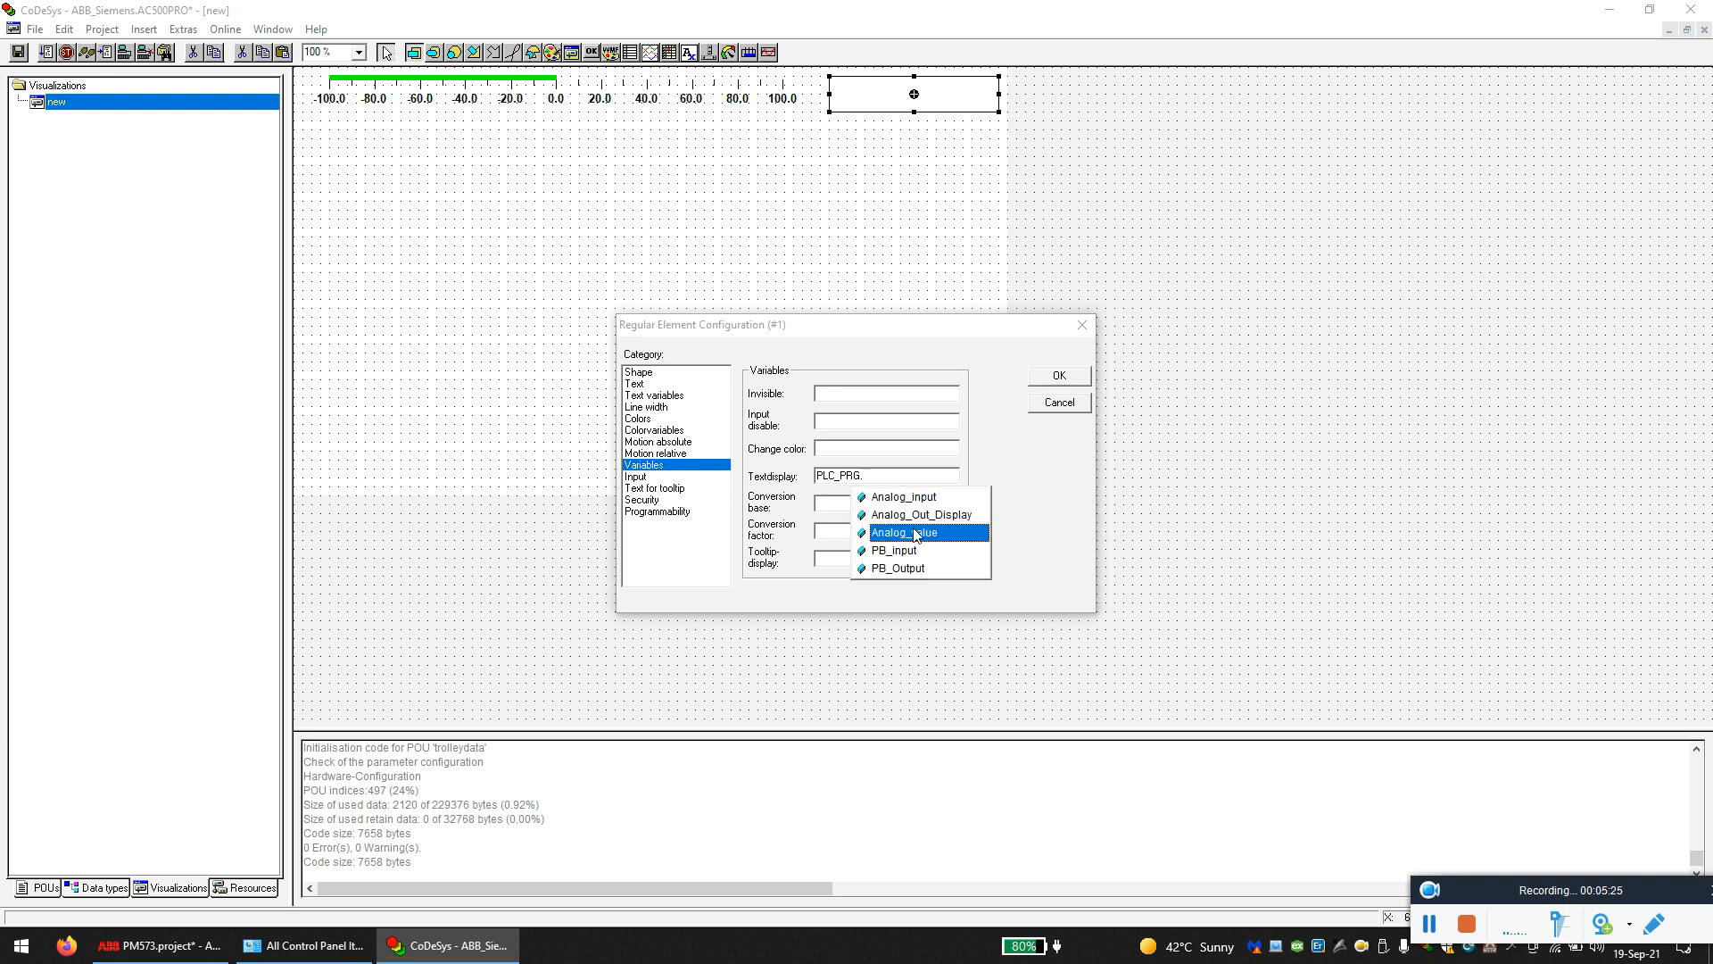
pyautogui.click(915, 532)
pyautogui.click(1051, 379)
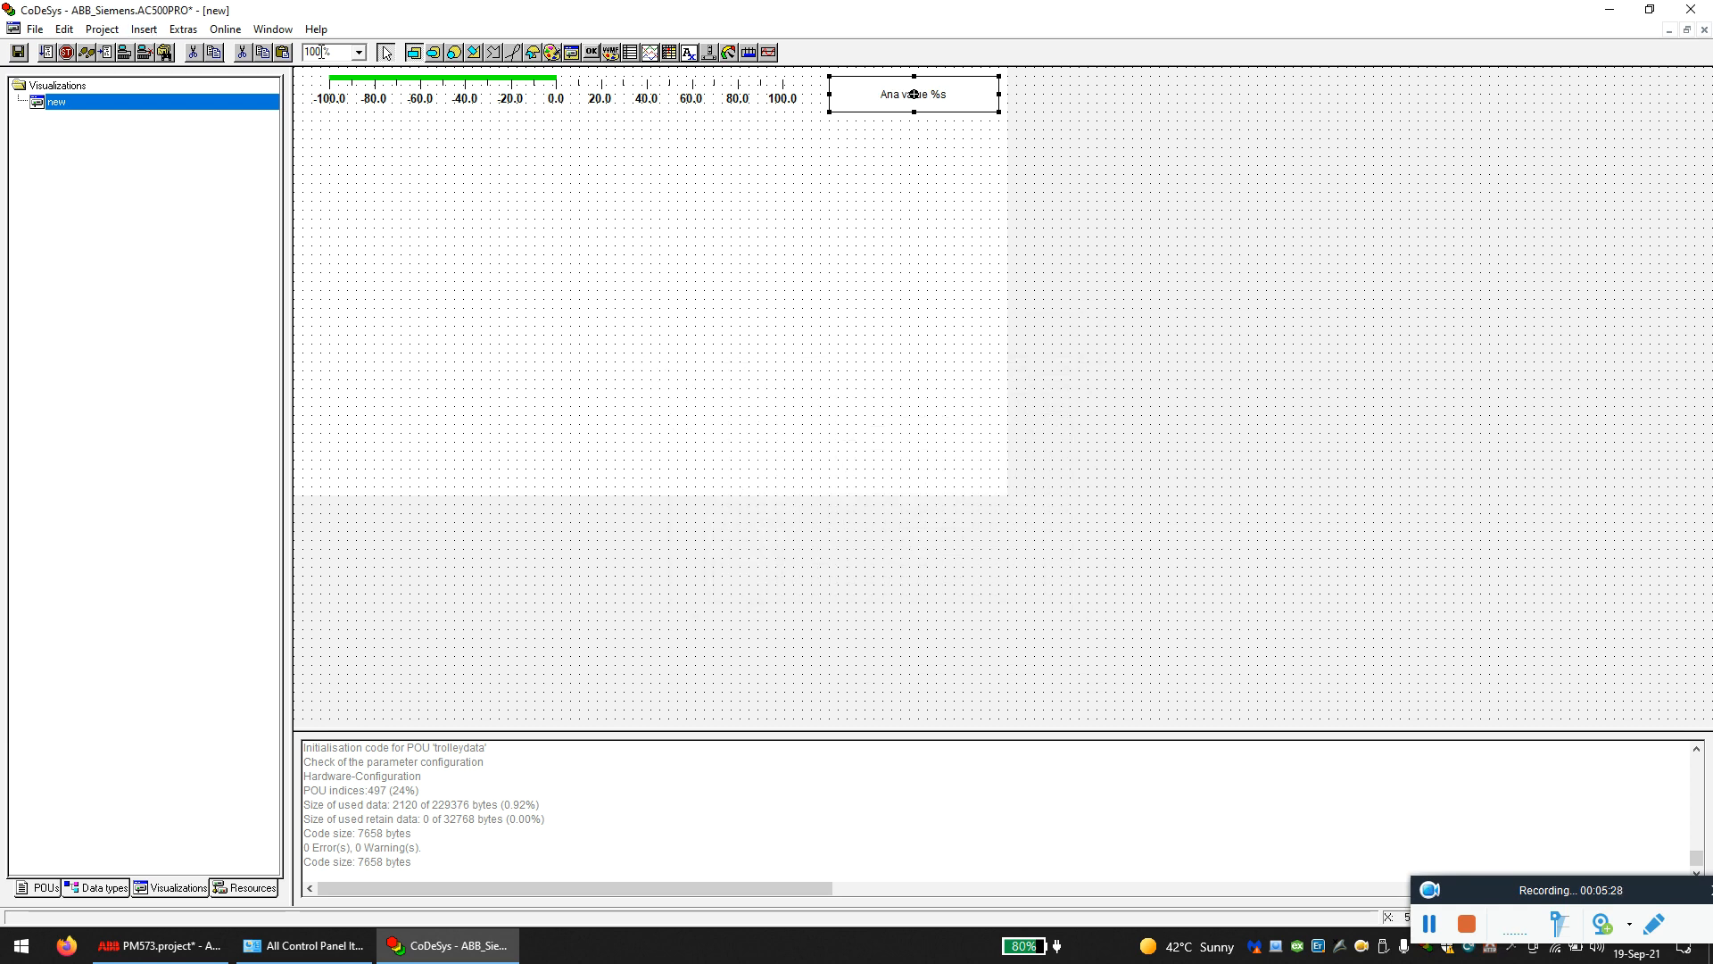
# - Log in to the PLC to check the bar display and the analog value text live, and log out
pyautogui.click(232, 29)
pyautogui.click(243, 46)
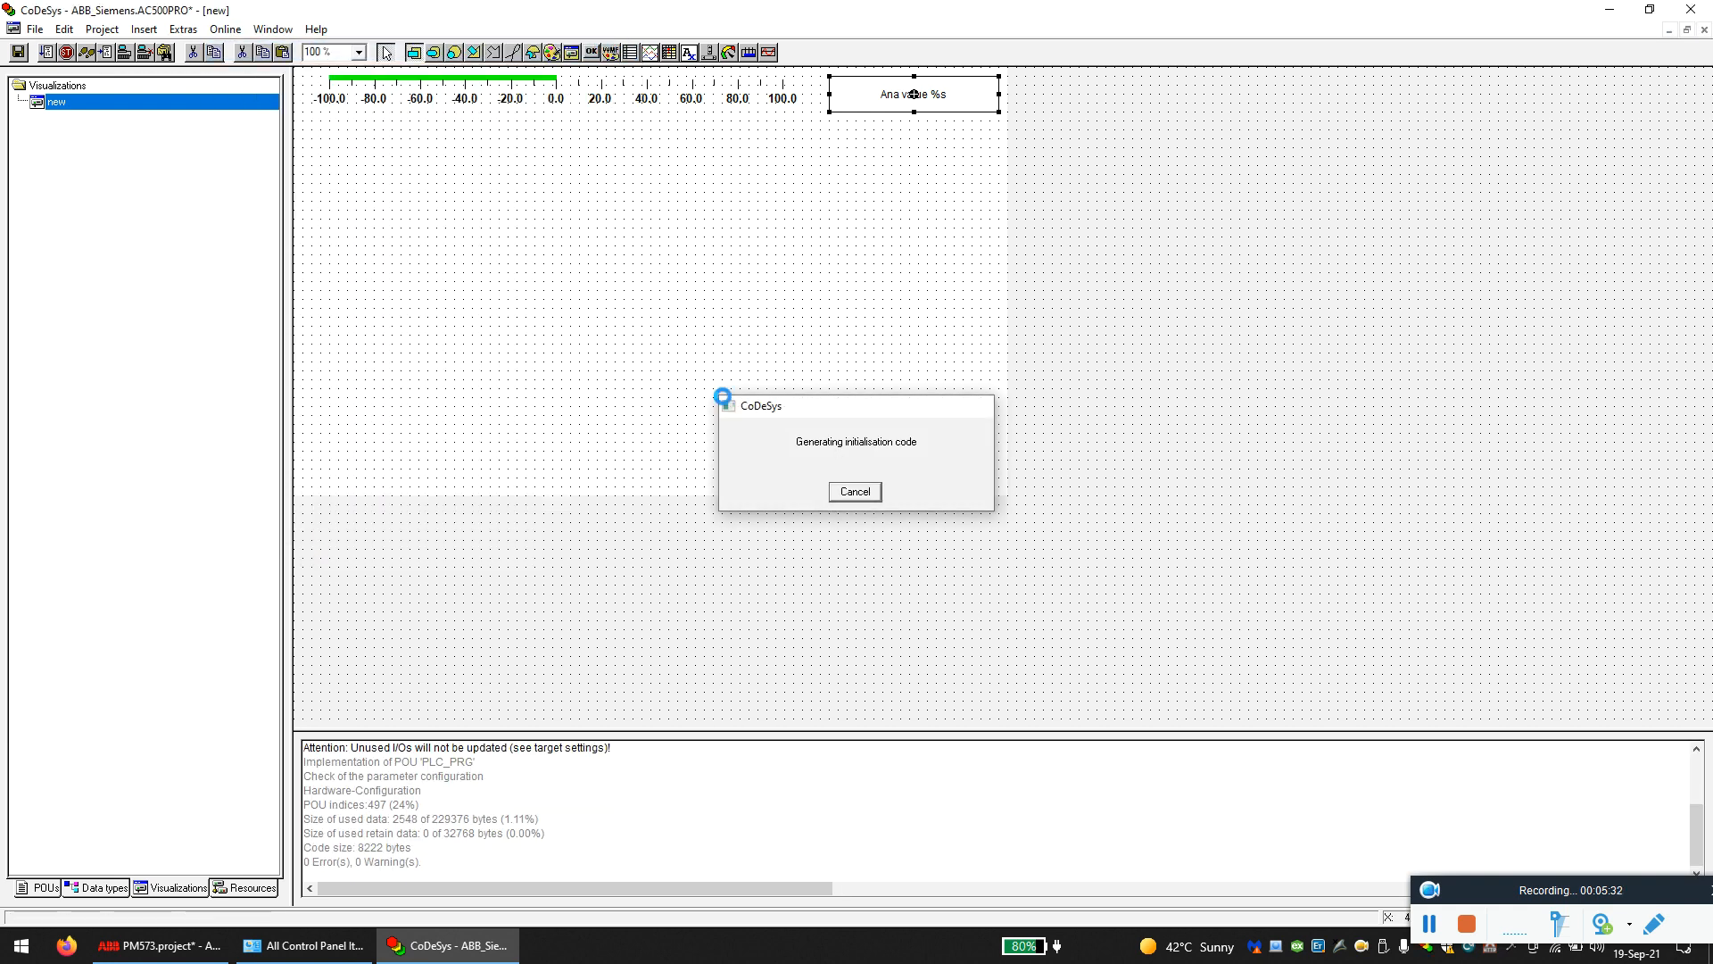
pyautogui.click(774, 492)
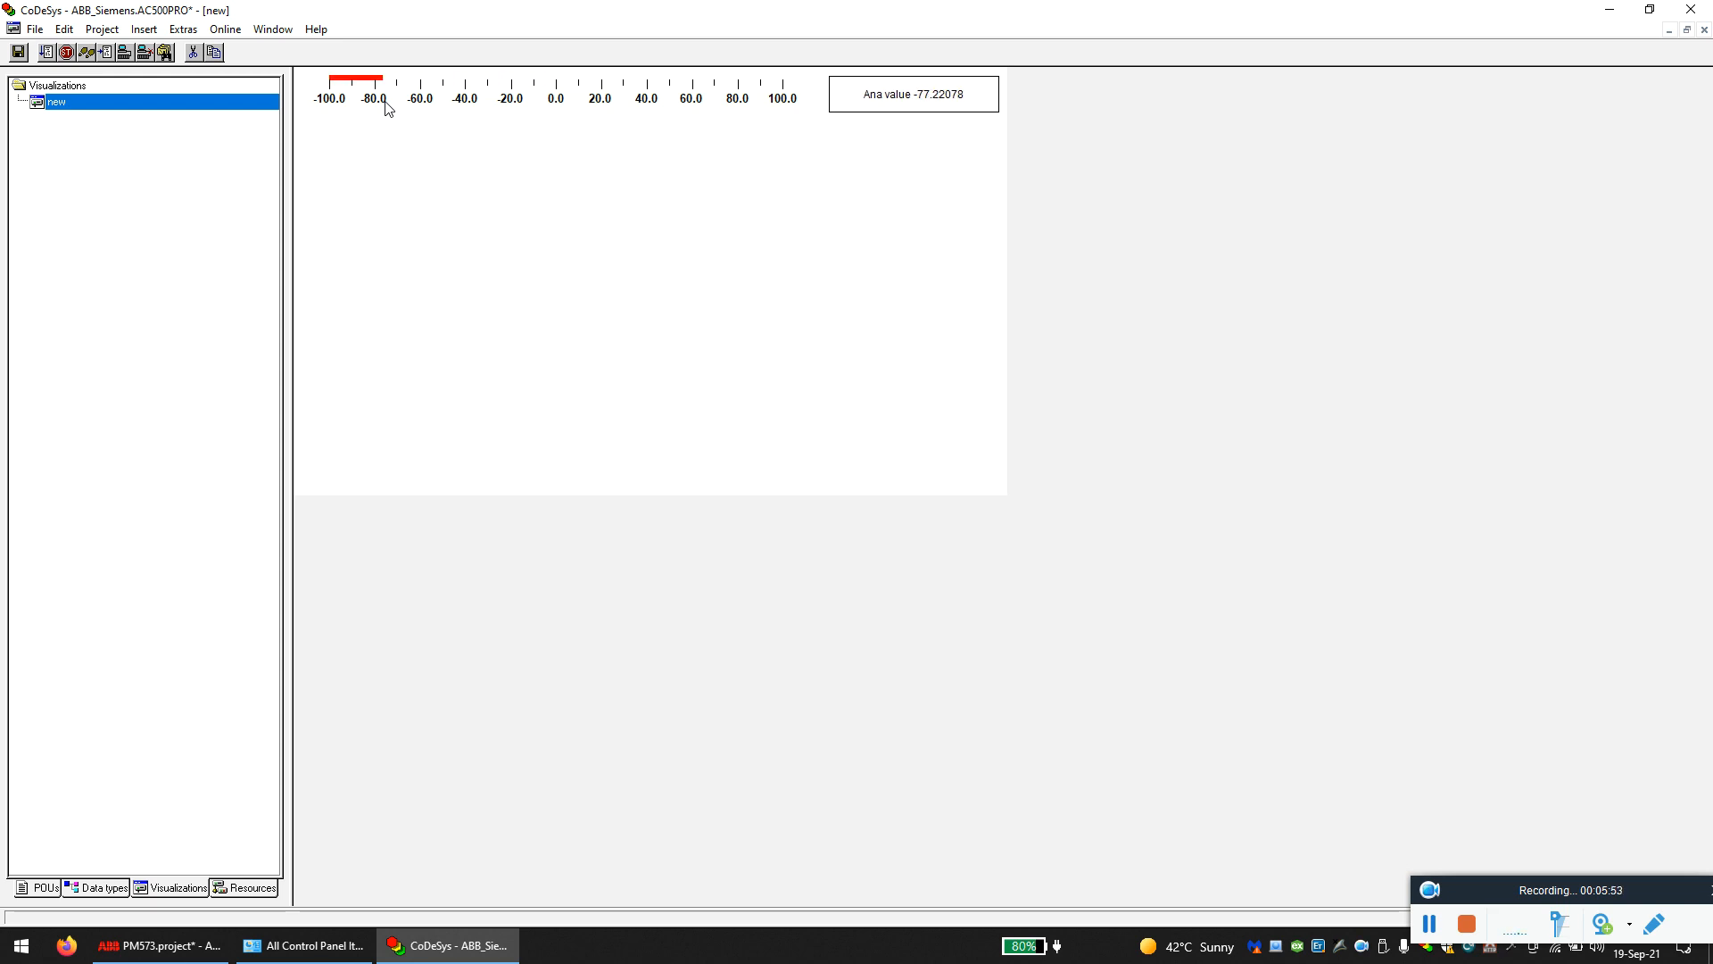
pyautogui.click(273, 29)
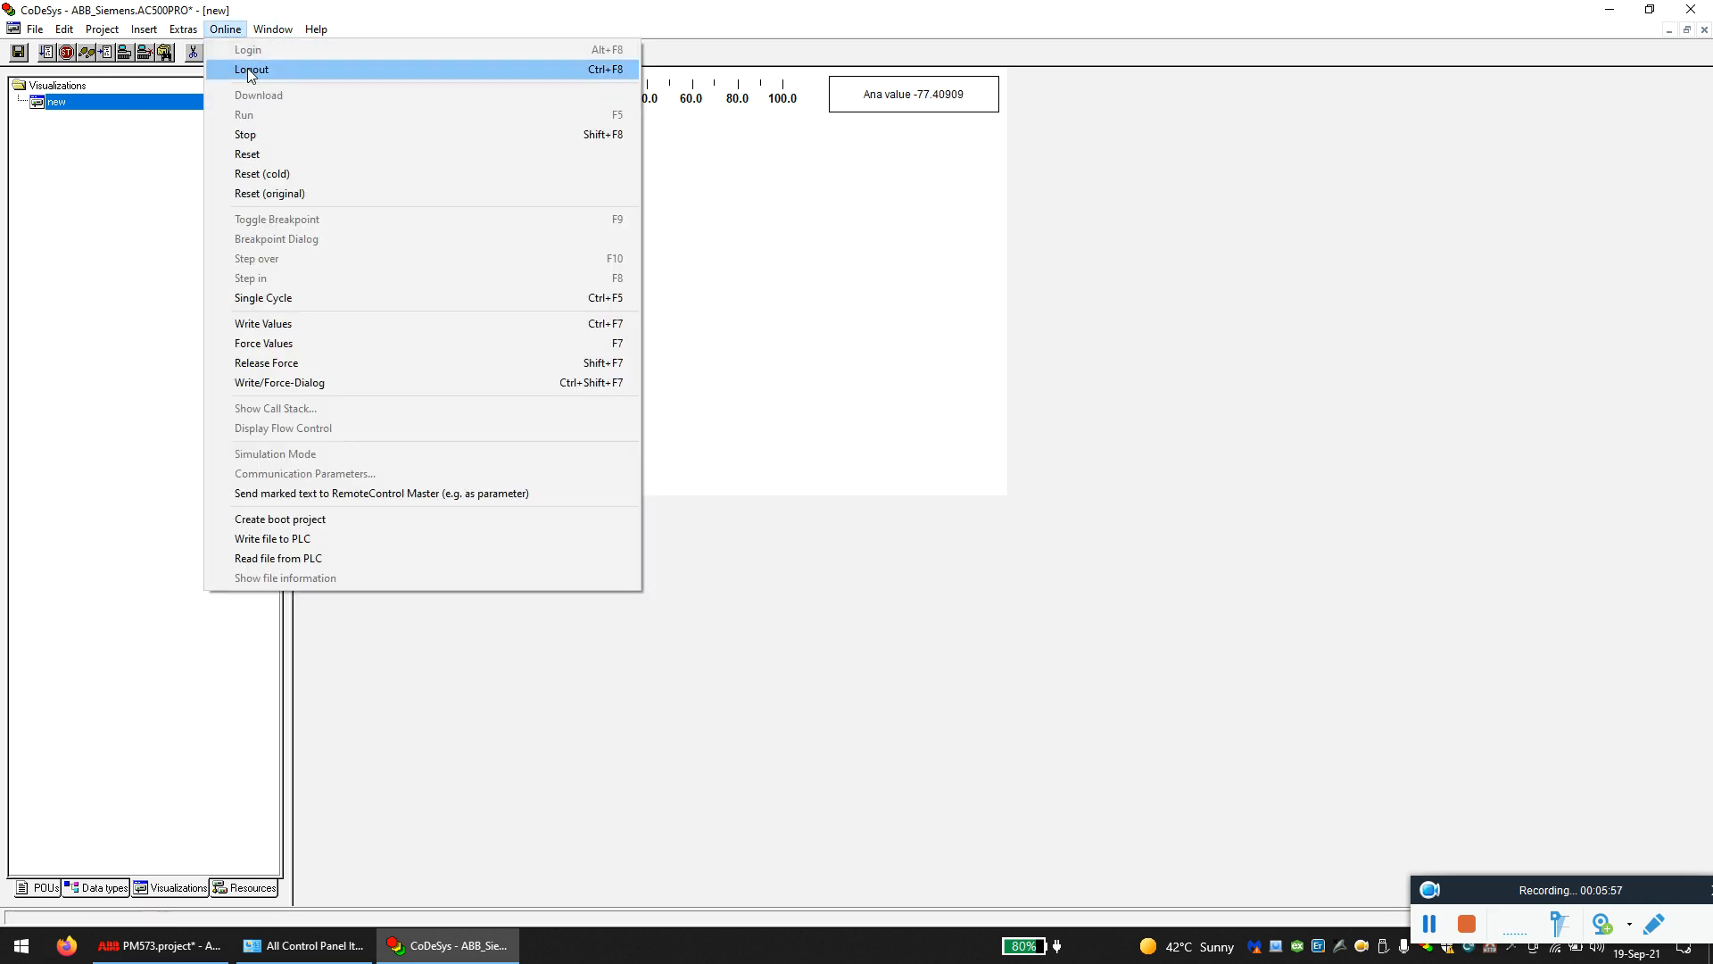
pyautogui.click(251, 71)
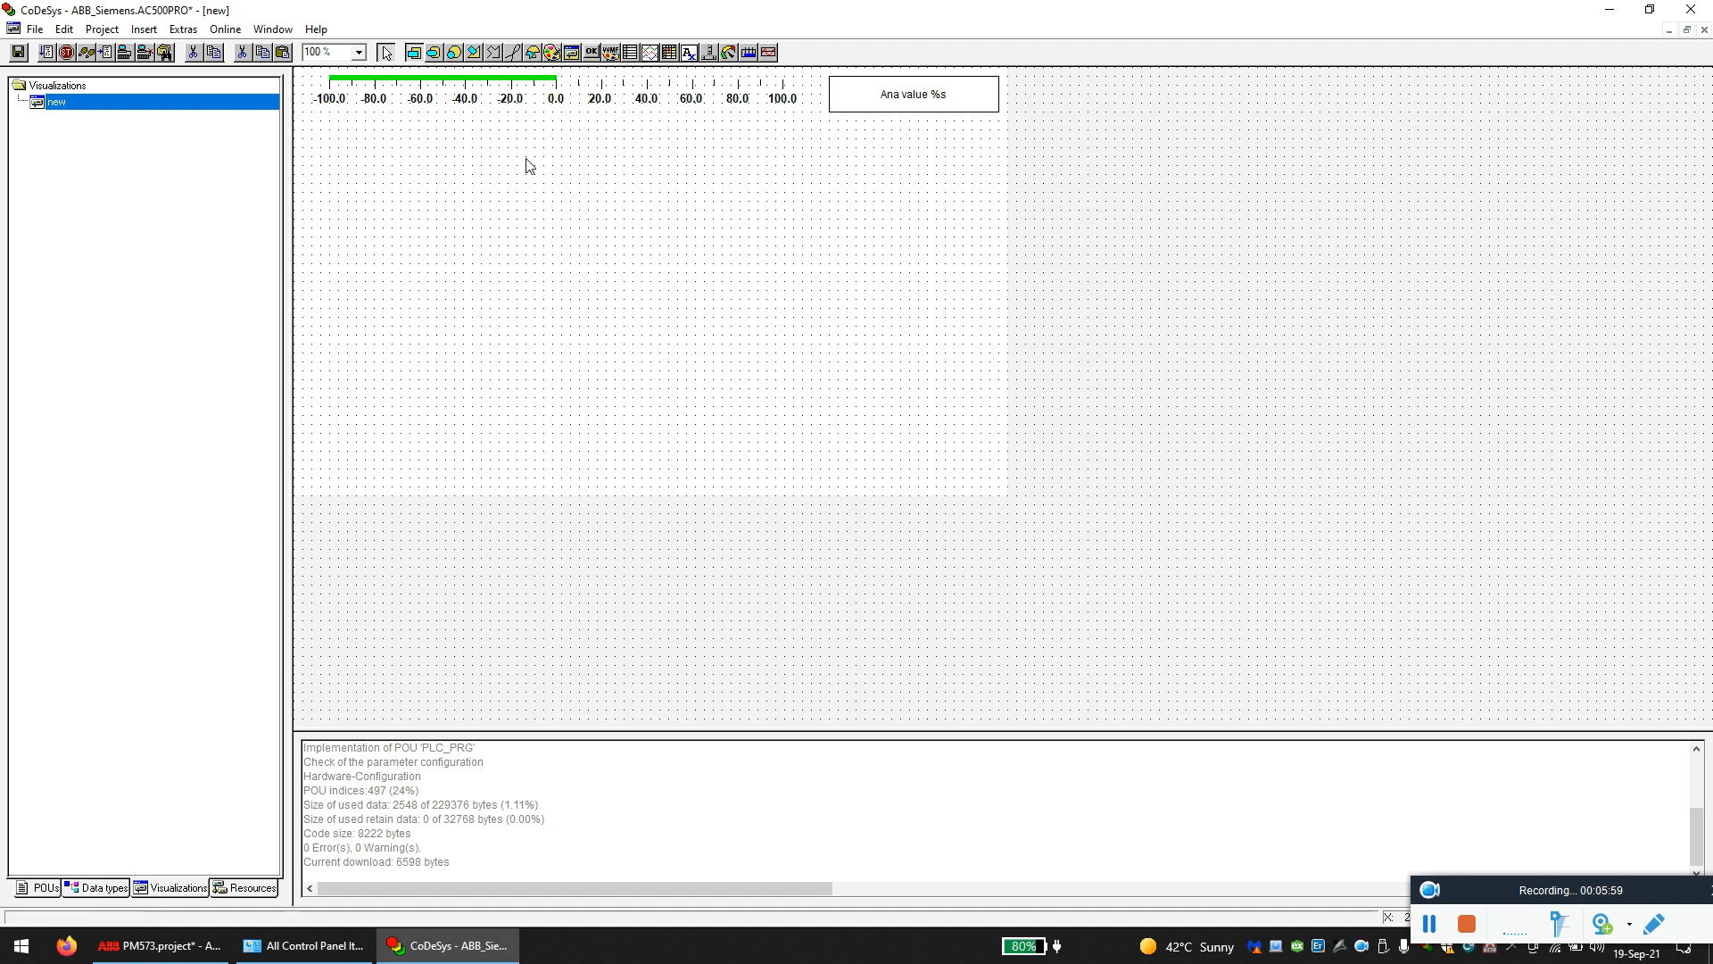
# - Draw a large trend element below the bar display and assign it the variable plc_prg.analog_value
pyautogui.click(654, 57)
pyautogui.moveTo(312, 122); pyautogui.dragTo(1000, 460)
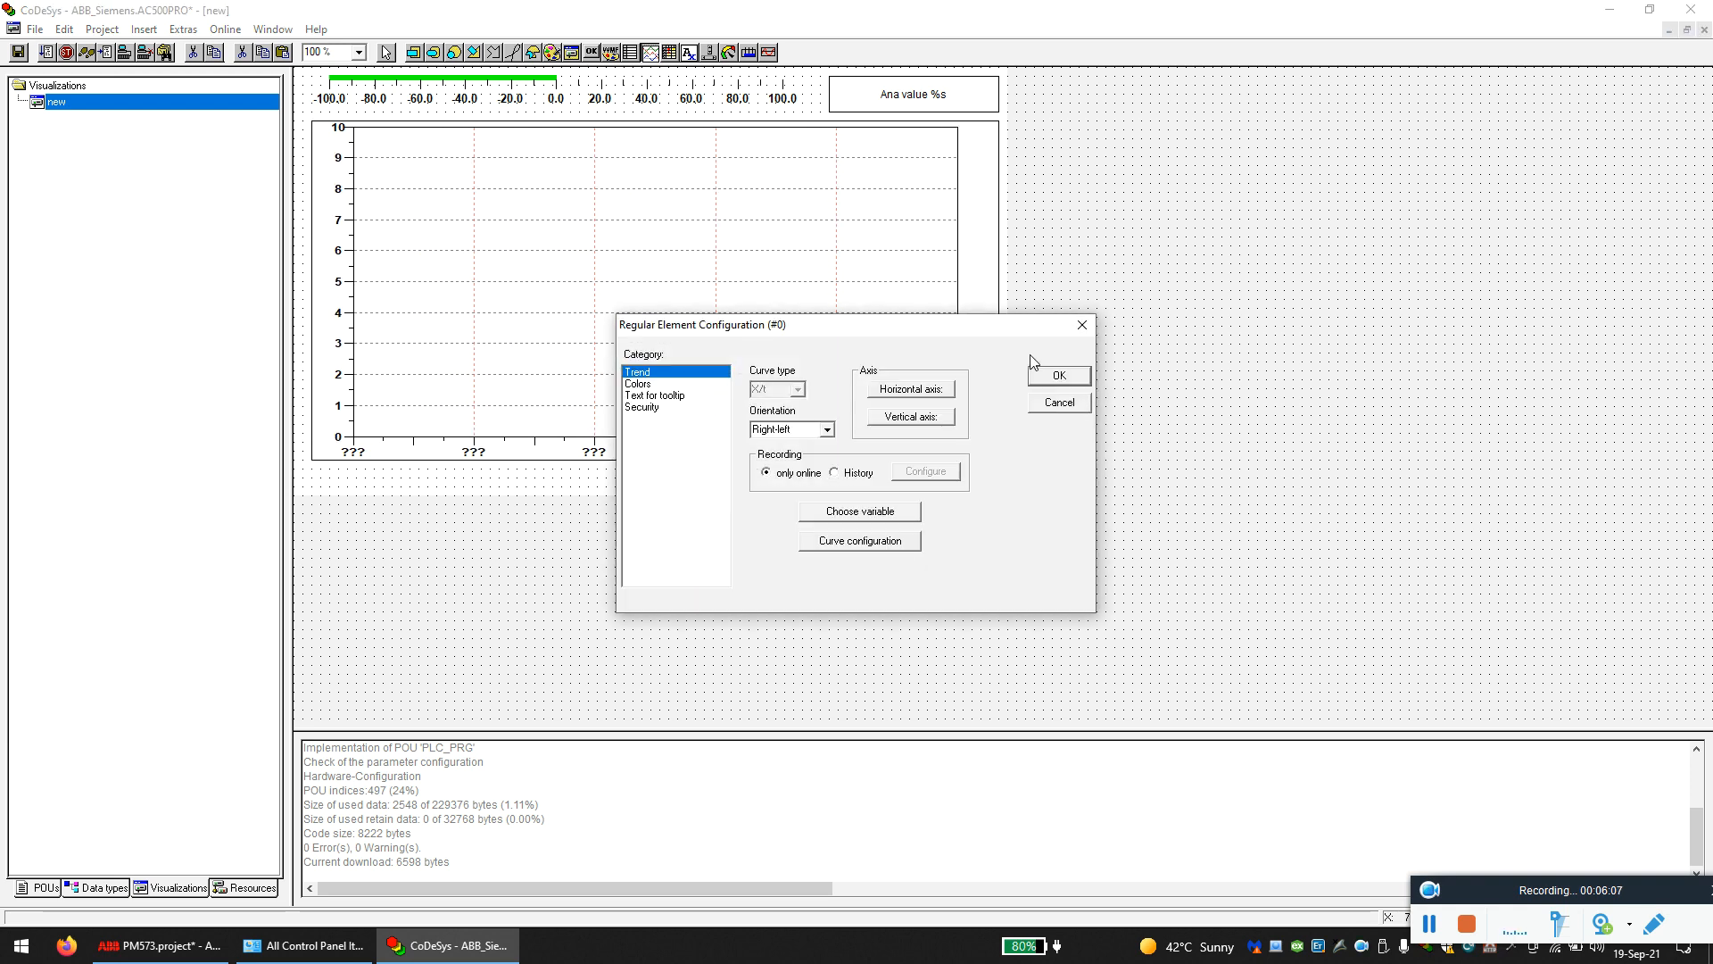
pyautogui.click(865, 514)
pyautogui.click(713, 423)
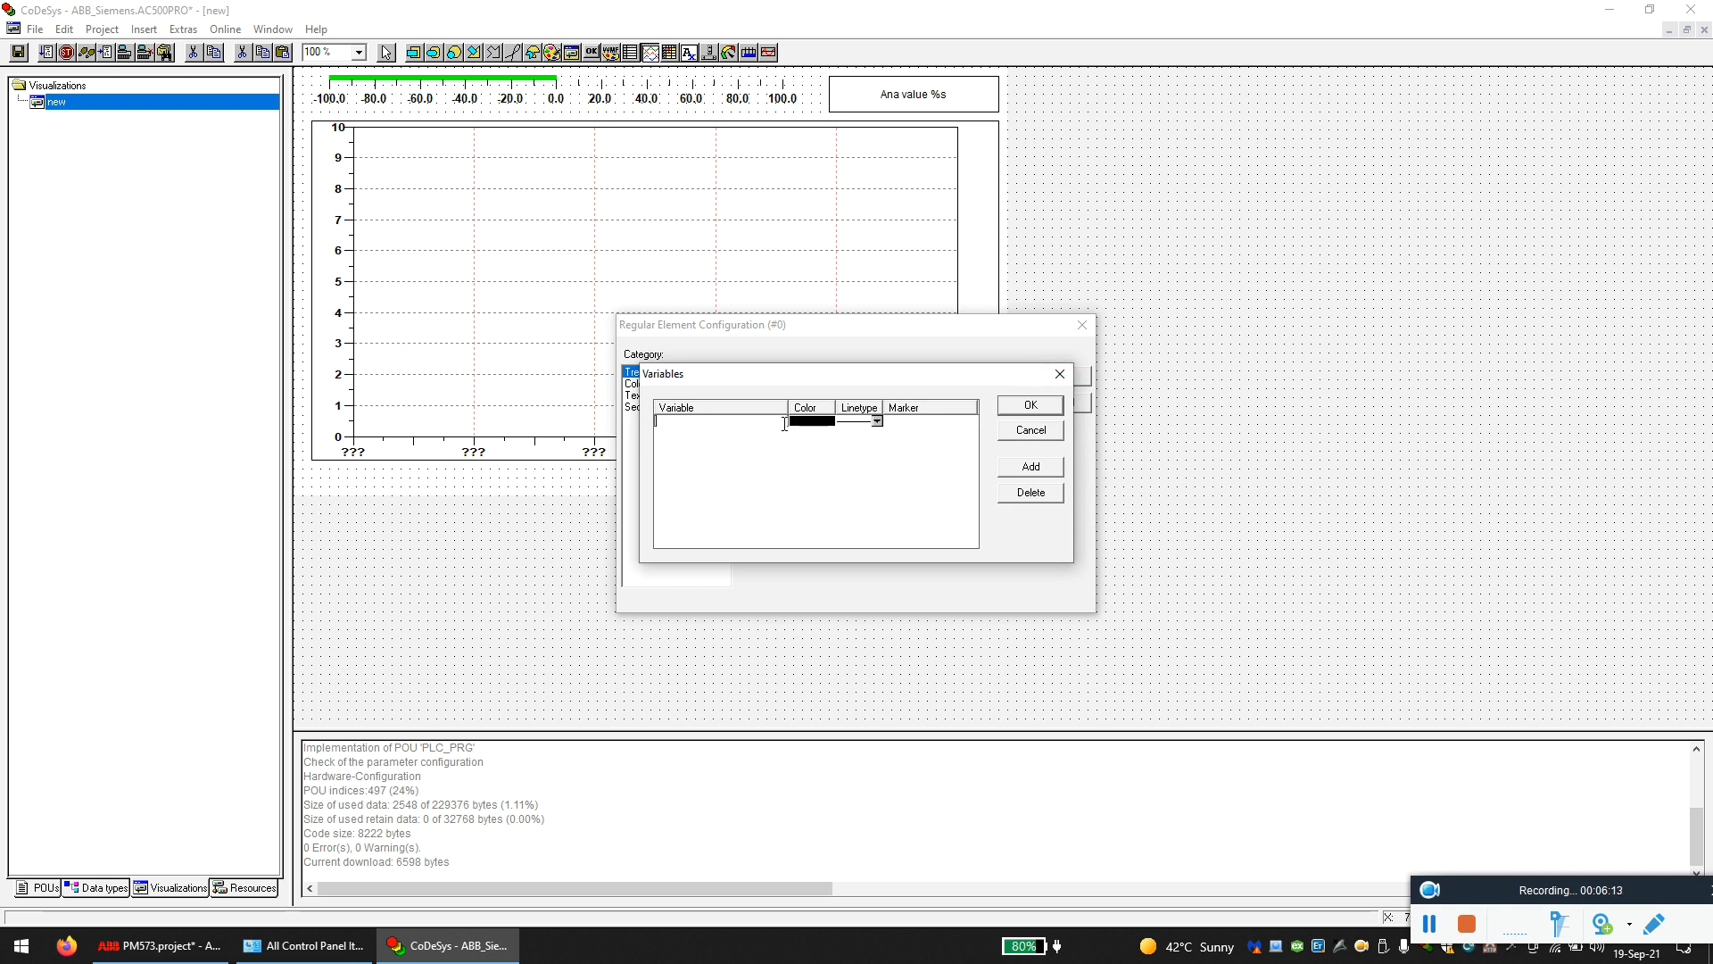
pyautogui.write('plc_prg.analog_value')
pyautogui.click(1030, 415)
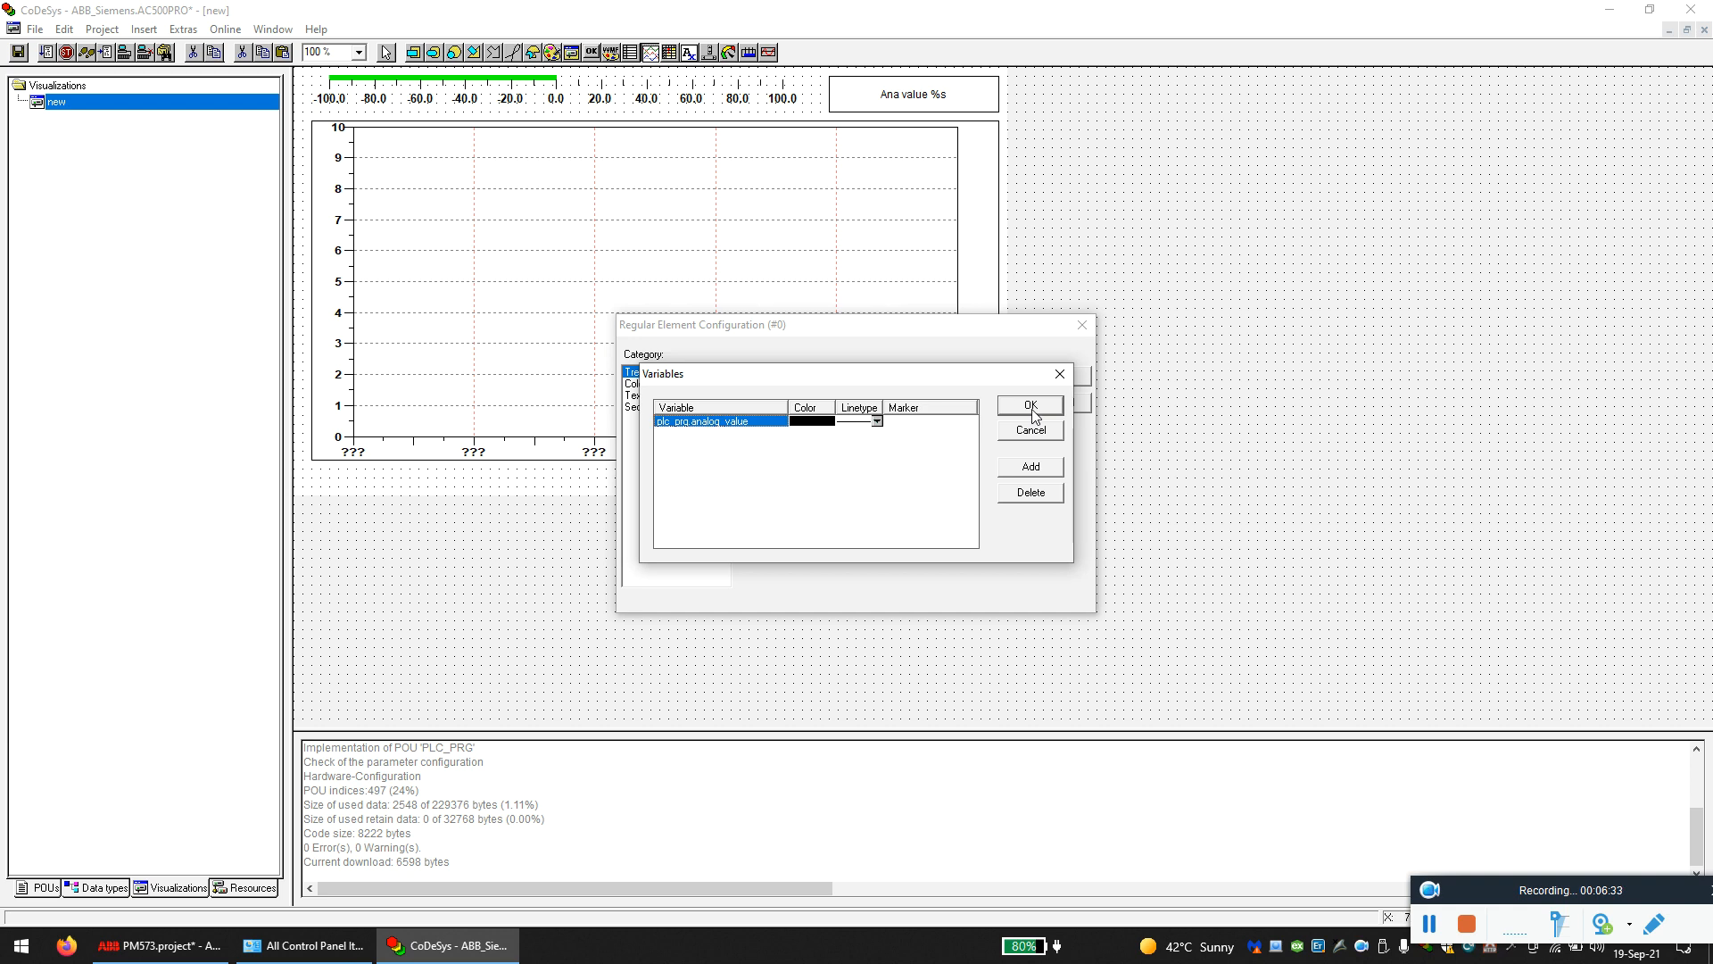
pyautogui.click(1031, 410)
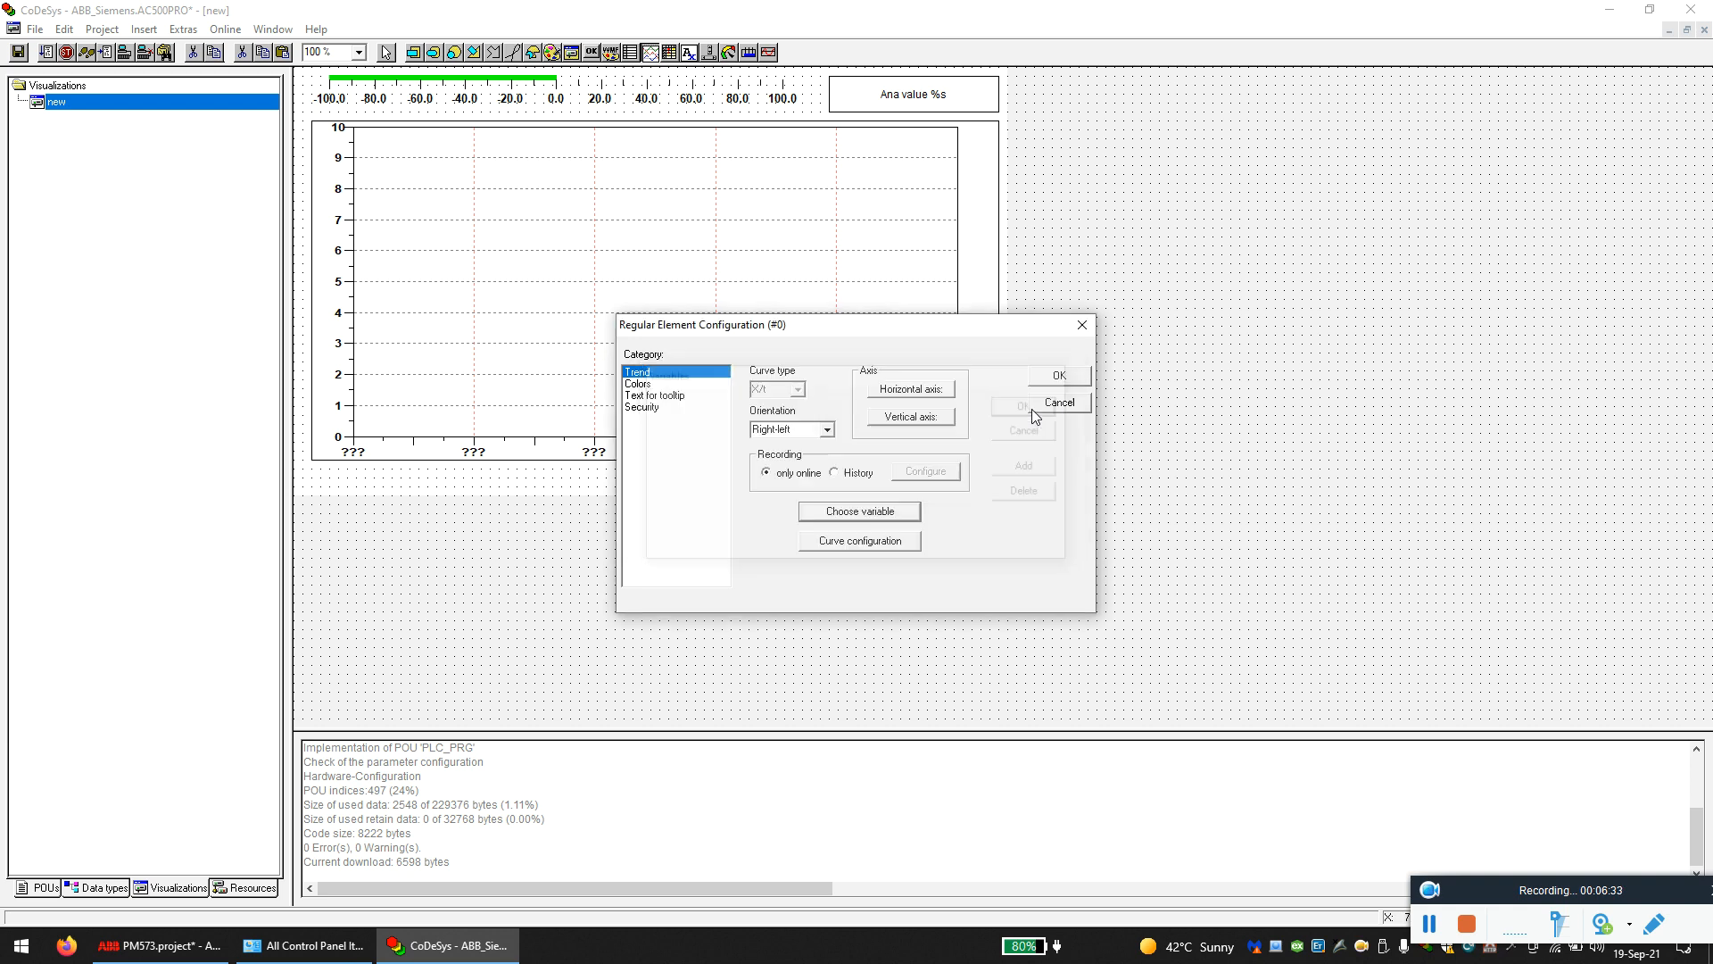
# - Scale the trend's vertical axis from -100 to 100 with main scale 20 and sub scale 10, and apply the configuration
pyautogui.click(910, 417)
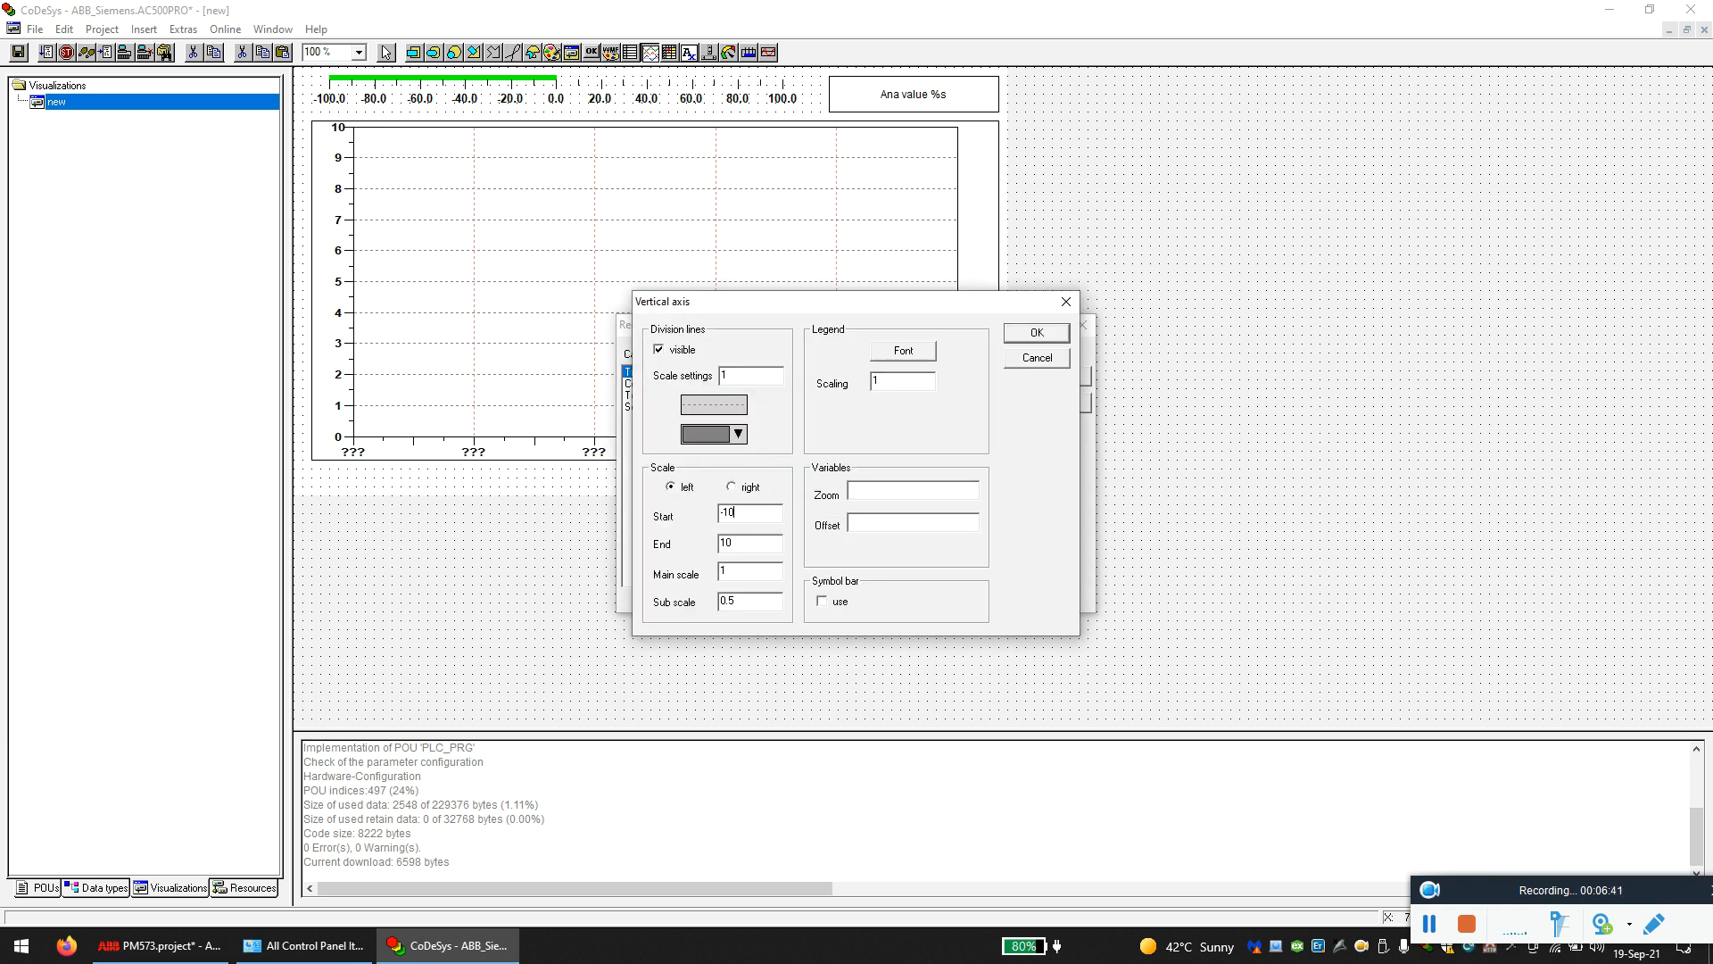
pyautogui.doubleClick(772, 545)
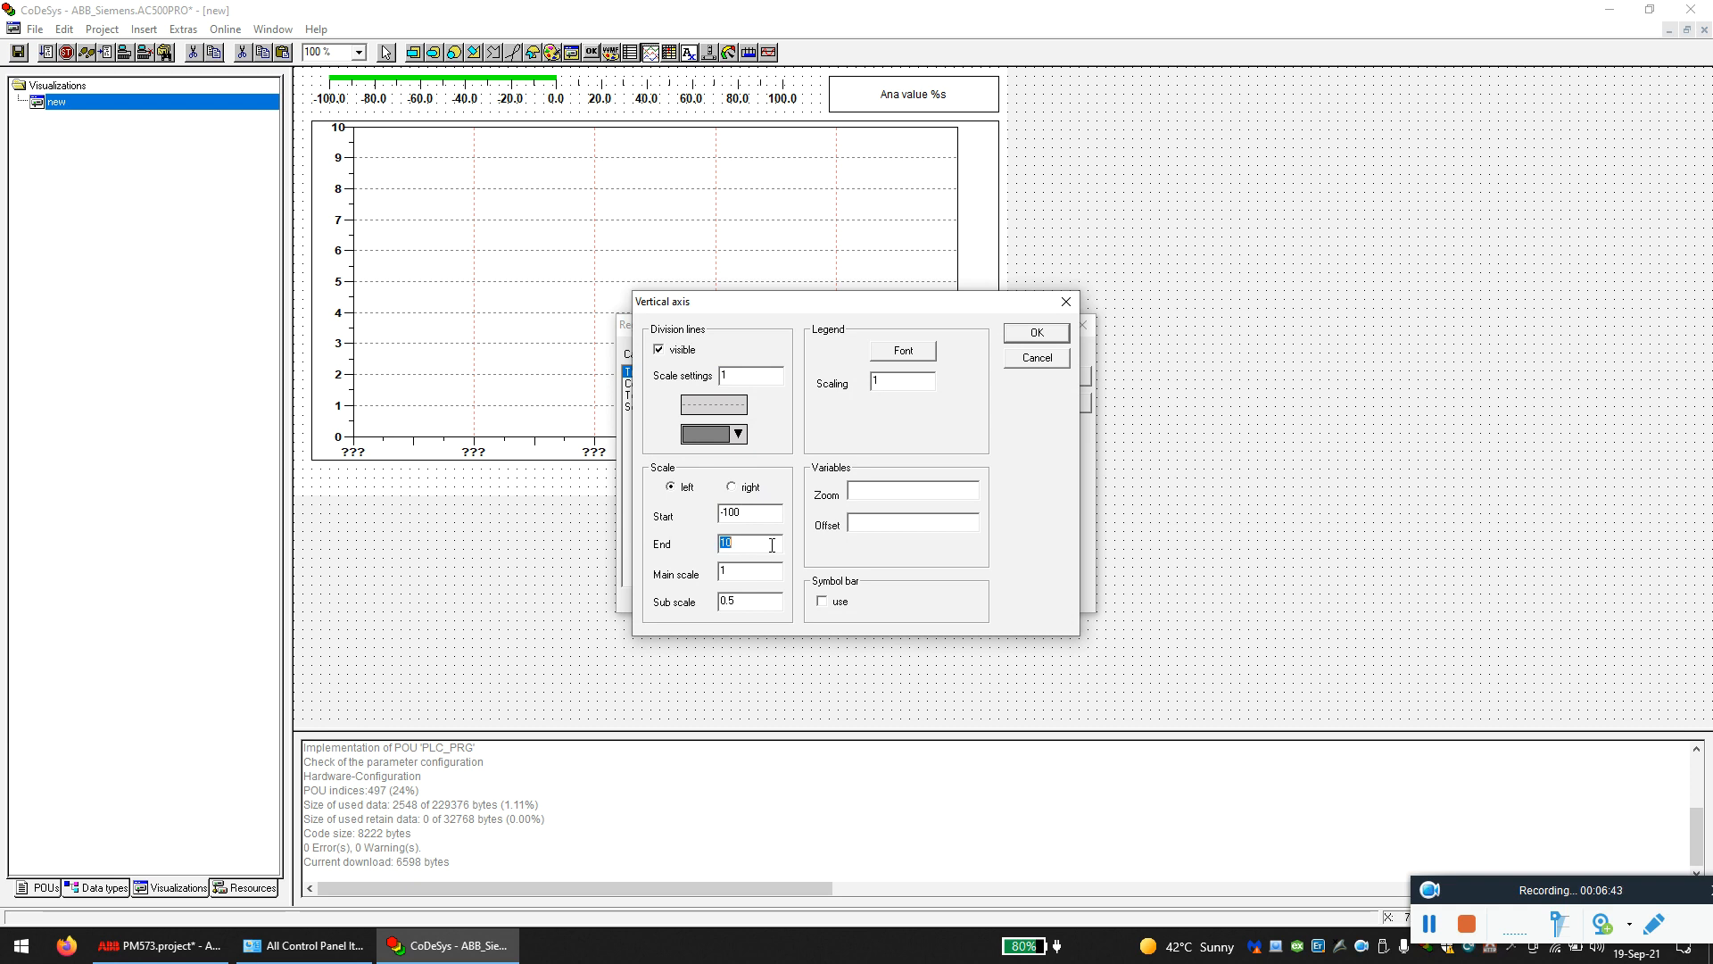
pyautogui.write('100')
pyautogui.click(748, 573)
pyautogui.write('20')
pyautogui.doubleClick(750, 602)
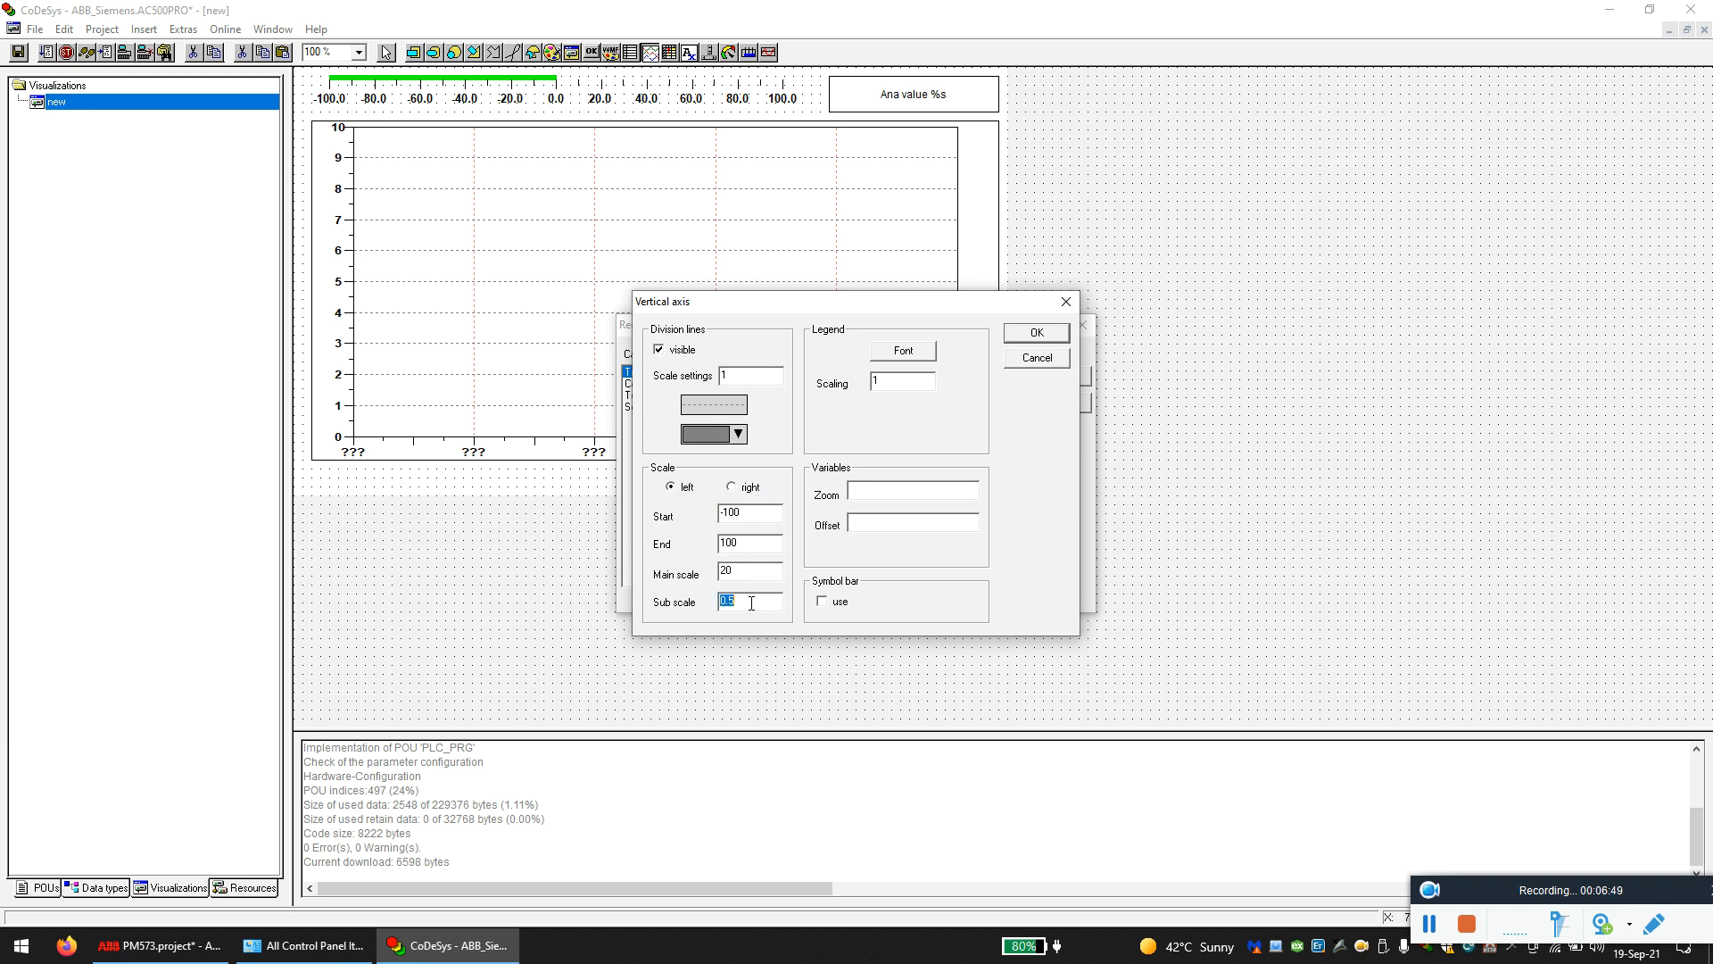
pyautogui.write('10')
pyautogui.click(1031, 333)
pyautogui.click(1049, 380)
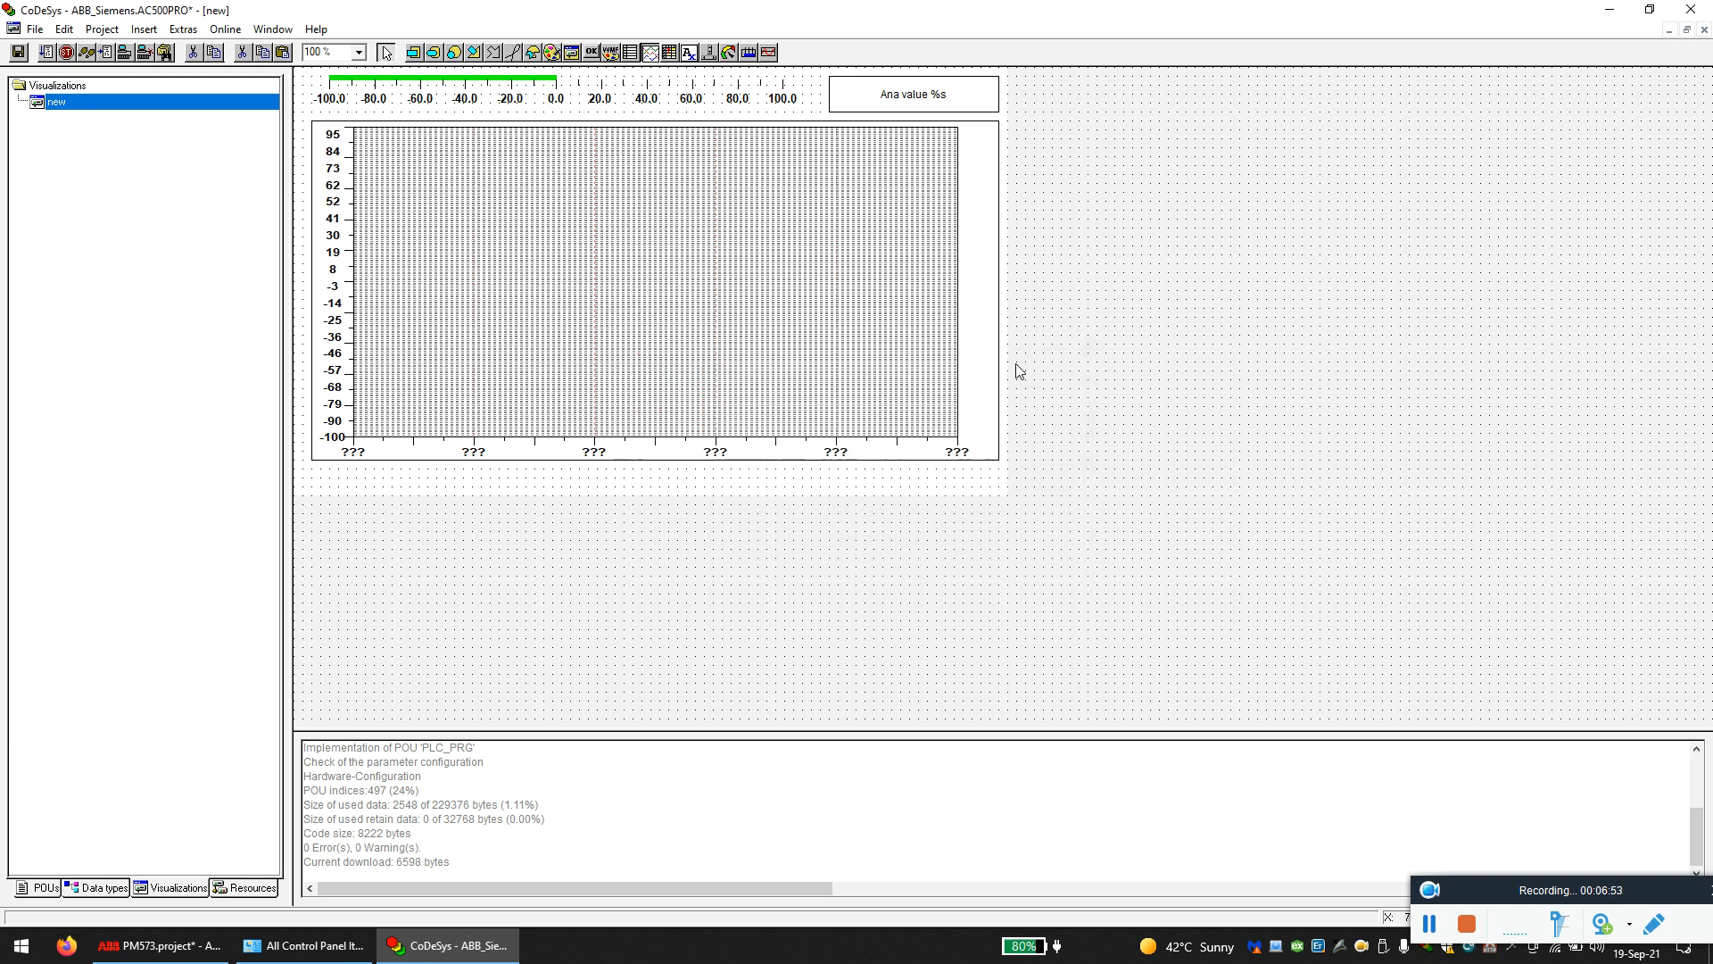
# - Log in to the PLC to watch the analog value curve in the trend, and log out
pyautogui.click(226, 28)
pyautogui.click(234, 47)
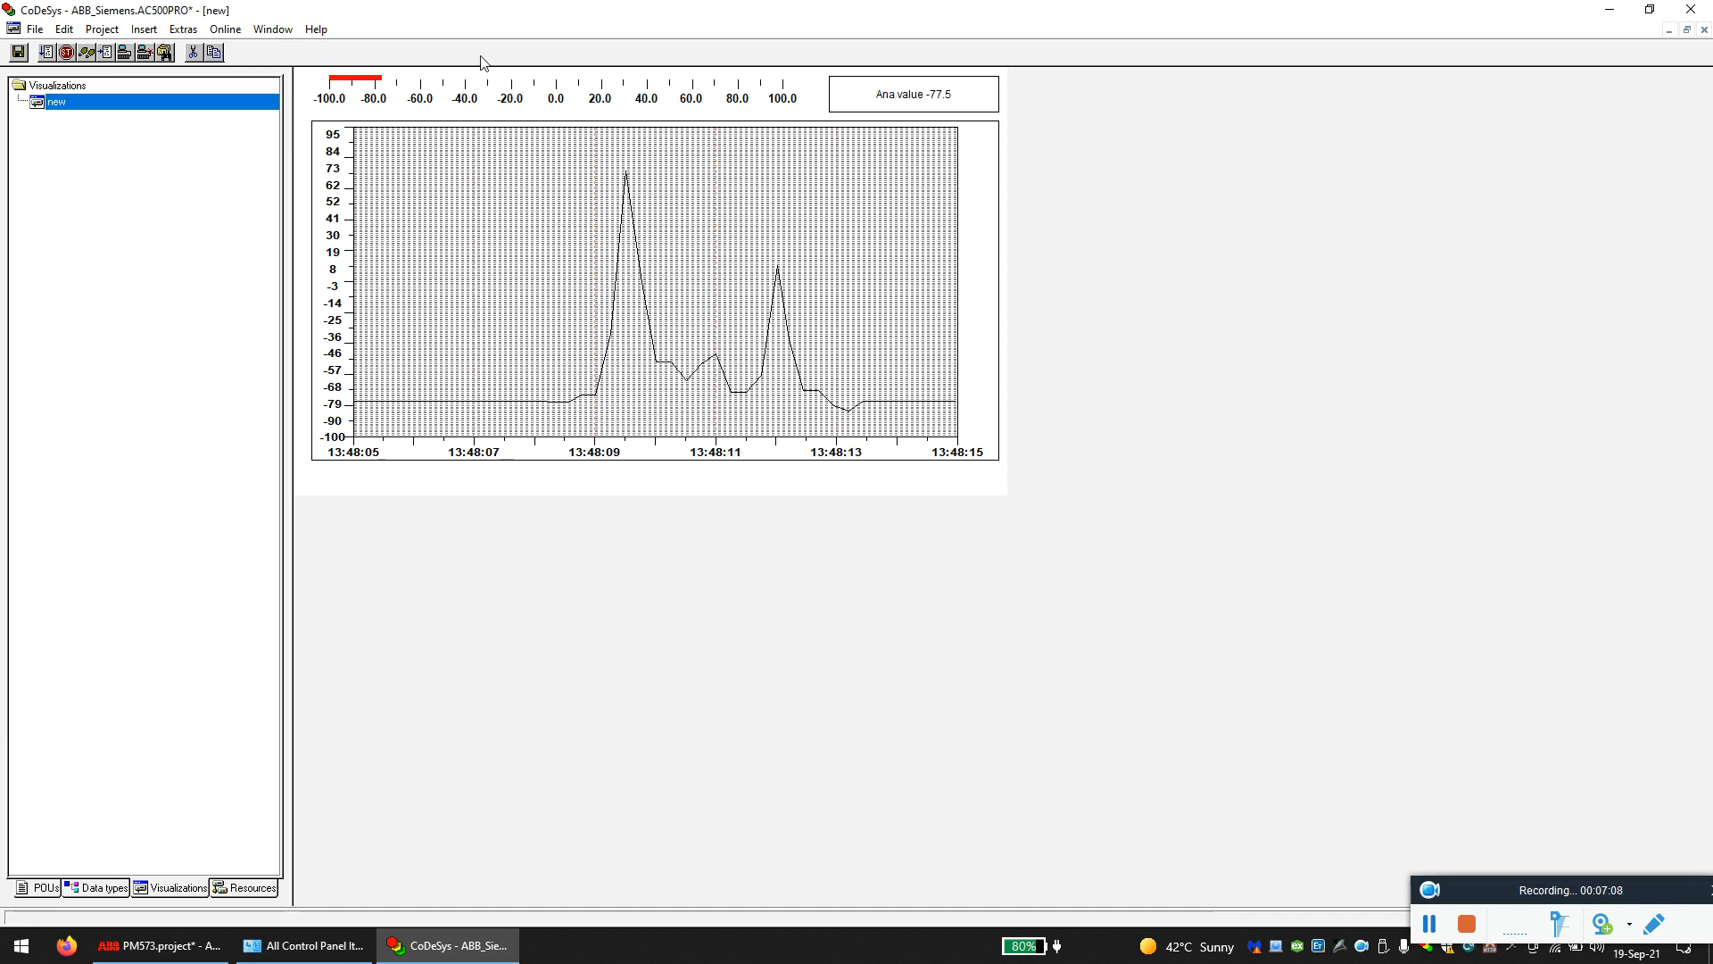
pyautogui.click(225, 28)
pyautogui.click(248, 62)
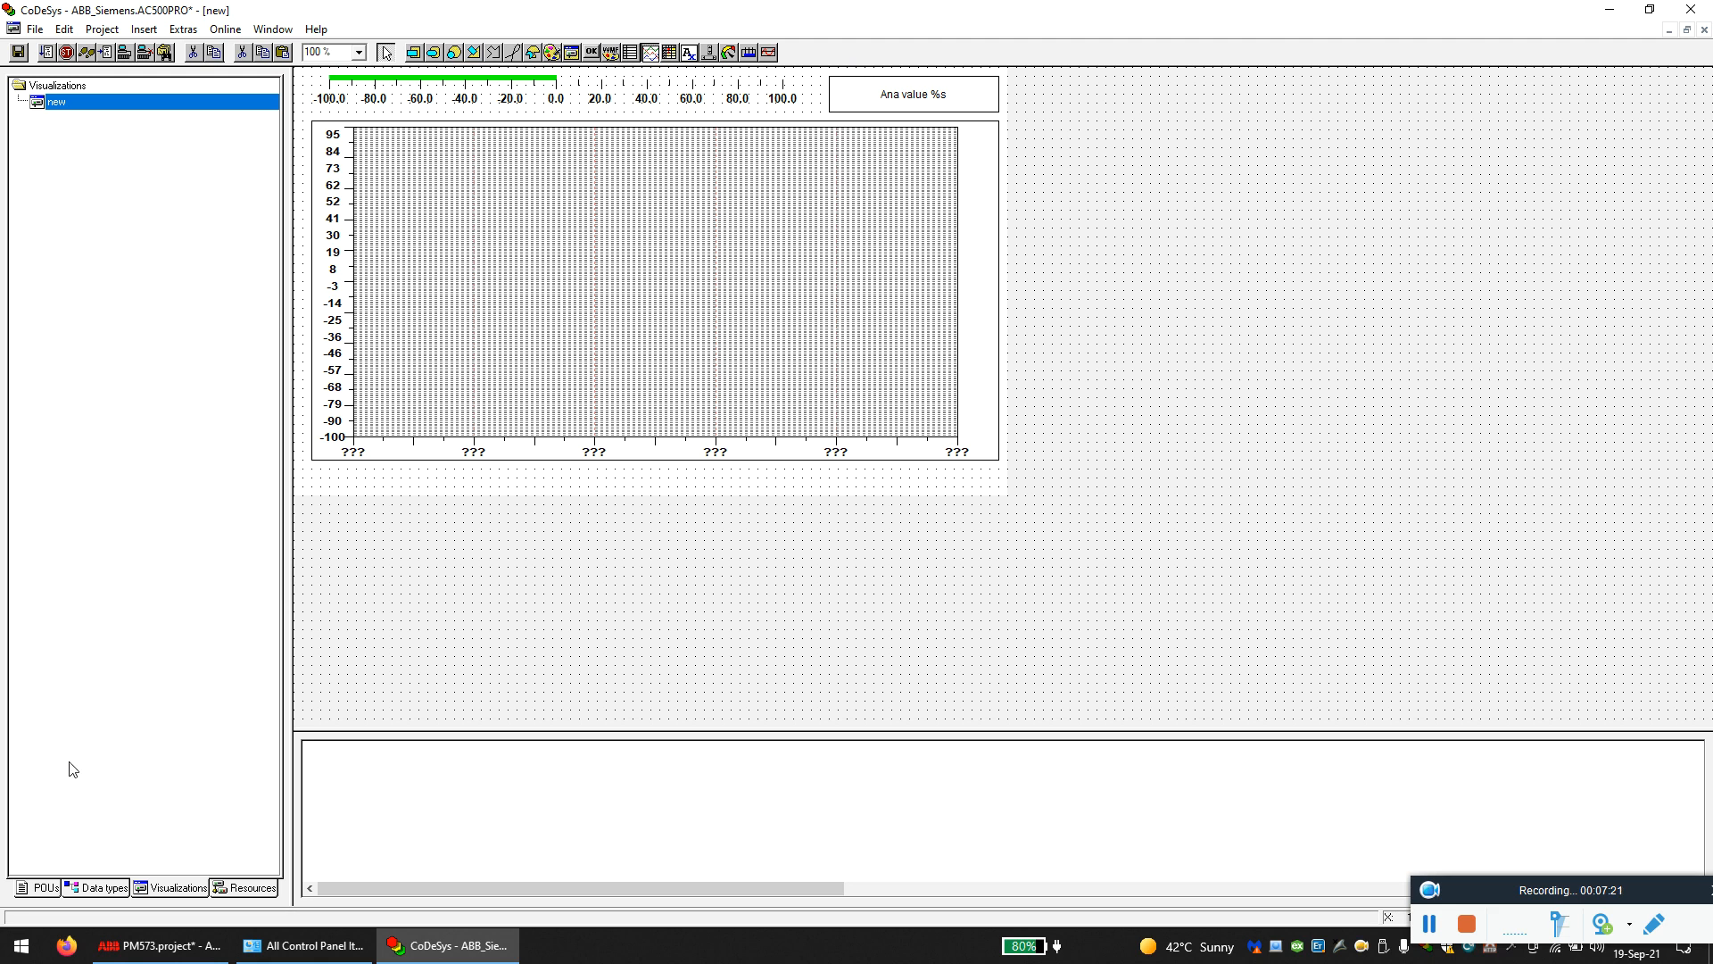
# - Review the variables and networks in the PLC_PRG program and return to the "new" visualization
pyautogui.click(53, 889)
pyautogui.doubleClick(87, 101)
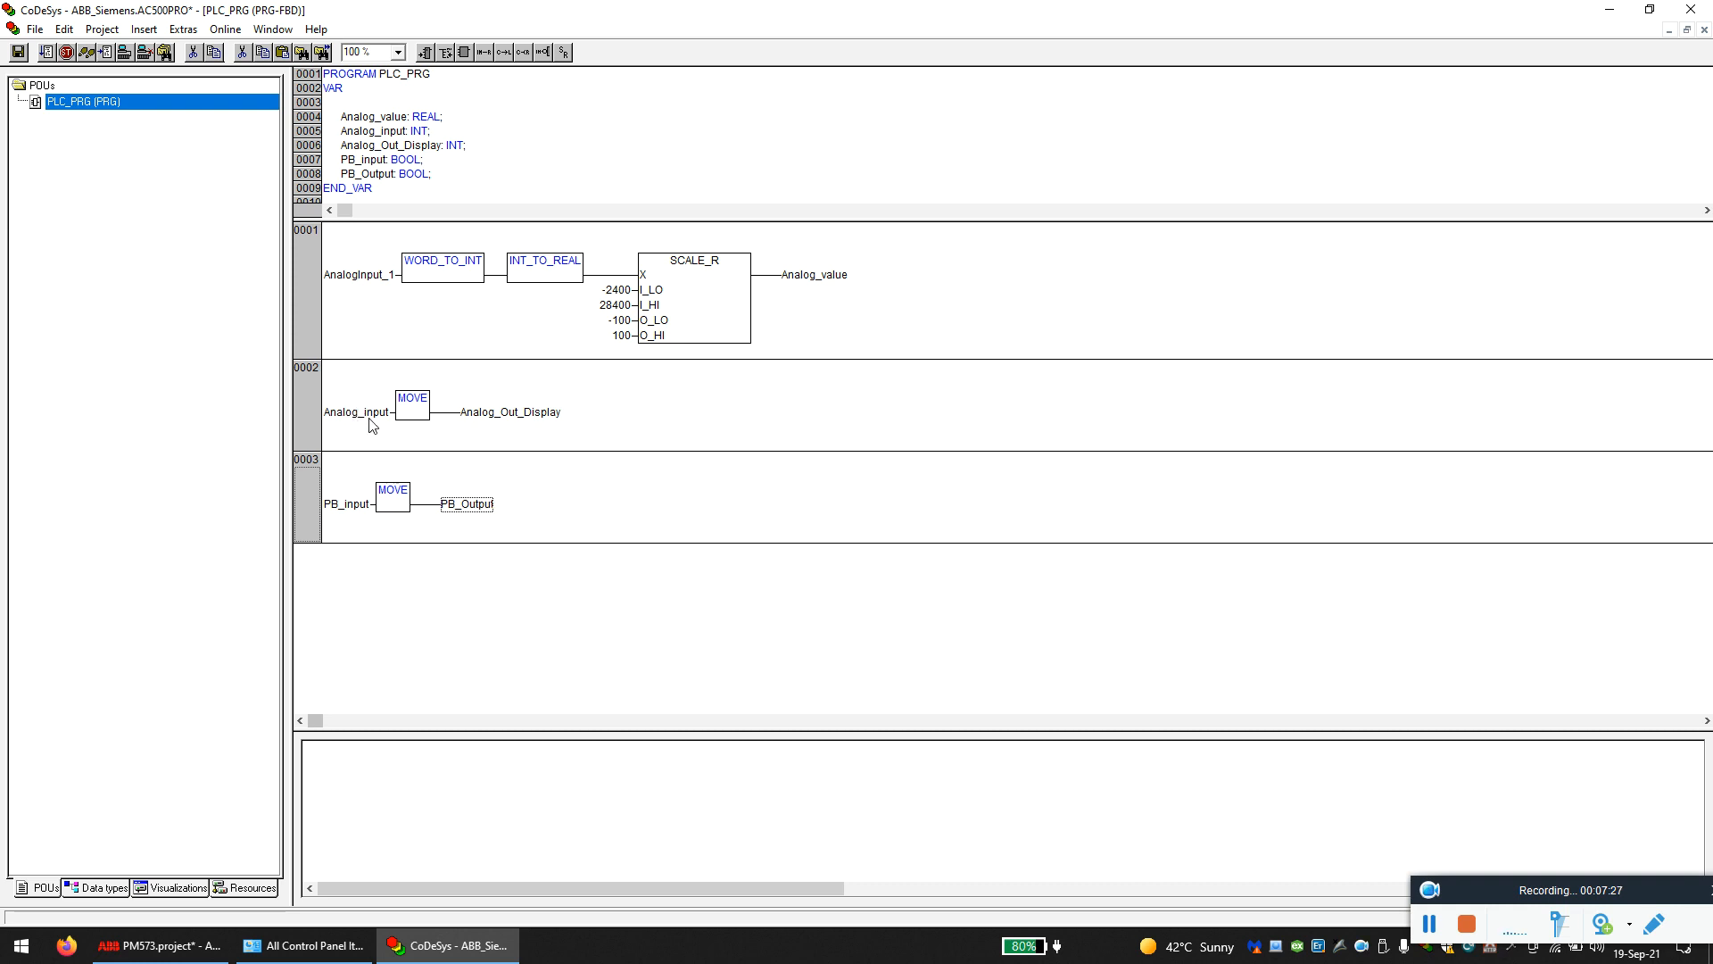
pyautogui.click(170, 888)
pyautogui.doubleClick(89, 101)
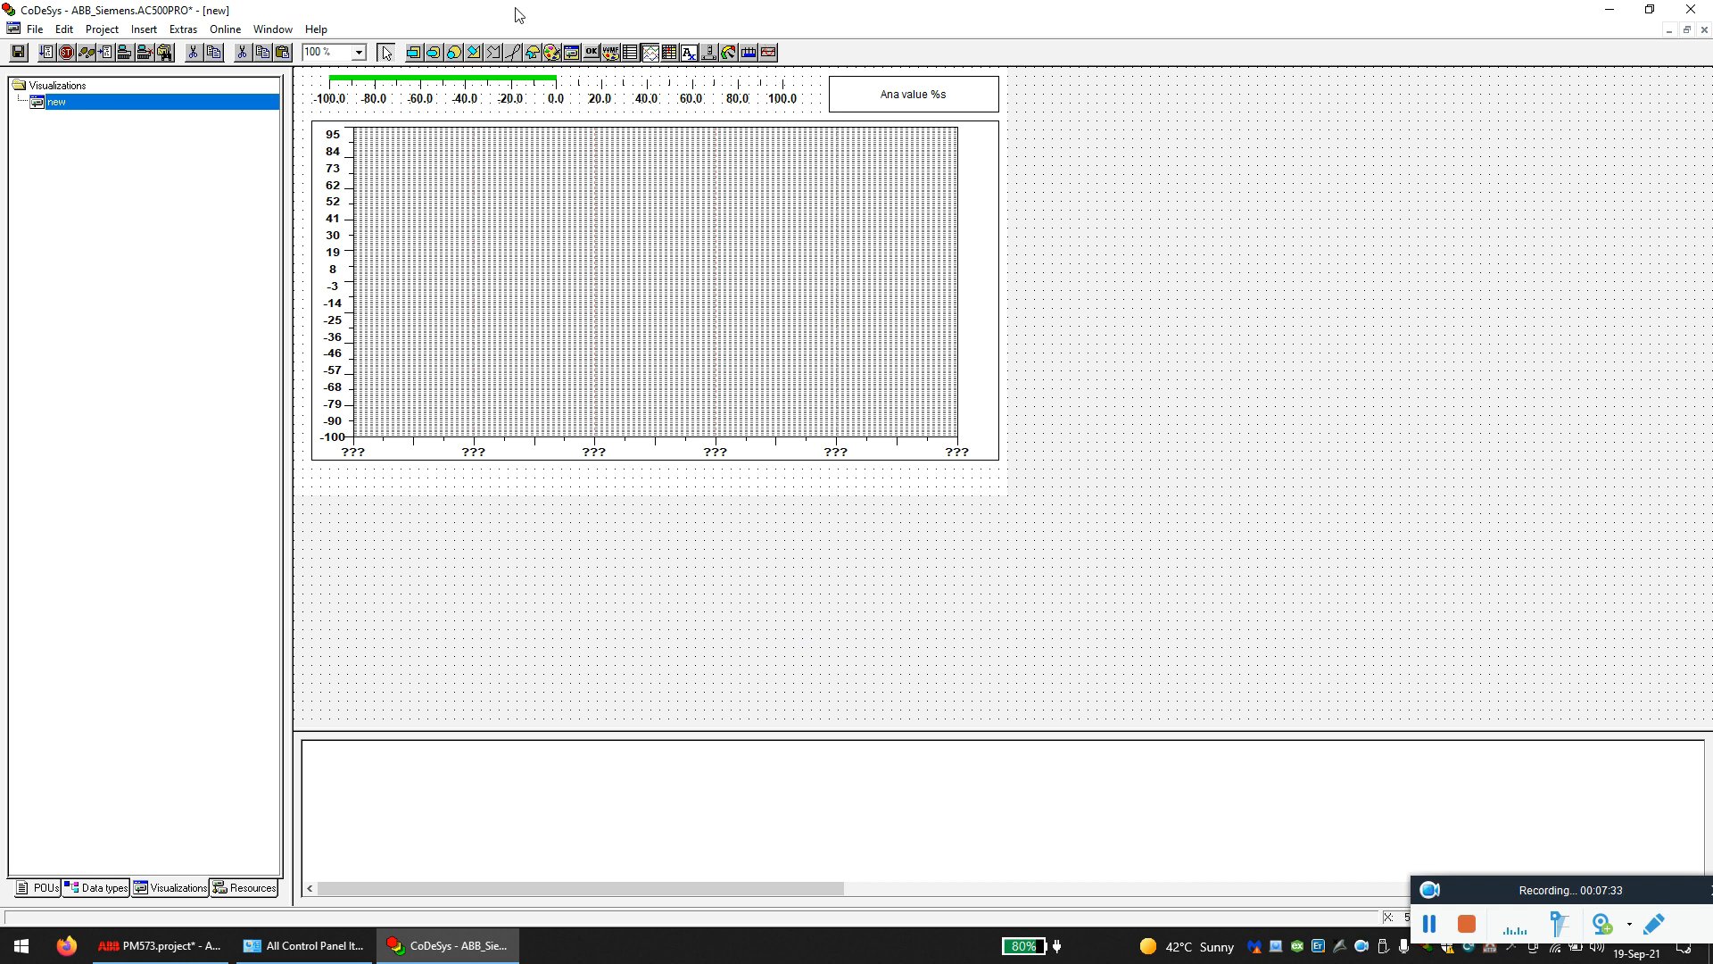
# - Draw a rectangle below the trend's lower-left corner and set its text content to "Write value %s"
pyautogui.click(414, 52)
pyautogui.moveTo(311, 478); pyautogui.dragTo(455, 531)
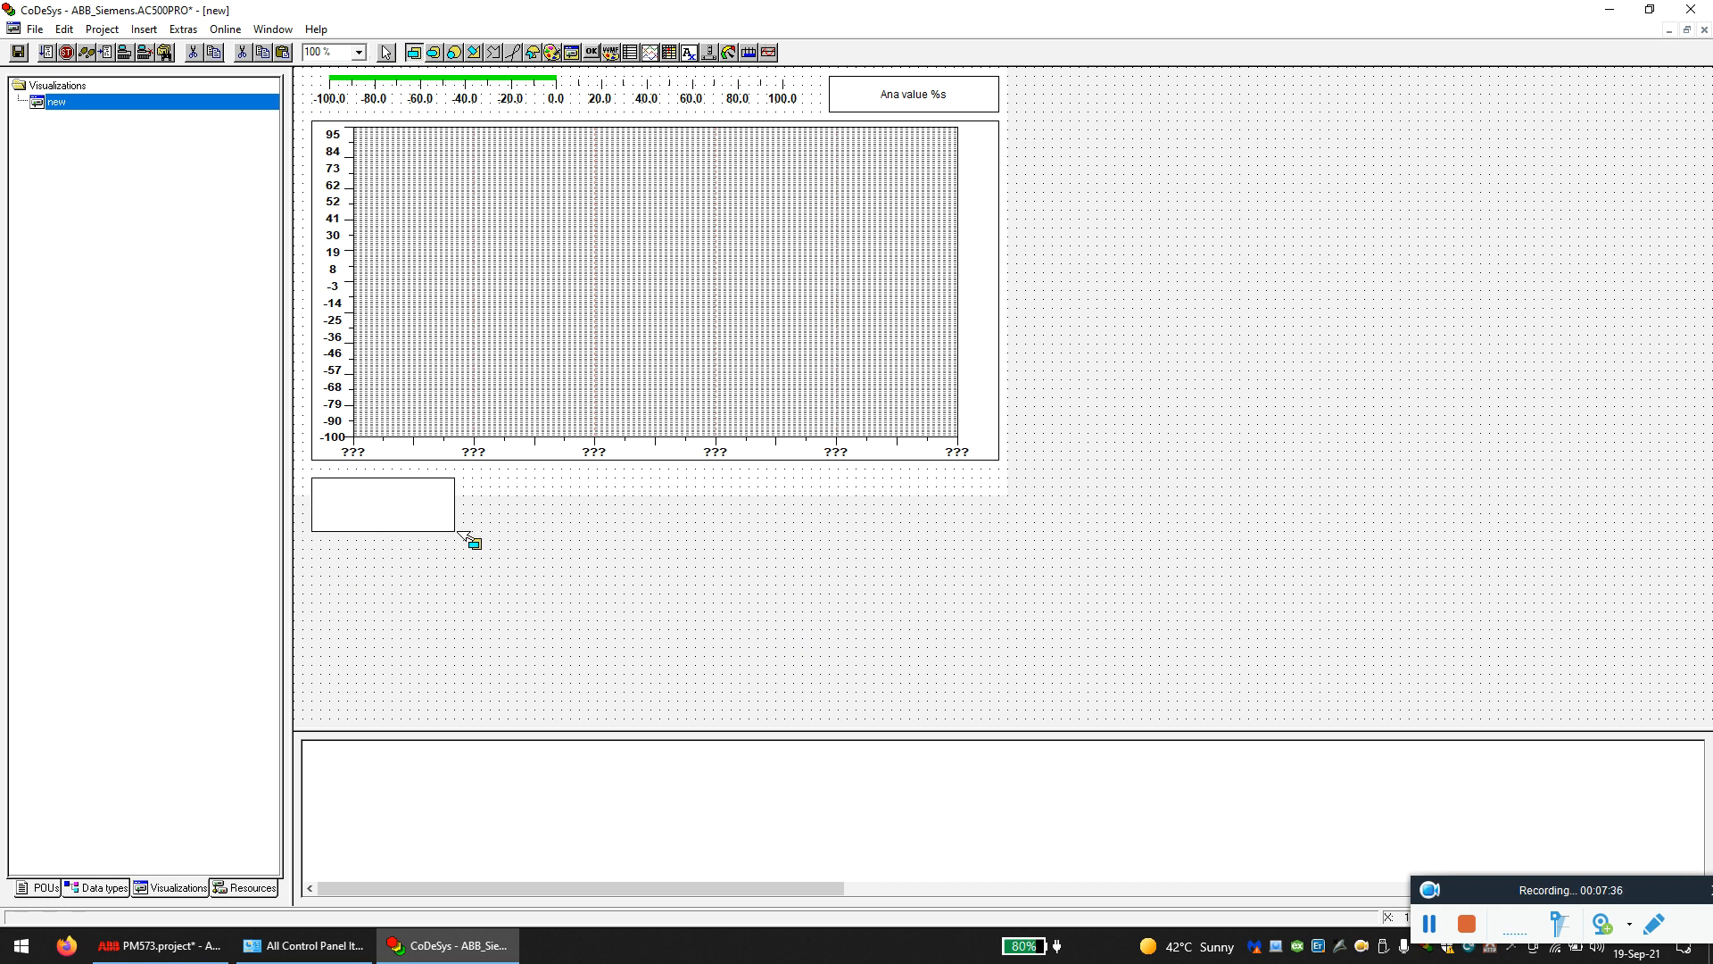
pyautogui.doubleClick(358, 509)
pyautogui.click(661, 384)
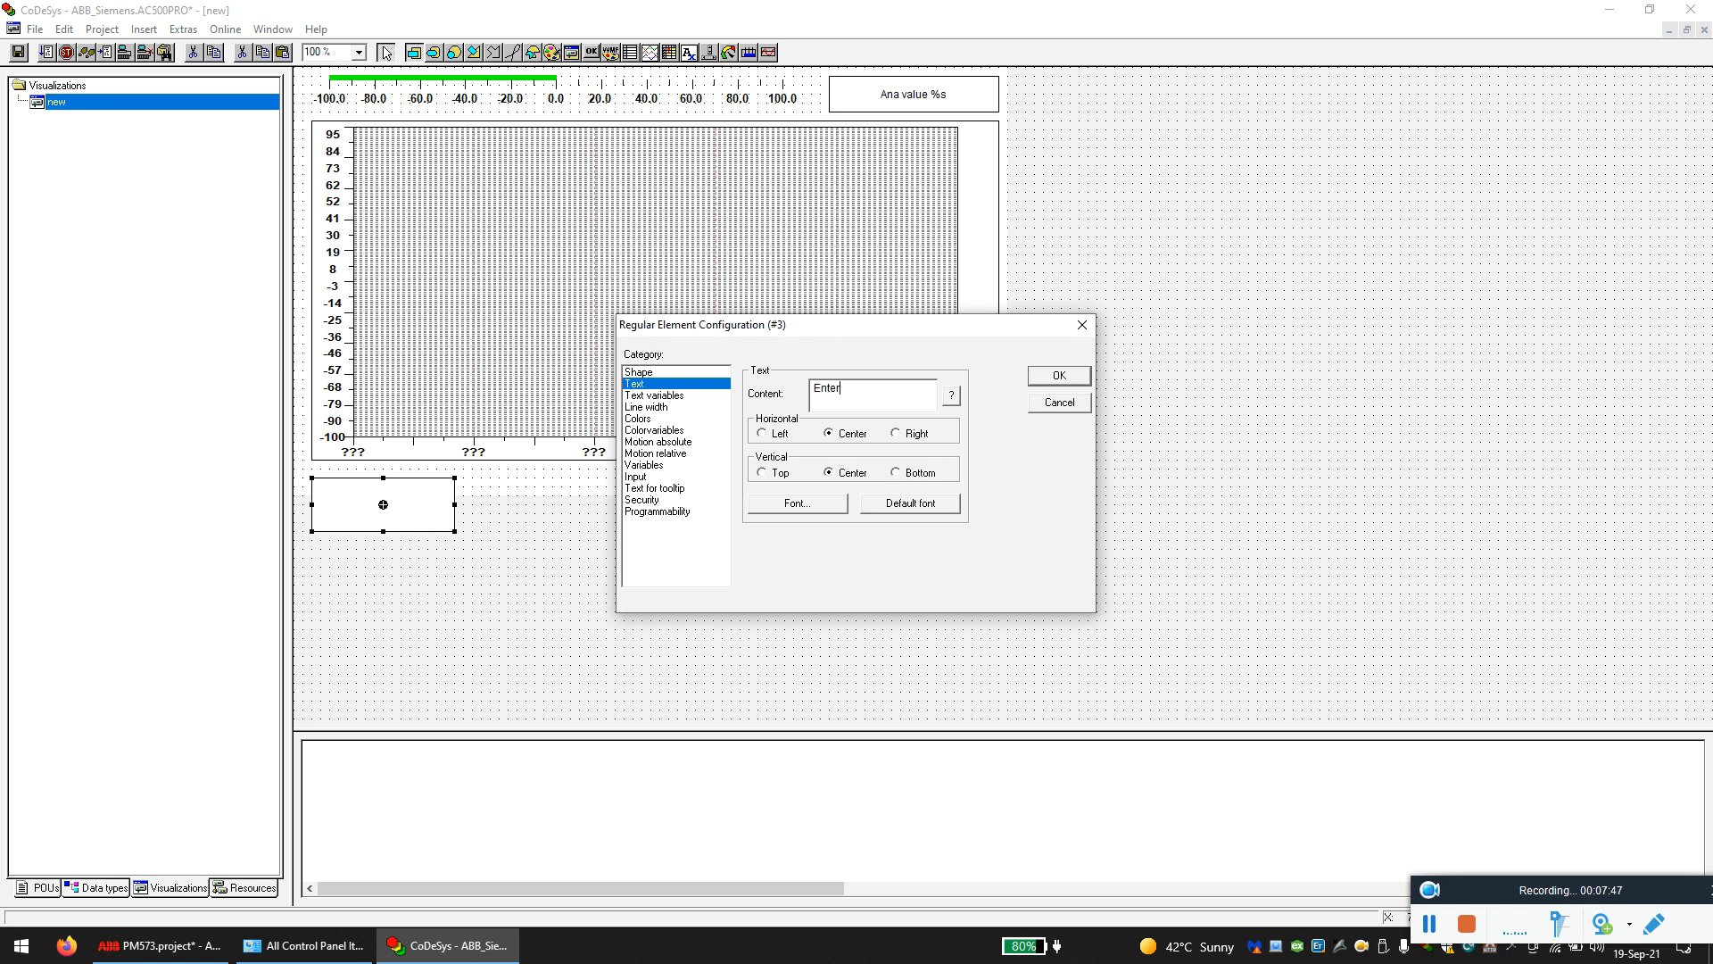
pyautogui.press('BackSpace')
pyautogui.press('BackSpace')
# - Link the text display of the "Write value" rectangle to PLC_PRG.Analog_input
pyautogui.click(642, 465)
pyautogui.click(825, 476)
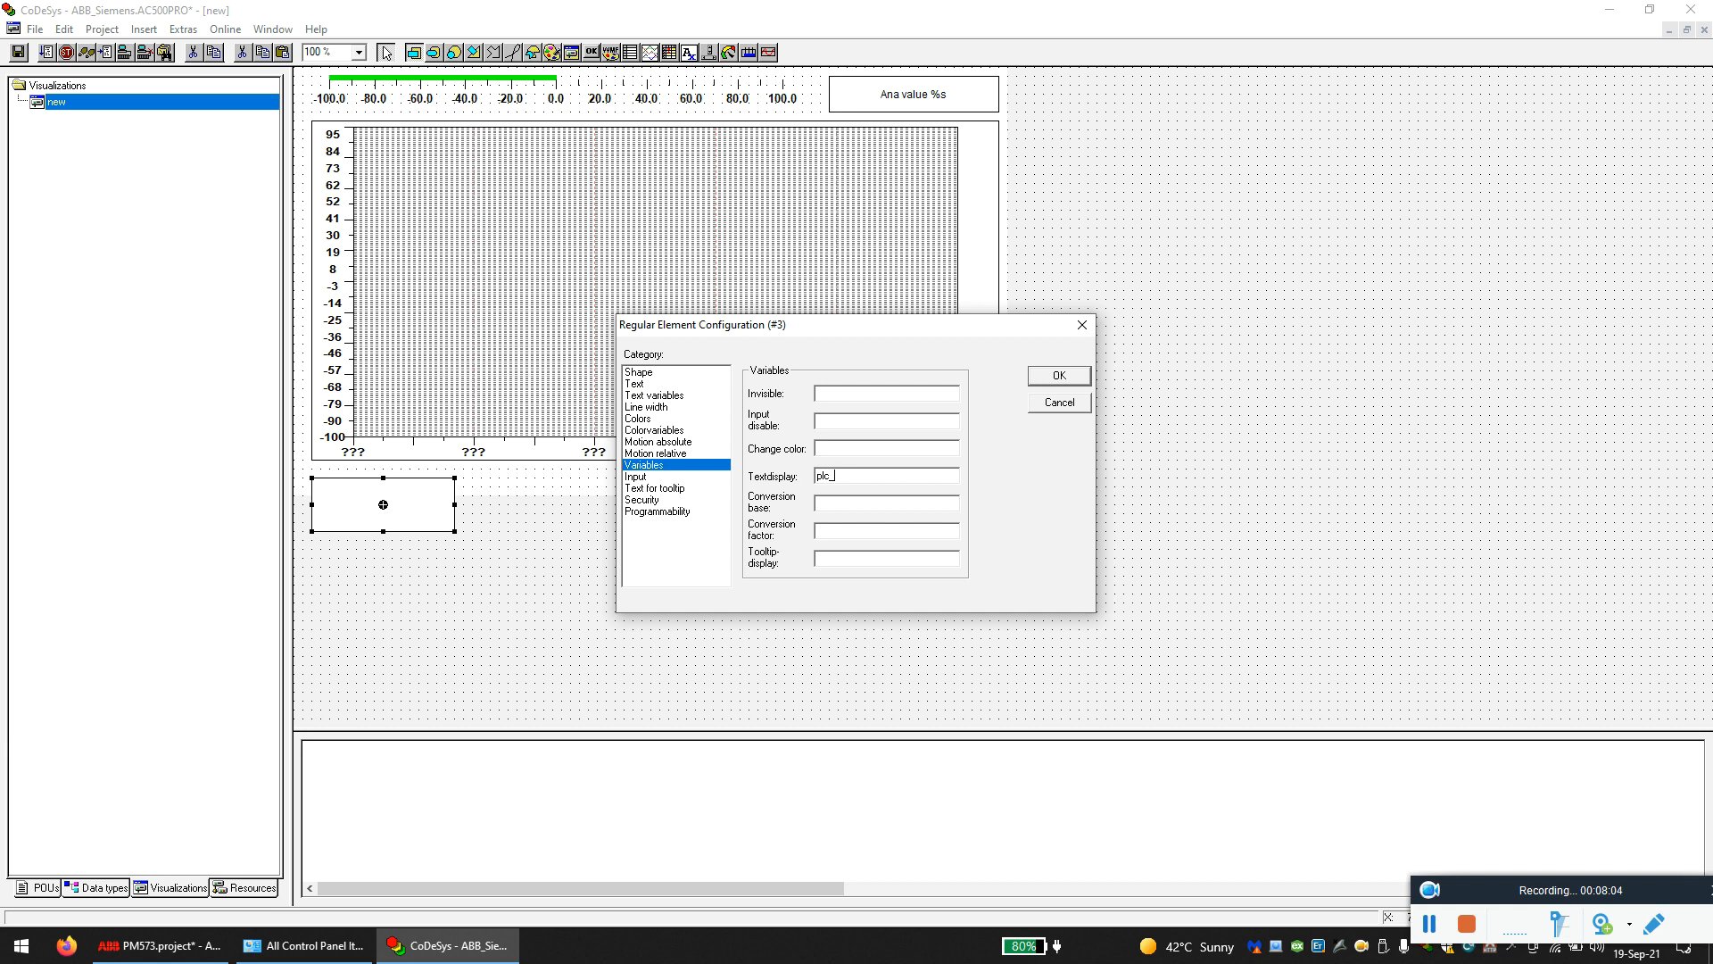
pyautogui.write('plc_prg.')
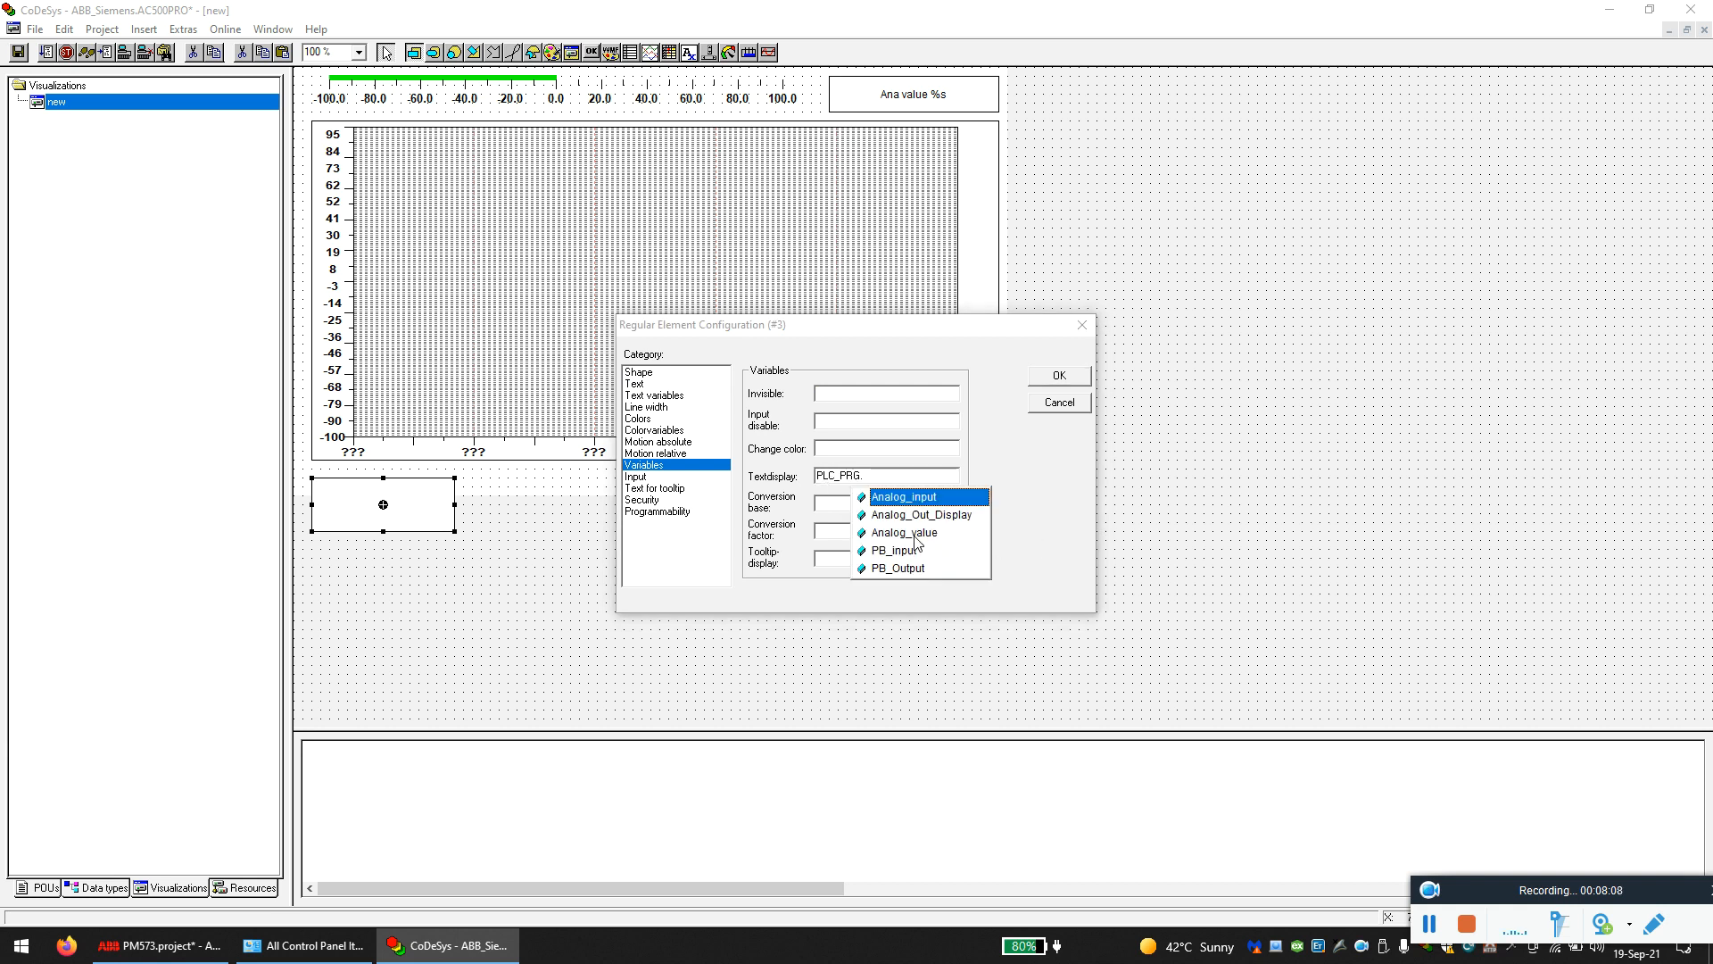
pyautogui.click(930, 497)
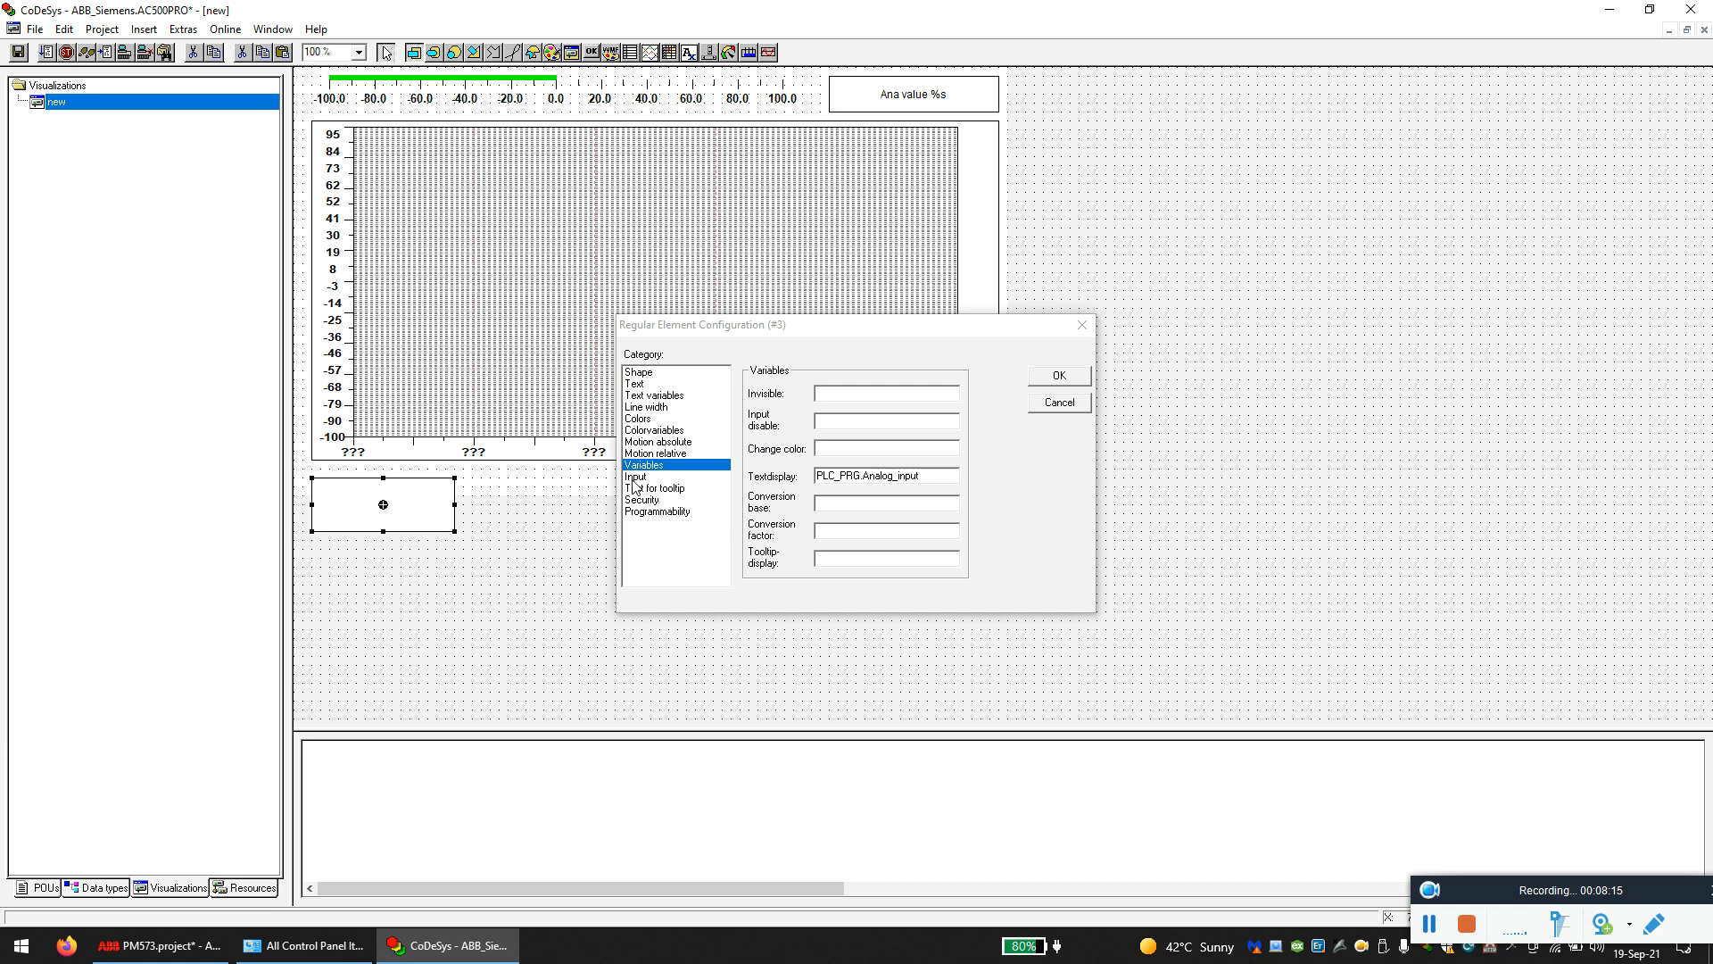
# - Enable text input of the rectangle's text display variable with minimum -100 and maximum 100, and slightly reduce the rectangle's height
pyautogui.click(636, 478)
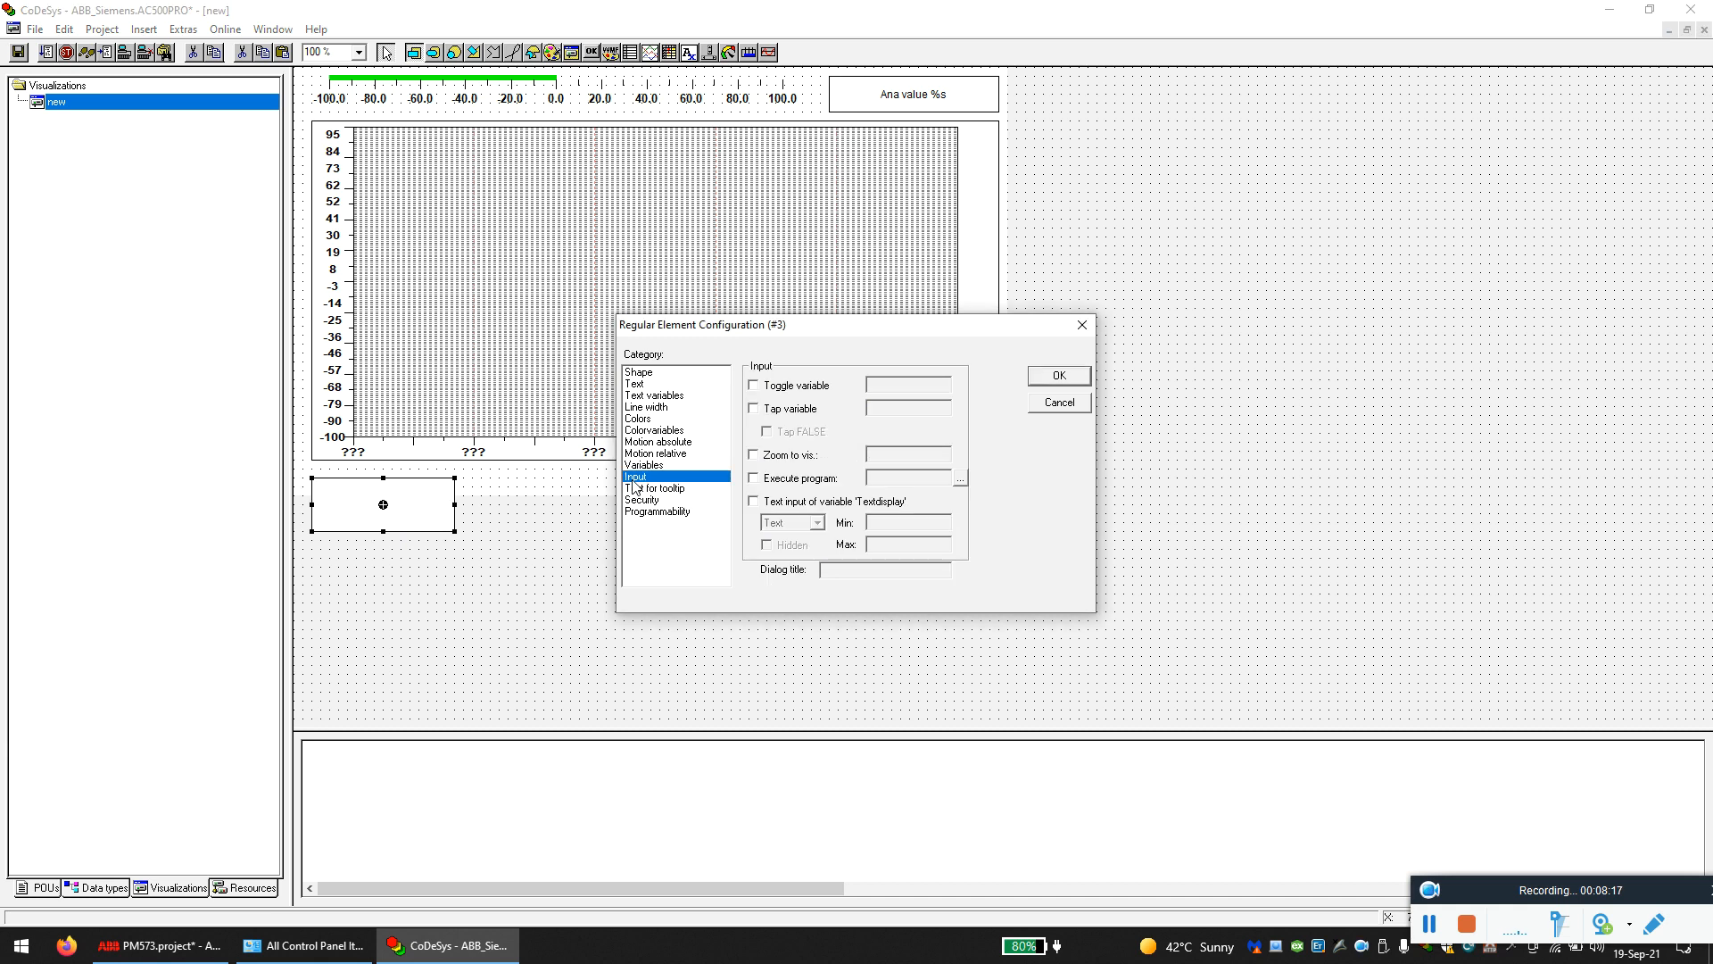
pyautogui.click(754, 501)
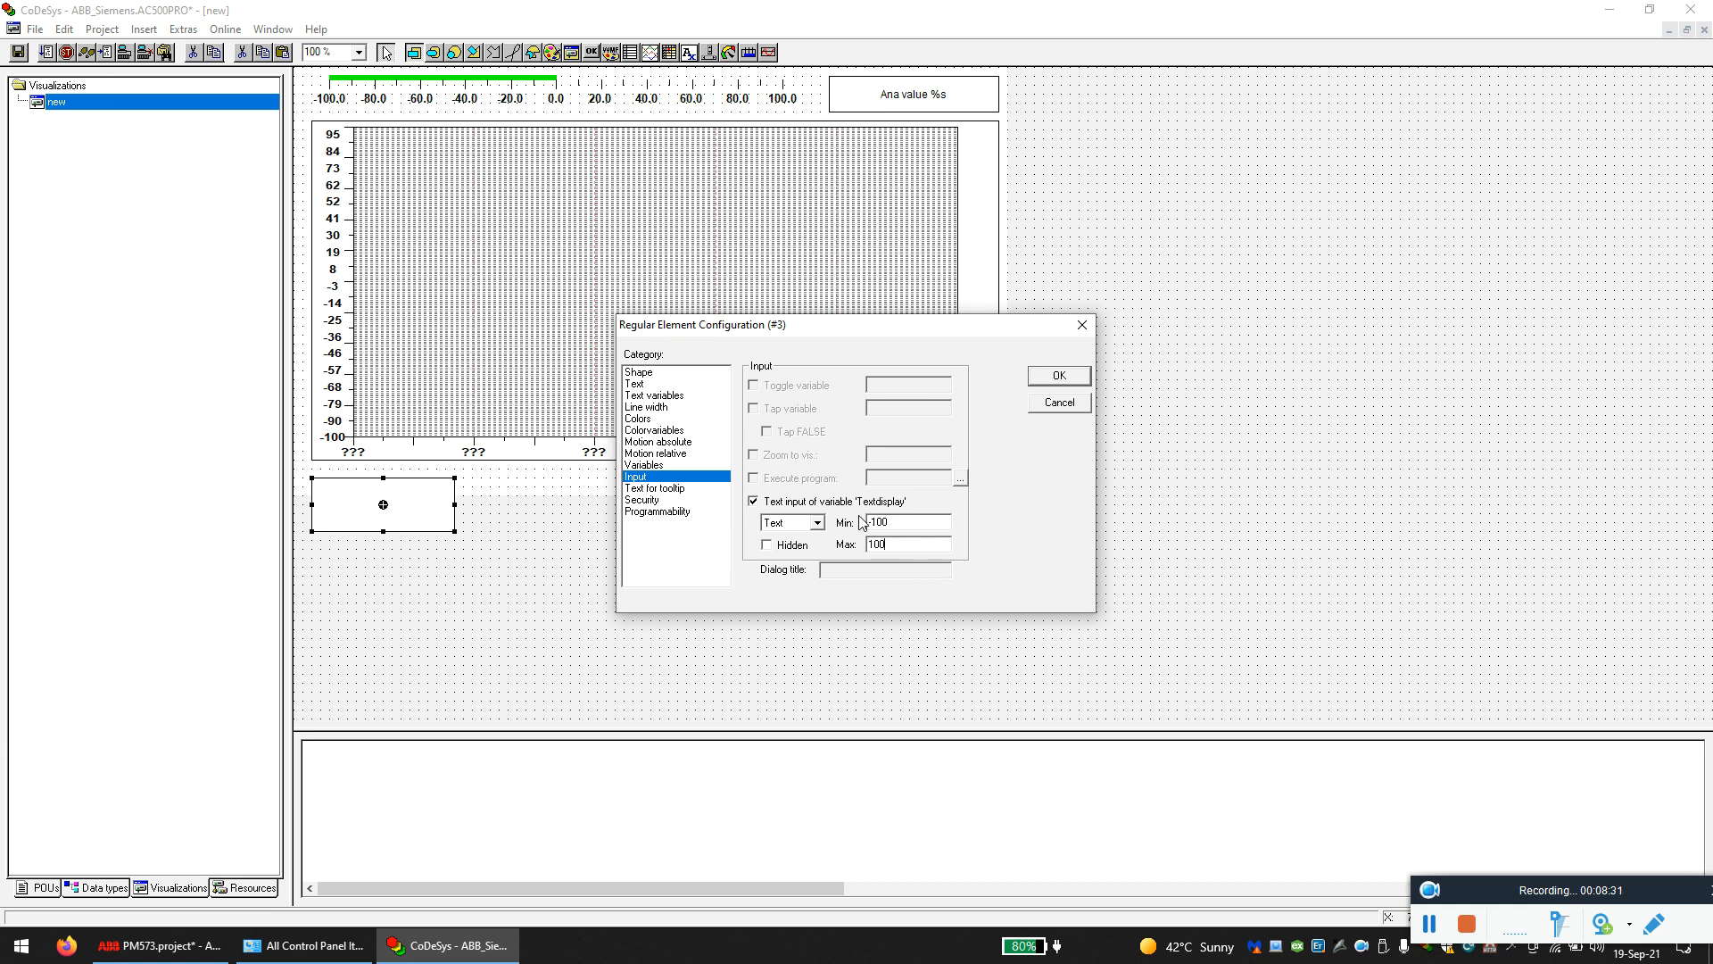
pyautogui.click(661, 465)
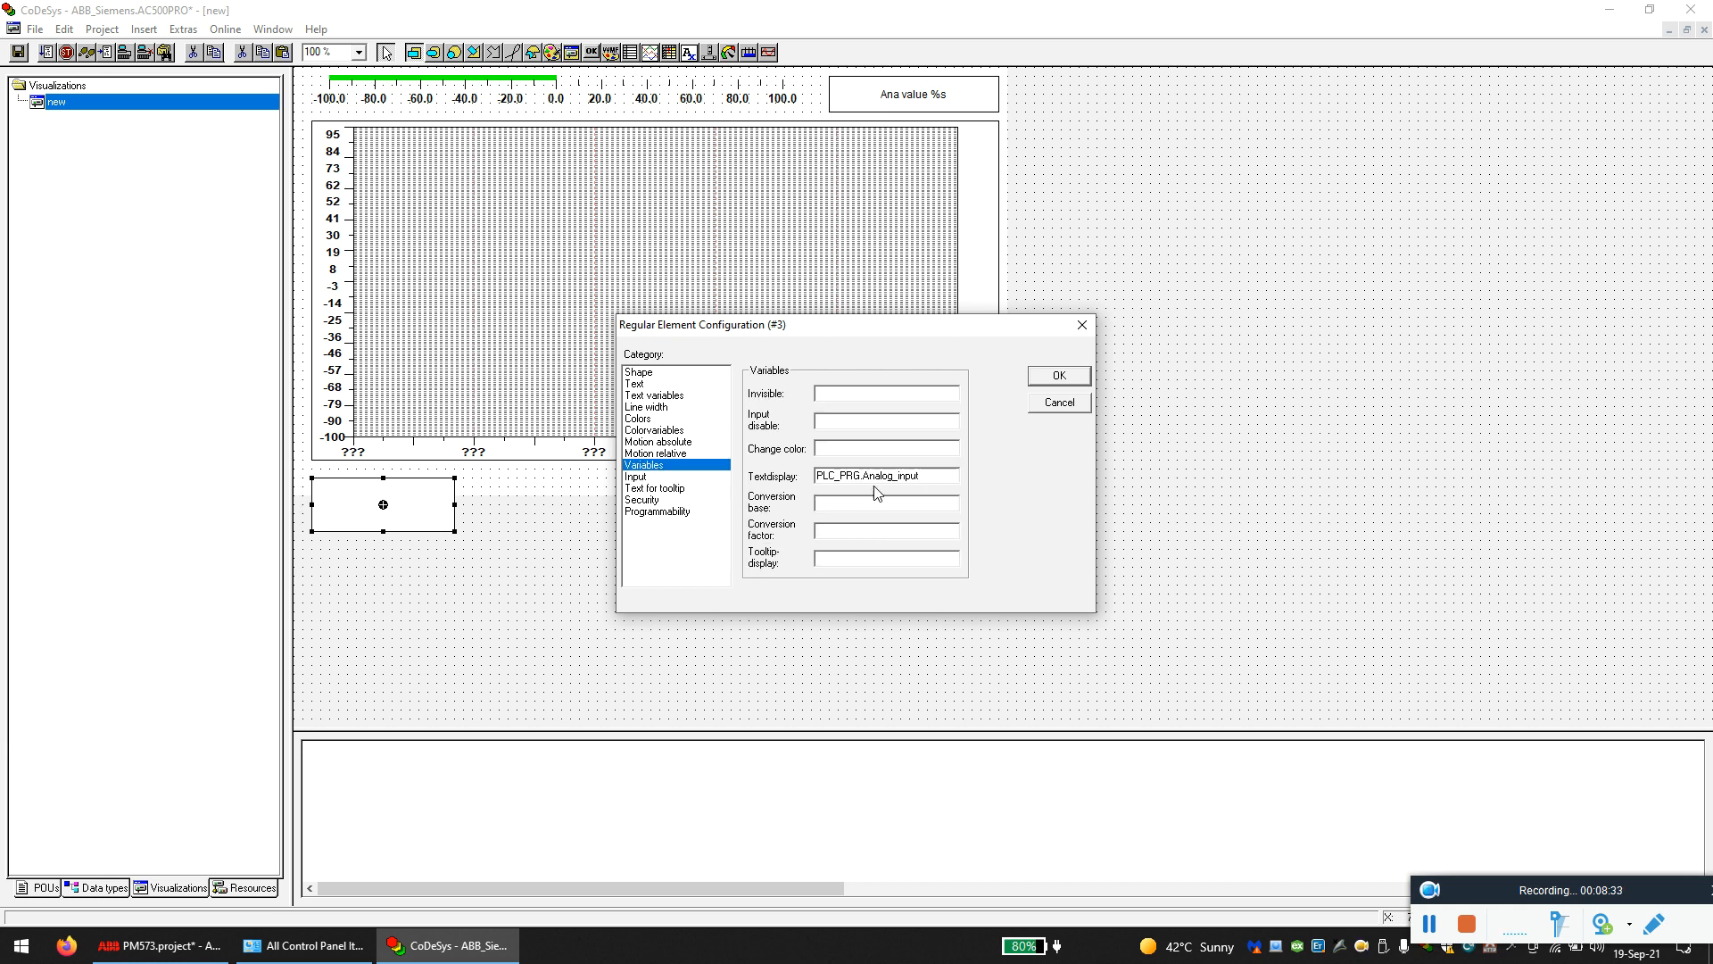
pyautogui.click(1082, 380)
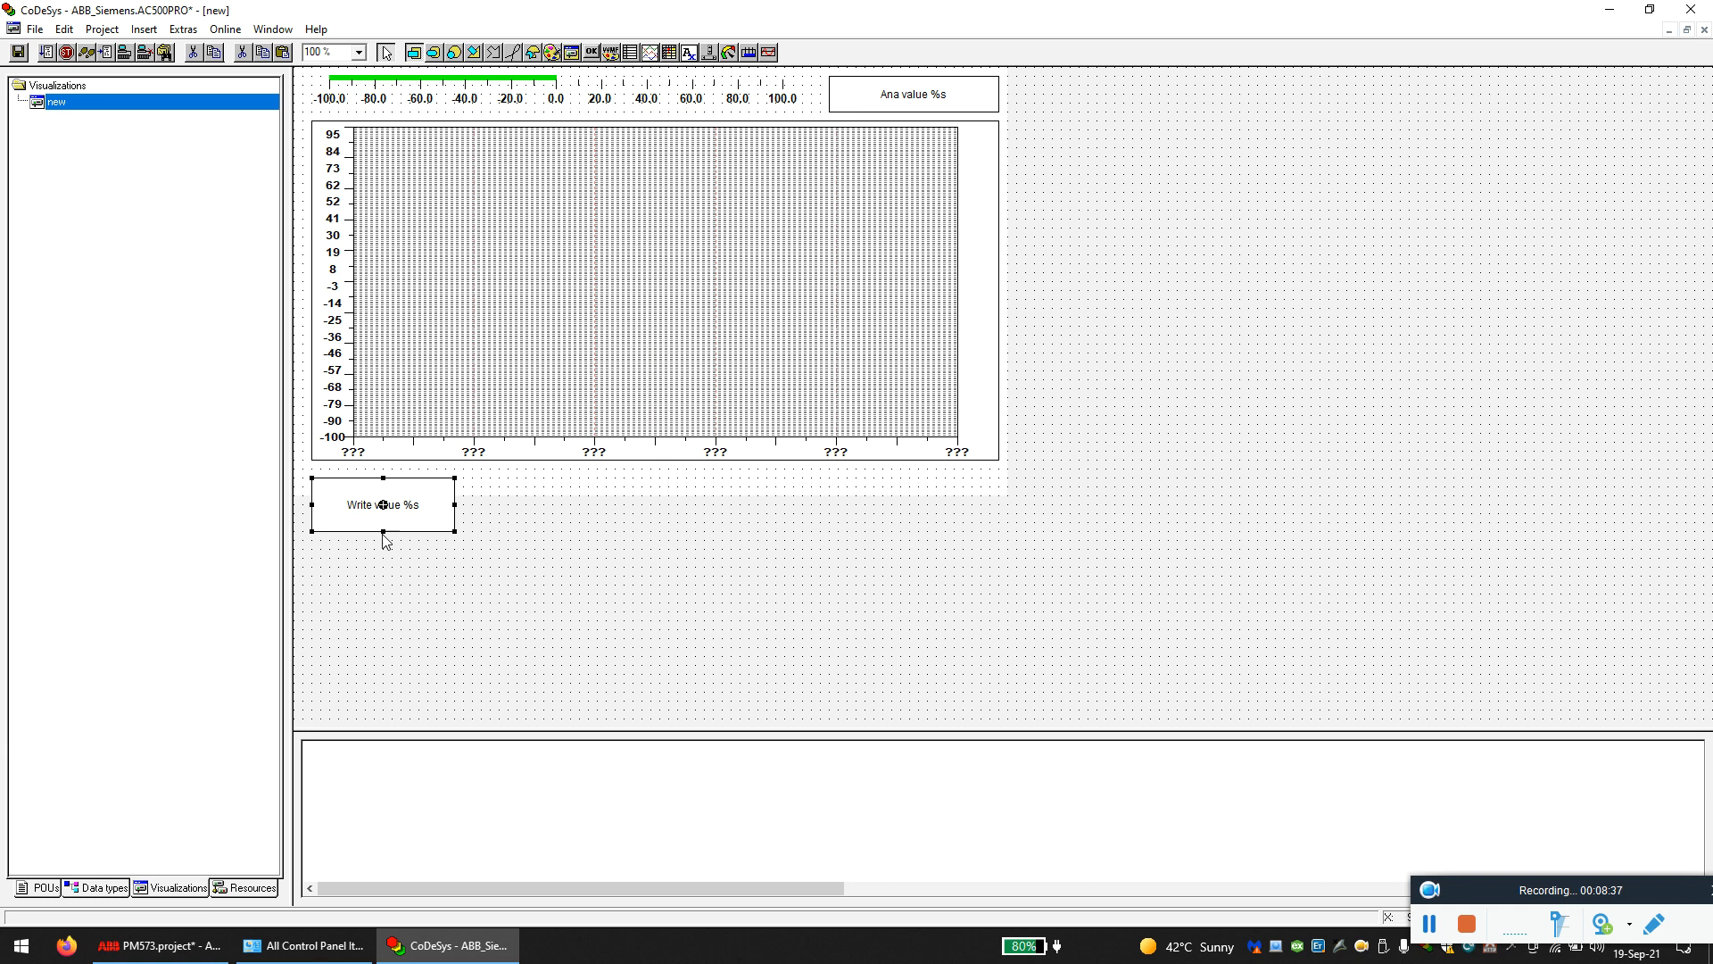
pyautogui.moveTo(385, 529); pyautogui.dragTo(384, 523)
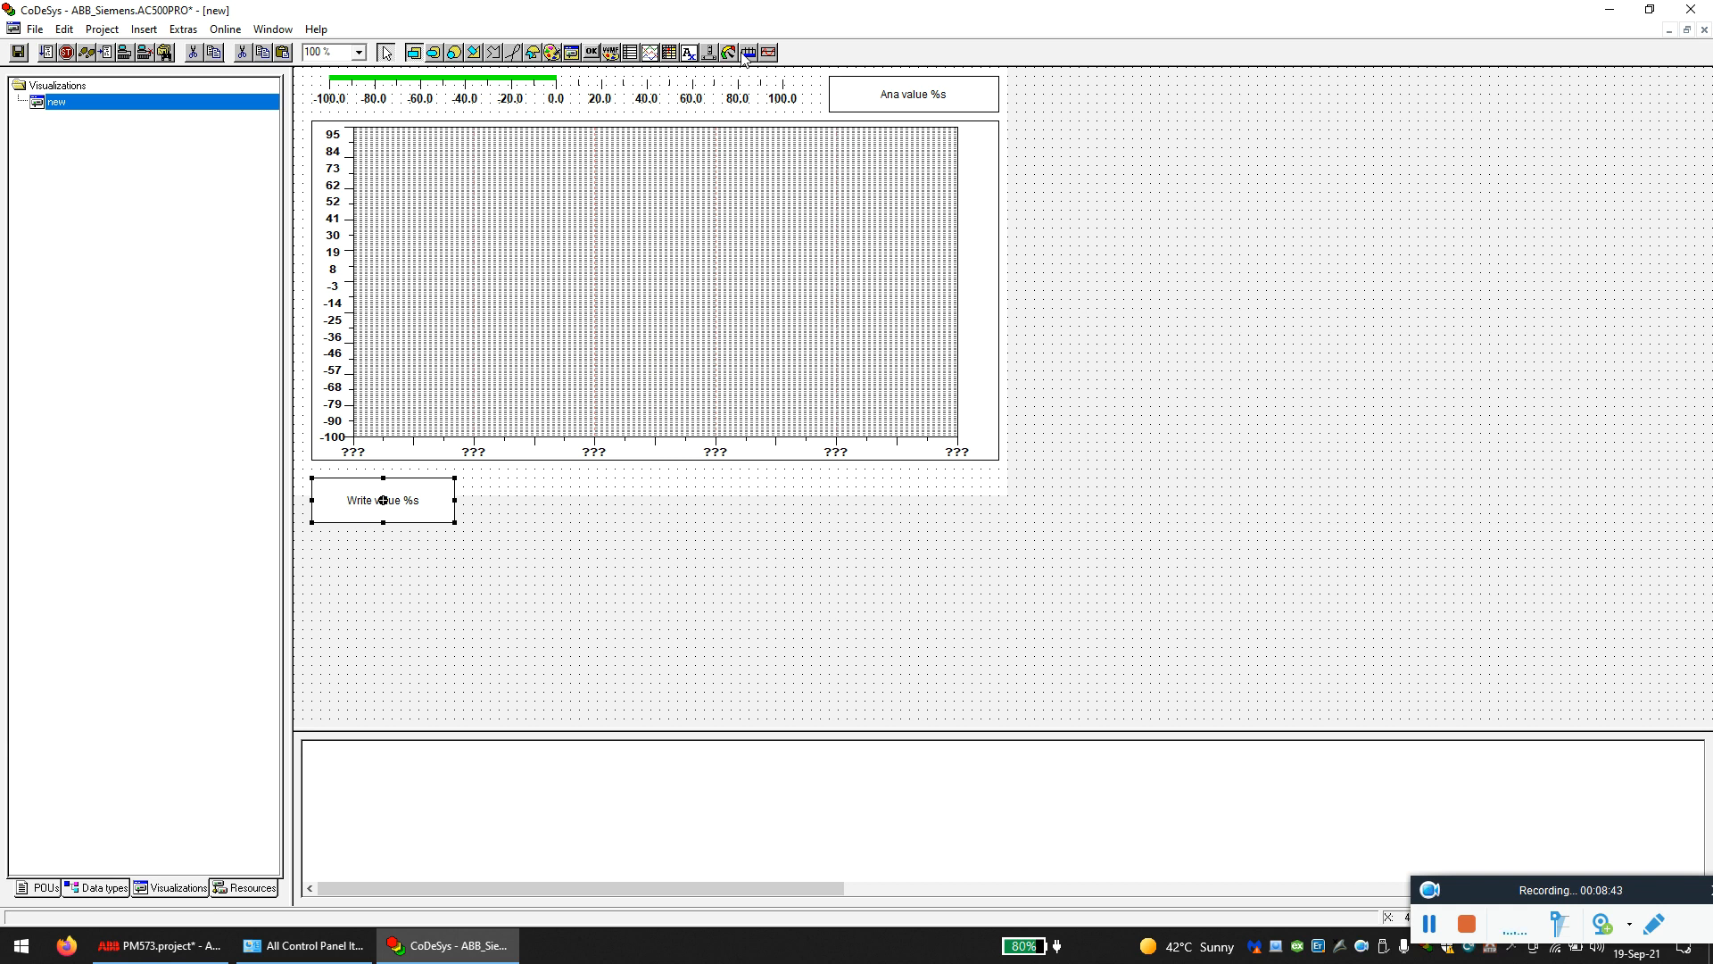
# - Draw a horizontal scrollbar beside the "Write value" rectangle with minimum -100, maximum 100 and slider variable PLC_PRG.Analog_input
pyautogui.click(709, 52)
pyautogui.moveTo(473, 477)
pyautogui.mouseDown()
pyautogui.moveTo(910, 526)
pyautogui.moveTo(1010, 516)
pyautogui.mouseUp()
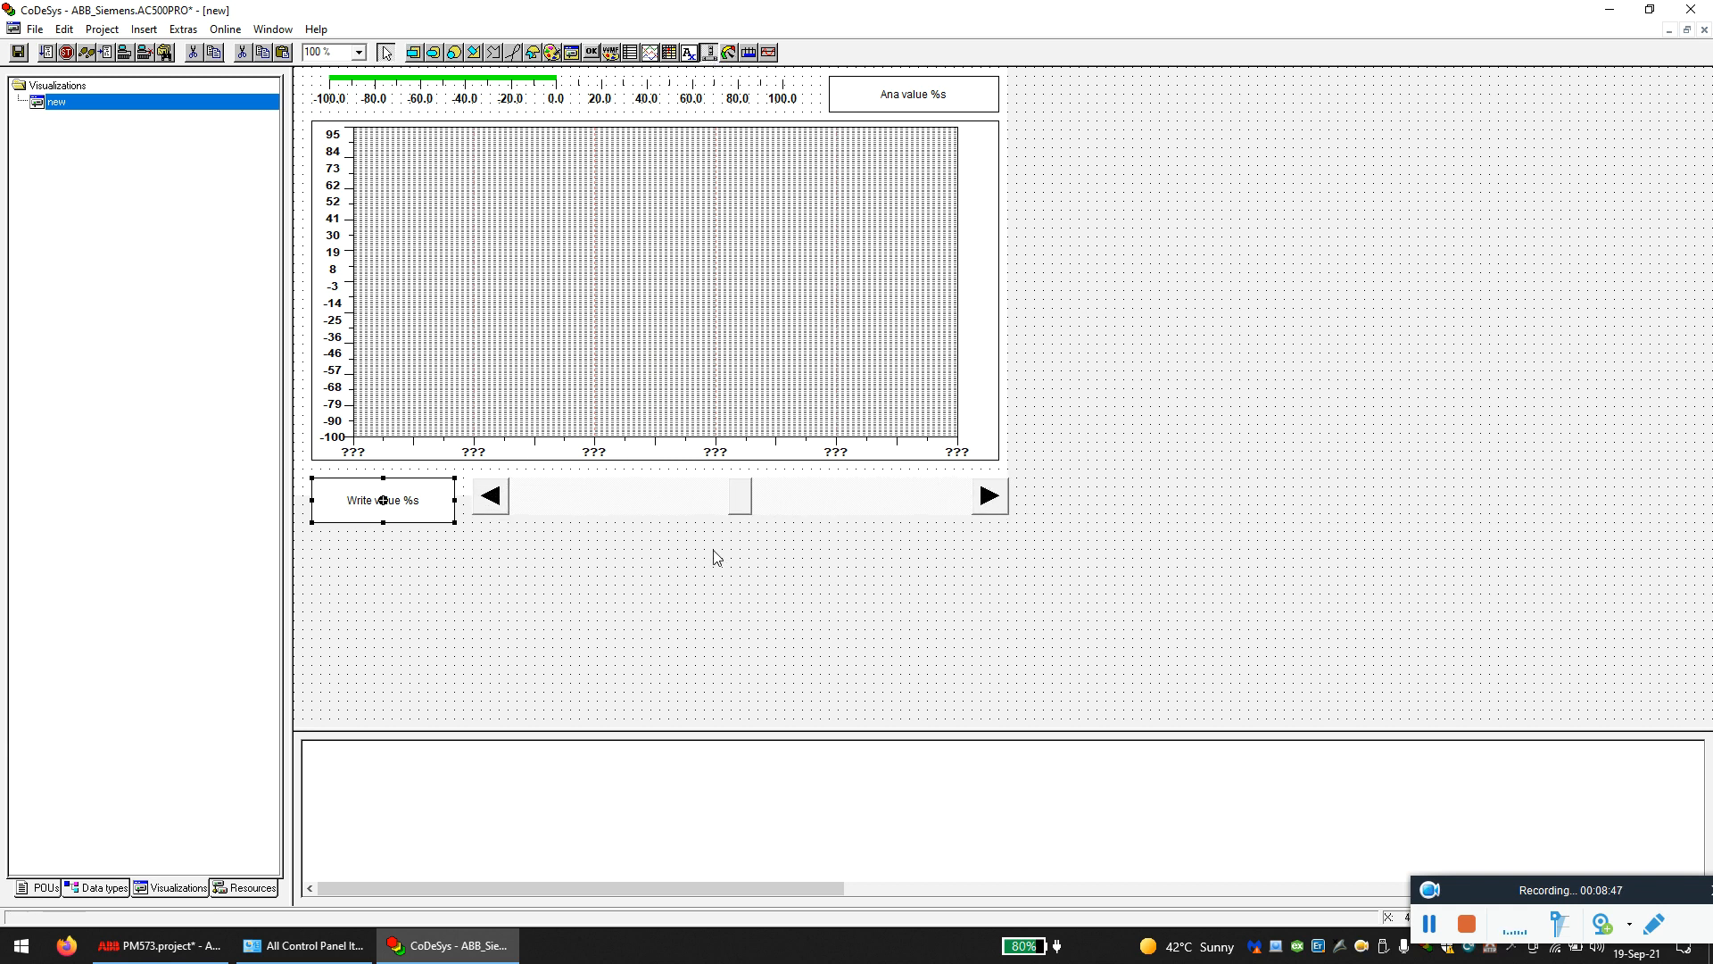
pyautogui.doubleClick(635, 497)
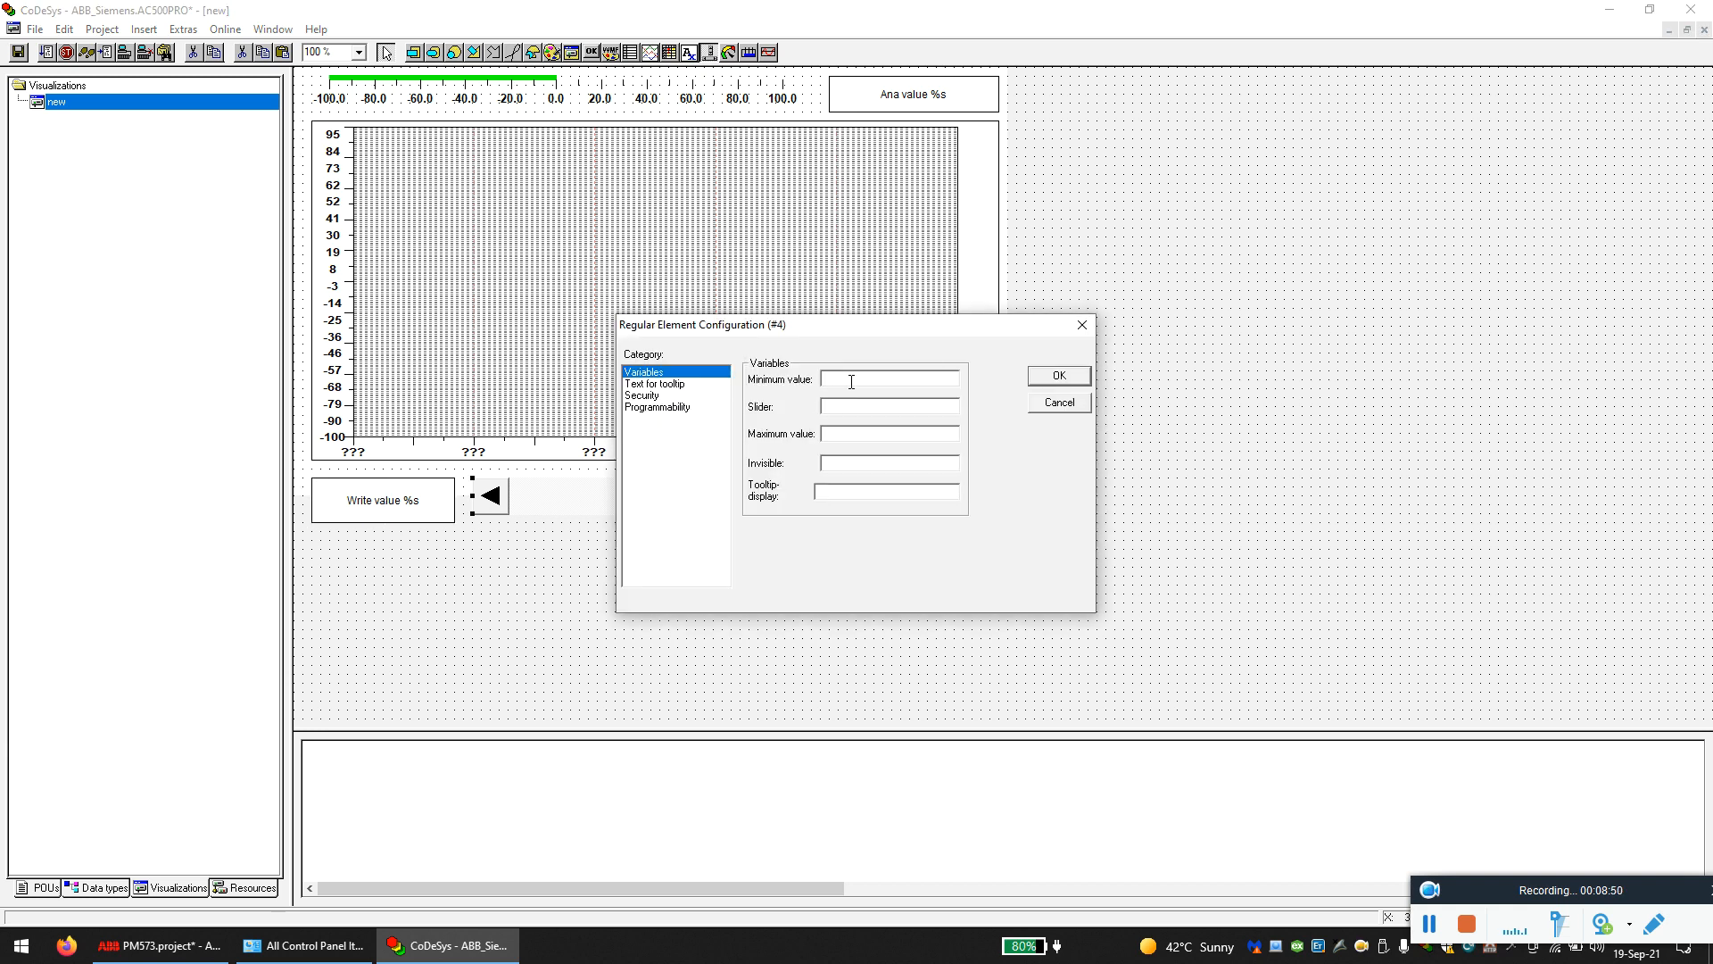
pyautogui.write('-100')
pyautogui.click(839, 406)
pyautogui.write('plc_prg.')
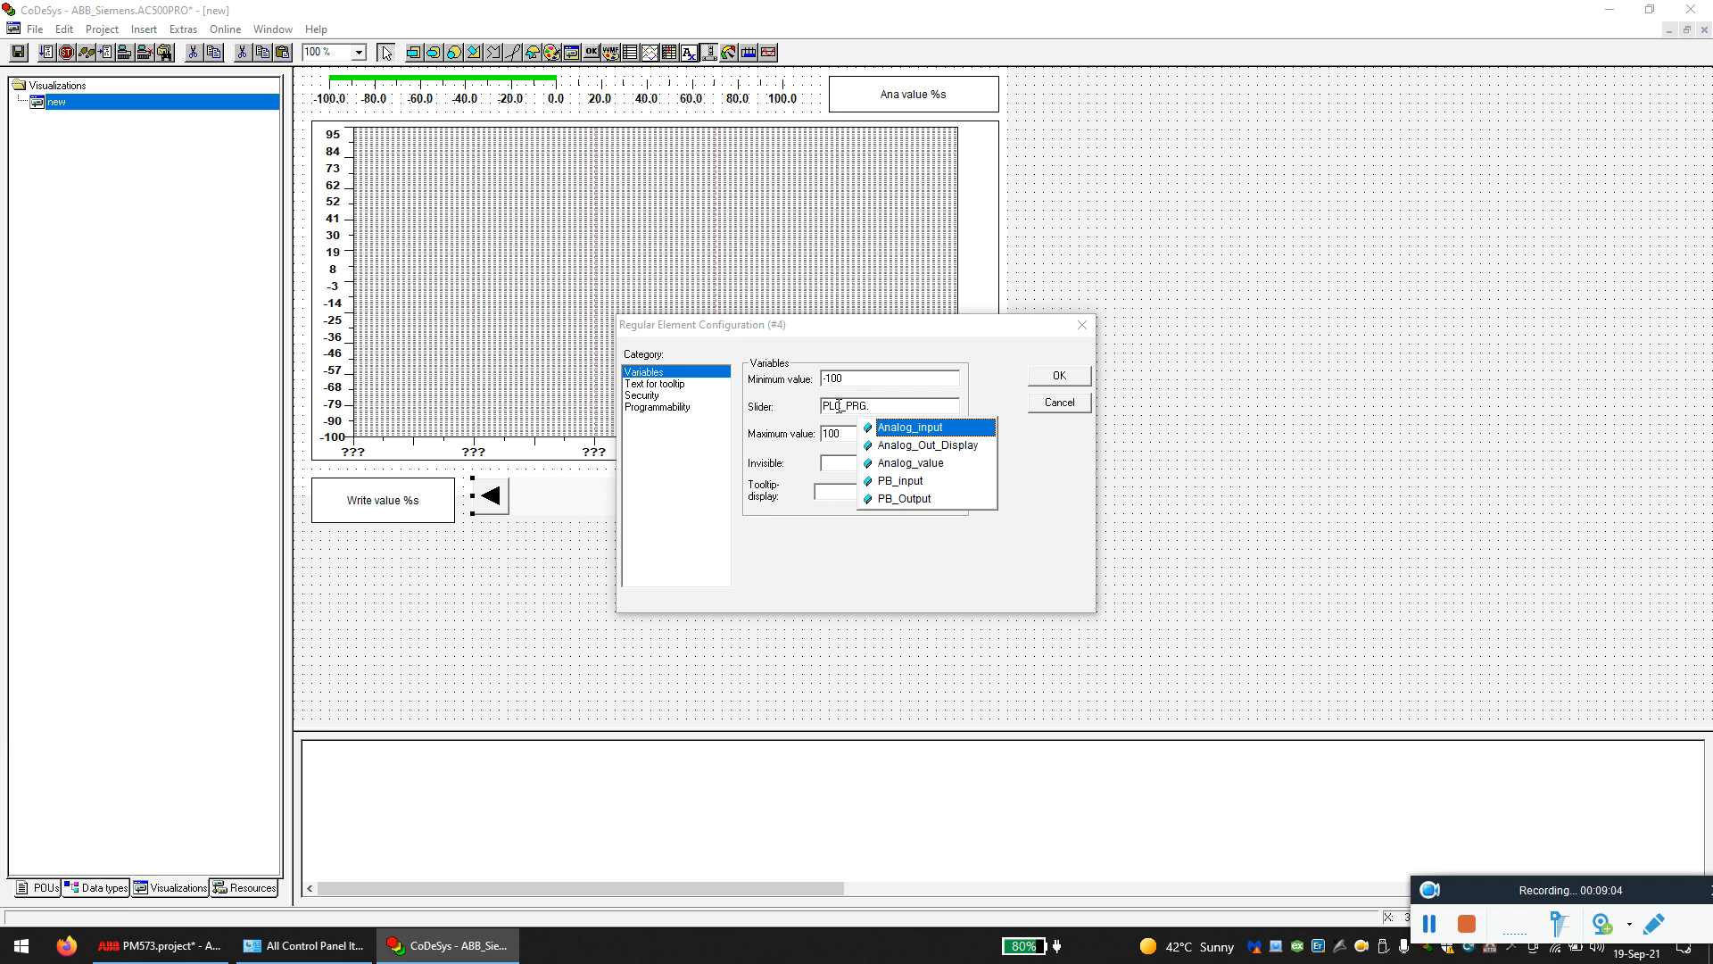
pyautogui.click(935, 428)
pyautogui.click(1041, 389)
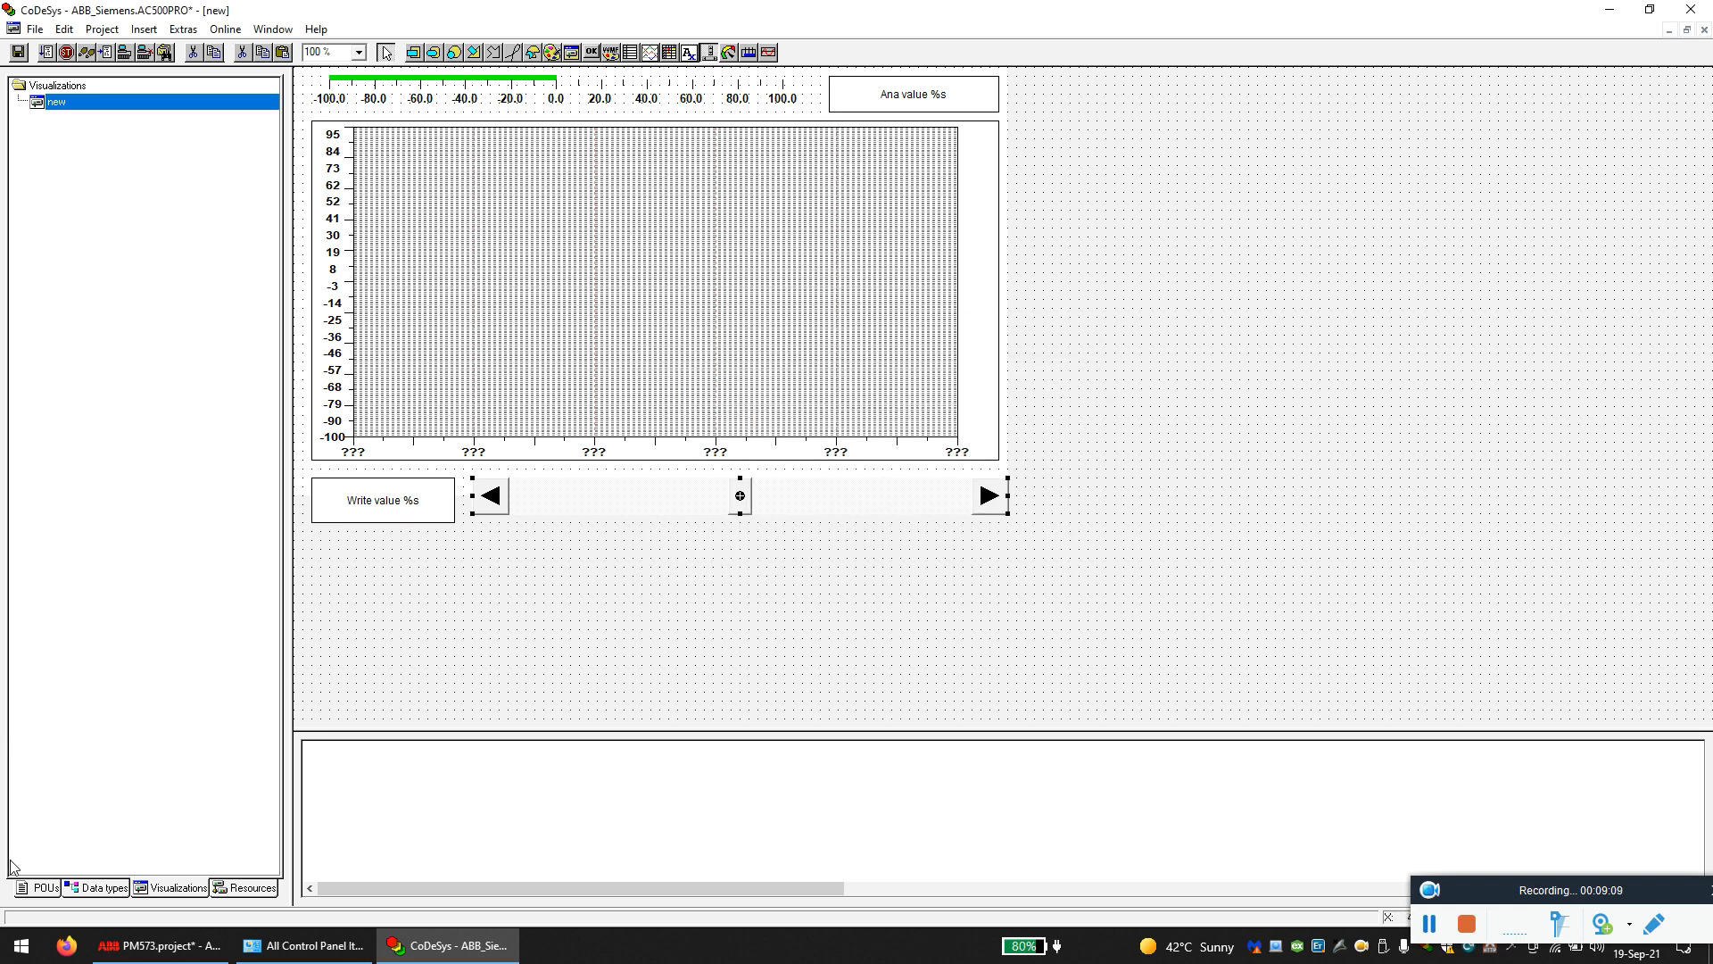
# - Check the variables and MOVE networks in the PLC_PRG program and return to the "new" visualization
pyautogui.click(49, 889)
pyautogui.doubleClick(103, 104)
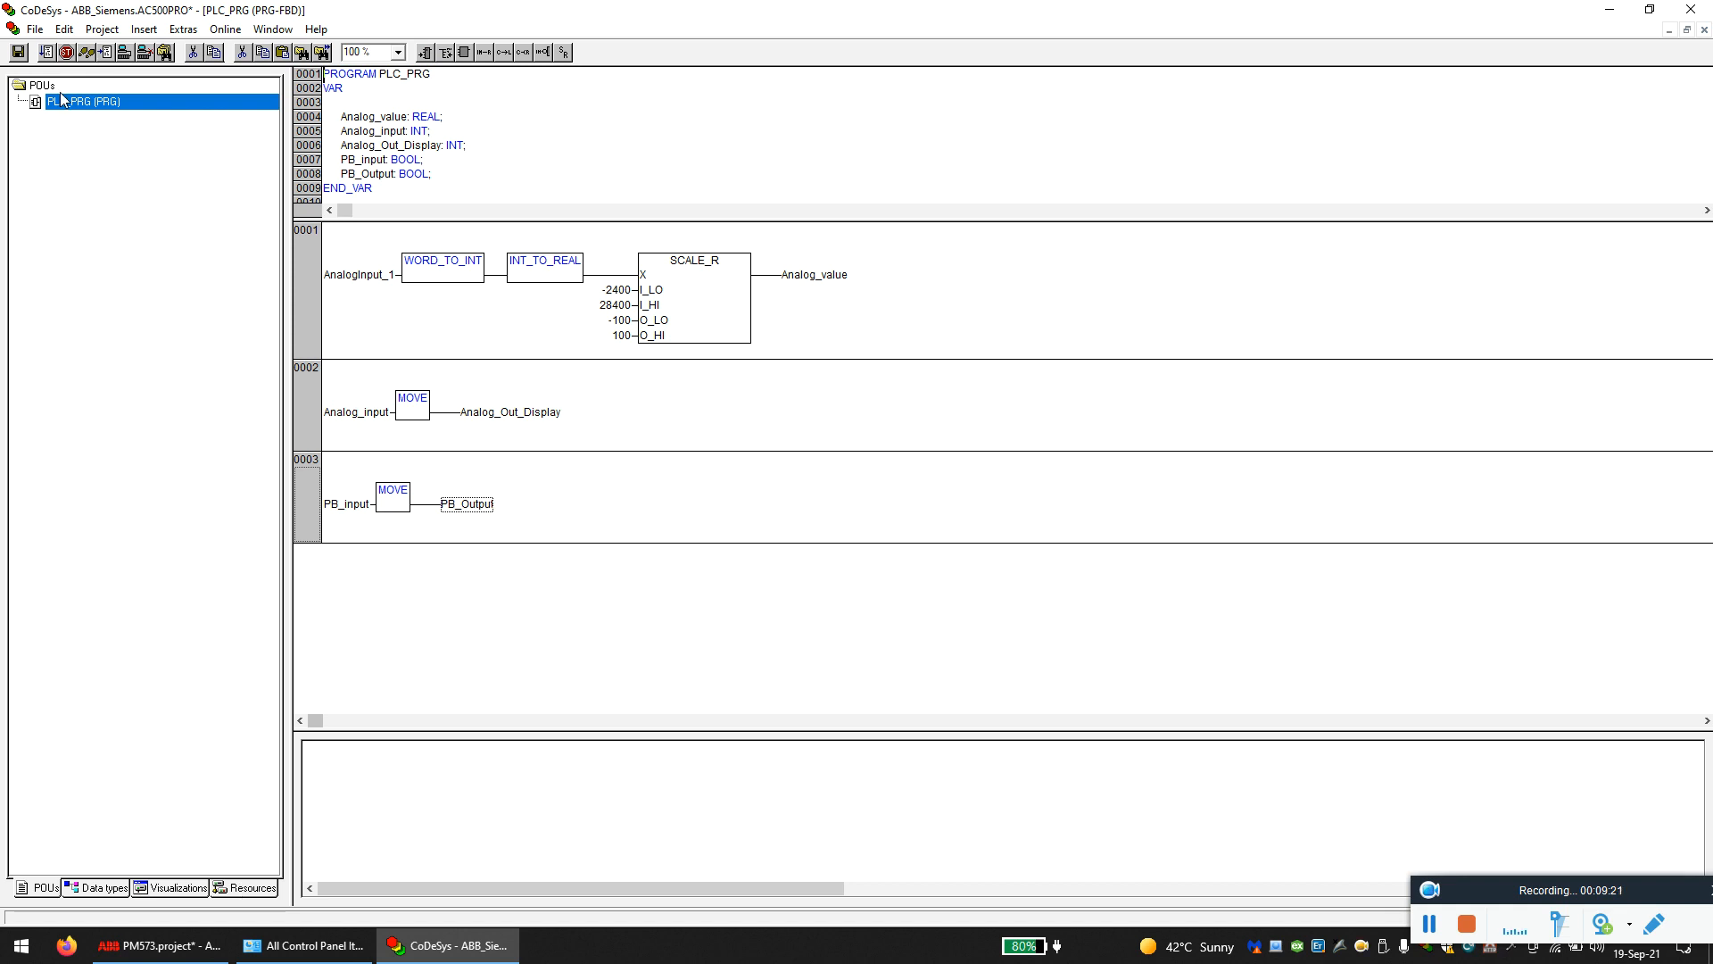
pyautogui.click(200, 888)
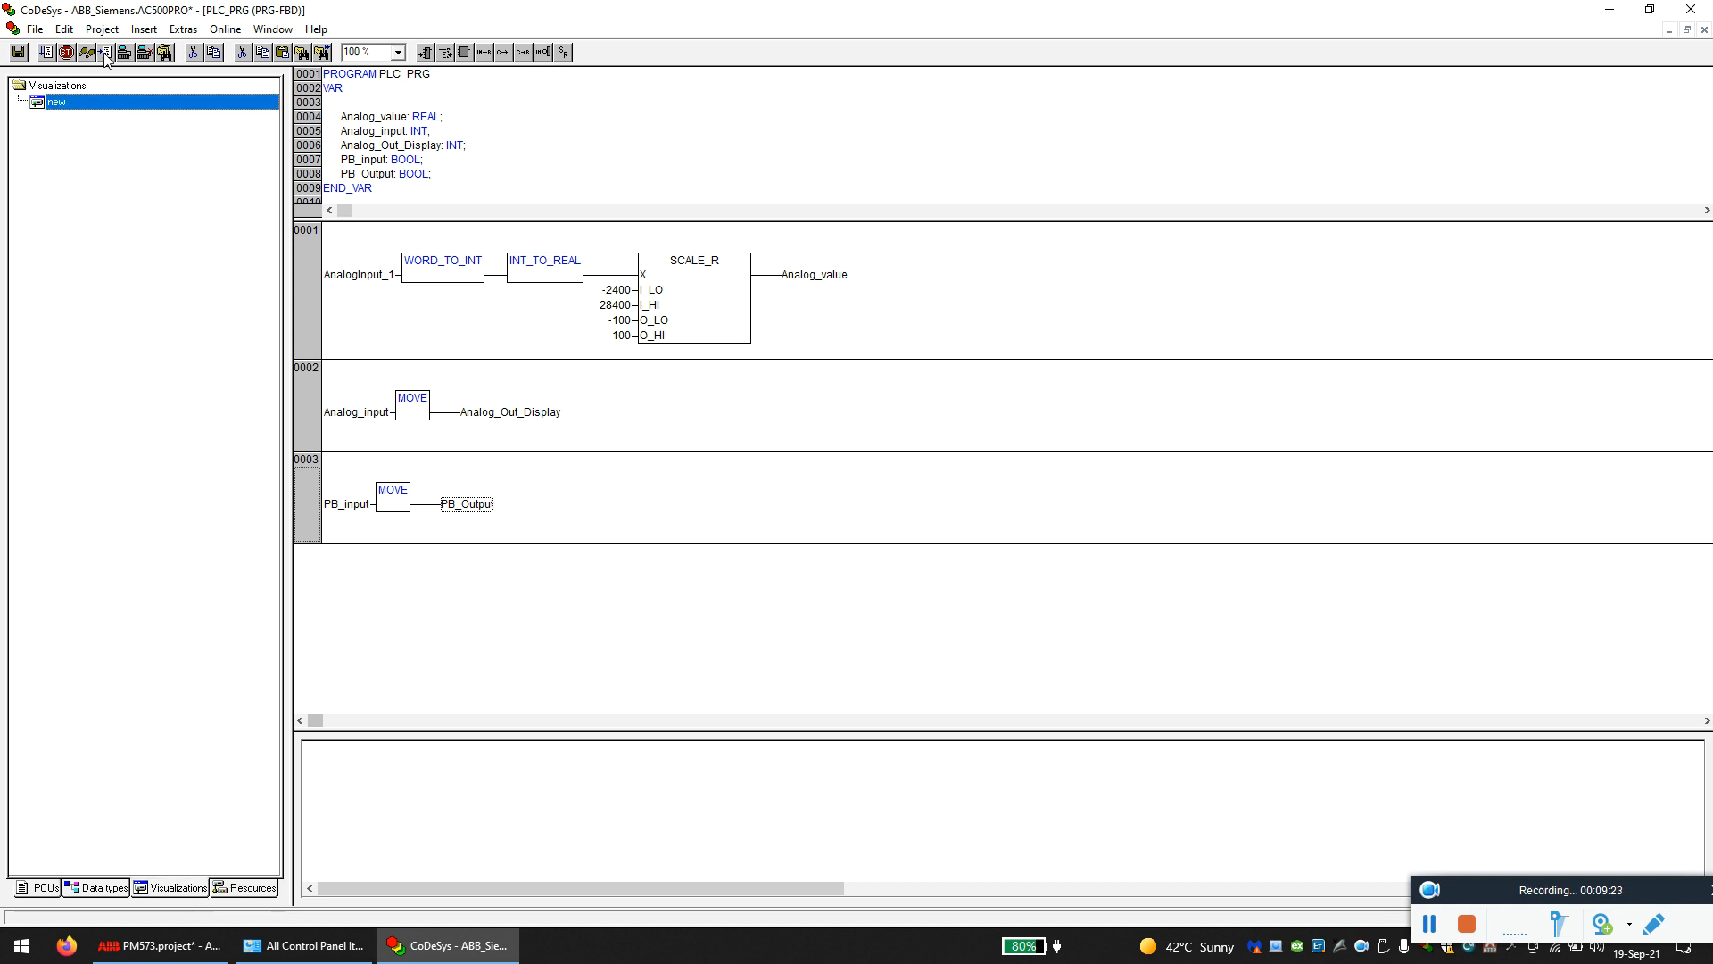
pyautogui.doubleClick(93, 106)
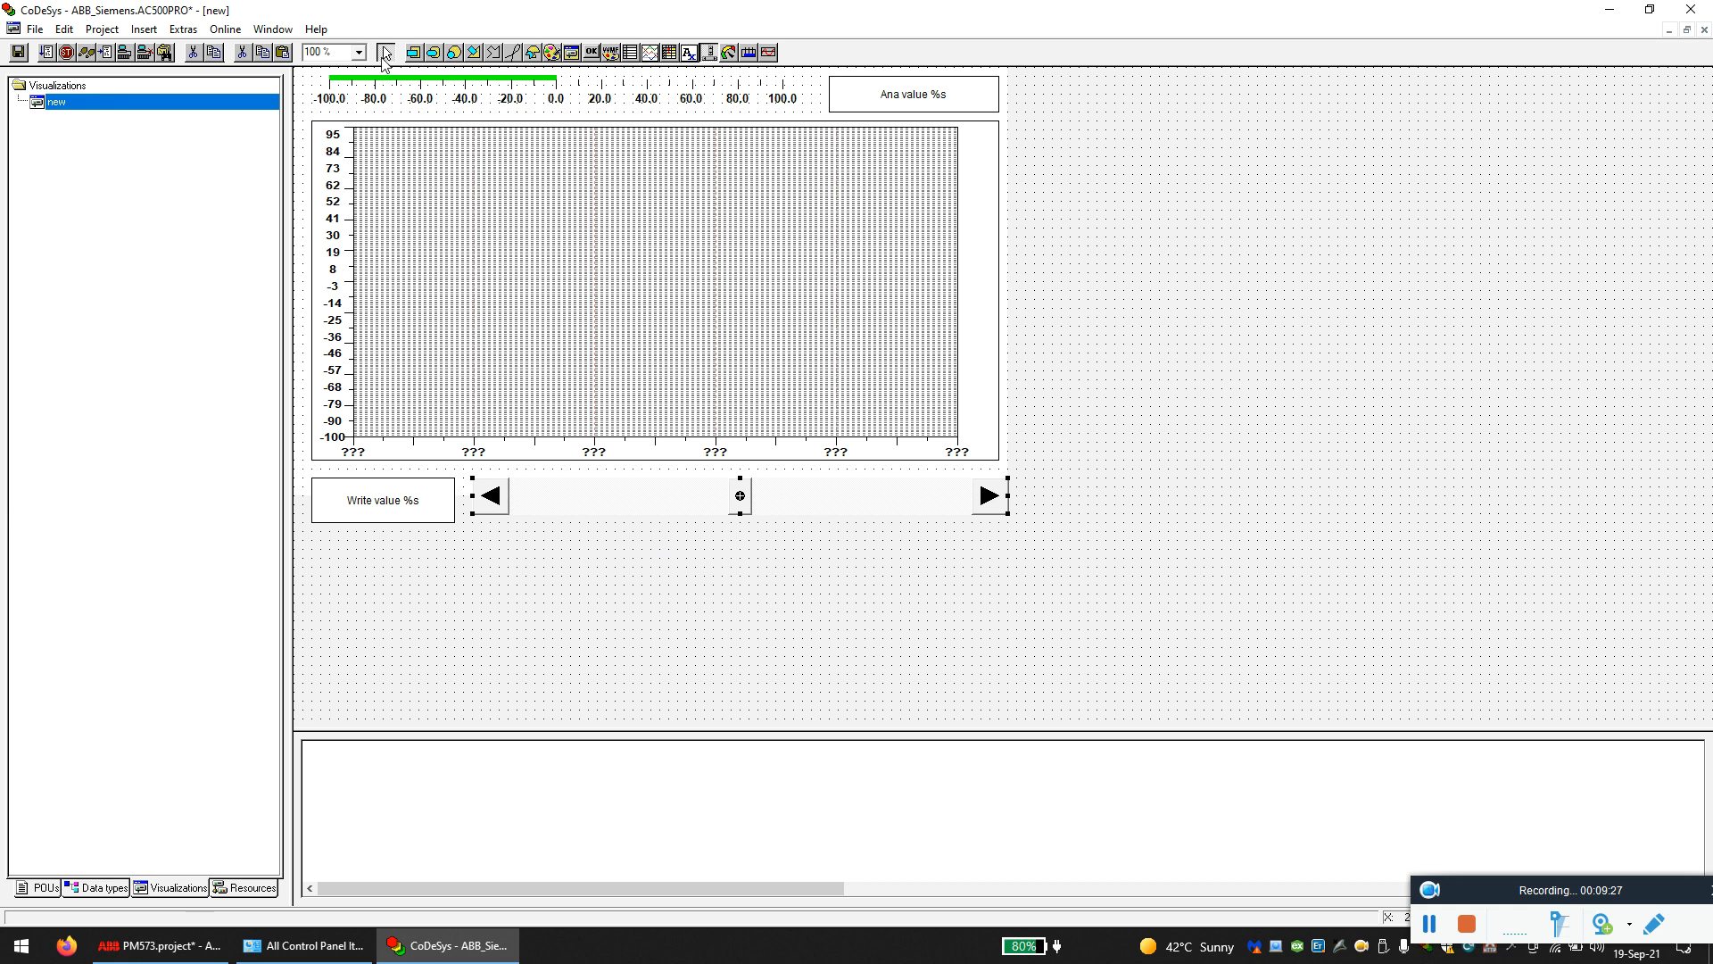
# - Draw a rectangle directly below the "Write value" rectangle and set its text content to "Entered value %s"
pyautogui.click(413, 51)
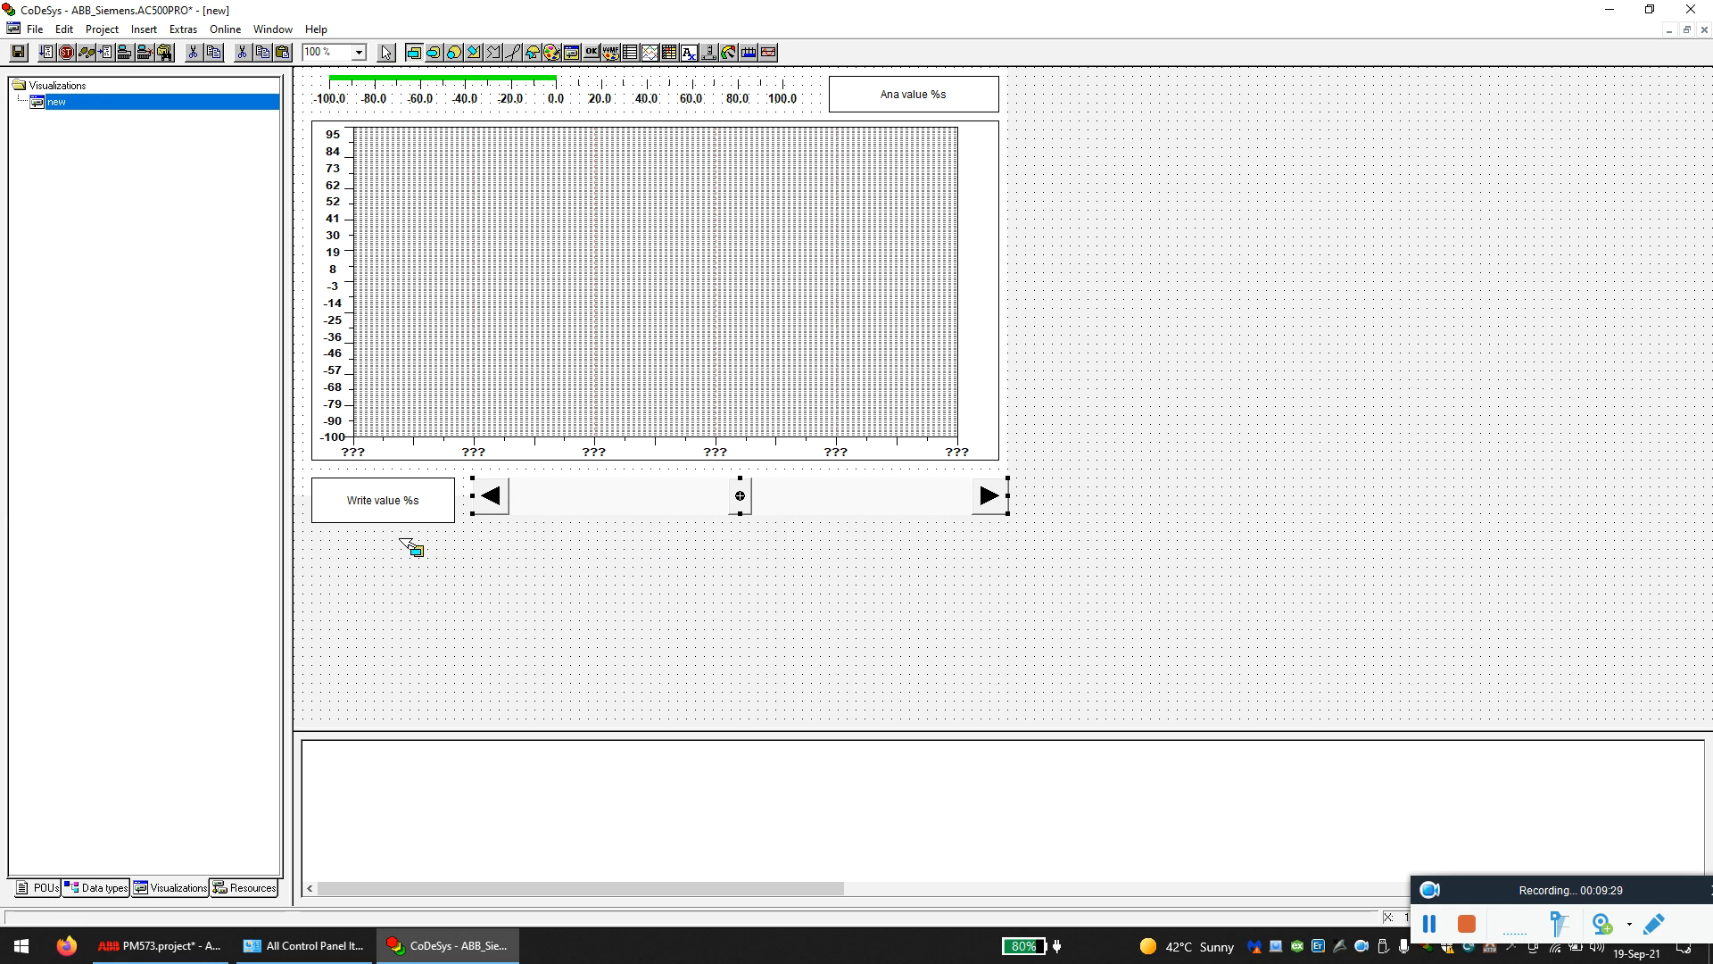
pyautogui.moveTo(312, 531)
pyautogui.mouseDown()
pyautogui.moveTo(338, 569)
pyautogui.moveTo(461, 571)
pyautogui.mouseUp()
pyautogui.doubleClick(359, 549)
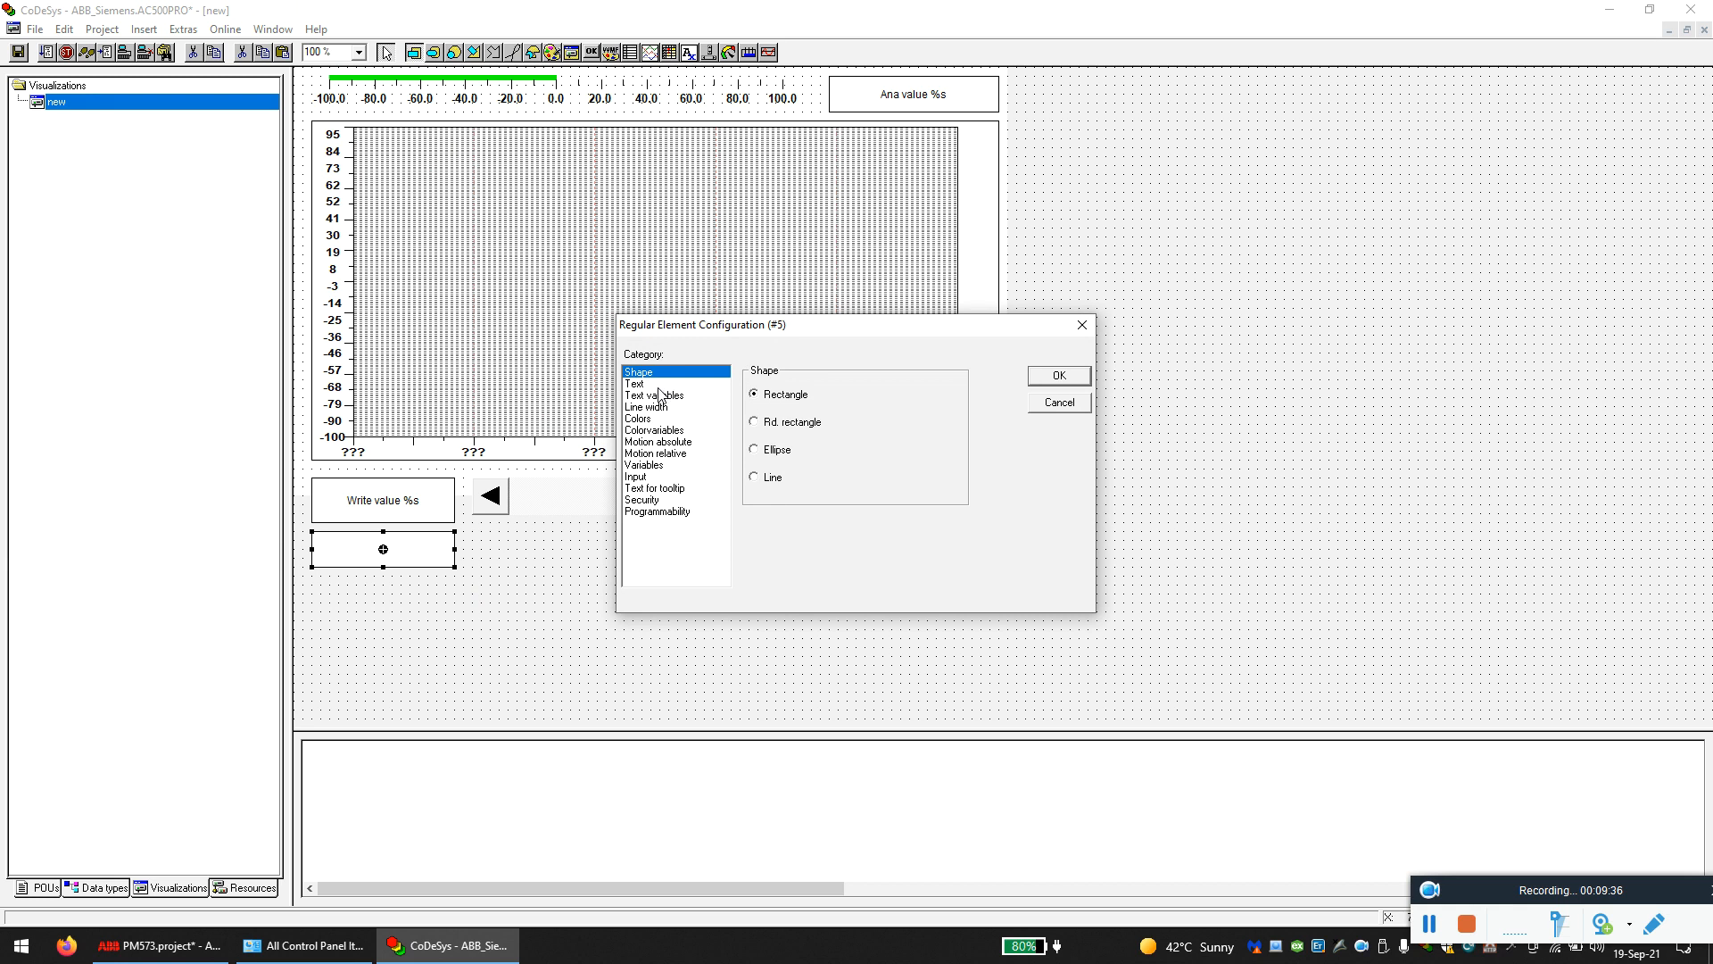
pyautogui.click(652, 383)
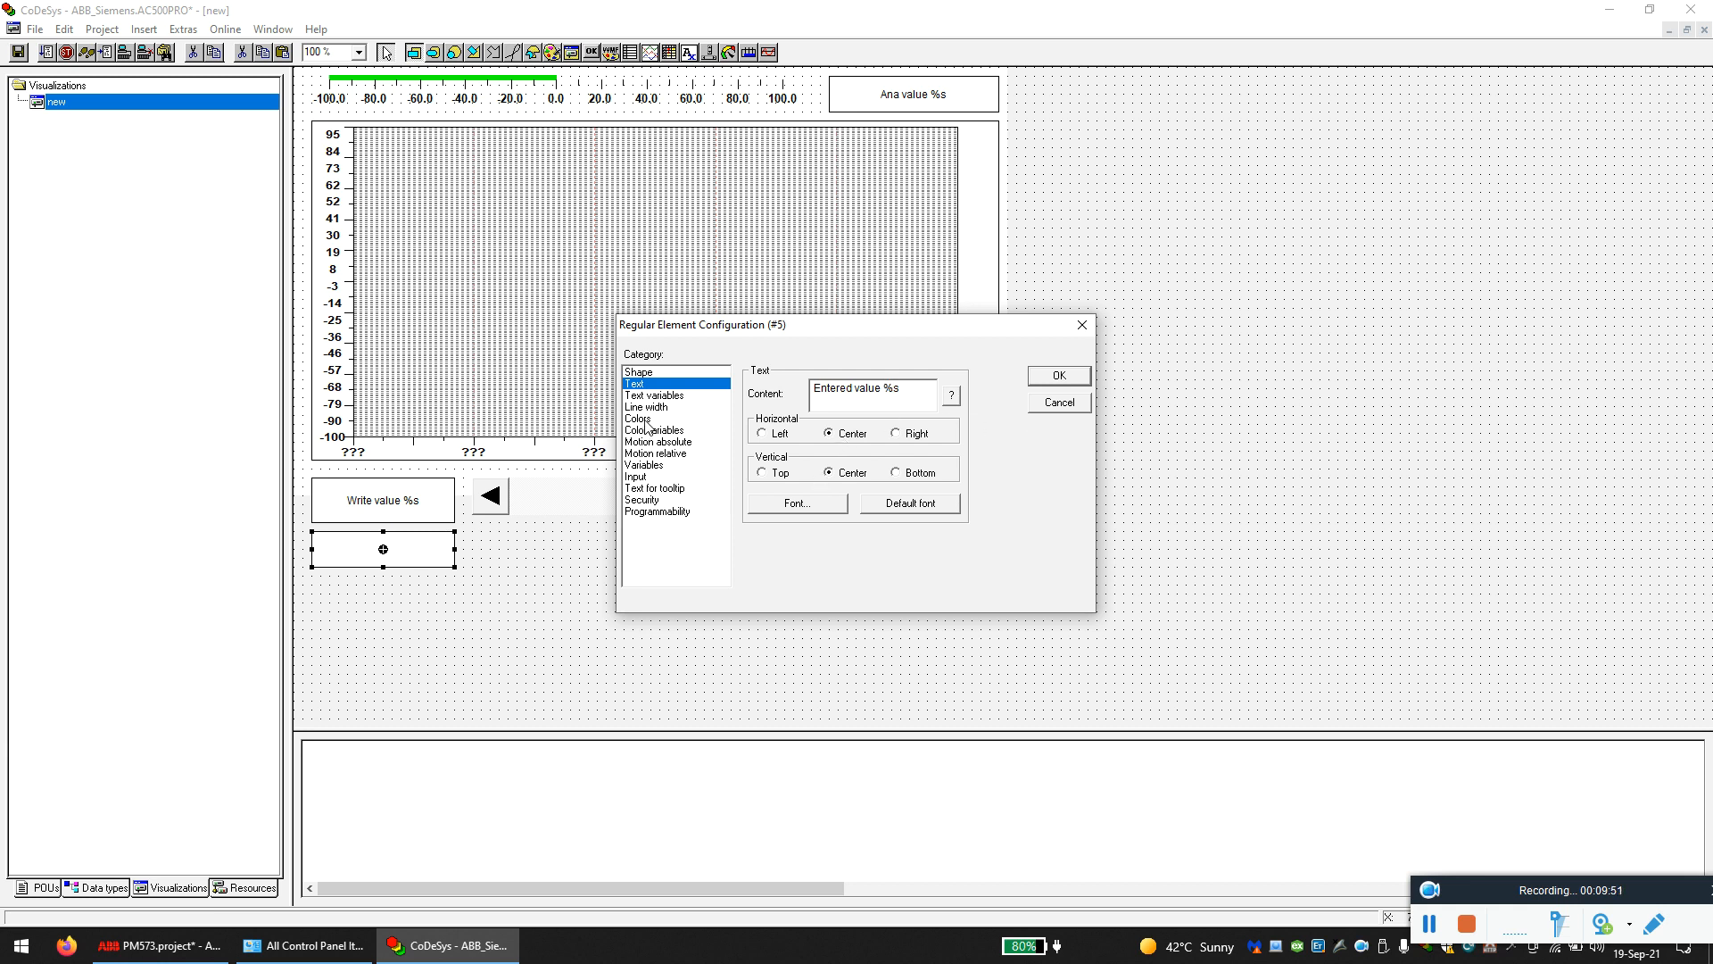
# - Link the text display of the "Entered value" rectangle to PLC_PRG.Analog_Out_Display
pyautogui.click(645, 465)
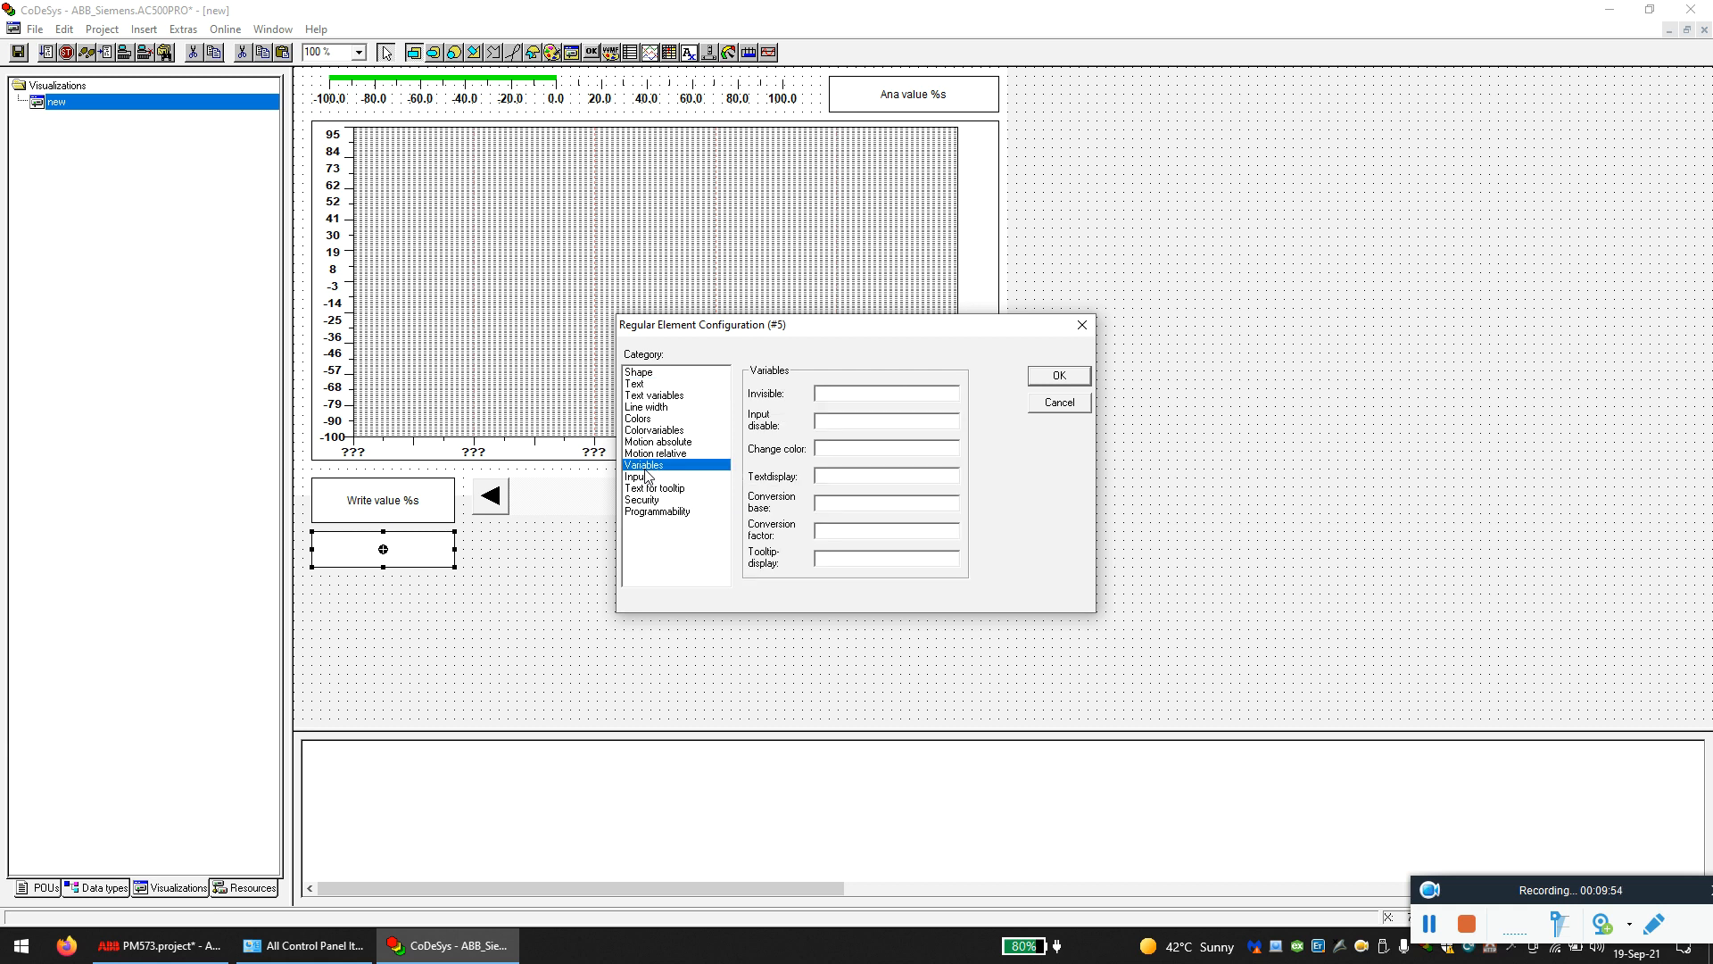
pyautogui.click(834, 476)
pyautogui.write('plc_prg.')
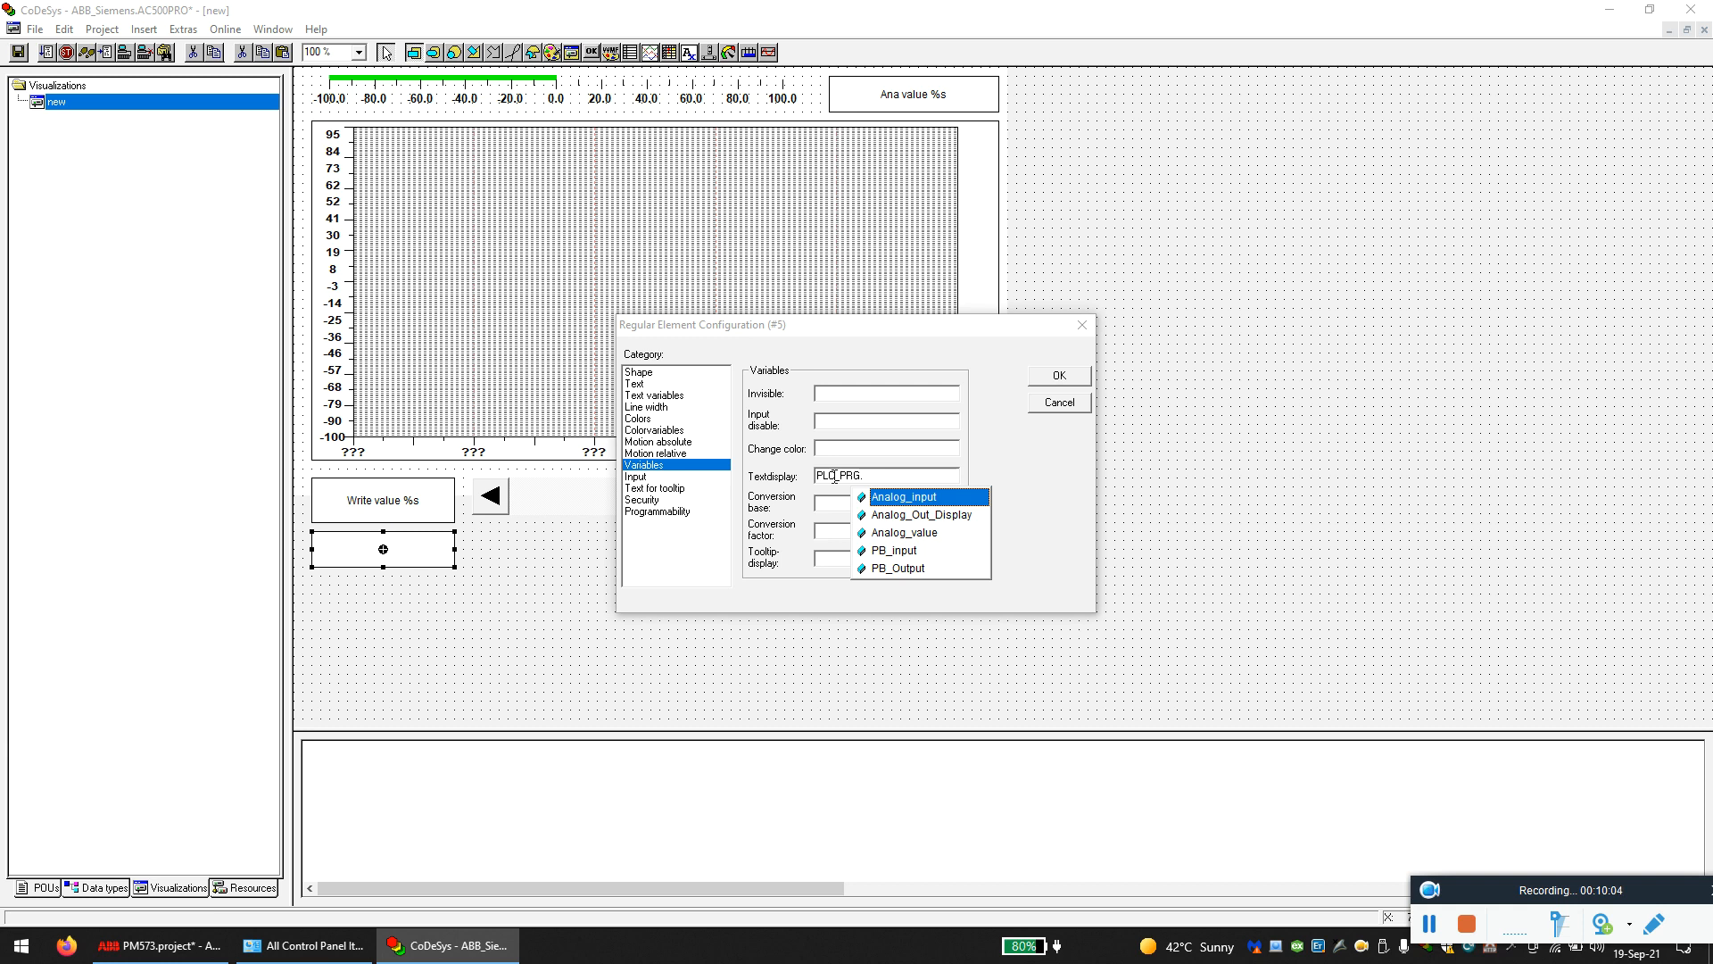
pyautogui.doubleClick(960, 517)
pyautogui.click(1059, 374)
pyautogui.click(597, 554)
# - Log in to the PLC and test the scrollbar by moving its slider to several positions, ending at -22
pyautogui.click(225, 29)
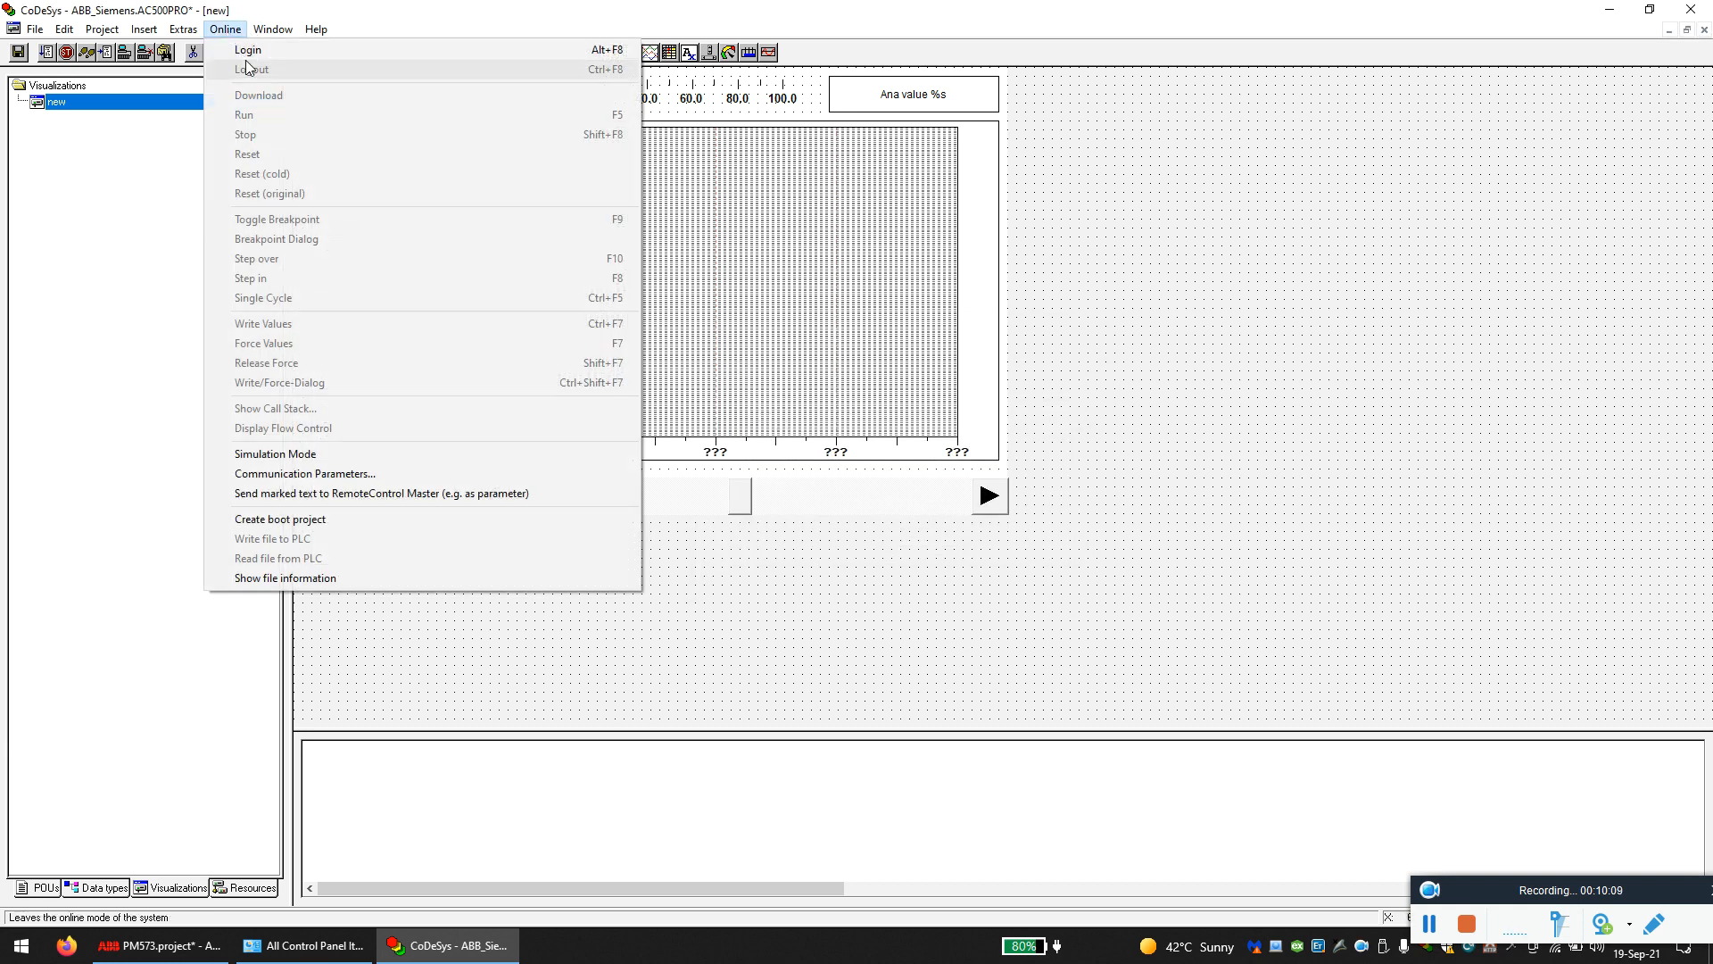
pyautogui.click(259, 47)
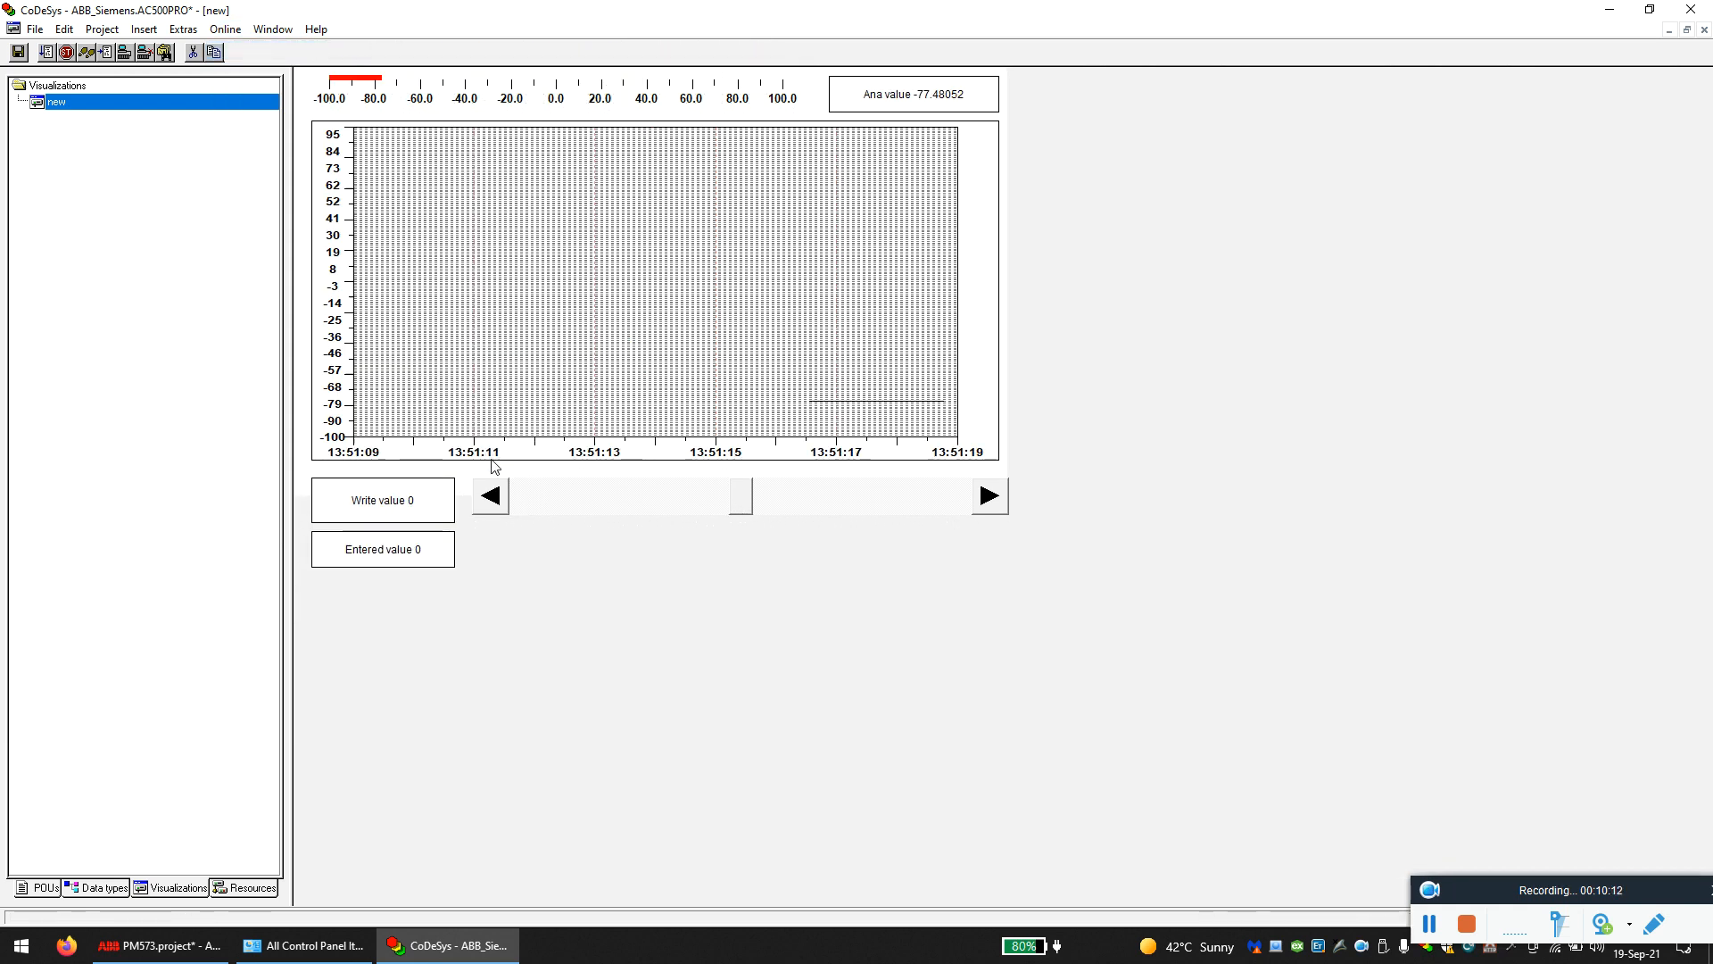
pyautogui.click(803, 502)
pyautogui.click(862, 505)
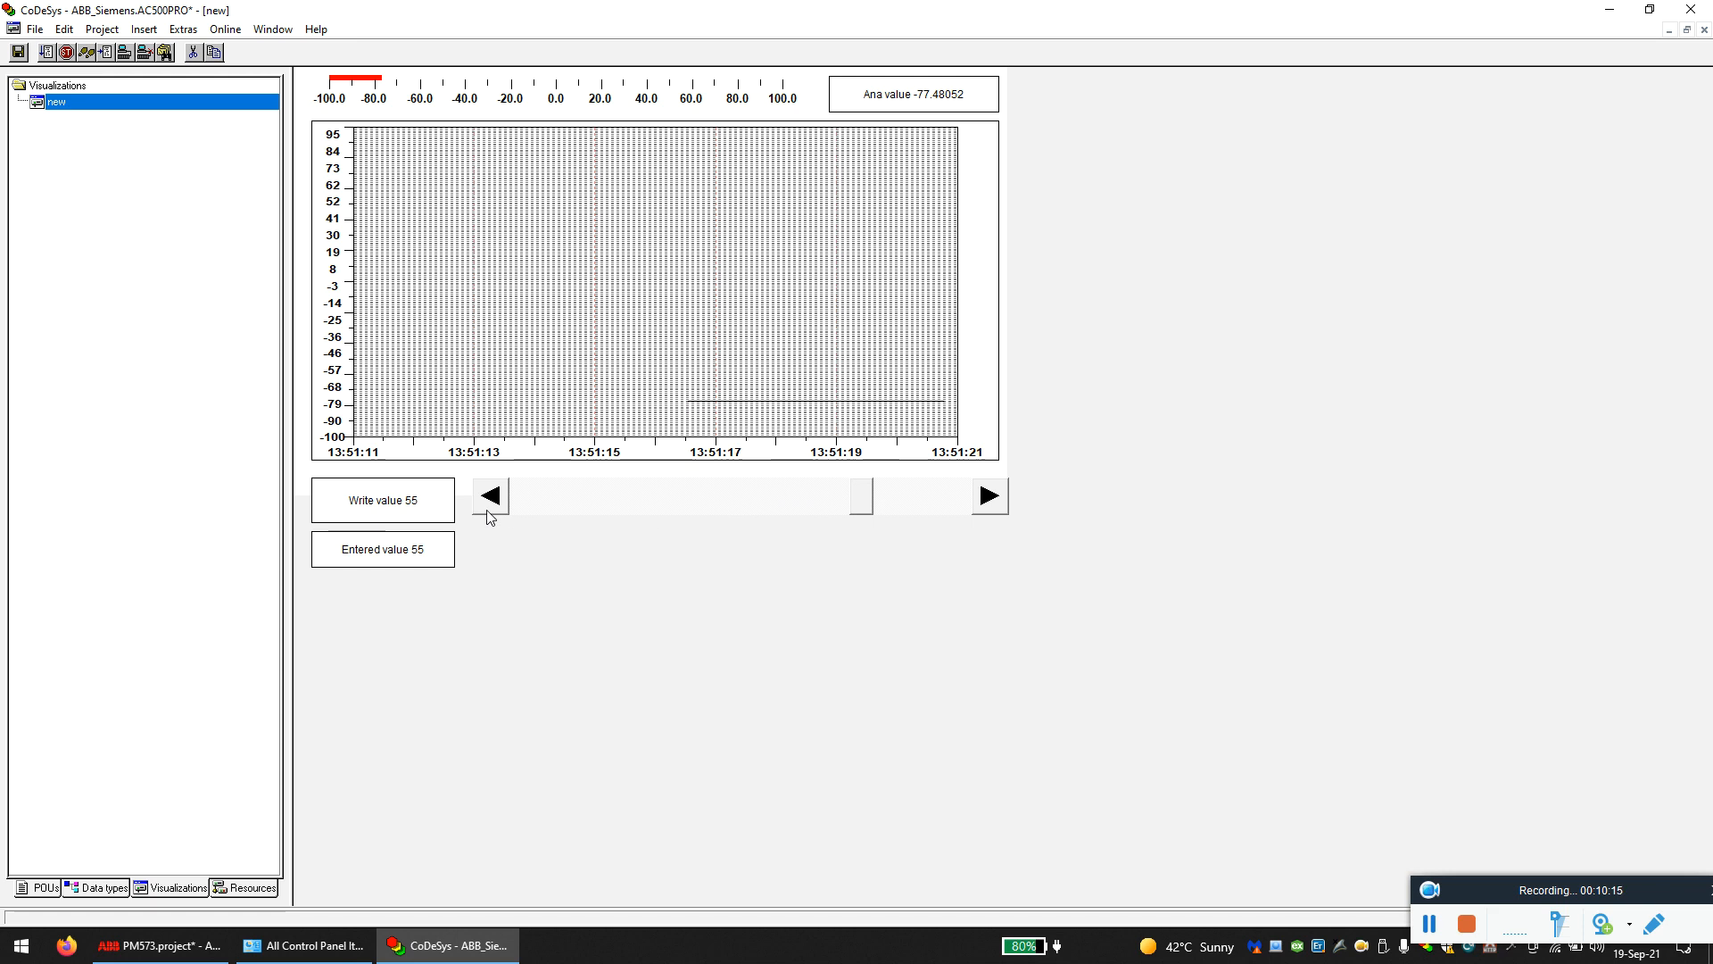
pyautogui.click(657, 505)
pyautogui.click(581, 501)
pyautogui.click(826, 502)
pyautogui.click(889, 492)
pyautogui.click(693, 492)
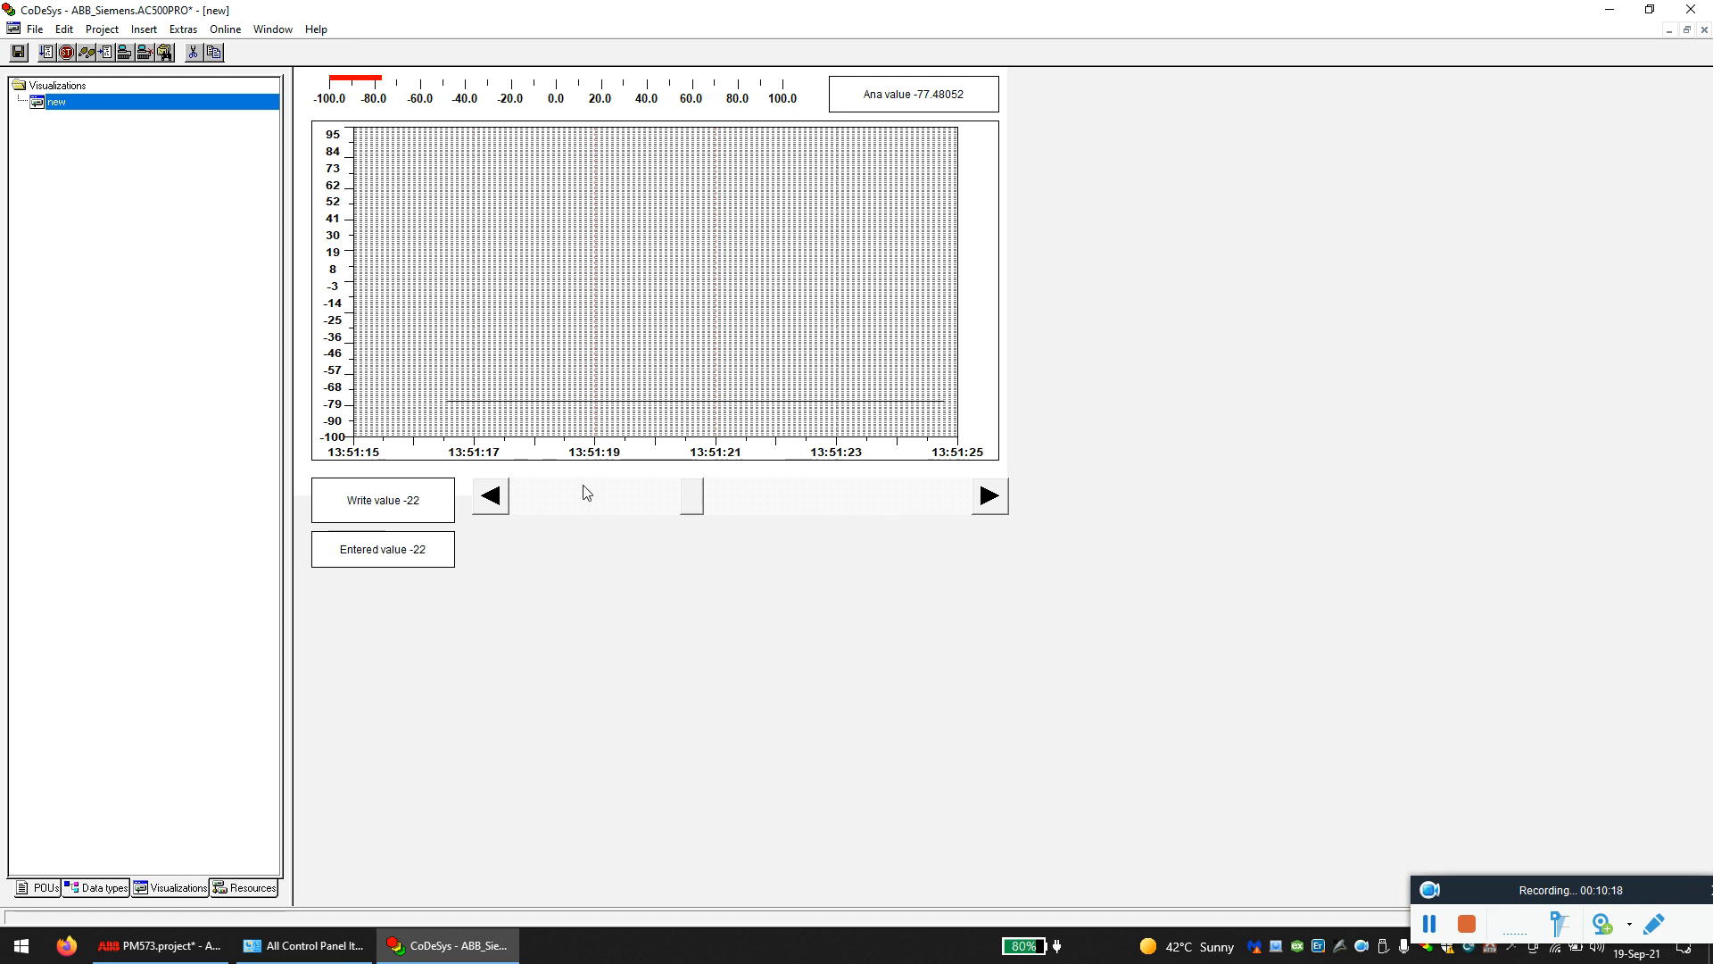
# - Examine the online values of Analog_input and Analog_Out_Display in the PLC_PRG program and return to the "new" visualization
pyautogui.click(38, 888)
pyautogui.doubleClick(102, 102)
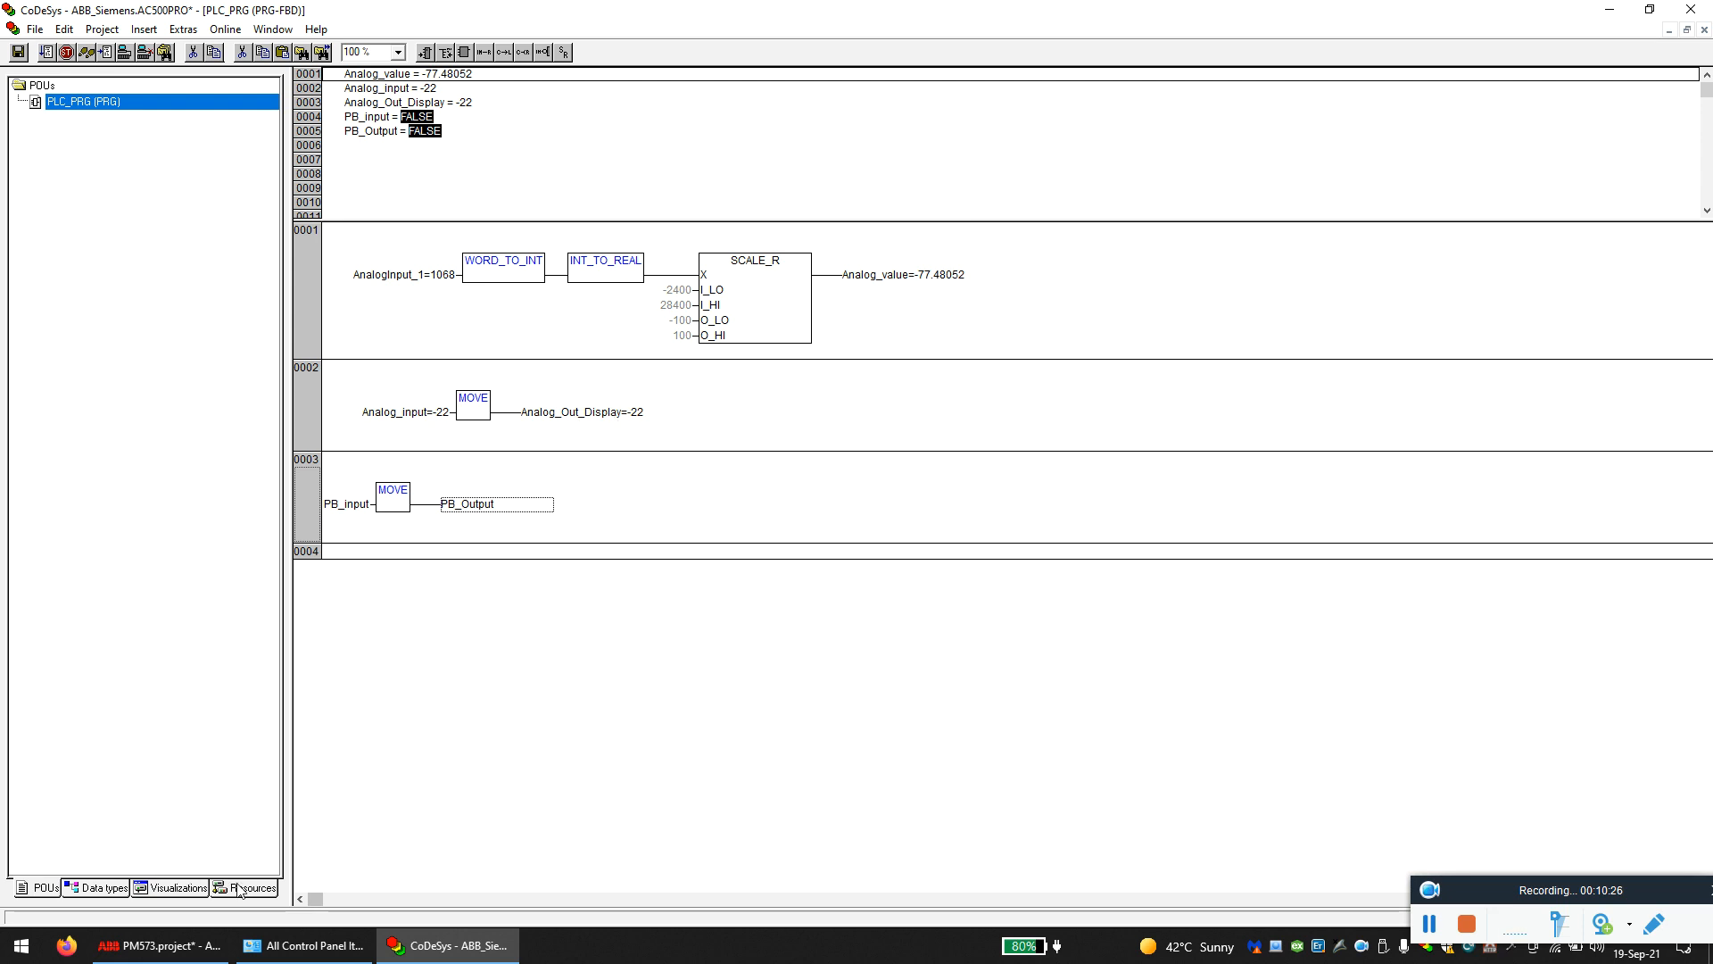
pyautogui.click(174, 887)
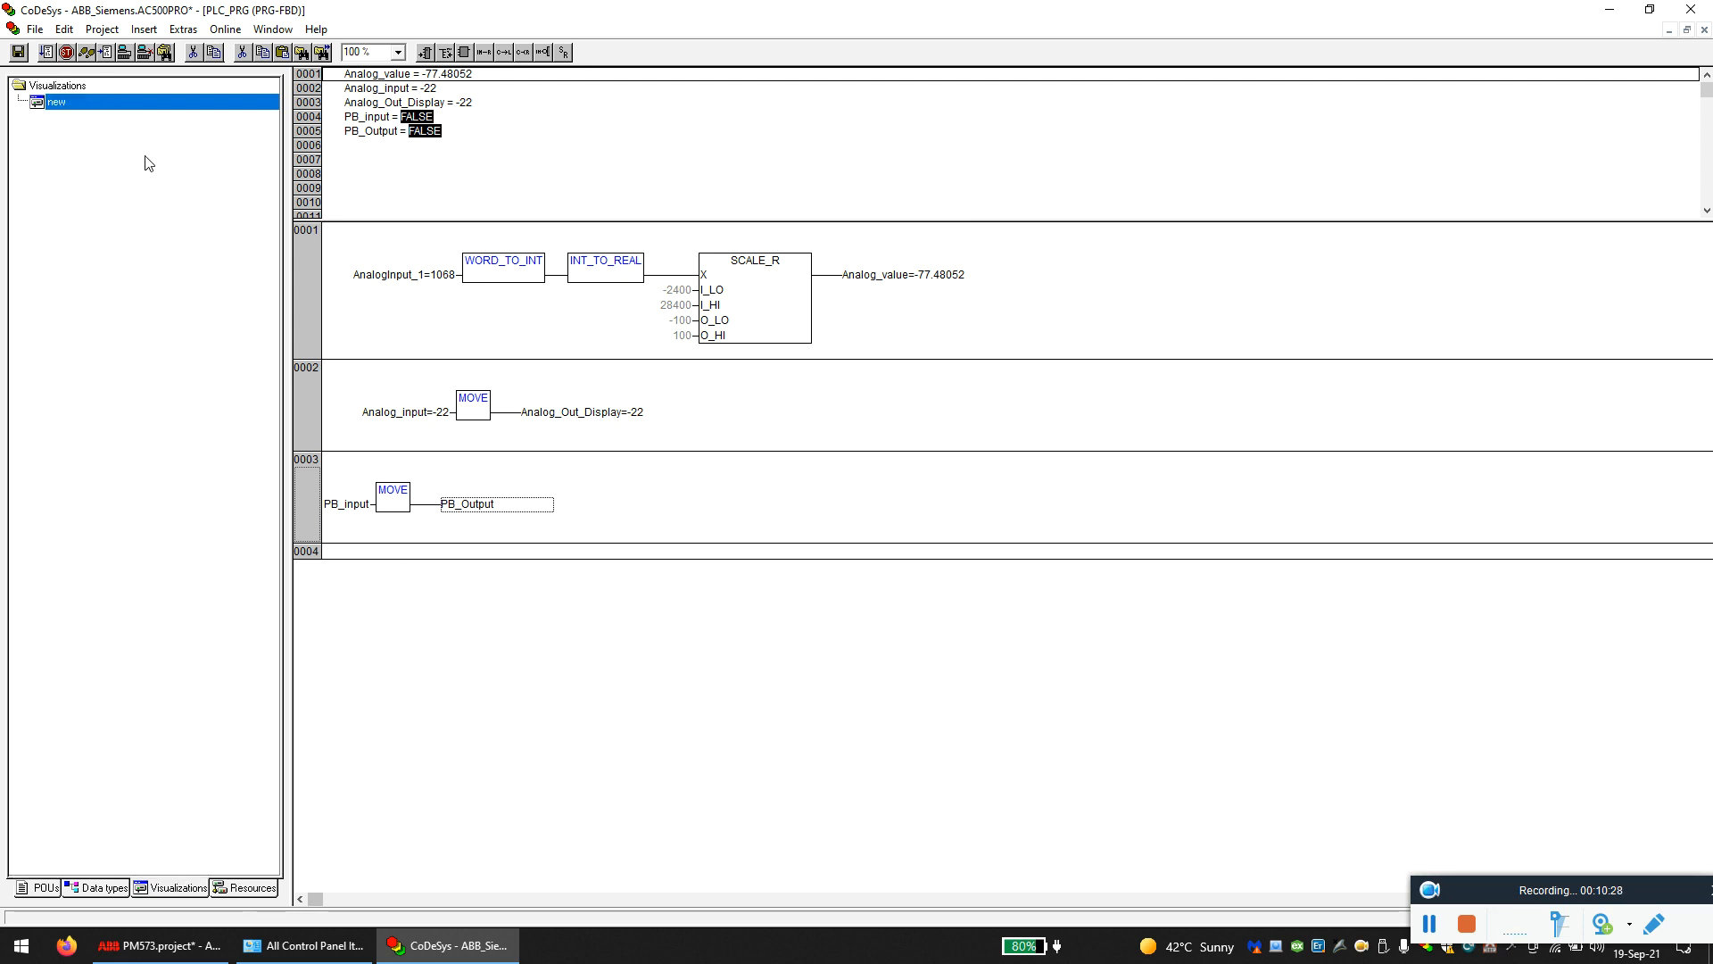
pyautogui.doubleClick(119, 107)
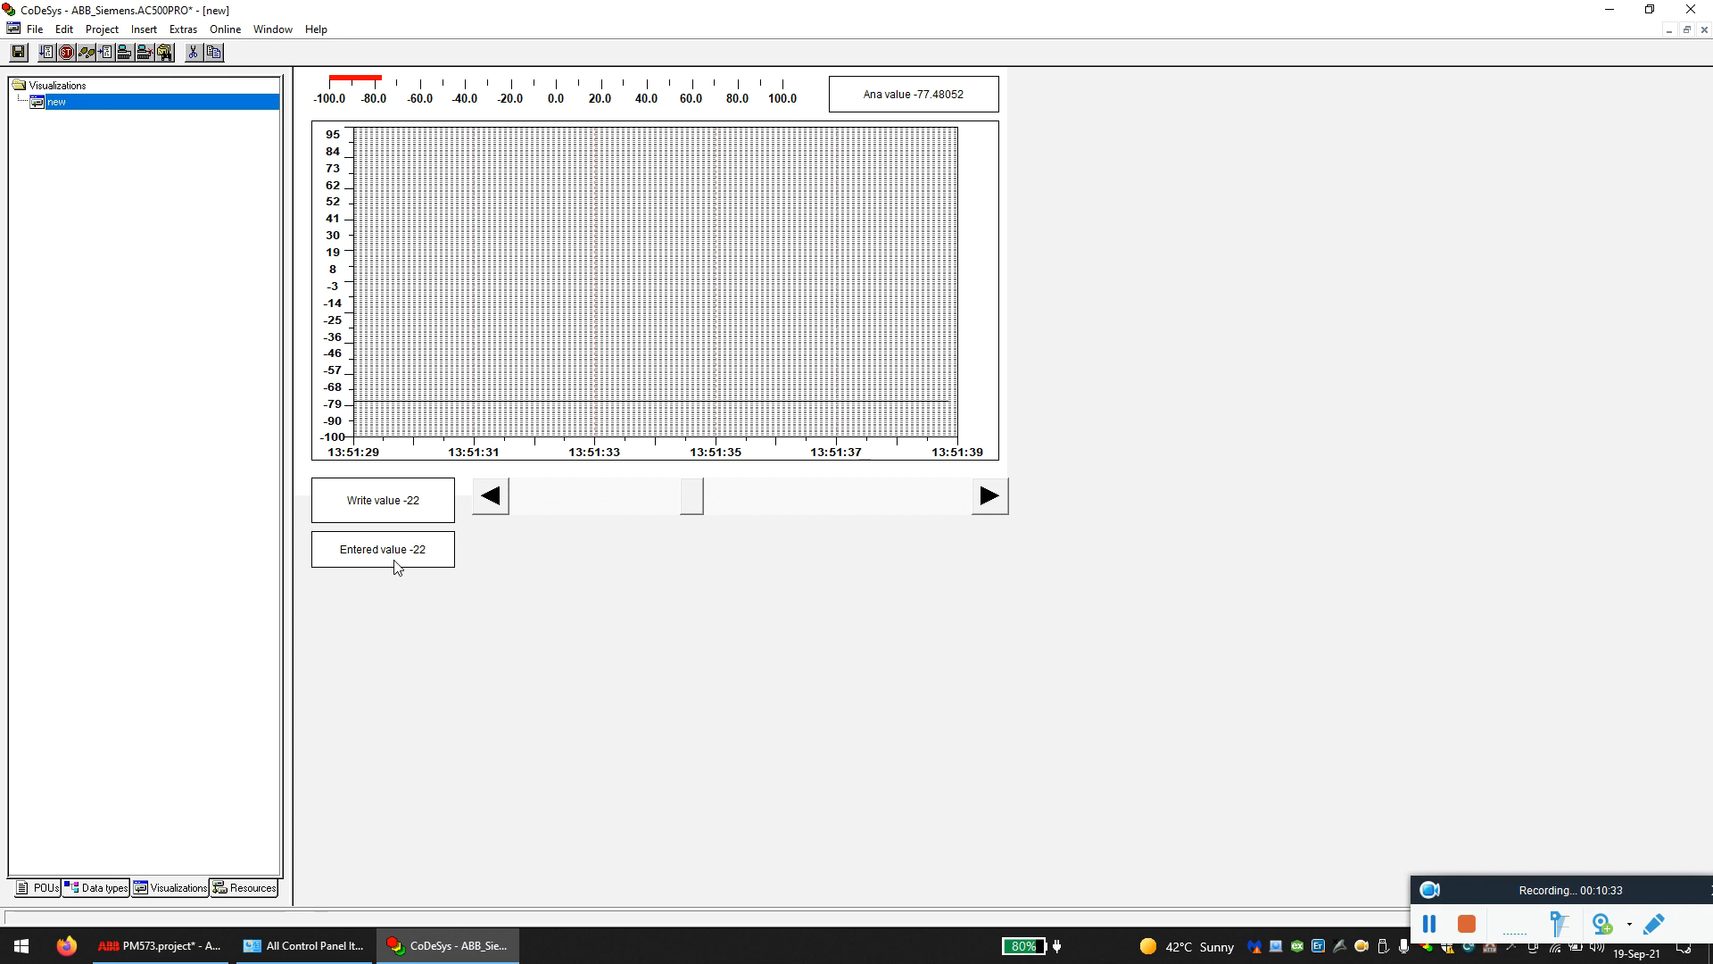
# - Log out of the PLC and draw a button with the text "button" below the scrollbar
pyautogui.click(225, 29)
pyautogui.click(241, 69)
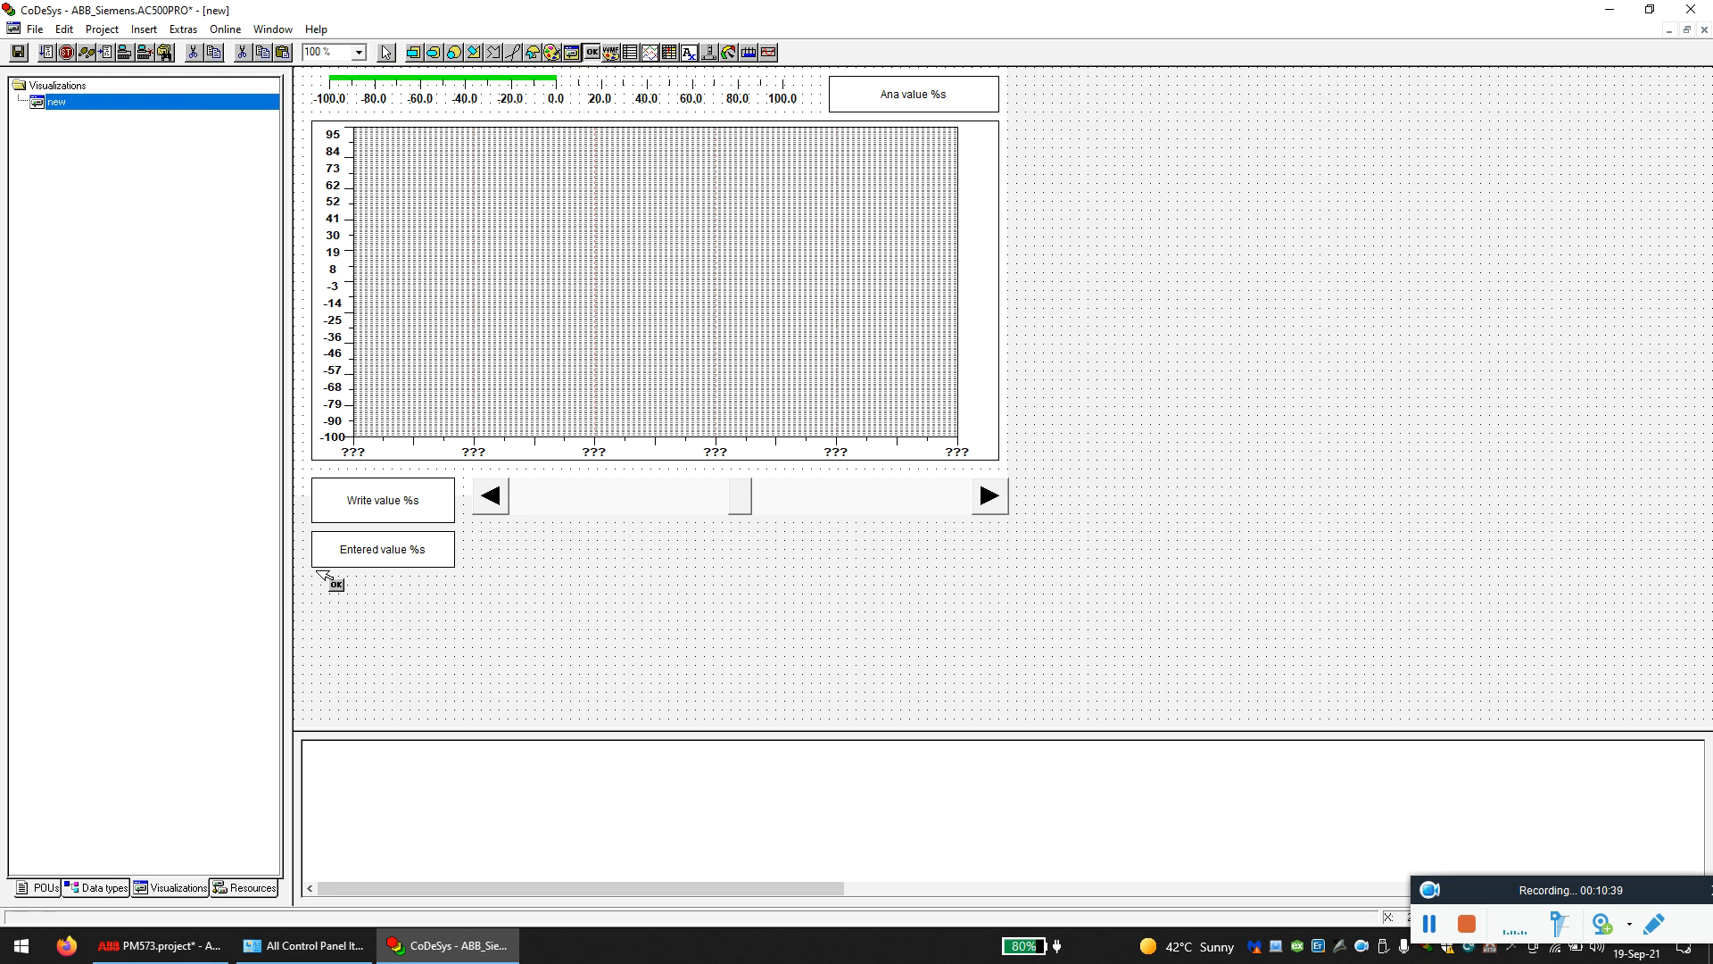
pyautogui.moveTo(543, 540)
pyautogui.mouseDown()
pyautogui.moveTo(641, 607)
pyautogui.moveTo(727, 600)
pyautogui.moveTo(714, 594)
pyautogui.mouseUp()
pyautogui.doubleClick(587, 569)
pyautogui.click(715, 384)
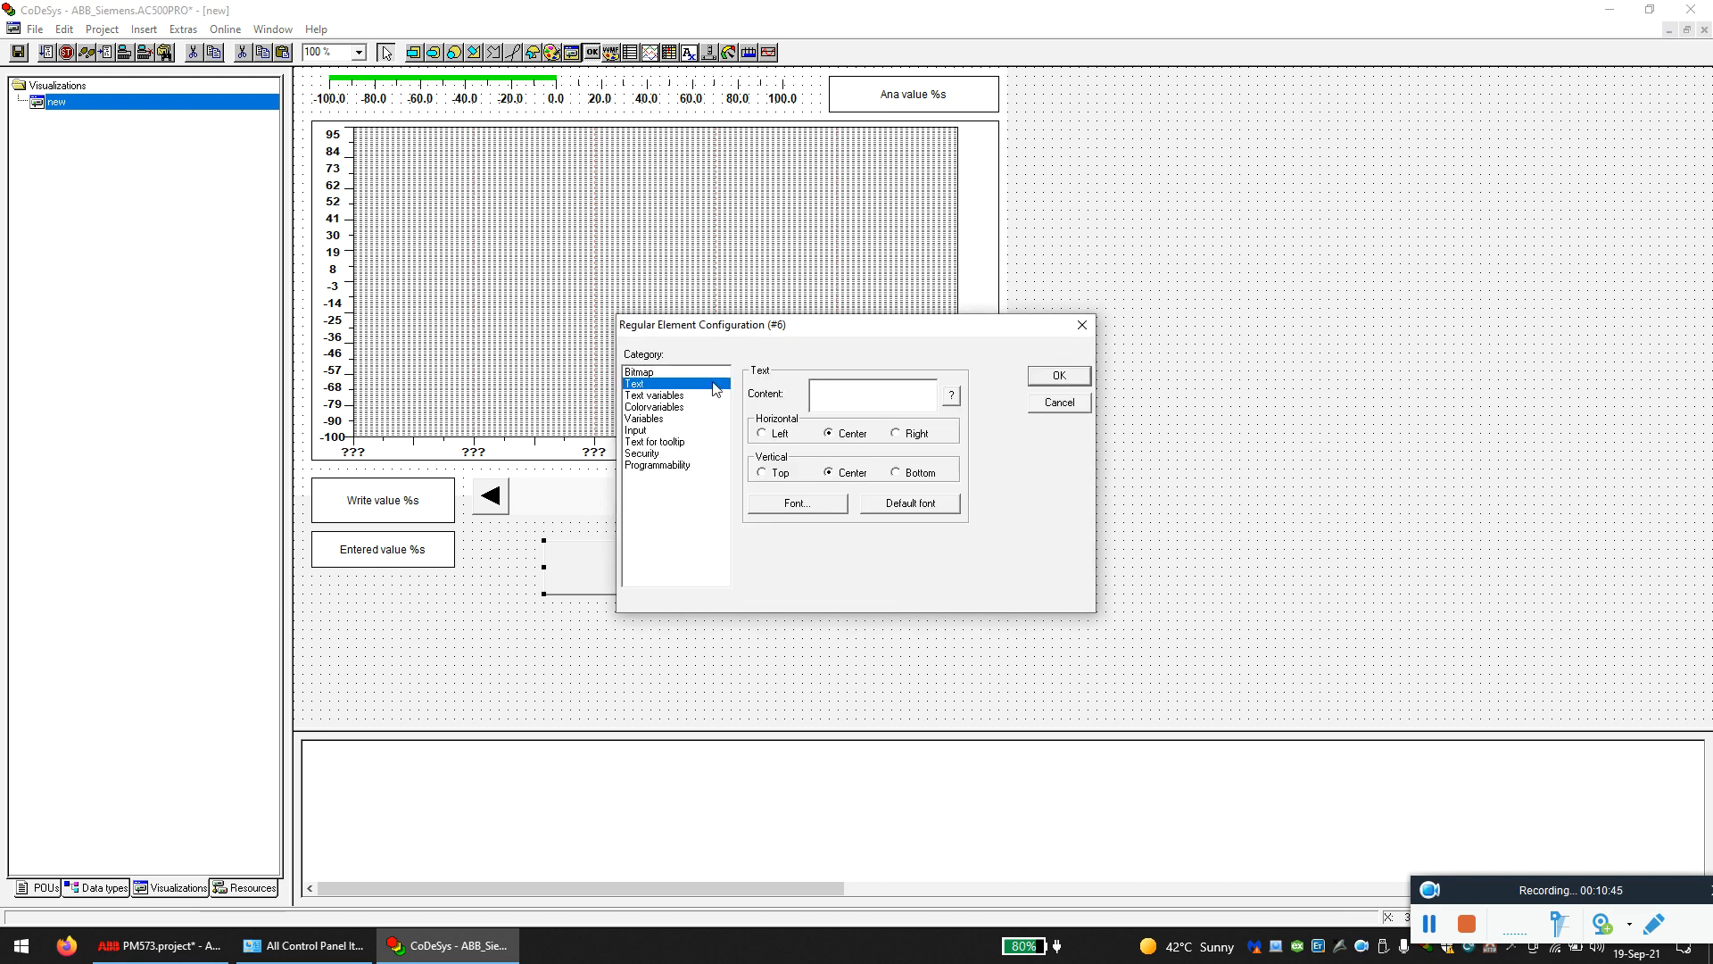
pyautogui.write('bo')
# - Enable the button's tap variable input and link it to PLC_PRG.PB_input
pyautogui.click(637, 432)
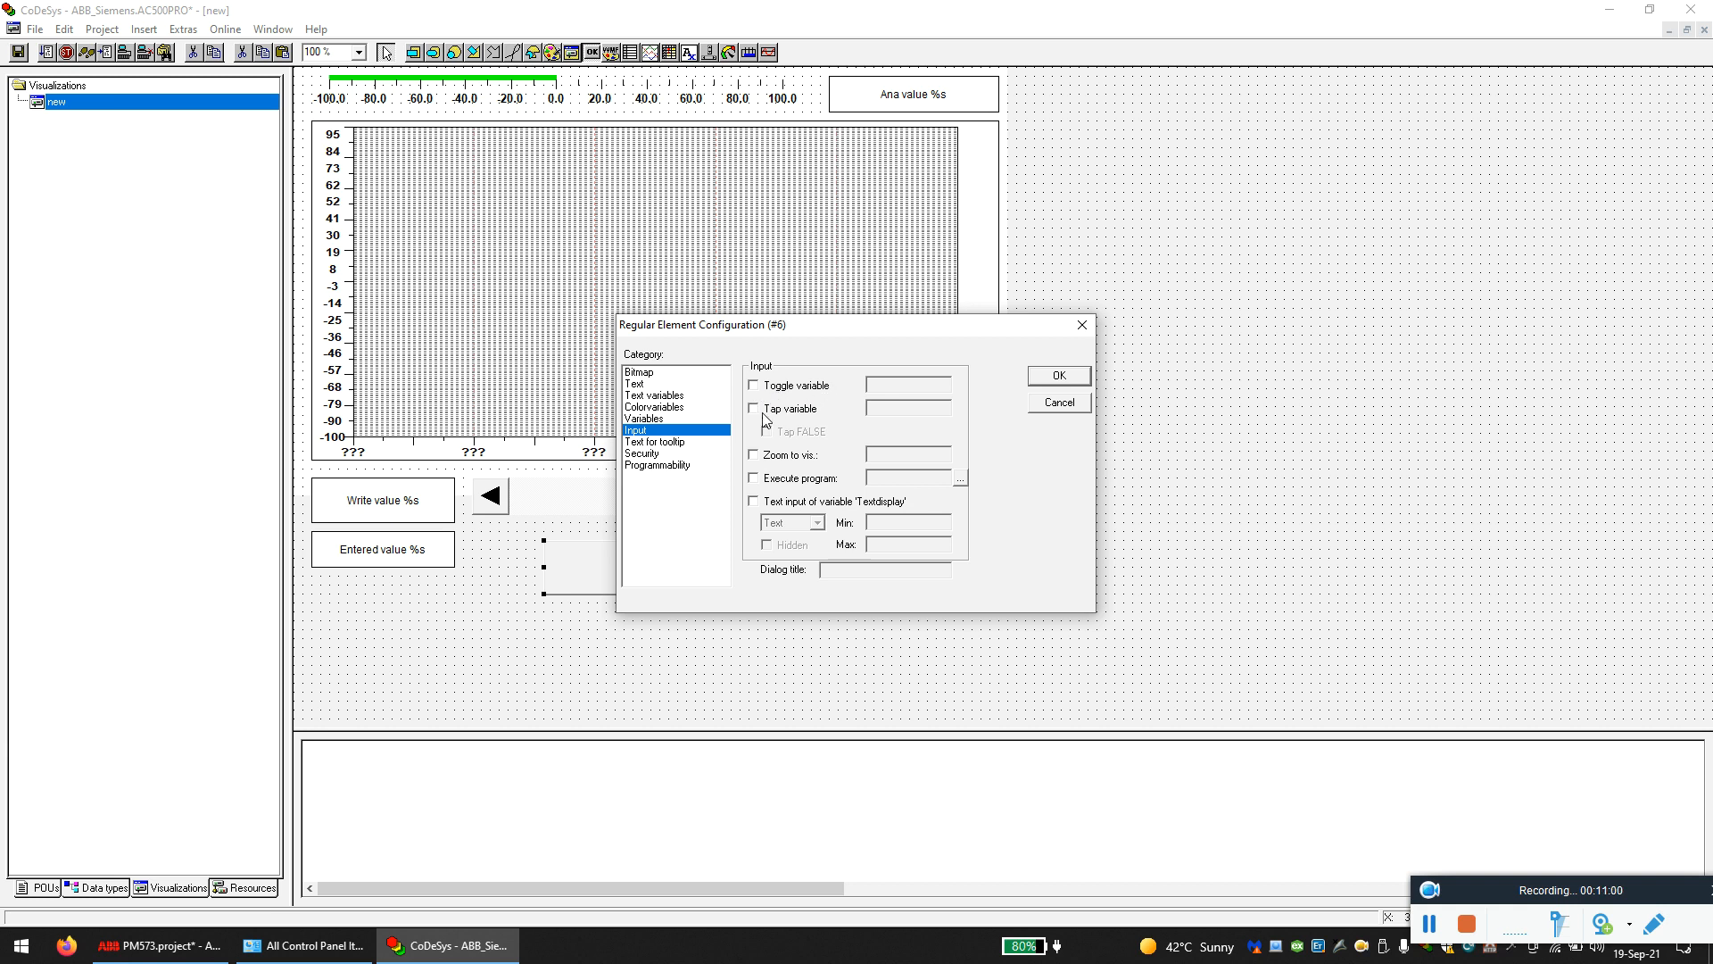
pyautogui.click(754, 410)
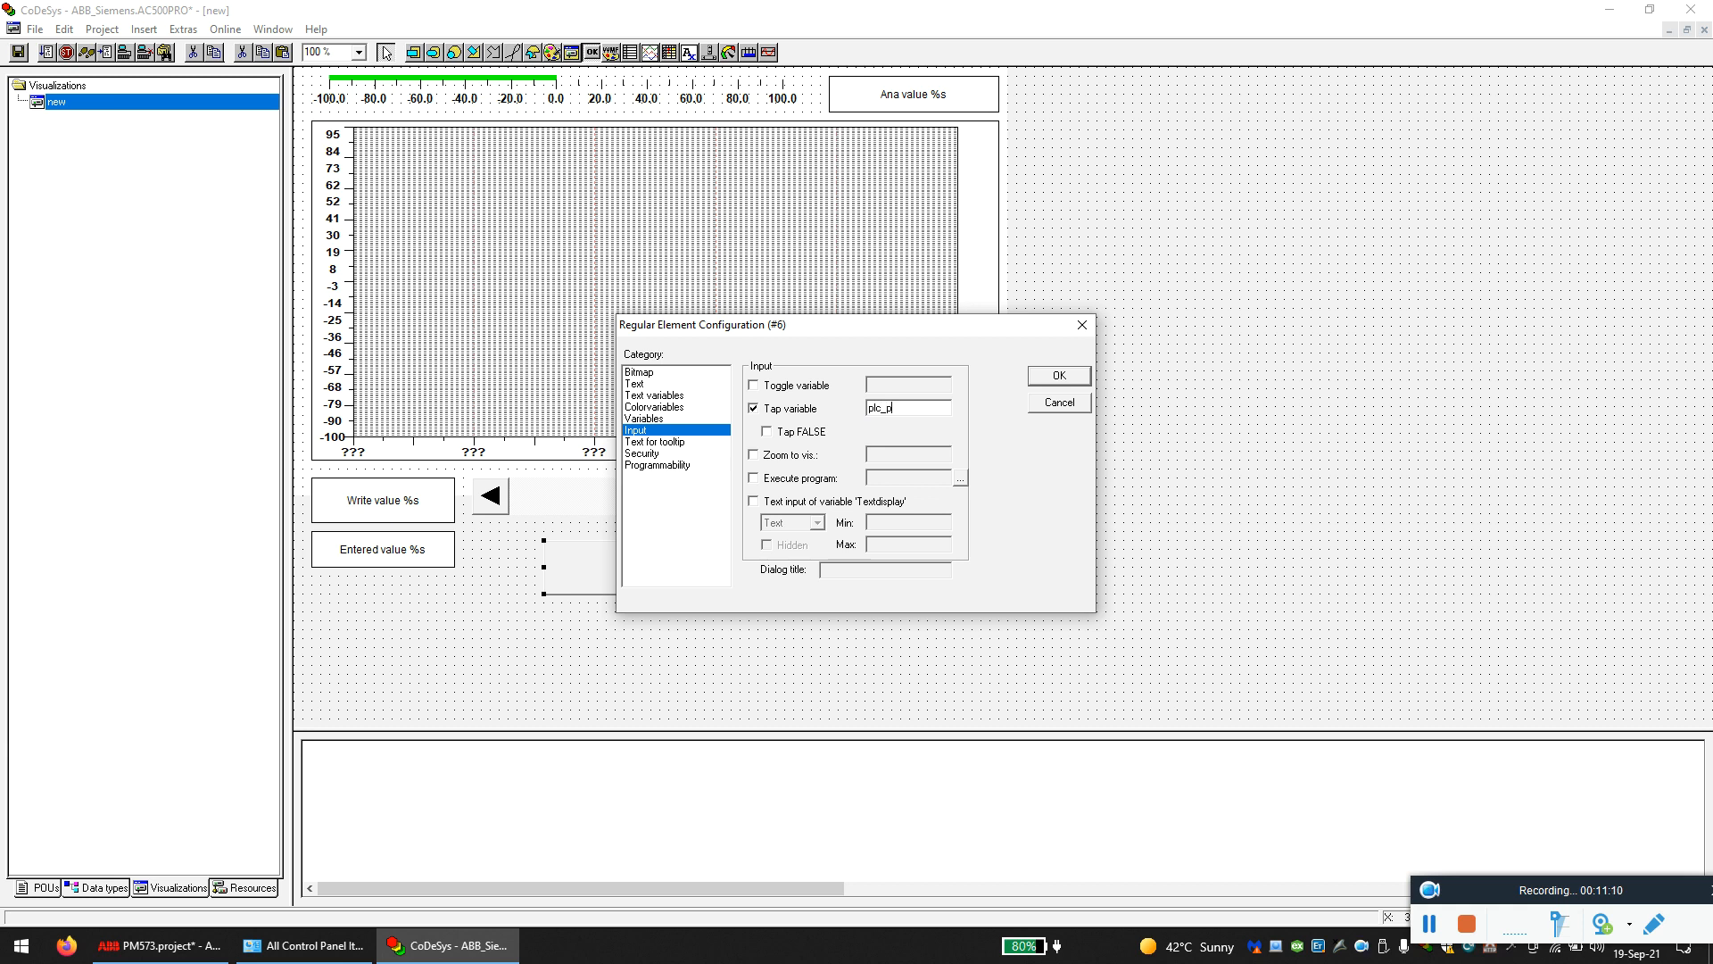
pyautogui.write('.')
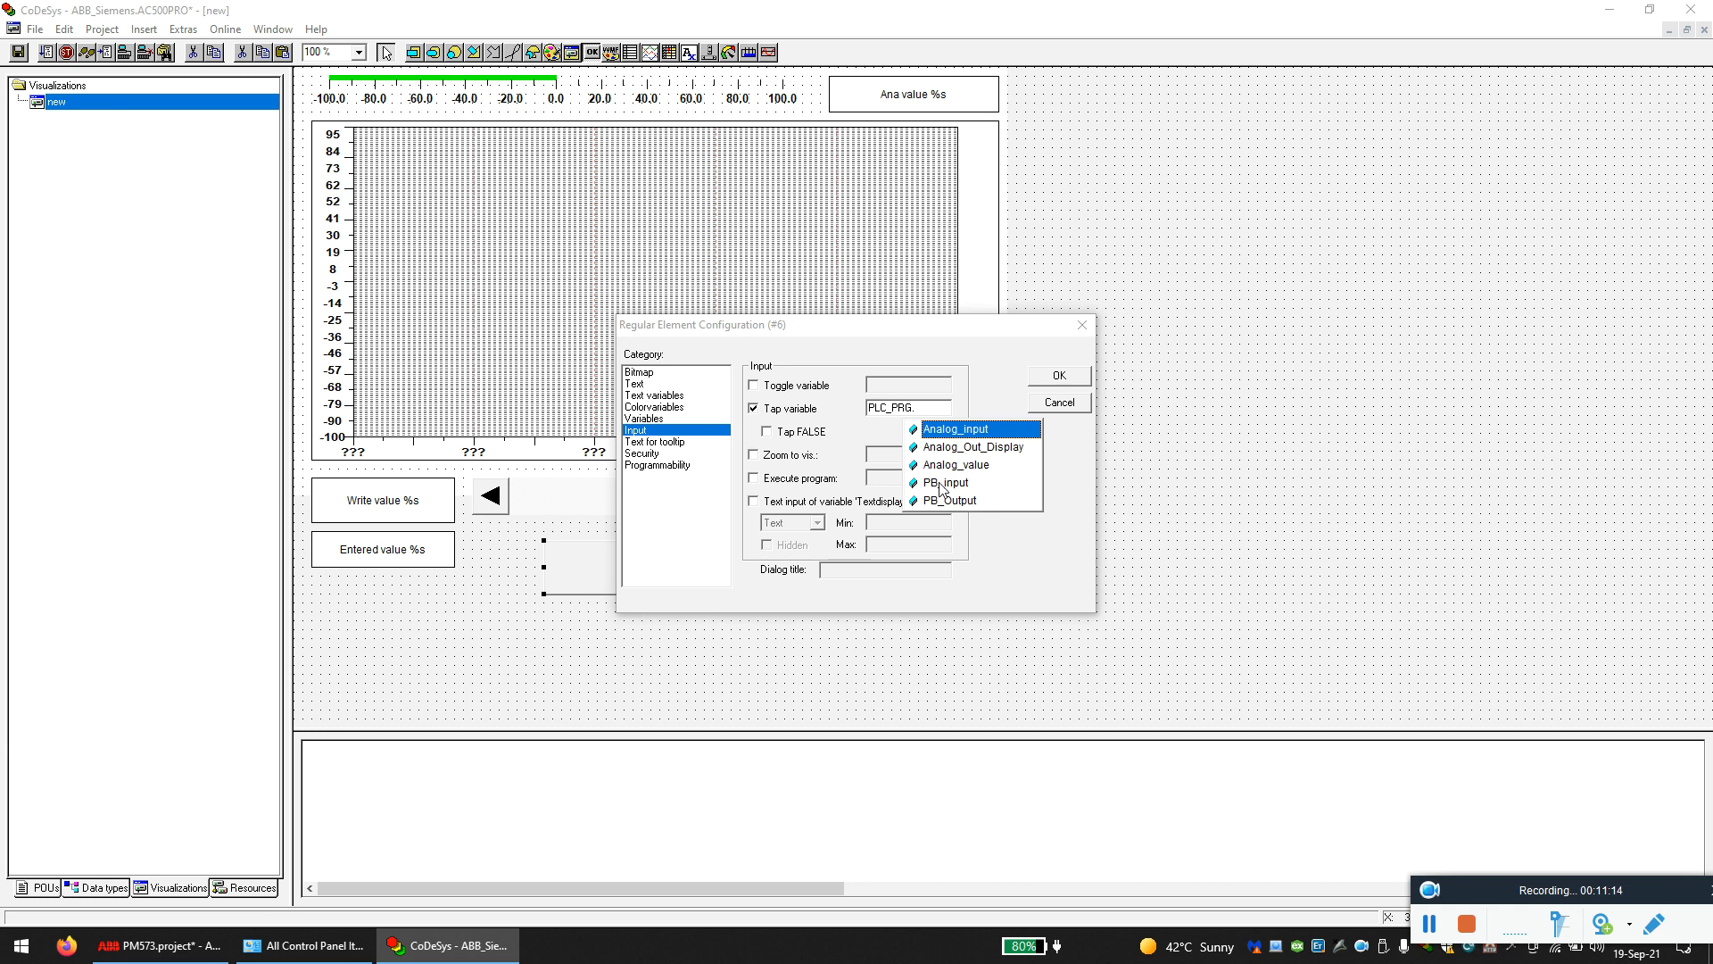
pyautogui.click(944, 482)
pyautogui.click(1059, 375)
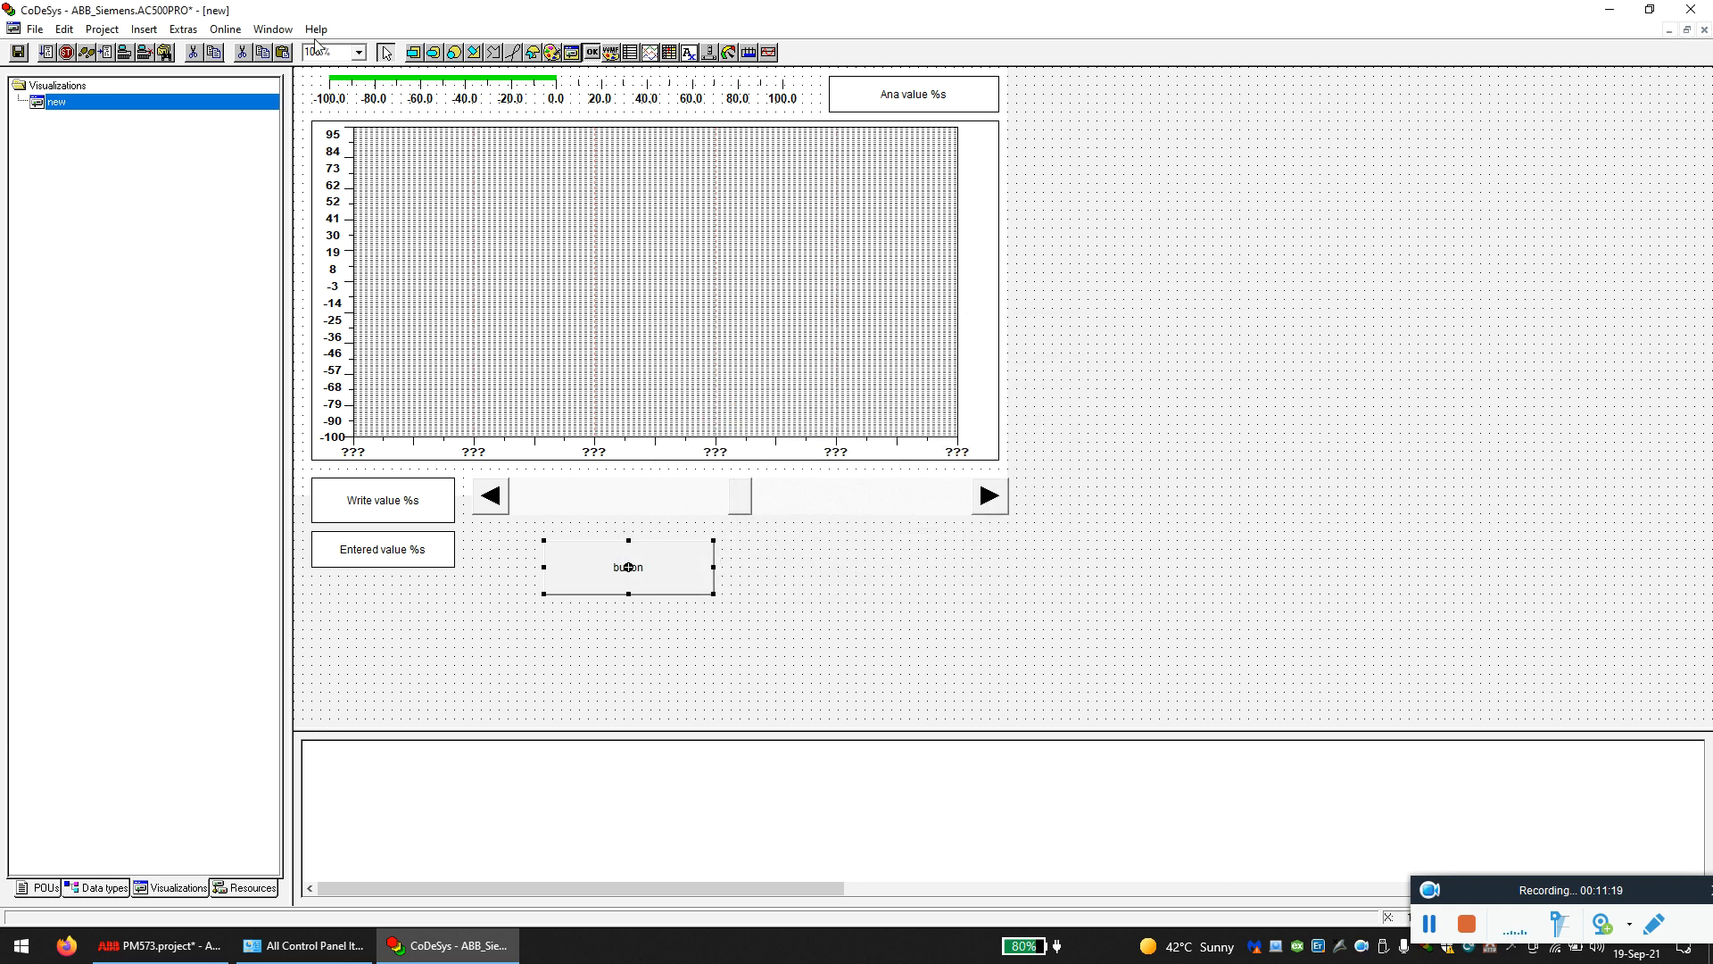
# - Draw an ellipse to the right of the button with a green inside colour and a red alarm inside colour
pyautogui.click(454, 53)
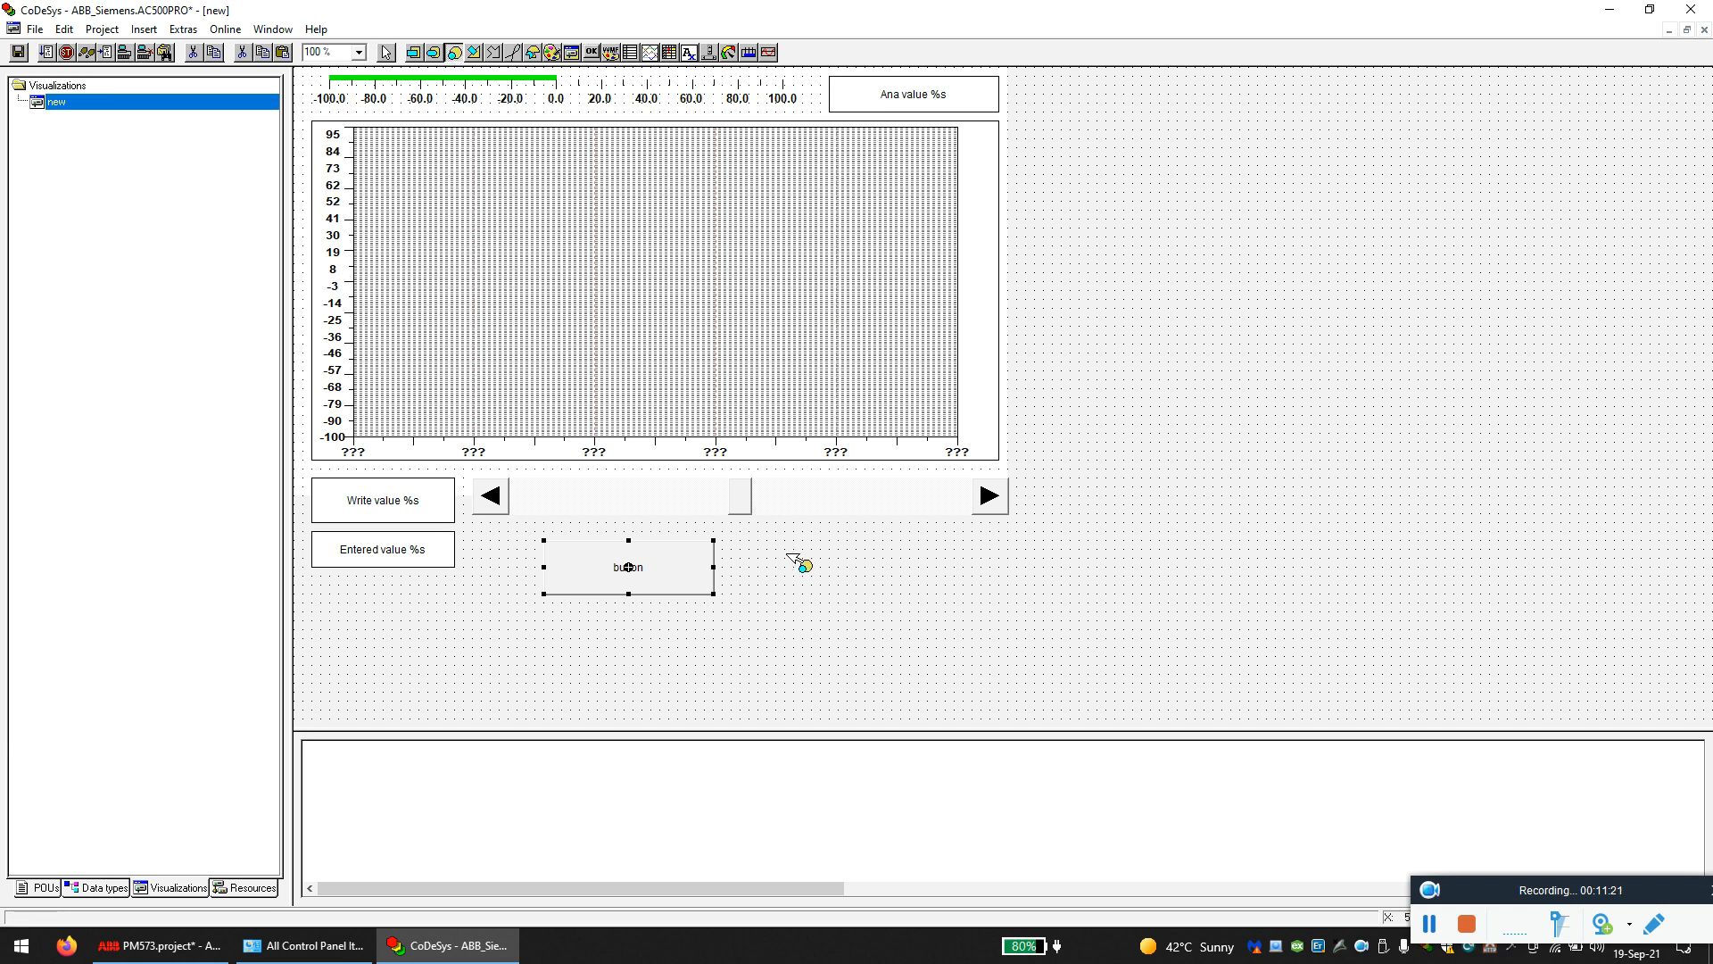
pyautogui.moveTo(794, 584)
pyautogui.mouseDown()
pyautogui.moveTo(865, 639)
pyautogui.moveTo(793, 568)
pyautogui.mouseUp()
pyautogui.doubleClick(793, 567)
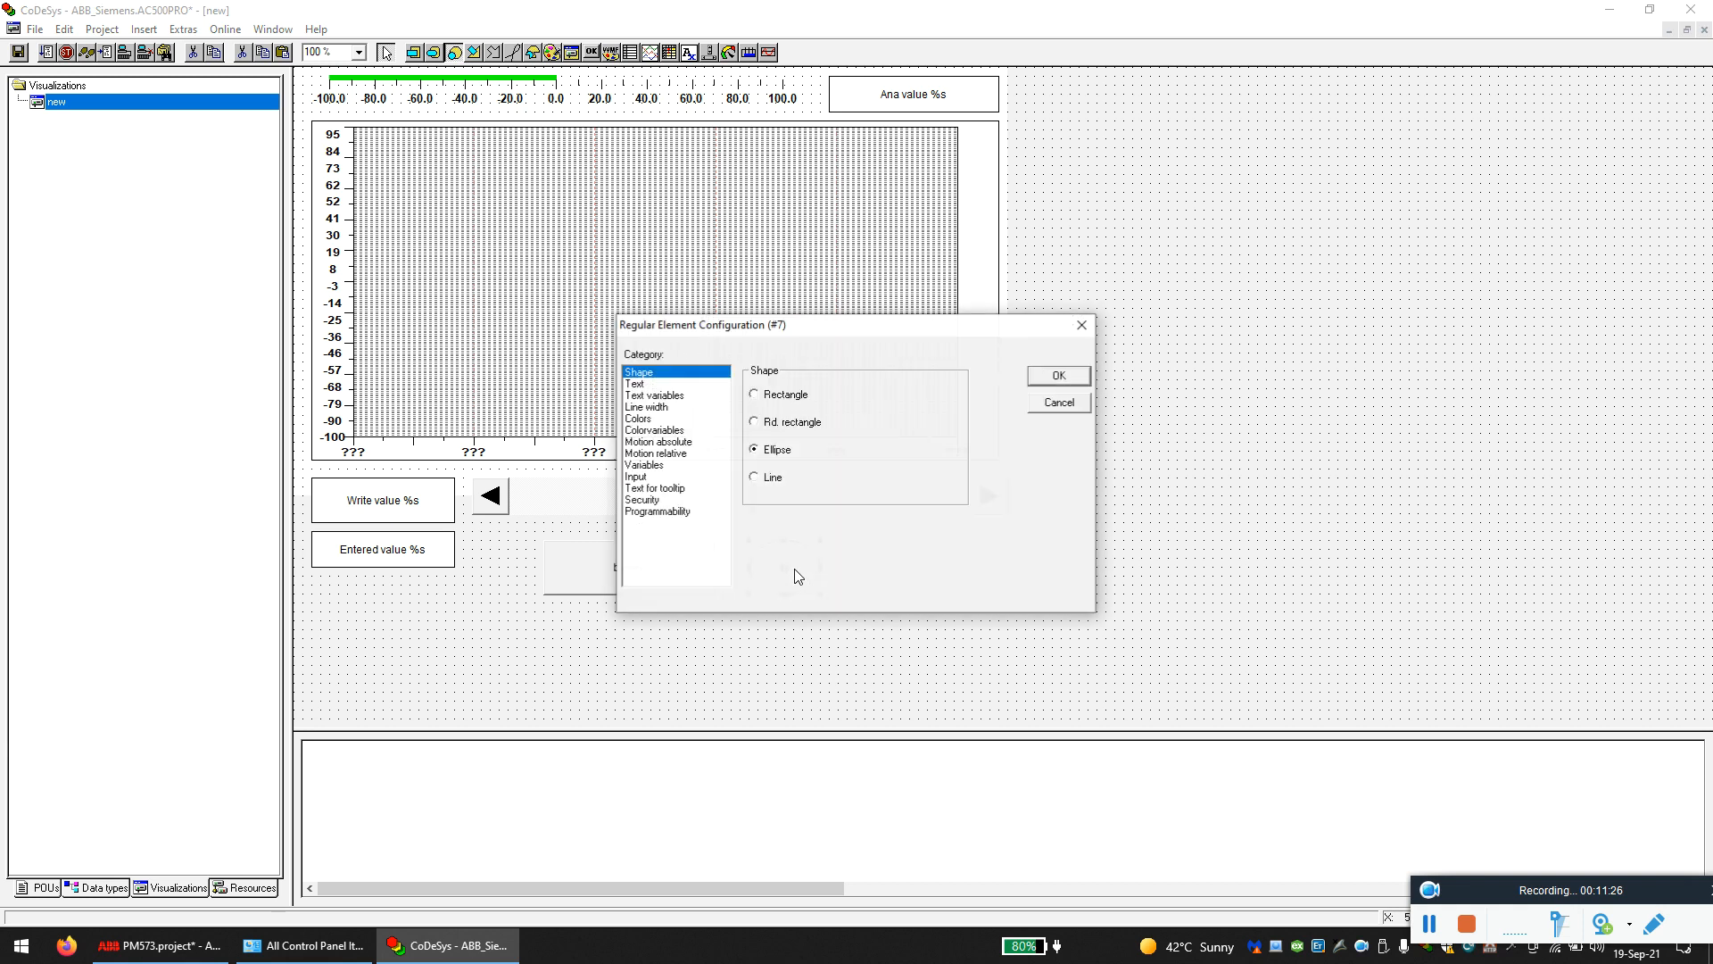
pyautogui.click(636, 419)
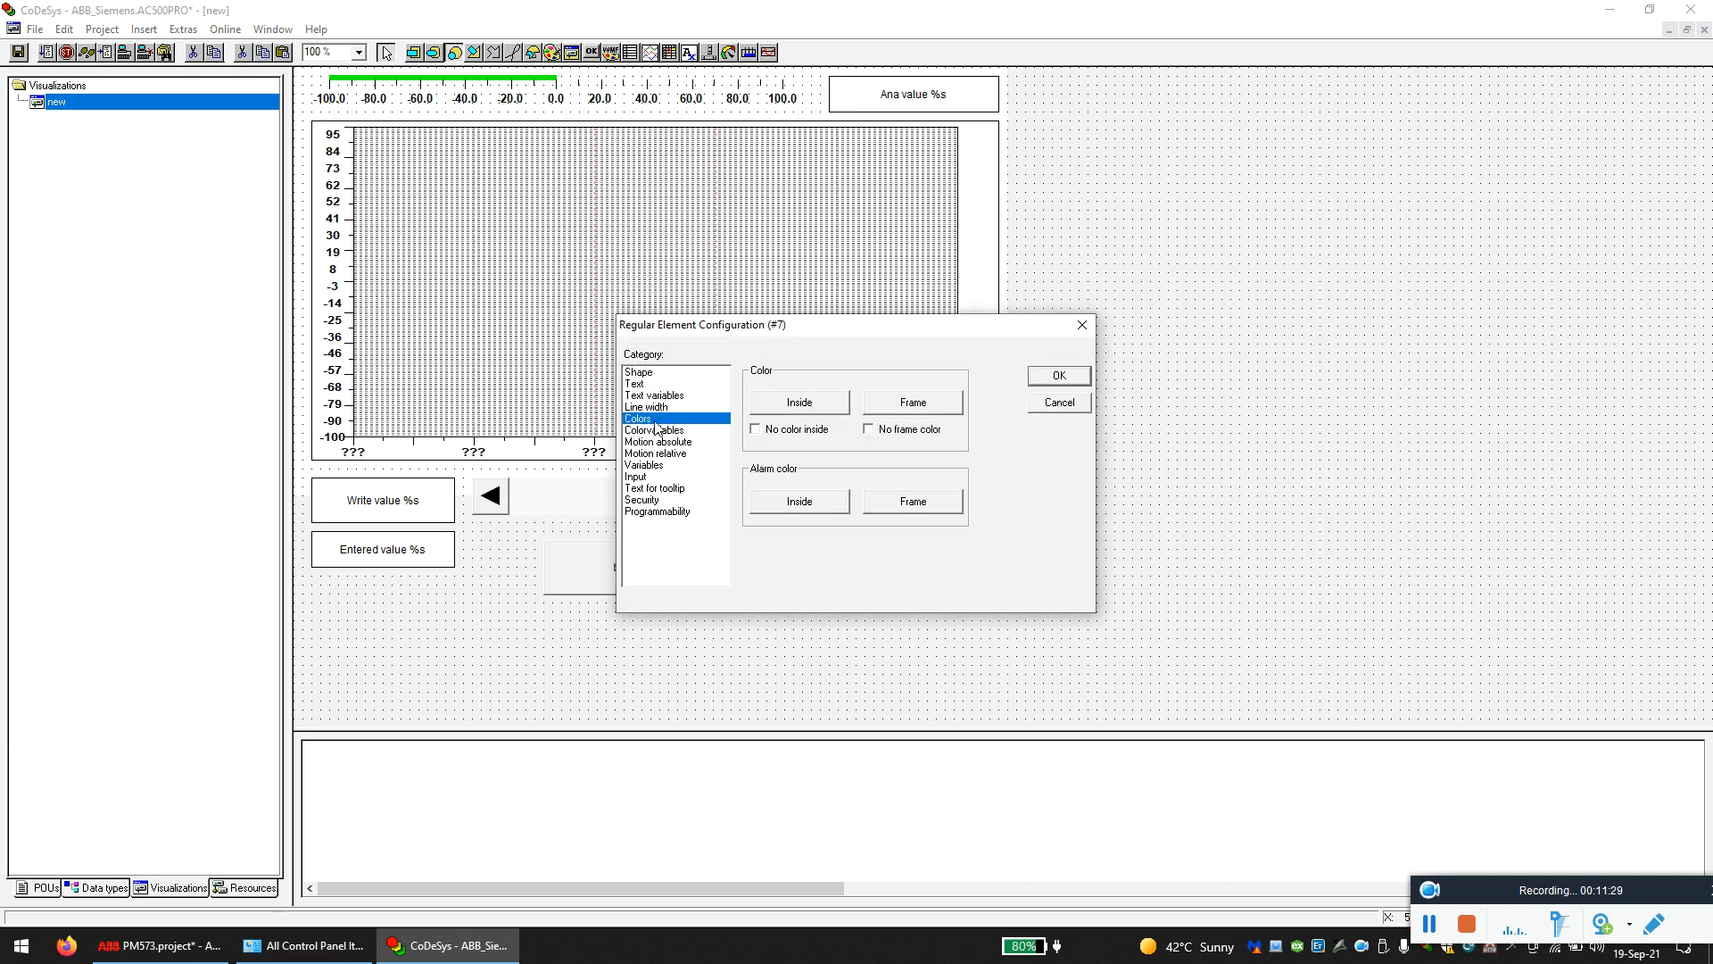
pyautogui.click(802, 403)
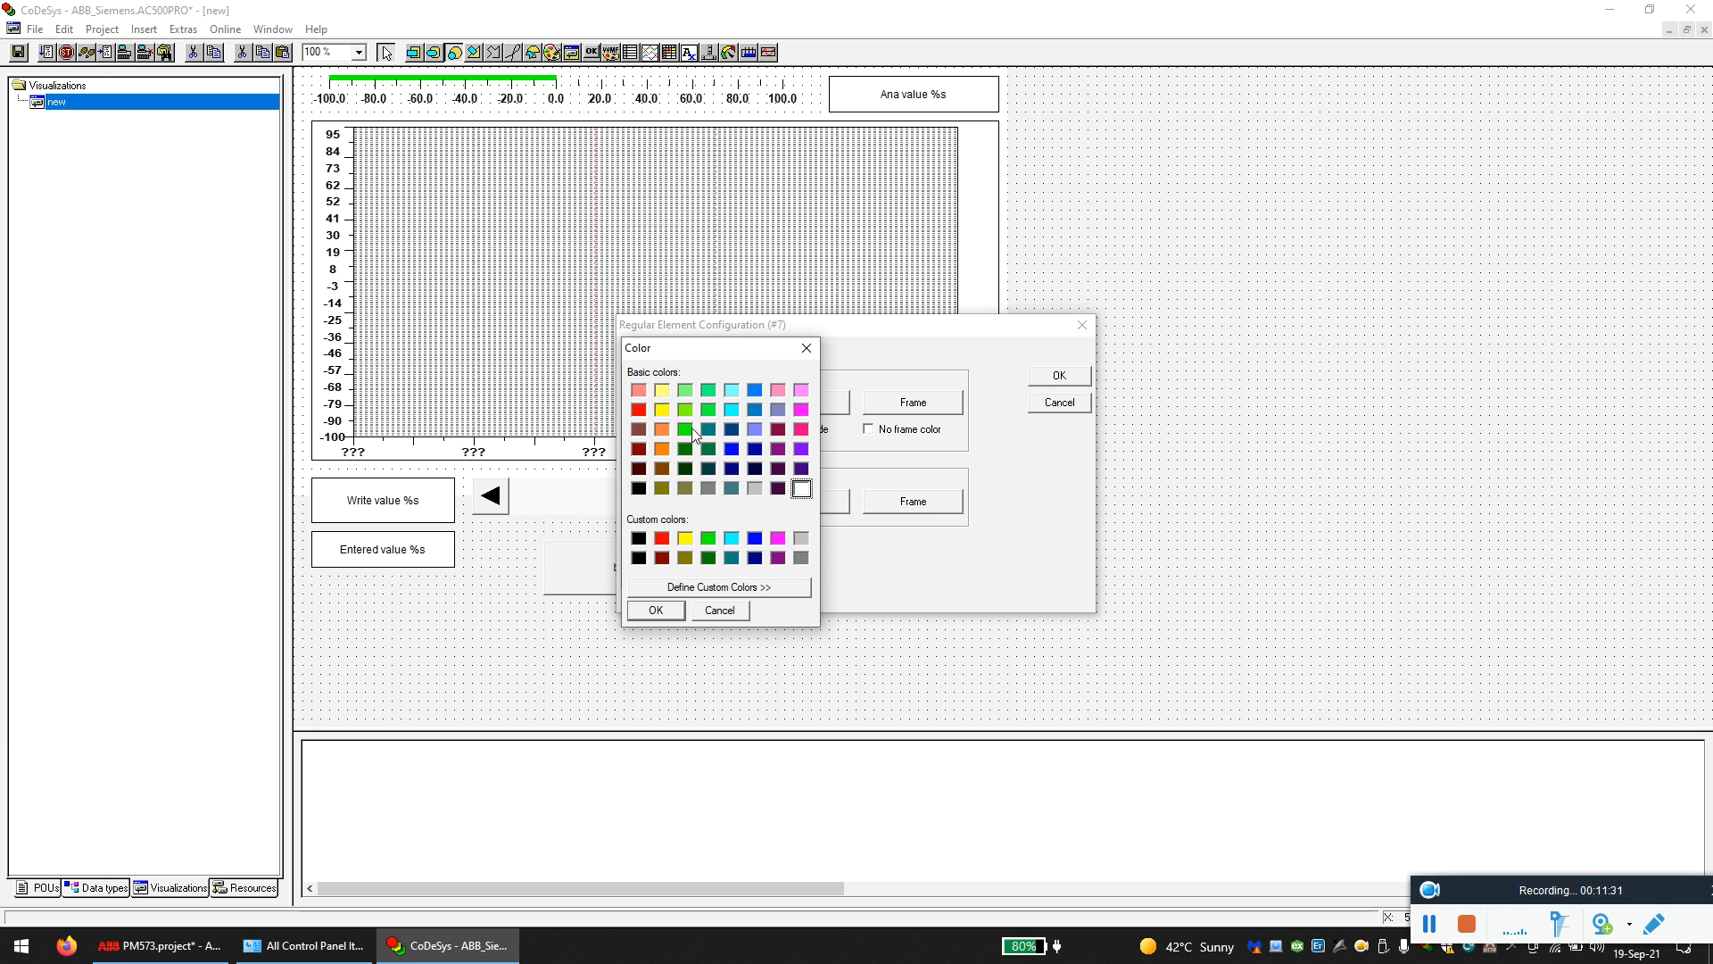
pyautogui.click(685, 431)
pyautogui.click(655, 610)
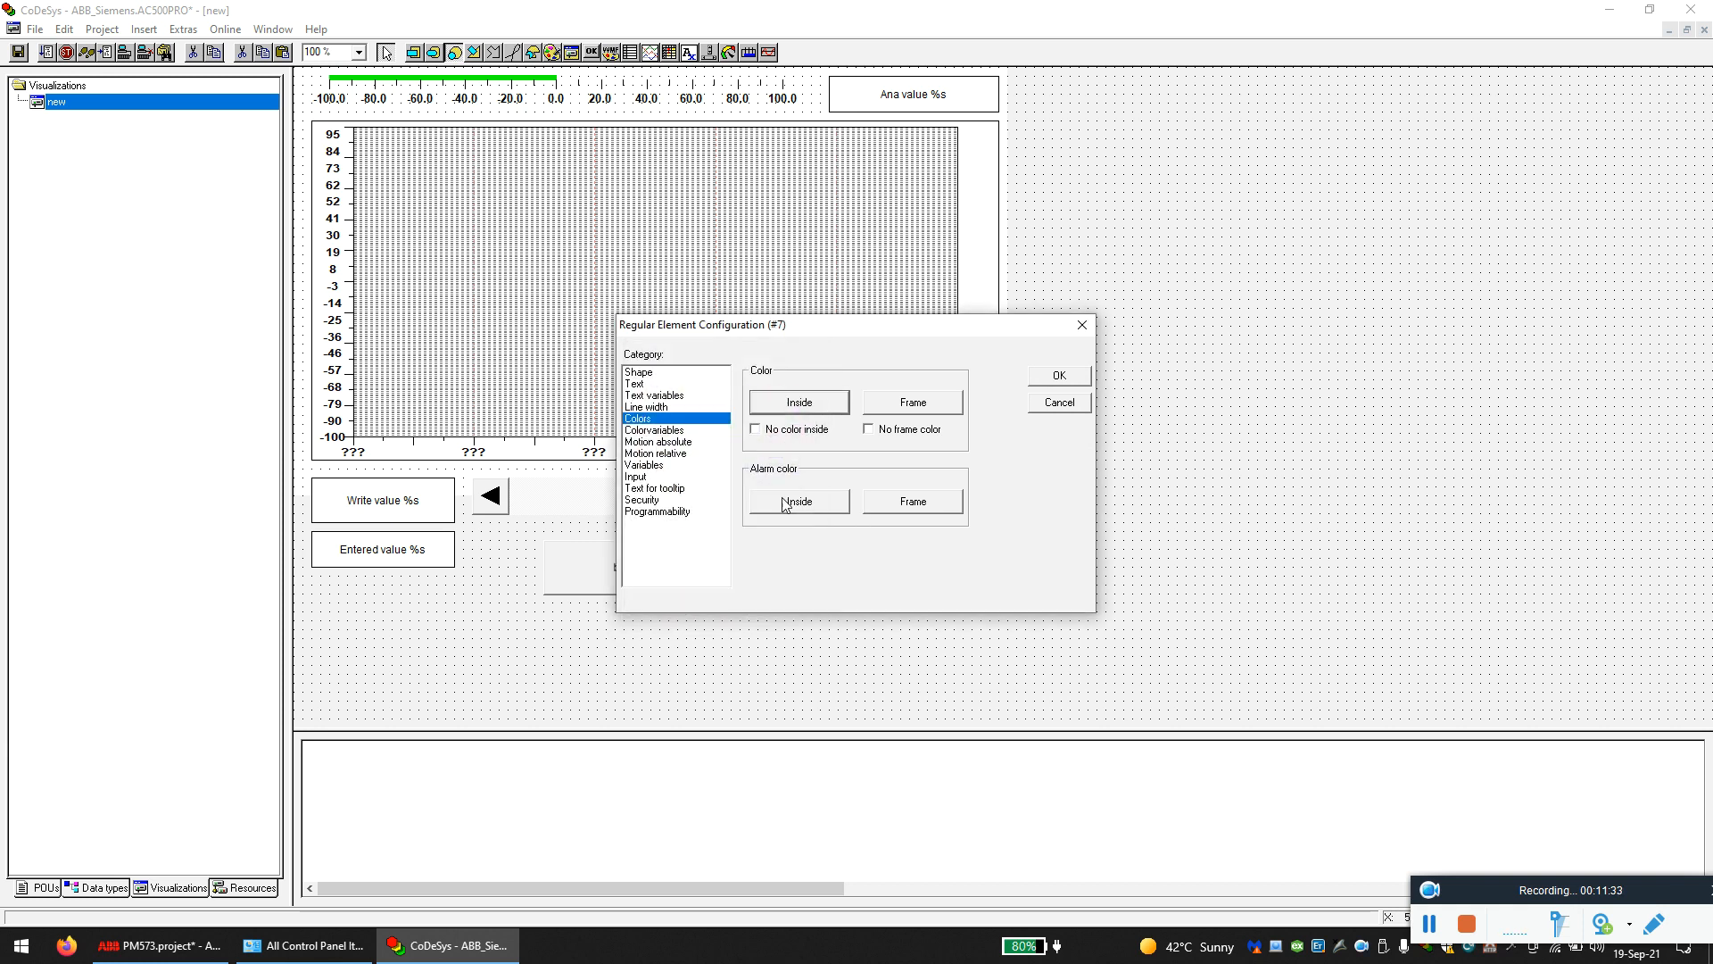
pyautogui.click(812, 505)
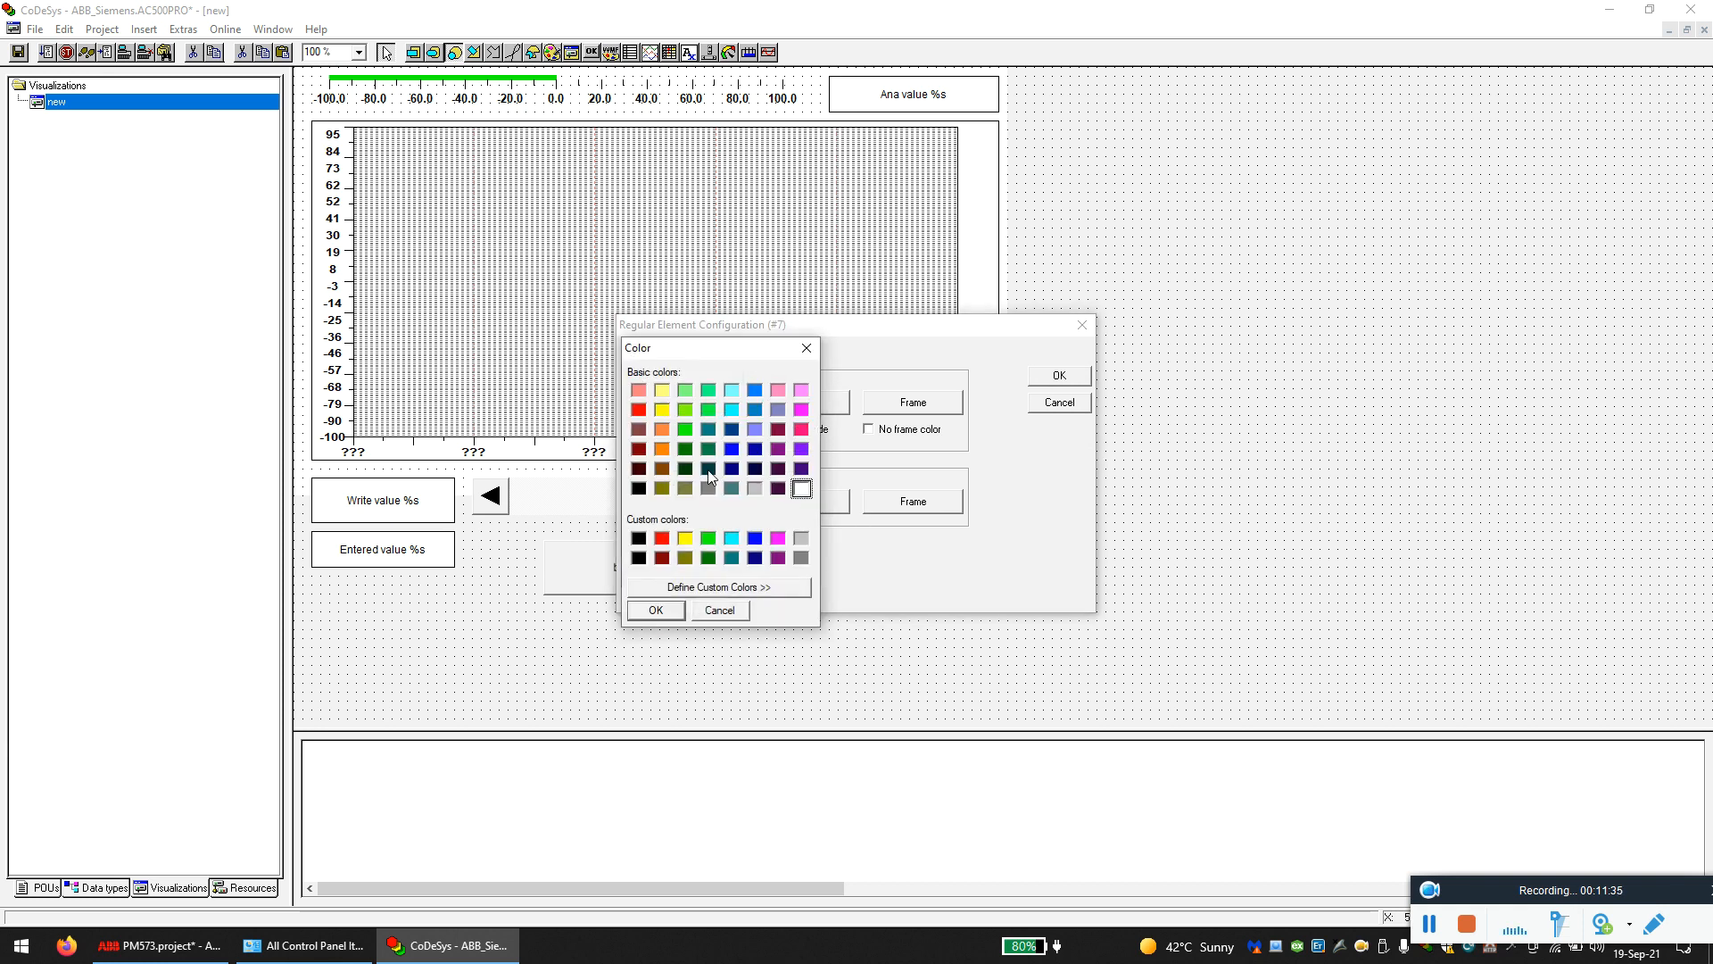
pyautogui.click(641, 411)
pyautogui.click(662, 612)
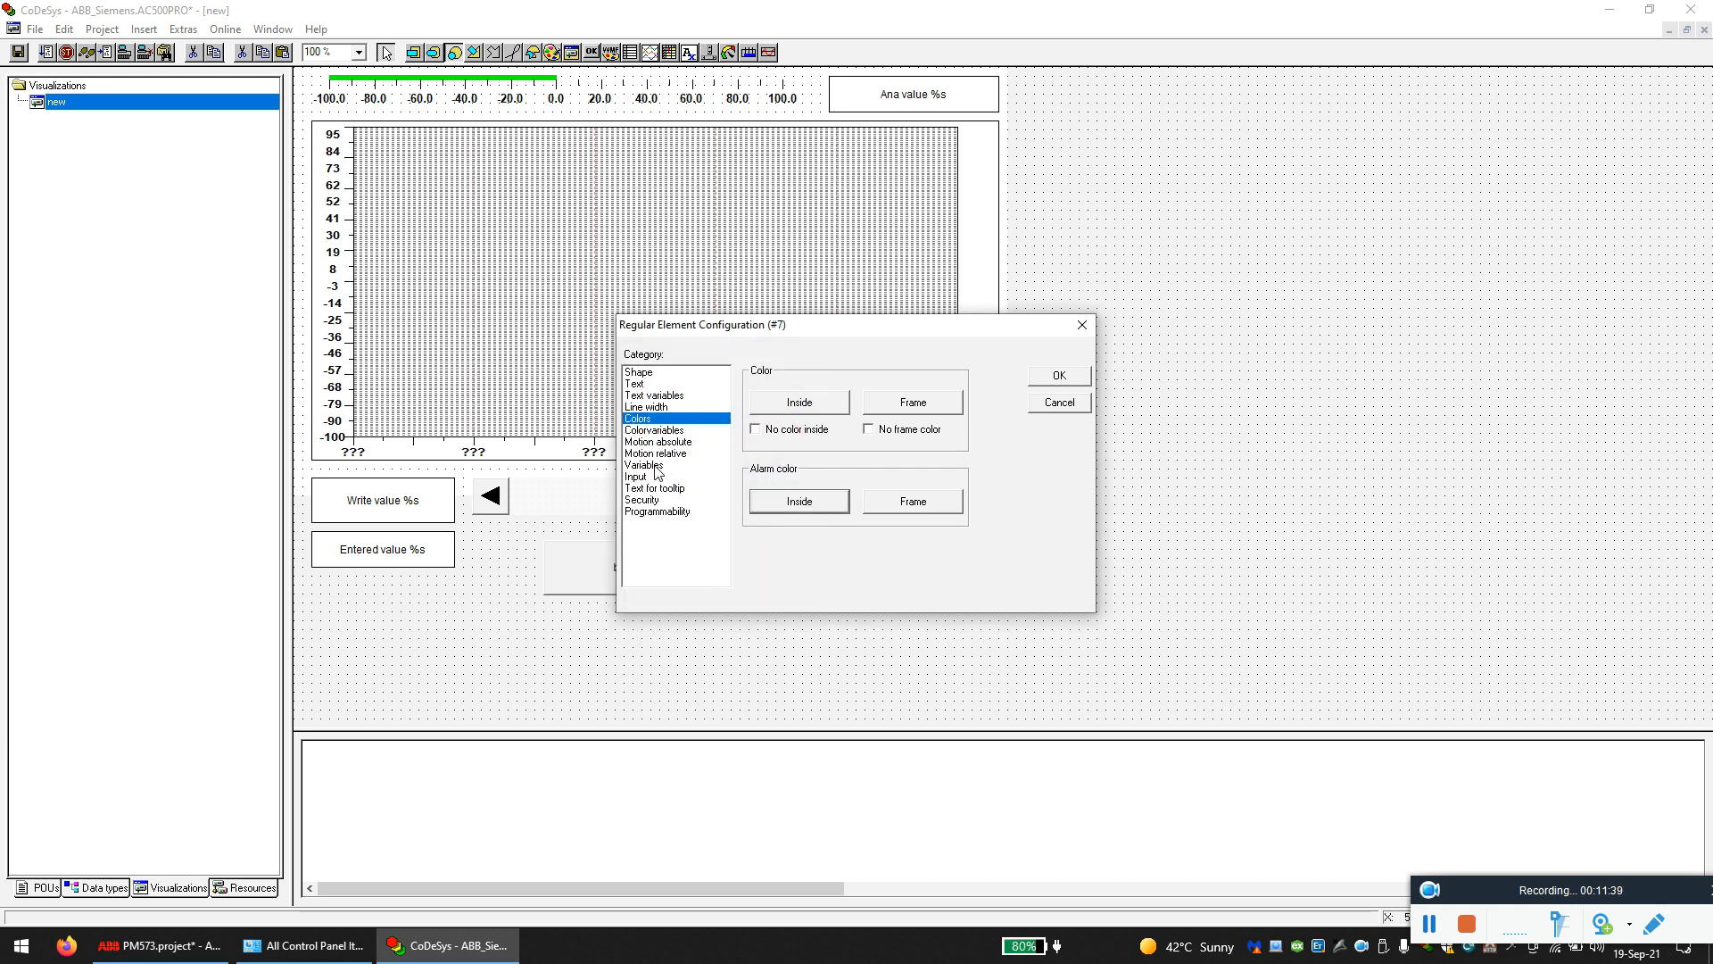
# - Link the ellipse's colour change to PLC_PRG.PB_Output and log in to the PLC
pyautogui.click(658, 466)
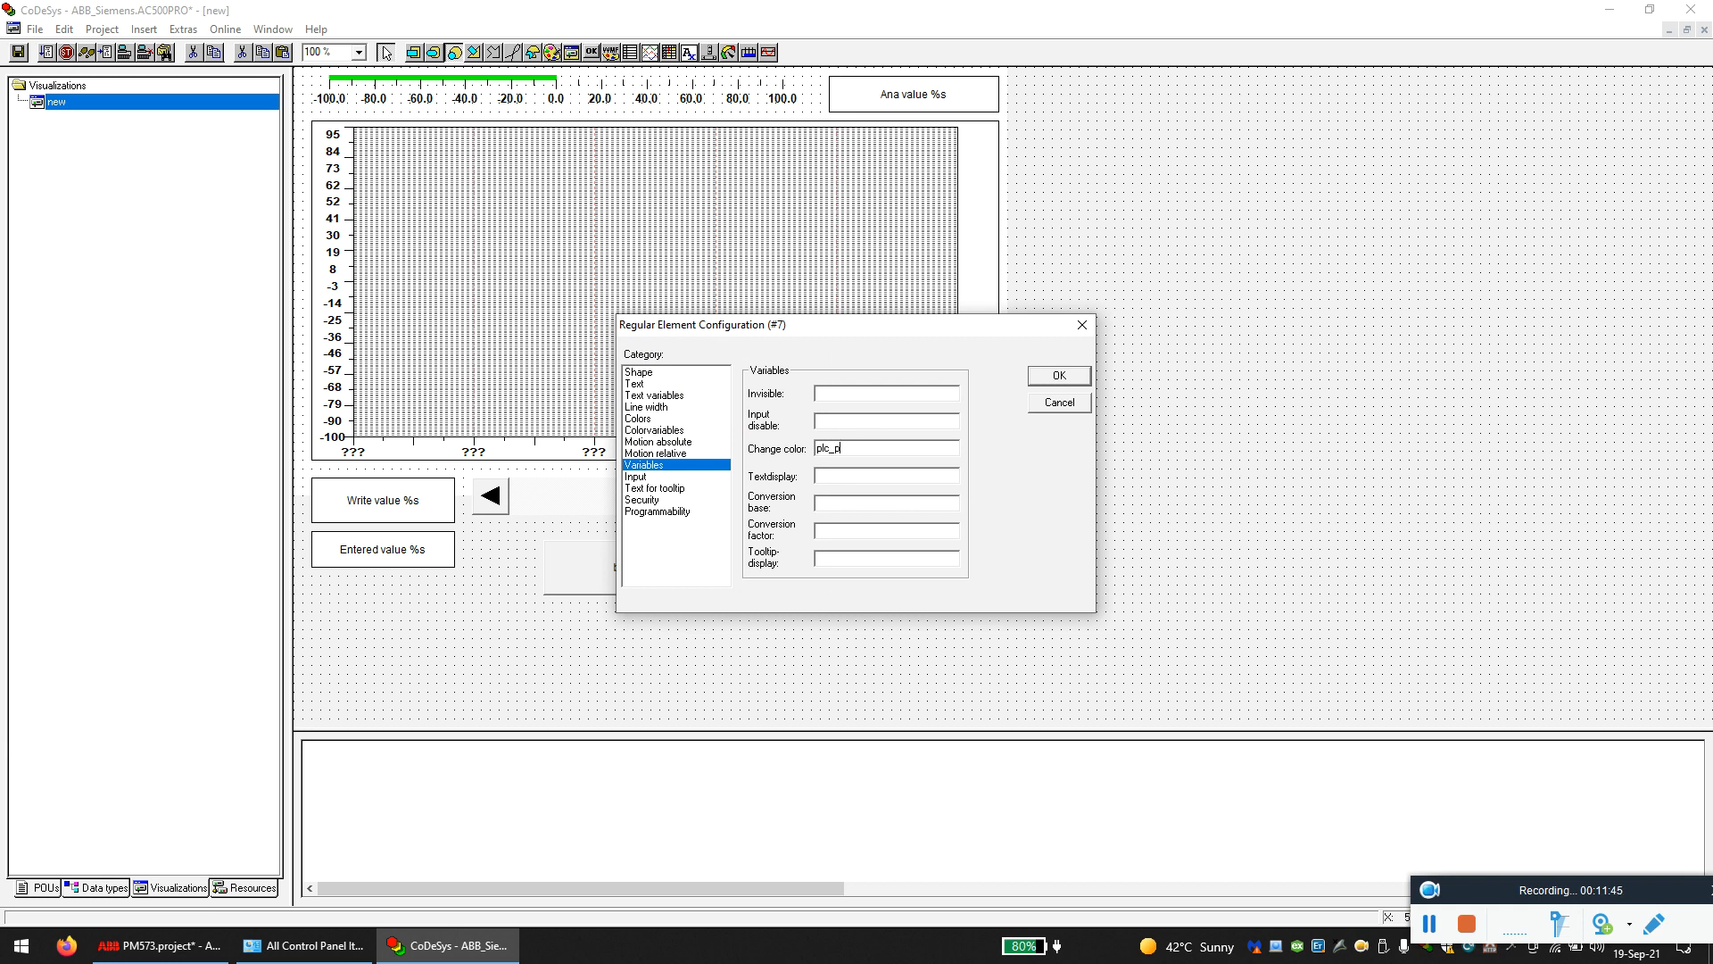
pyautogui.write('plc_prg.')
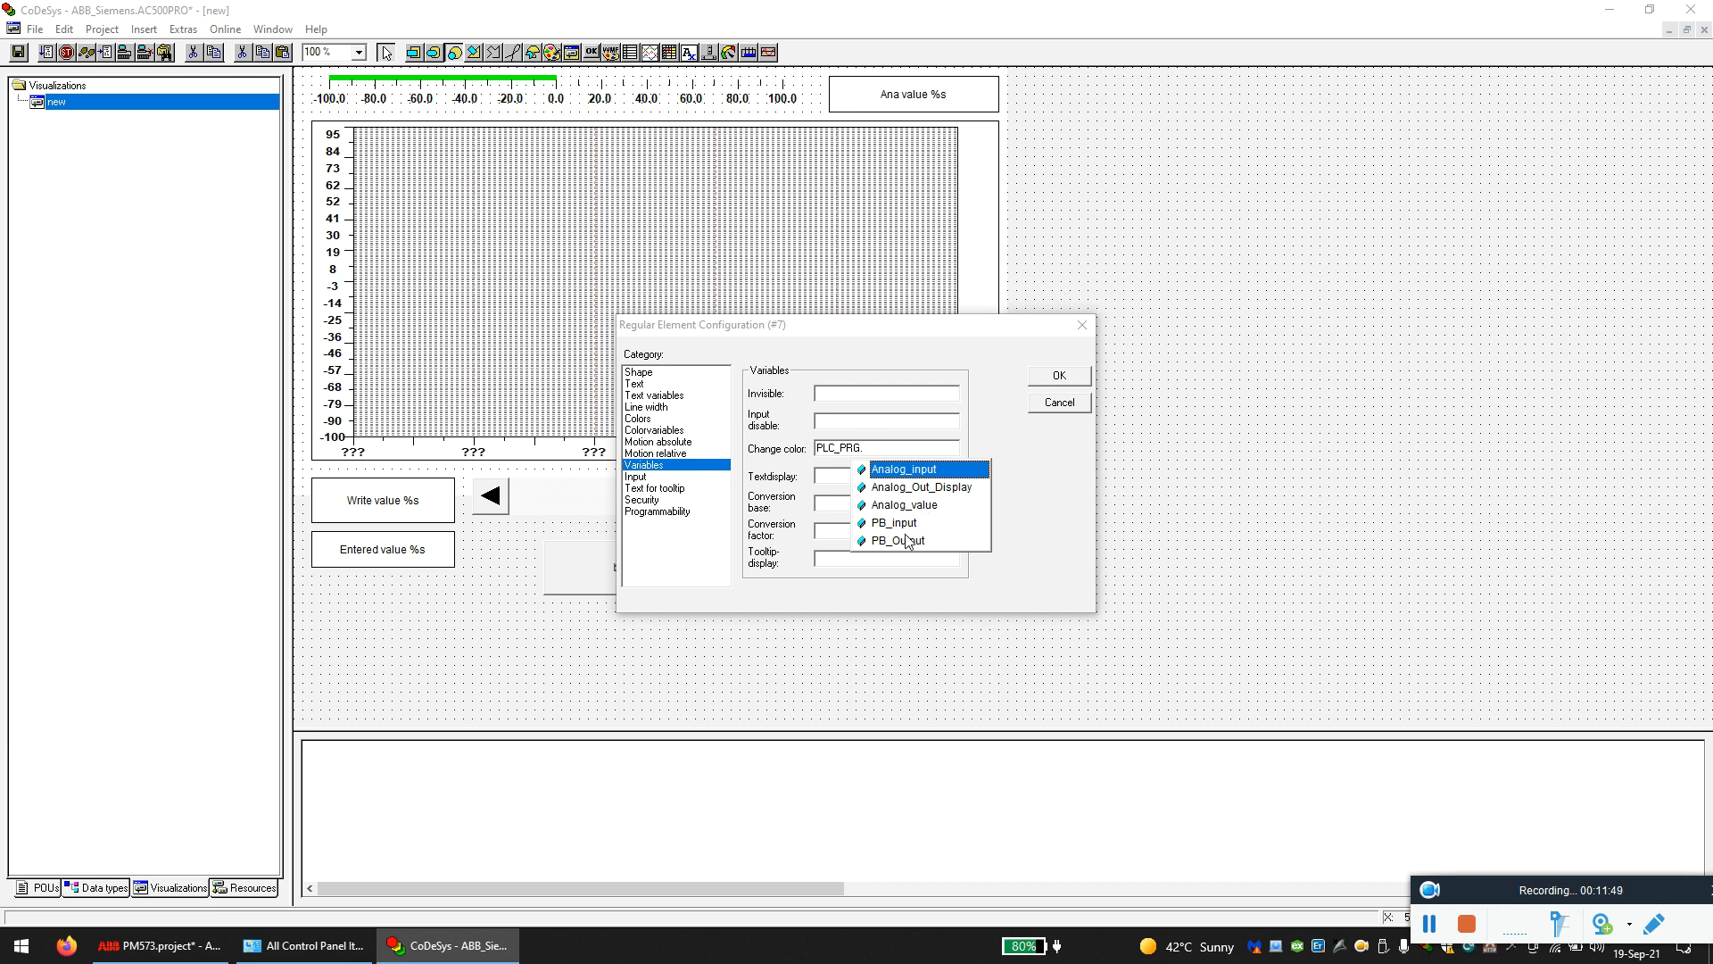
pyautogui.doubleClick(904, 541)
pyautogui.click(1060, 386)
pyautogui.click(225, 29)
pyautogui.click(233, 45)
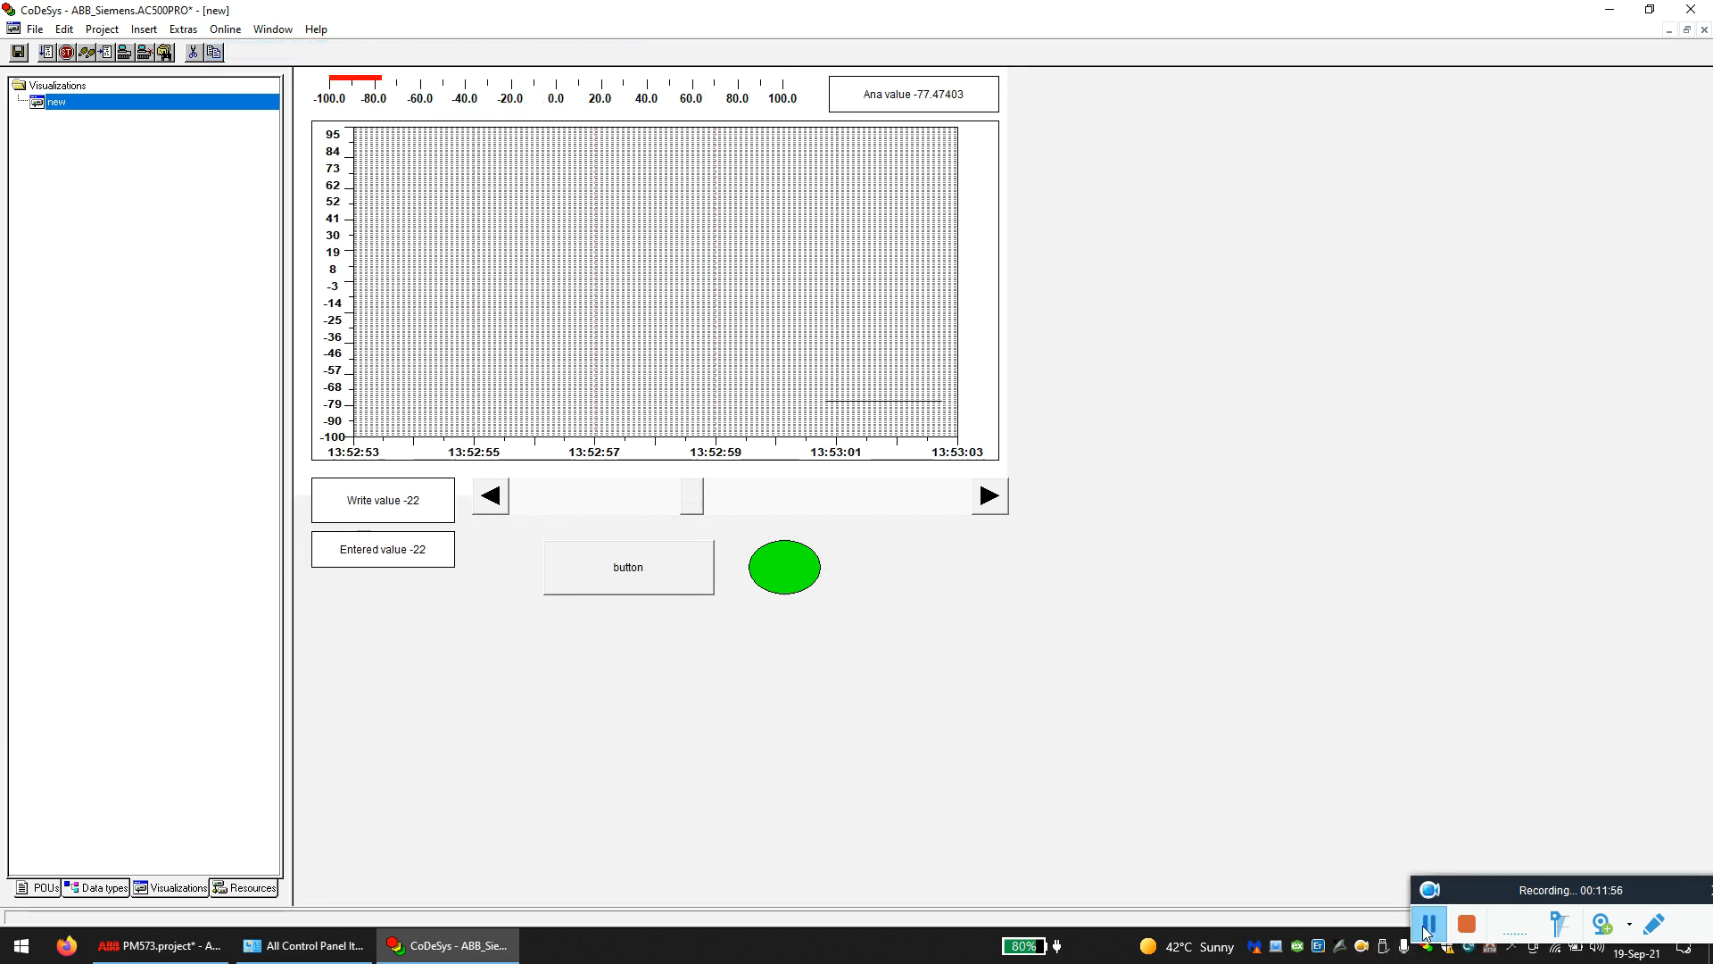
# - Operate the visualization's button several times to test the lamp and log out of the PLC
pyautogui.click(624, 569)
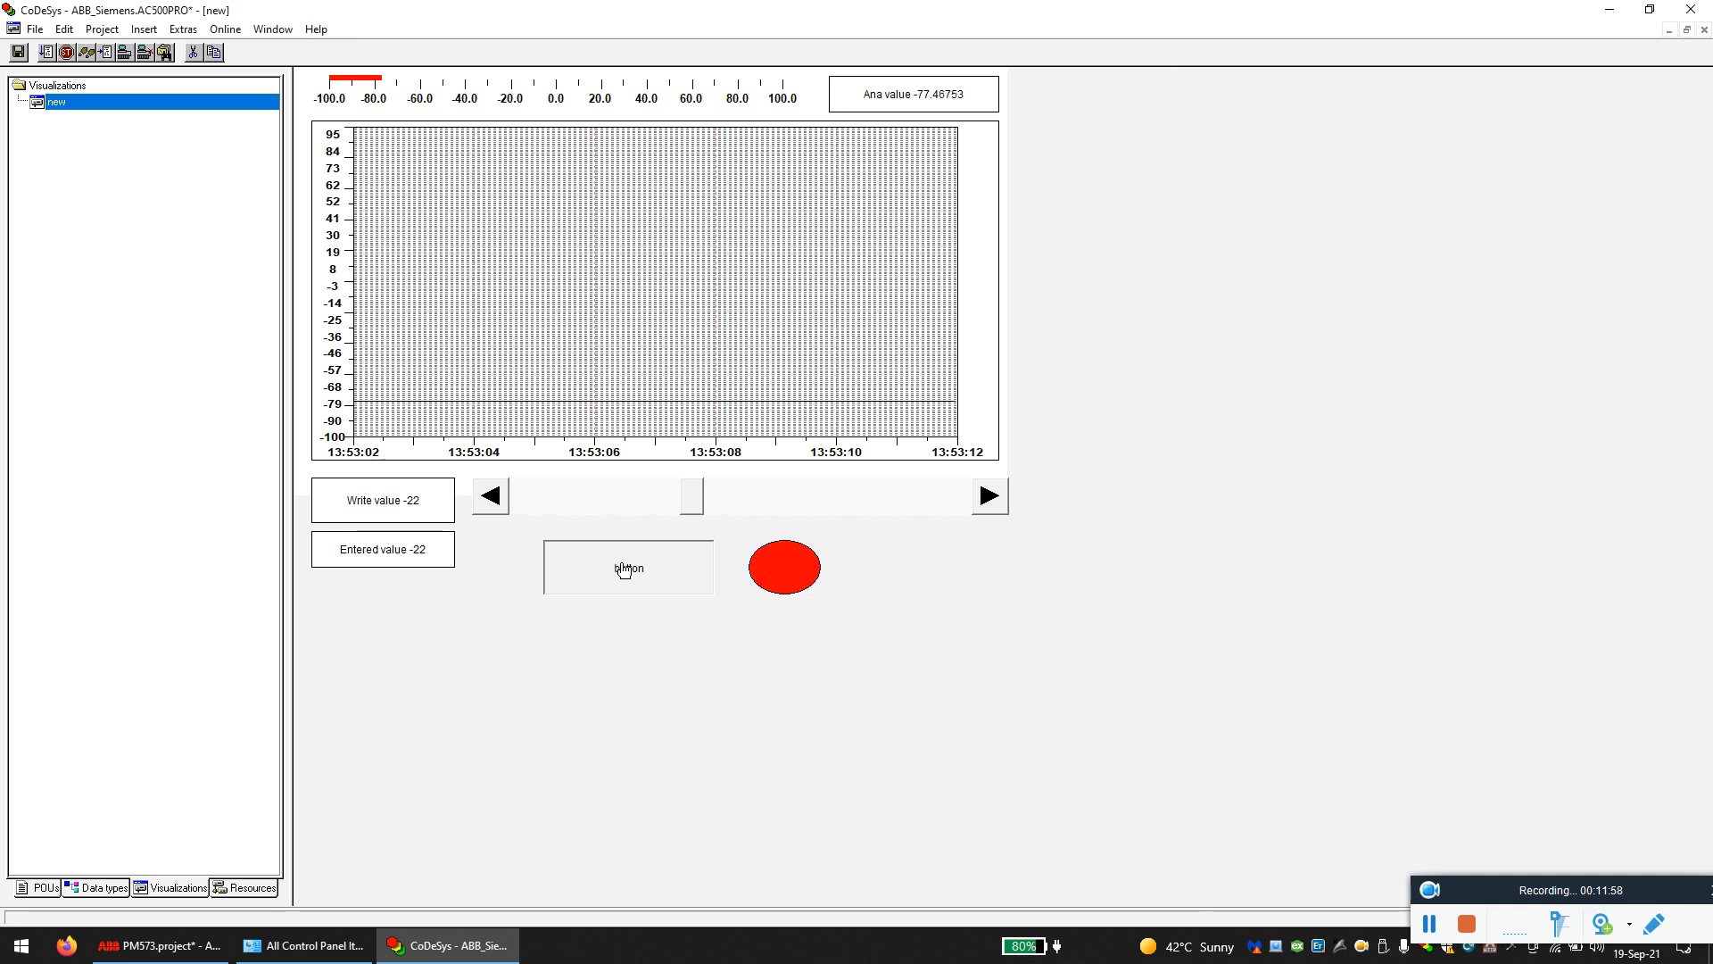
pyautogui.click(625, 571)
pyautogui.click(625, 571)
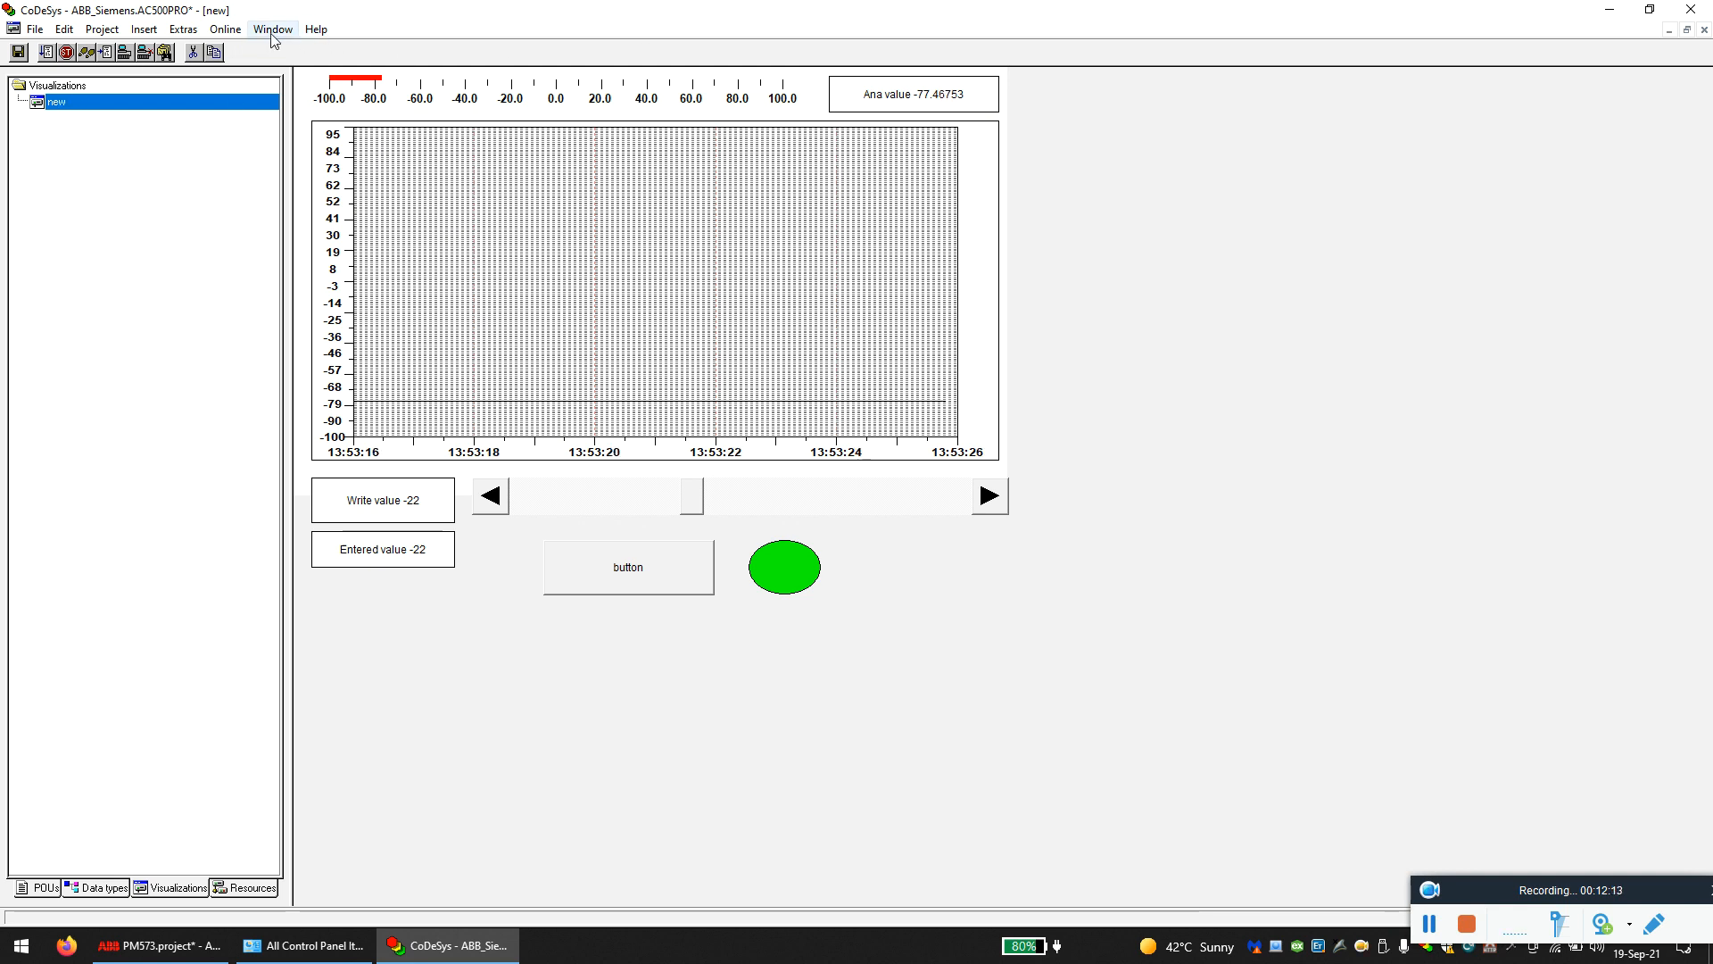
pyautogui.click(225, 29)
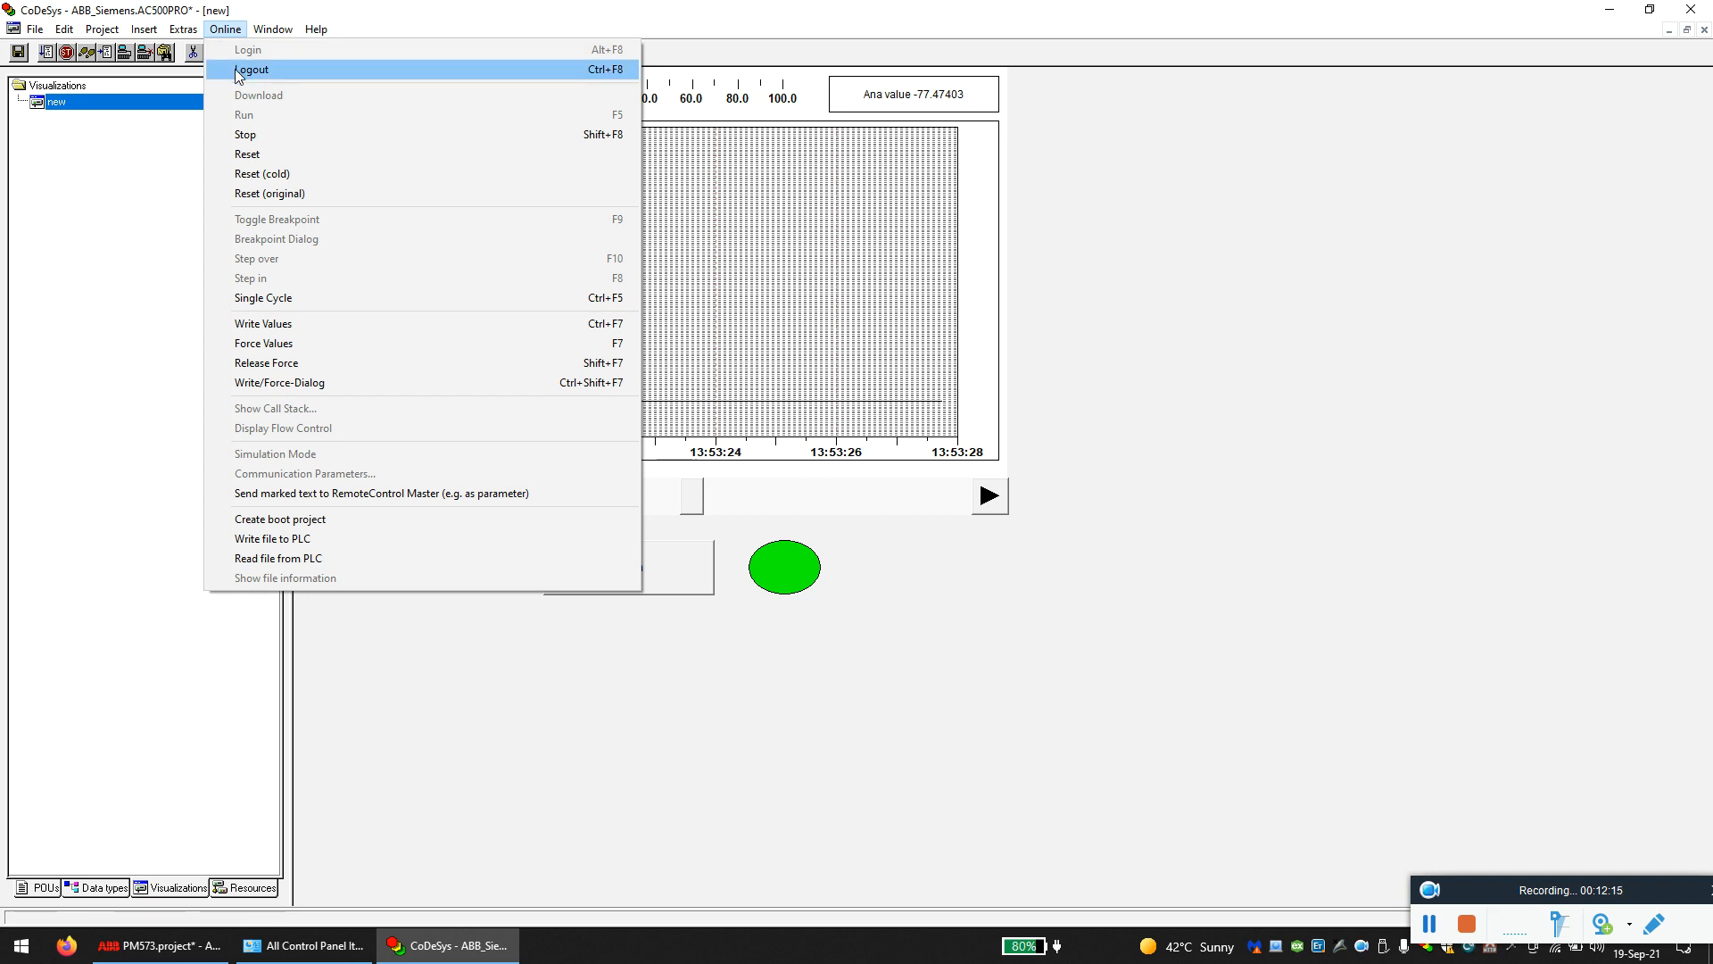
pyautogui.click(239, 66)
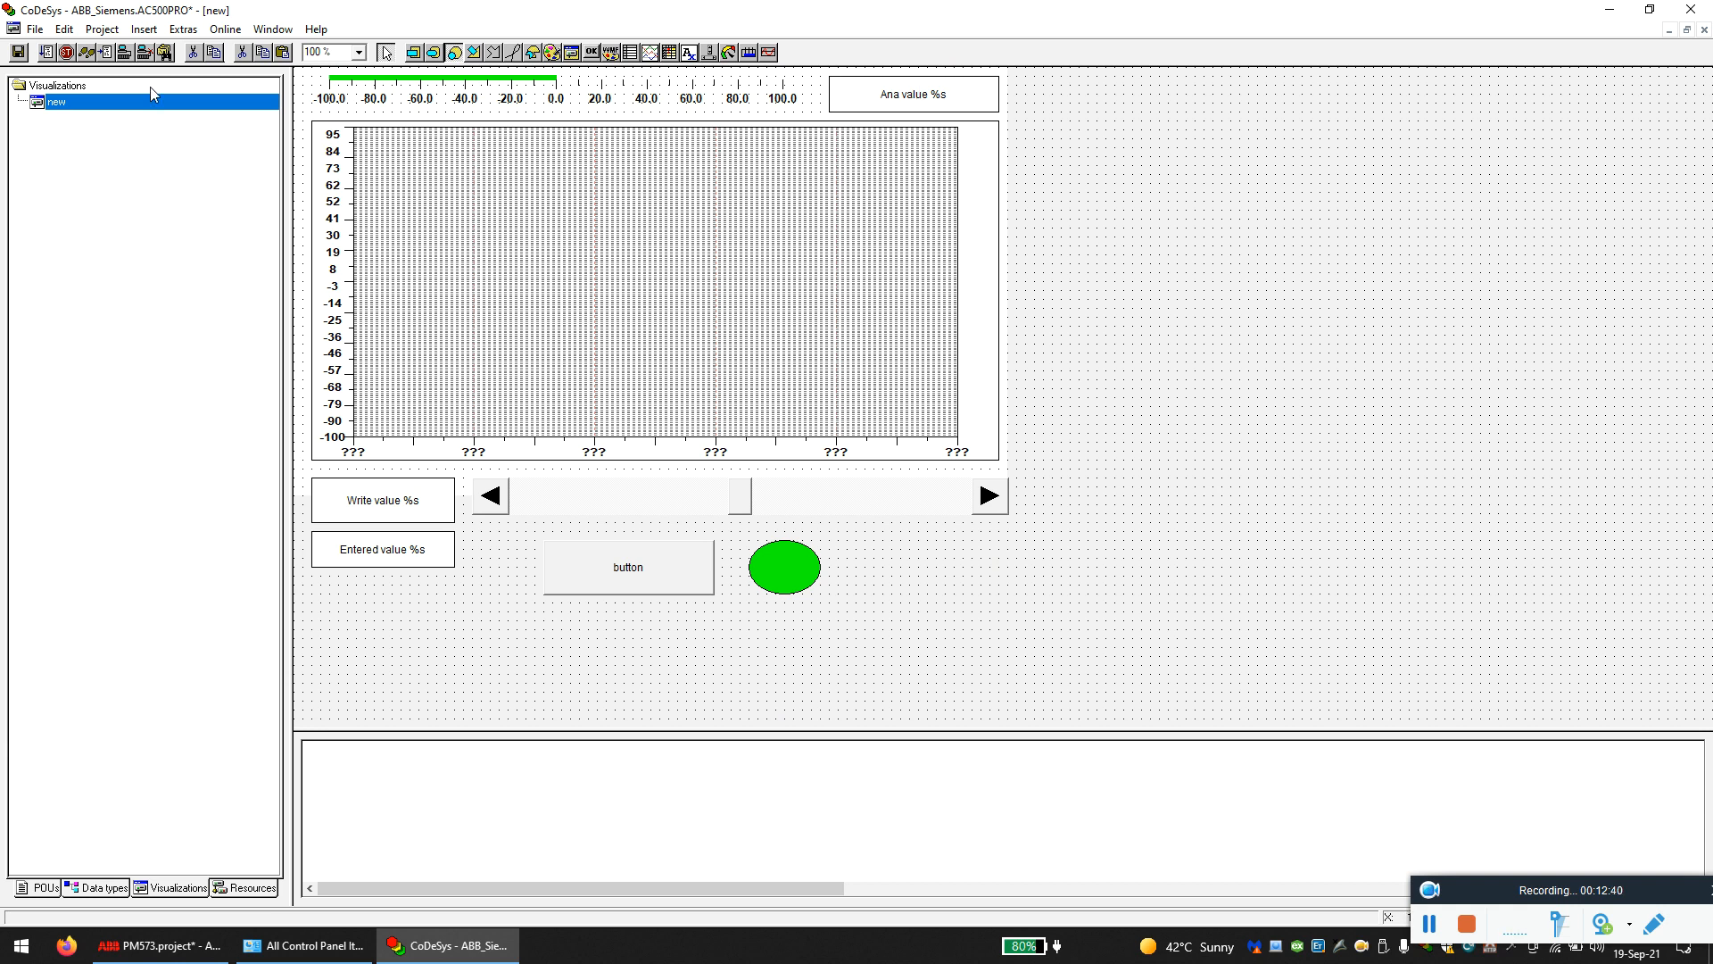
# - Open the folder C:\Program Files\3S Software\CoDeSys V2.3\Visu in File Explorer
pyautogui.click(1709, 951)
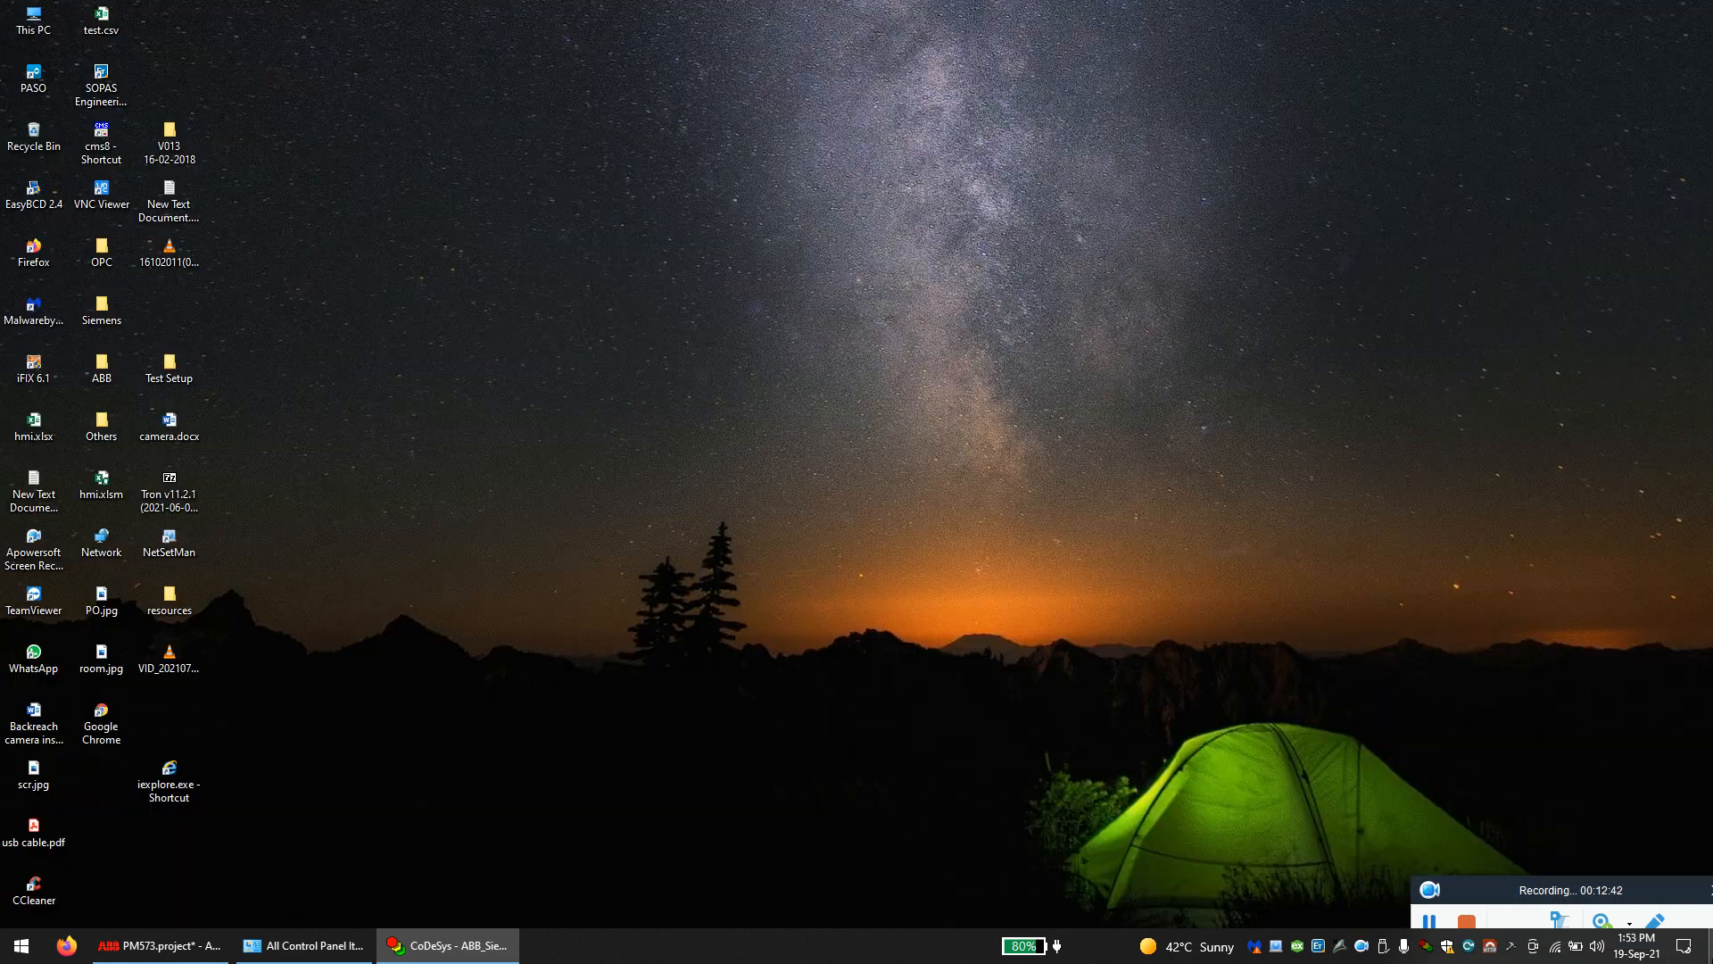
pyautogui.doubleClick(33, 18)
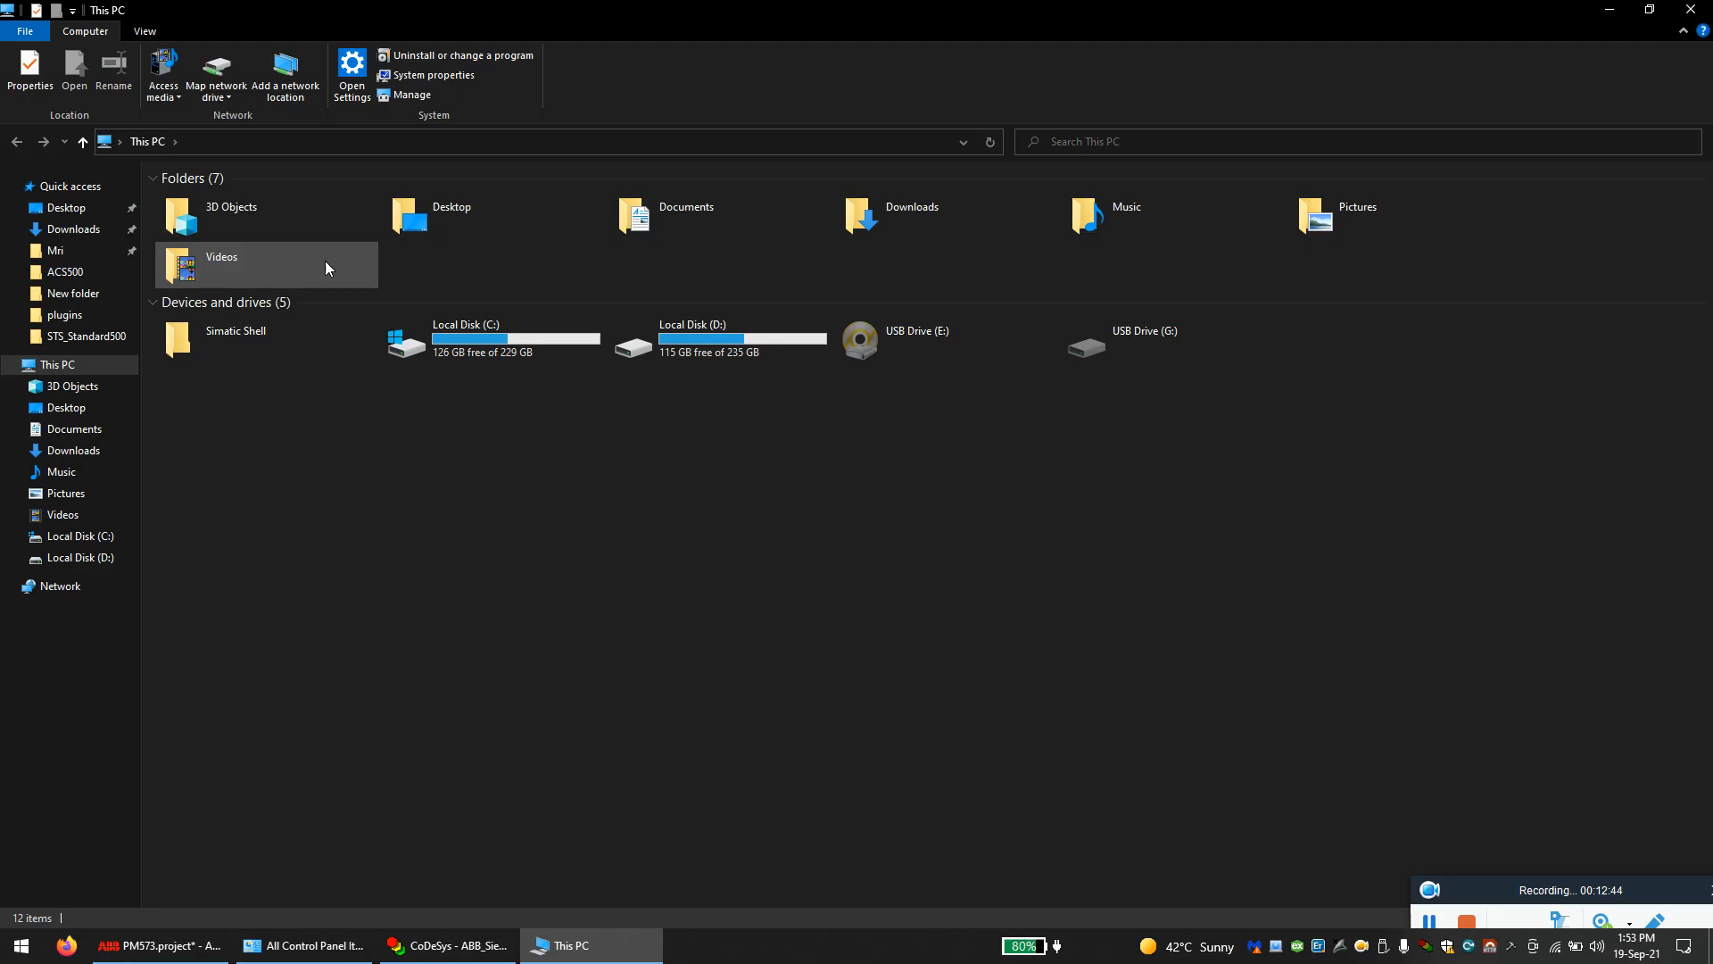
pyautogui.doubleClick(535, 330)
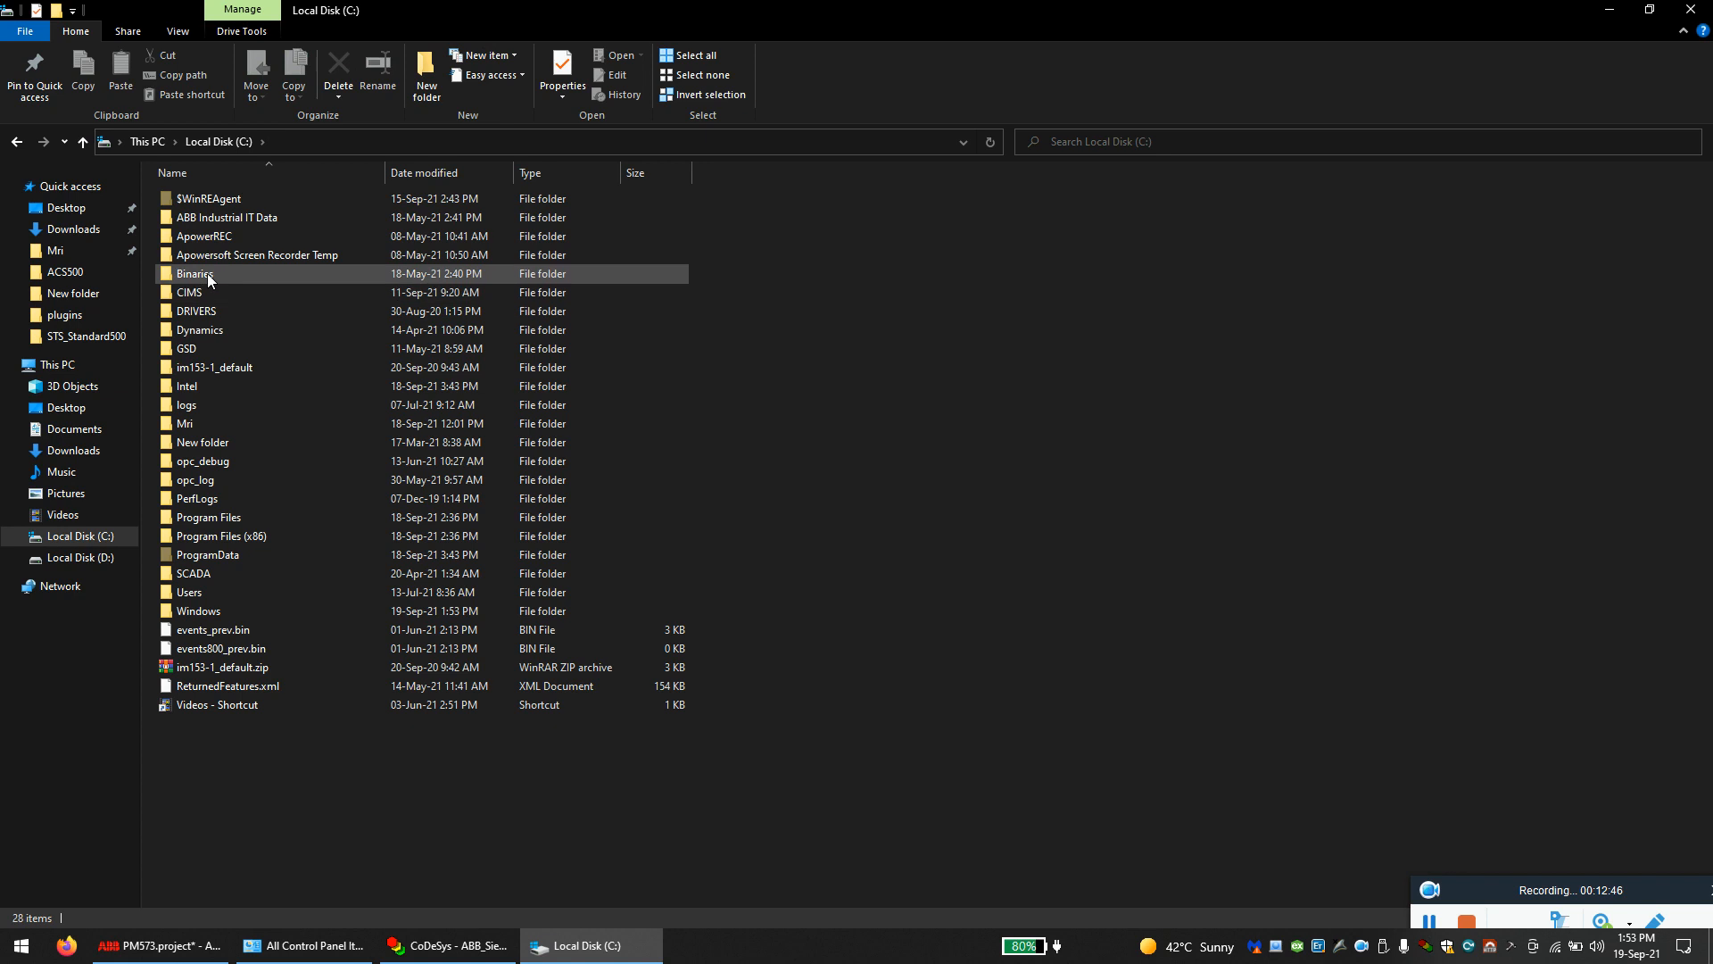
pyautogui.click(232, 521)
pyautogui.doubleClick(232, 527)
pyautogui.click(206, 204)
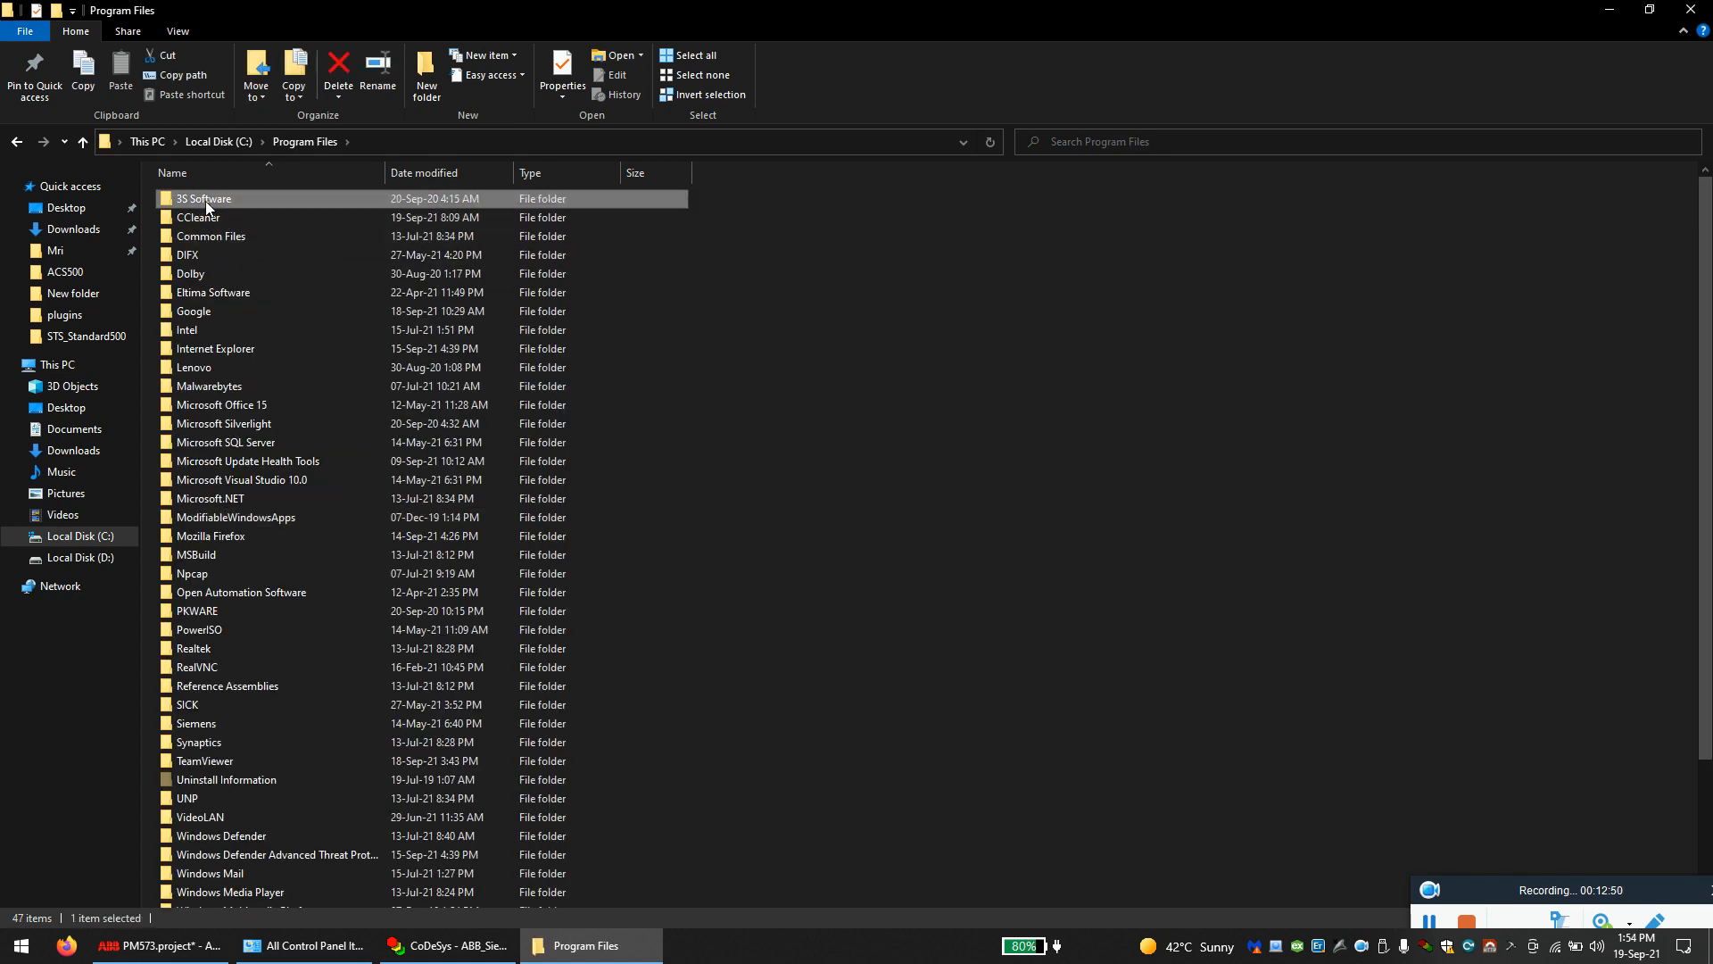
pyautogui.doubleClick(207, 201)
pyautogui.doubleClick(207, 219)
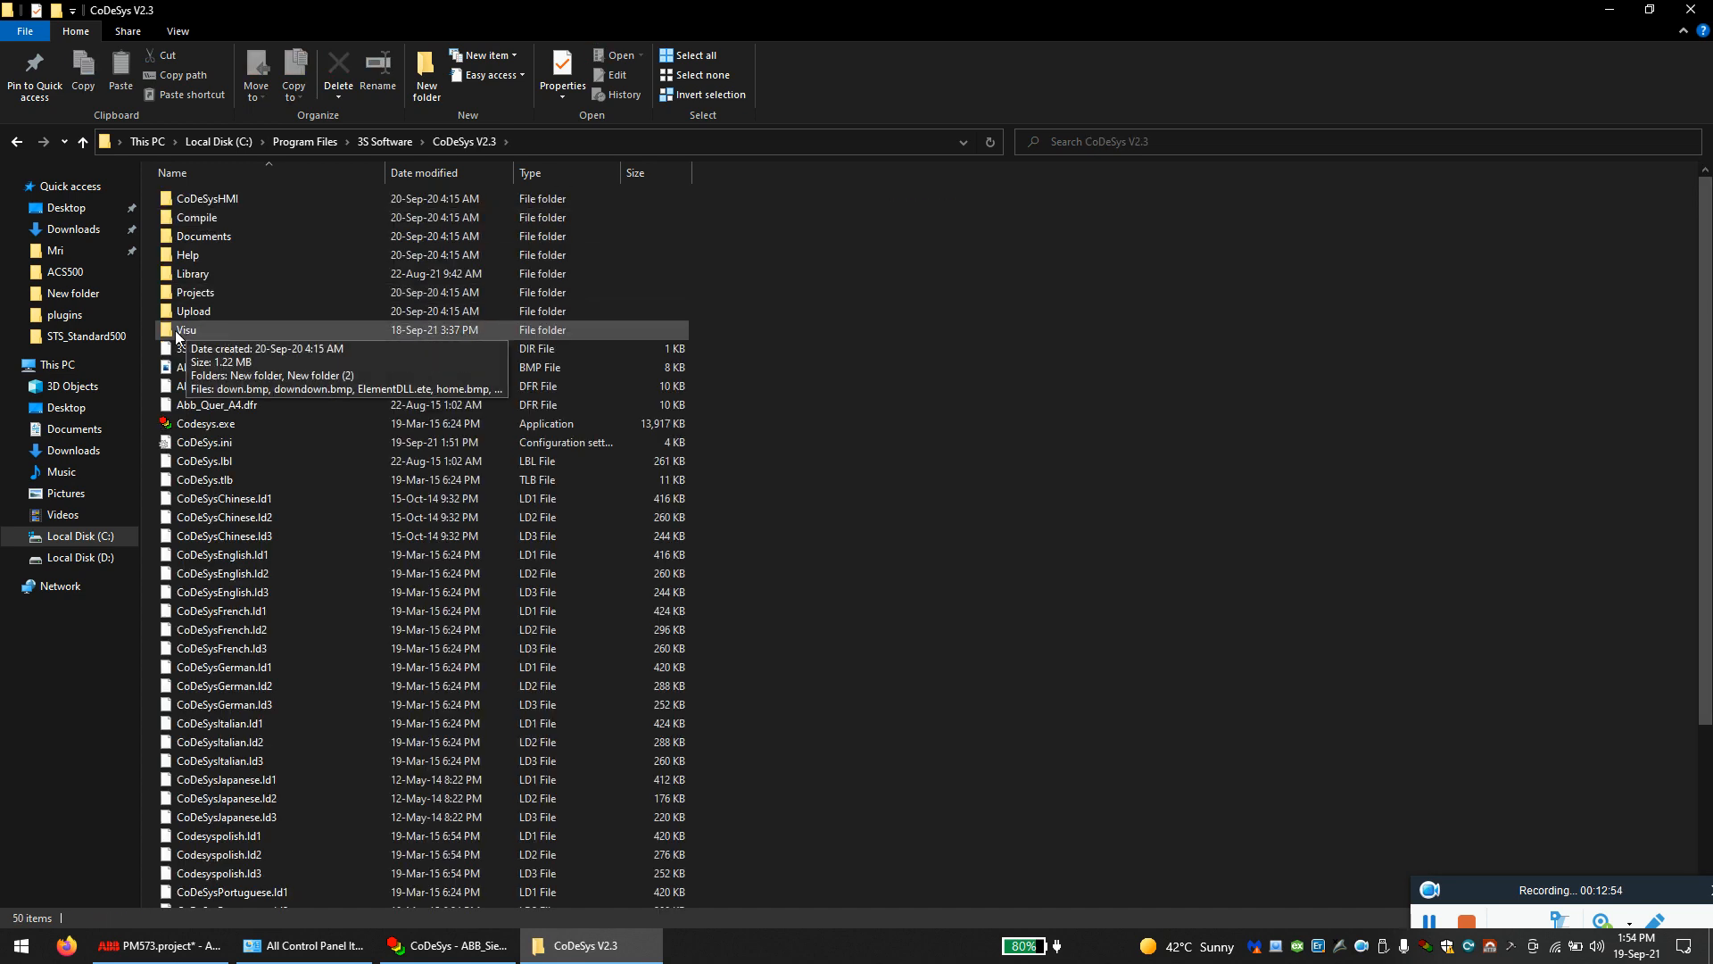
pyautogui.doubleClick(186, 332)
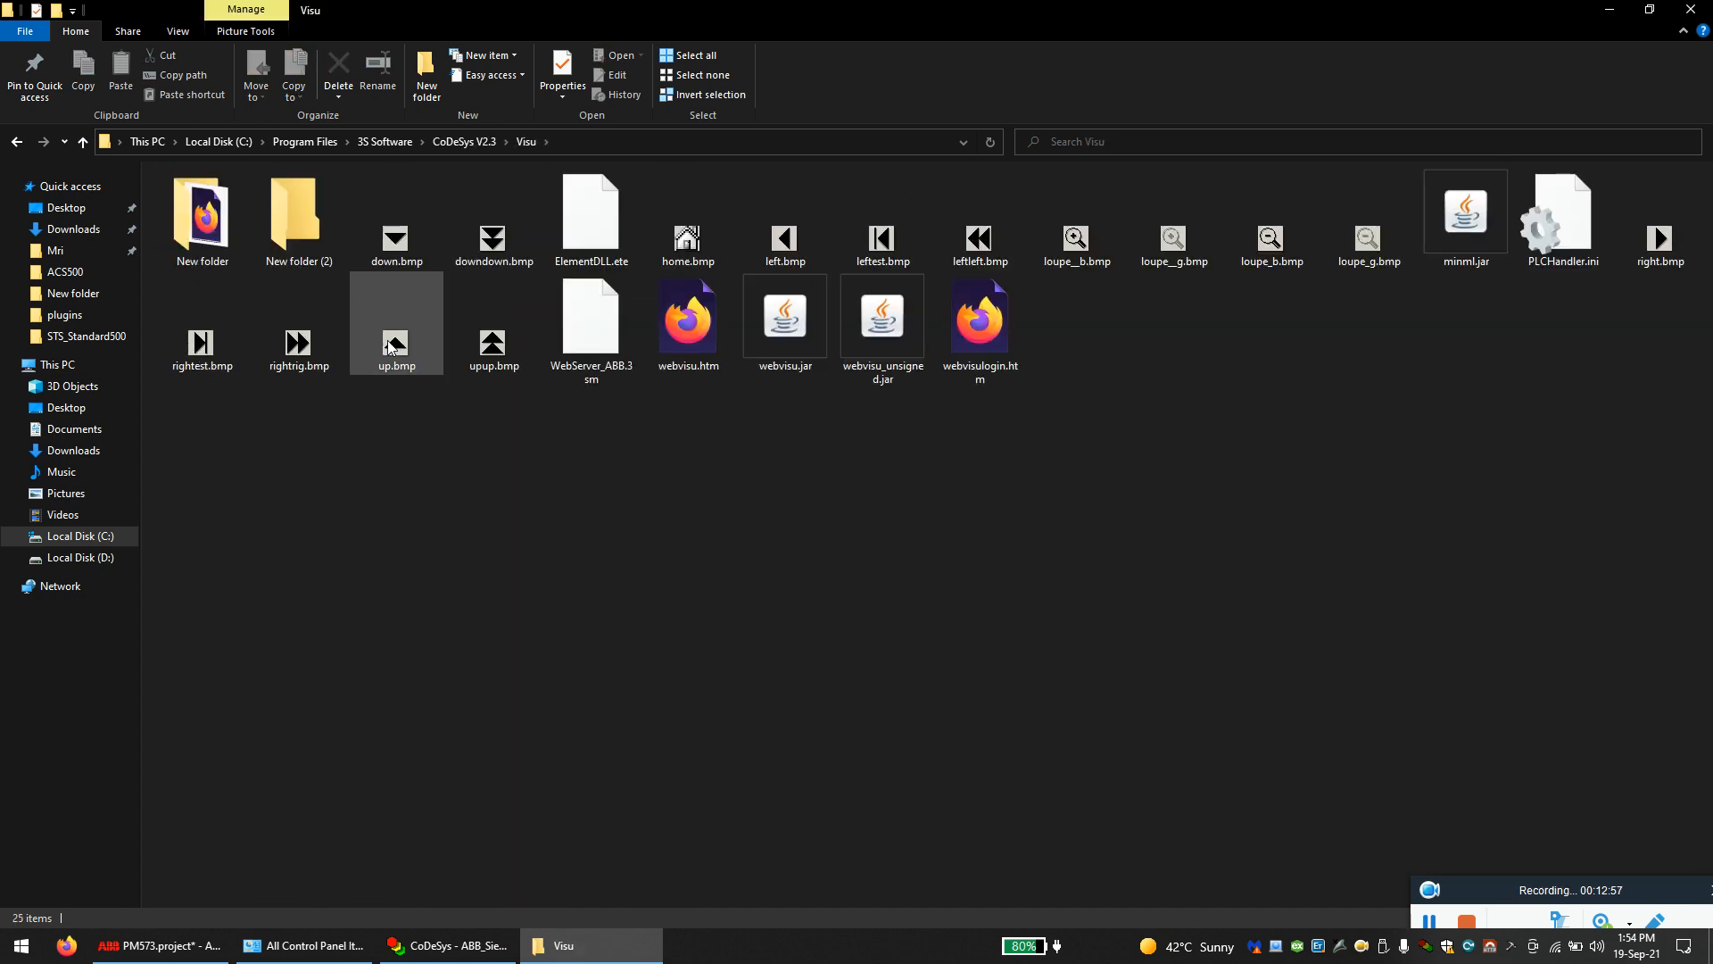
# - Open webvisu.htm in Notepad, copy the STARTVISU value PLC_VISU and close the file
pyautogui.click(694, 360)
pyautogui.rightClick(681, 321)
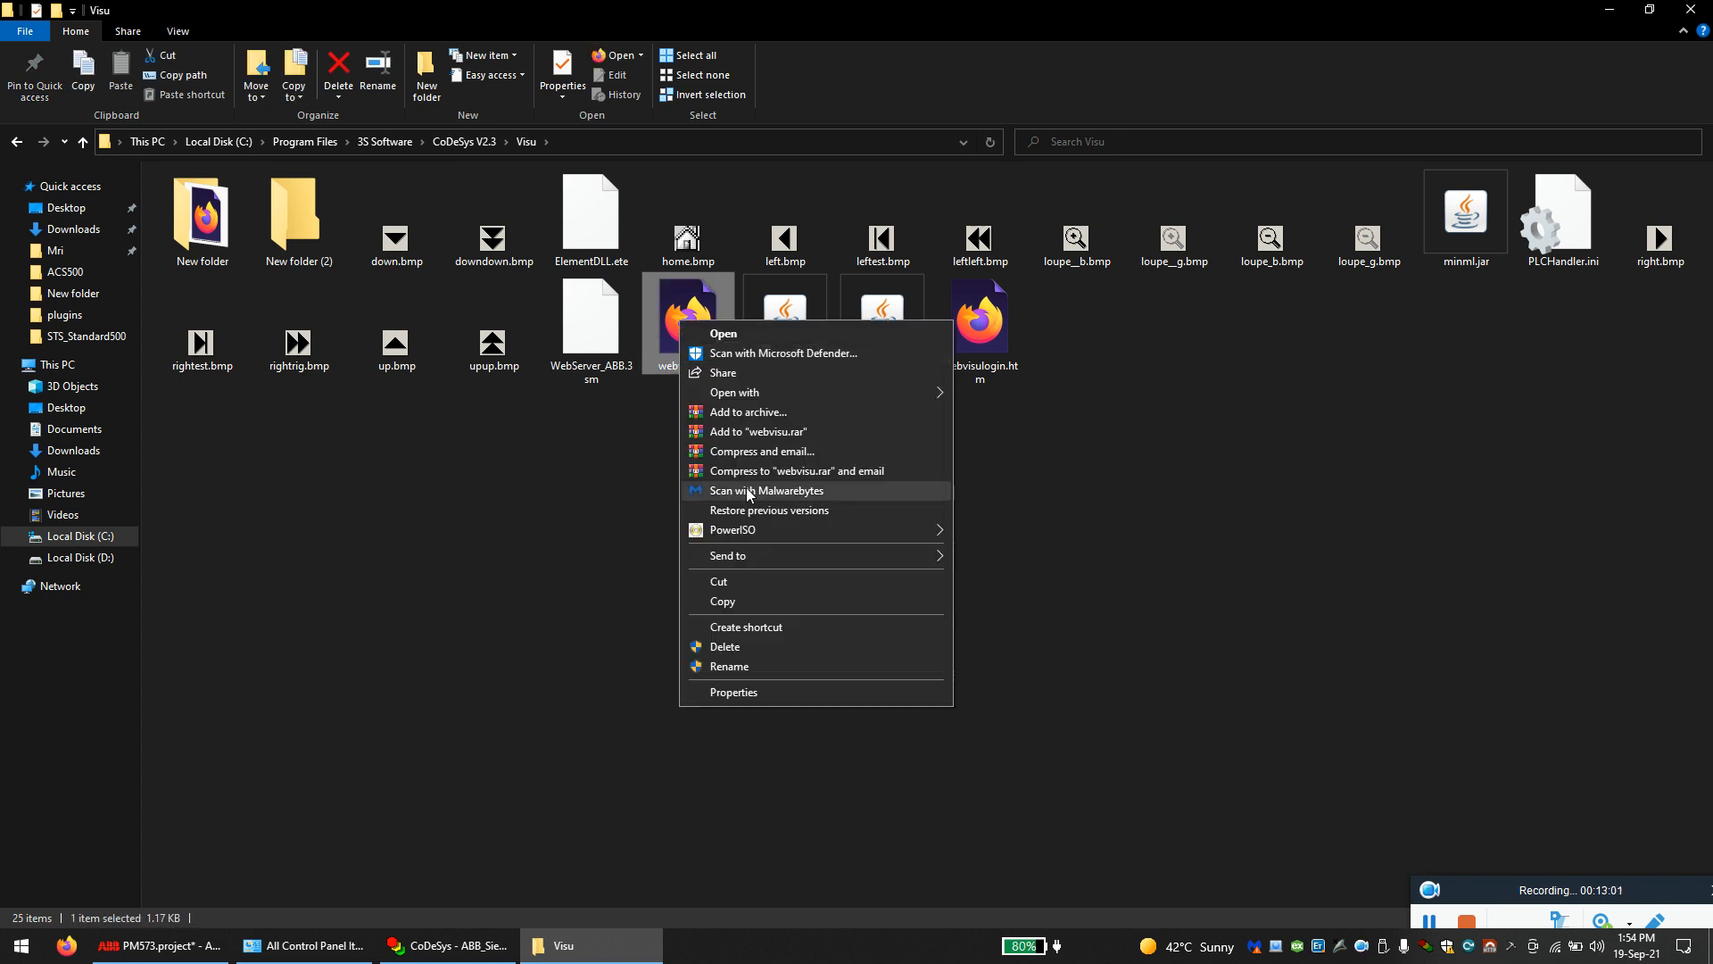
pyautogui.moveTo(755, 393)
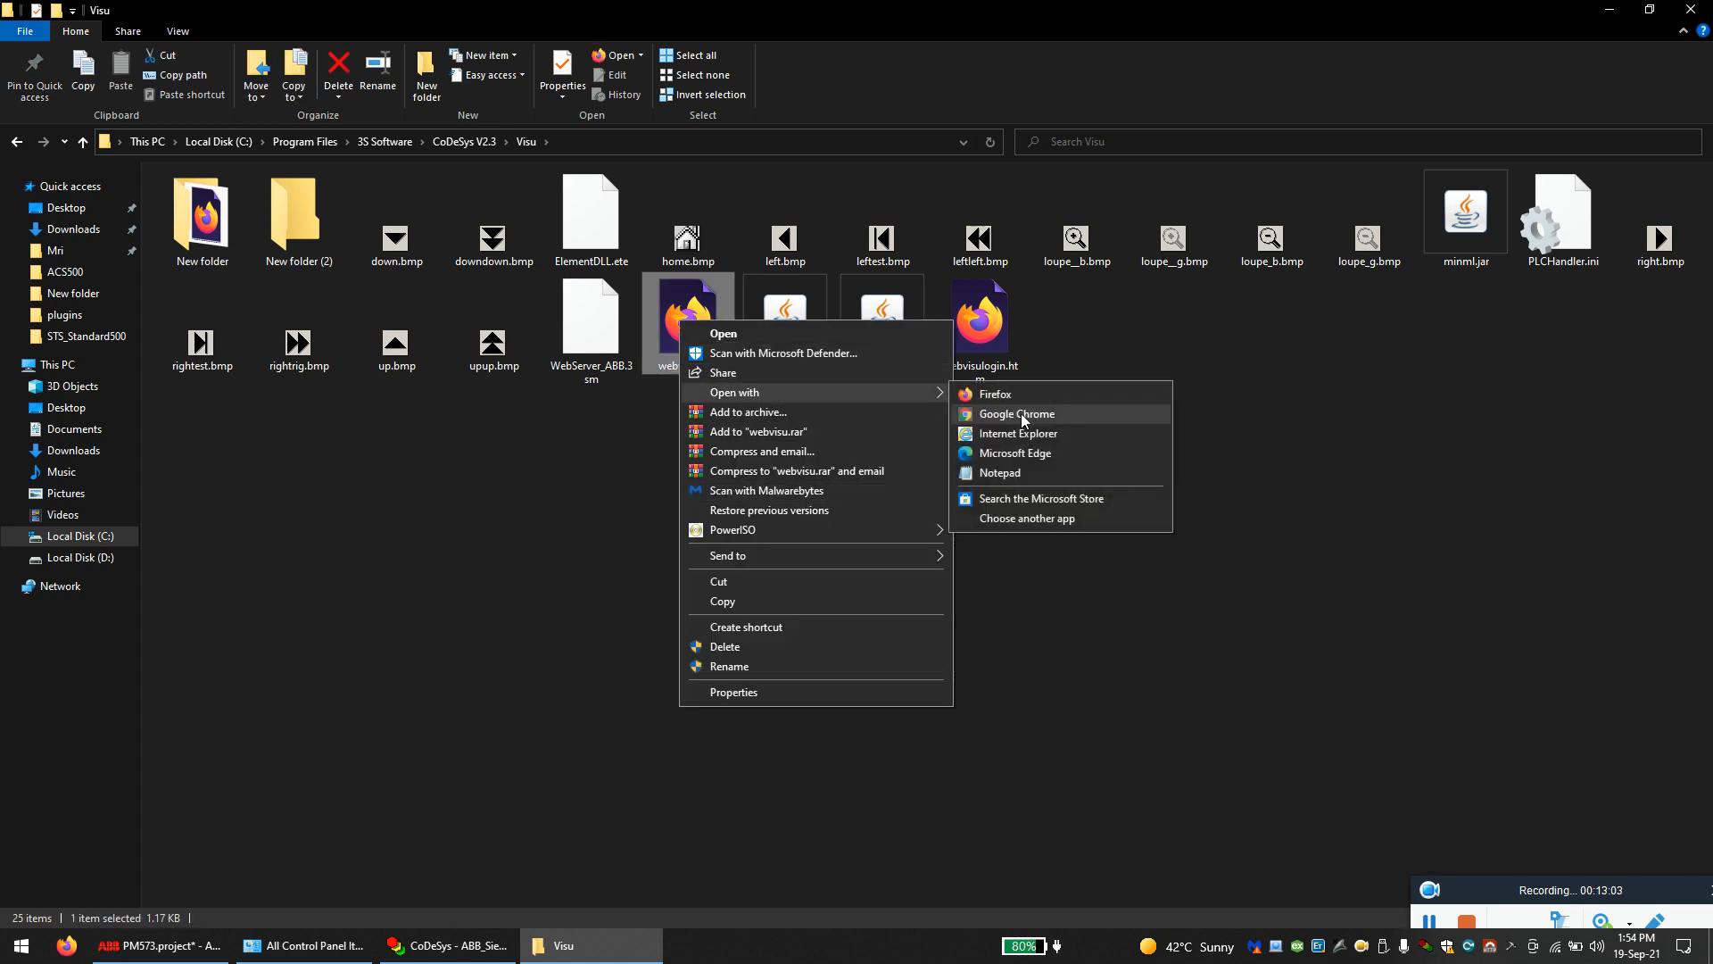
pyautogui.click(1000, 473)
pyautogui.scroll(-4, 391, 607)
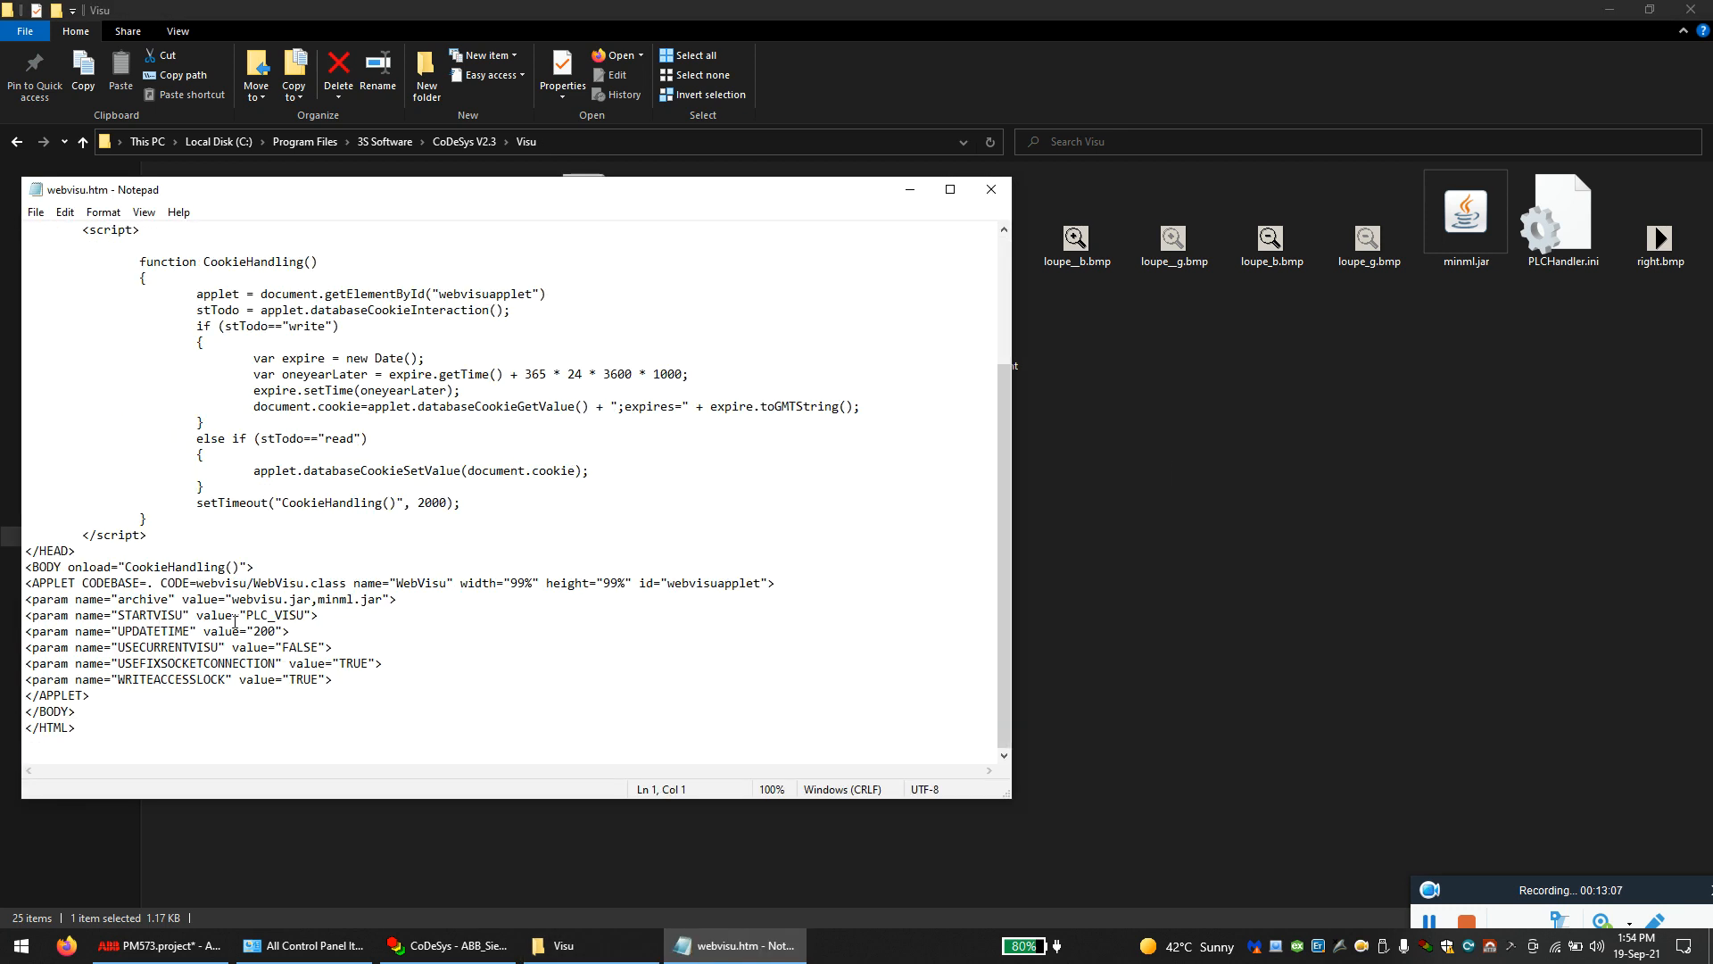
pyautogui.moveTo(249, 615); pyautogui.dragTo(304, 618)
pyautogui.rightClick(303, 616)
pyautogui.click(361, 671)
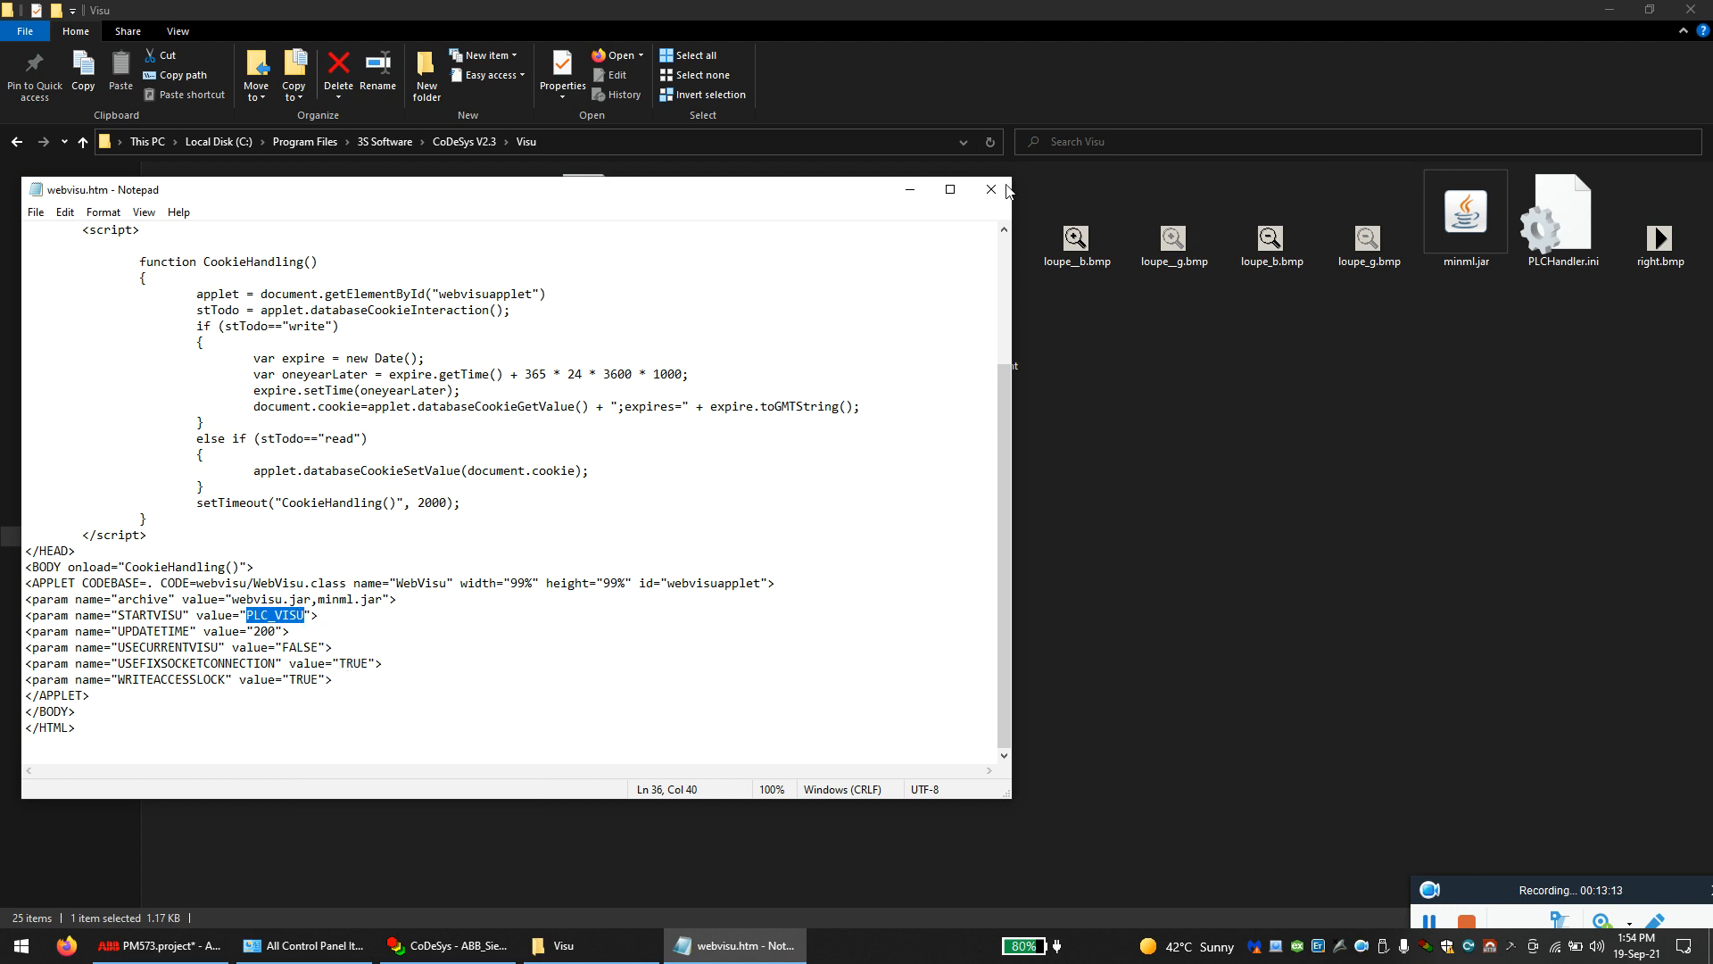
pyautogui.click(991, 193)
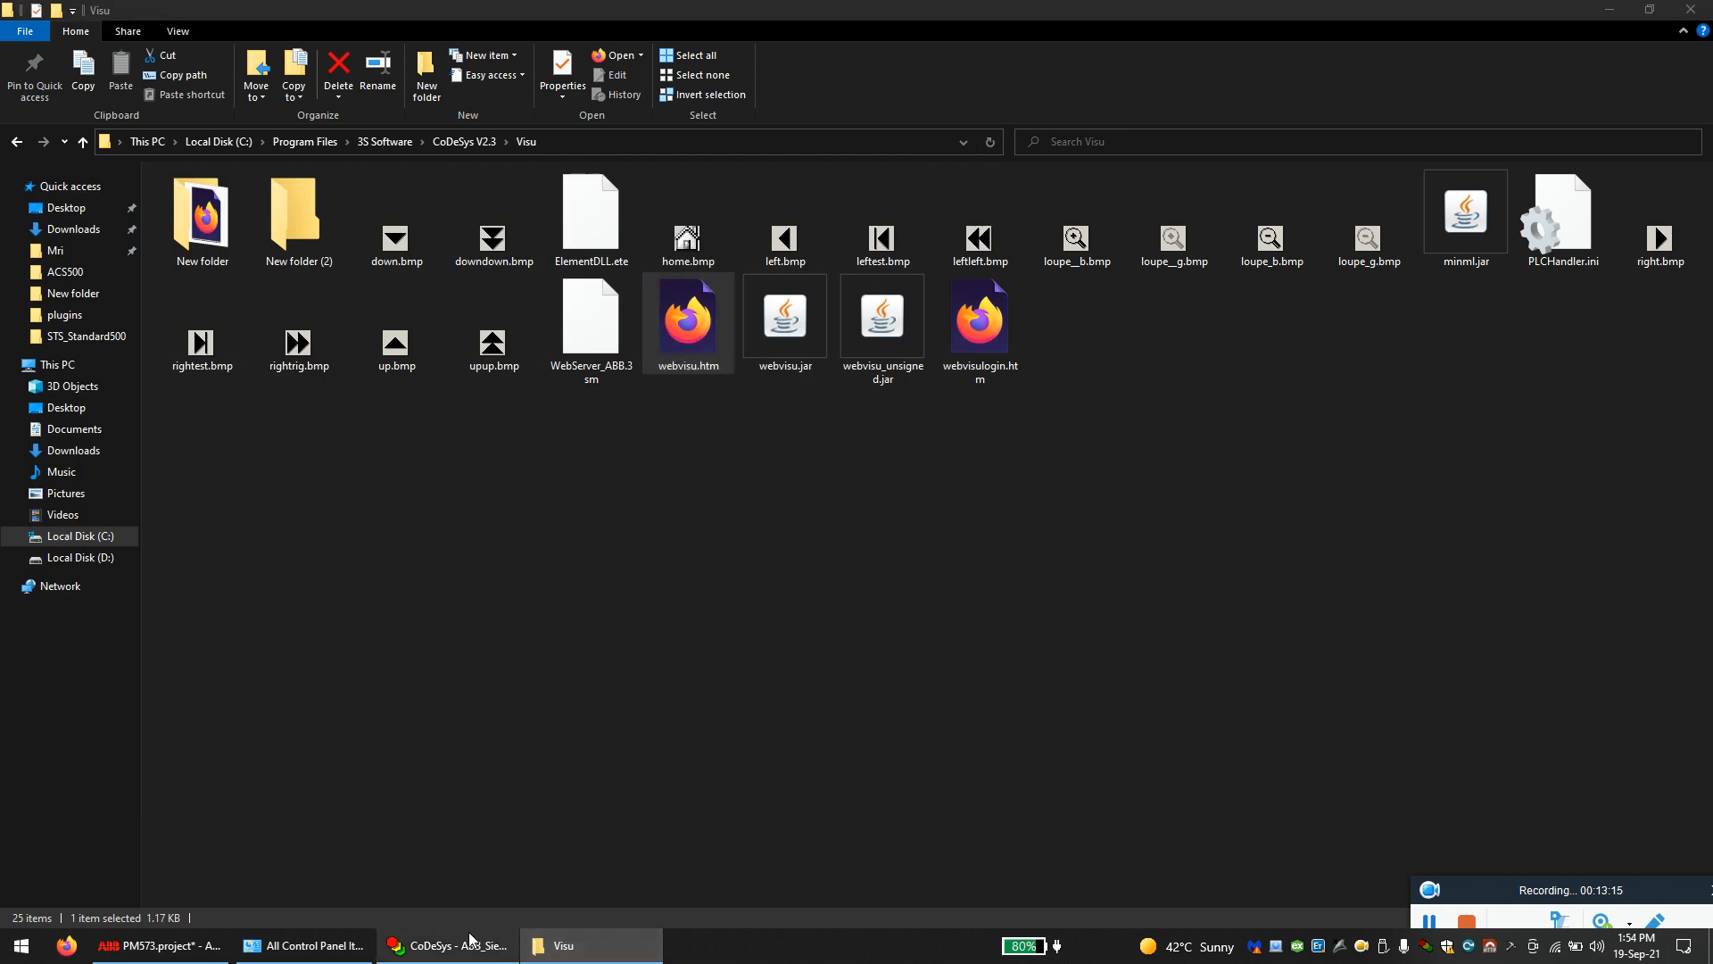
# - Switch to CoDeSys and rename the visualization "new" to PLC_VISU by pasting the copied name
pyautogui.click(450, 945)
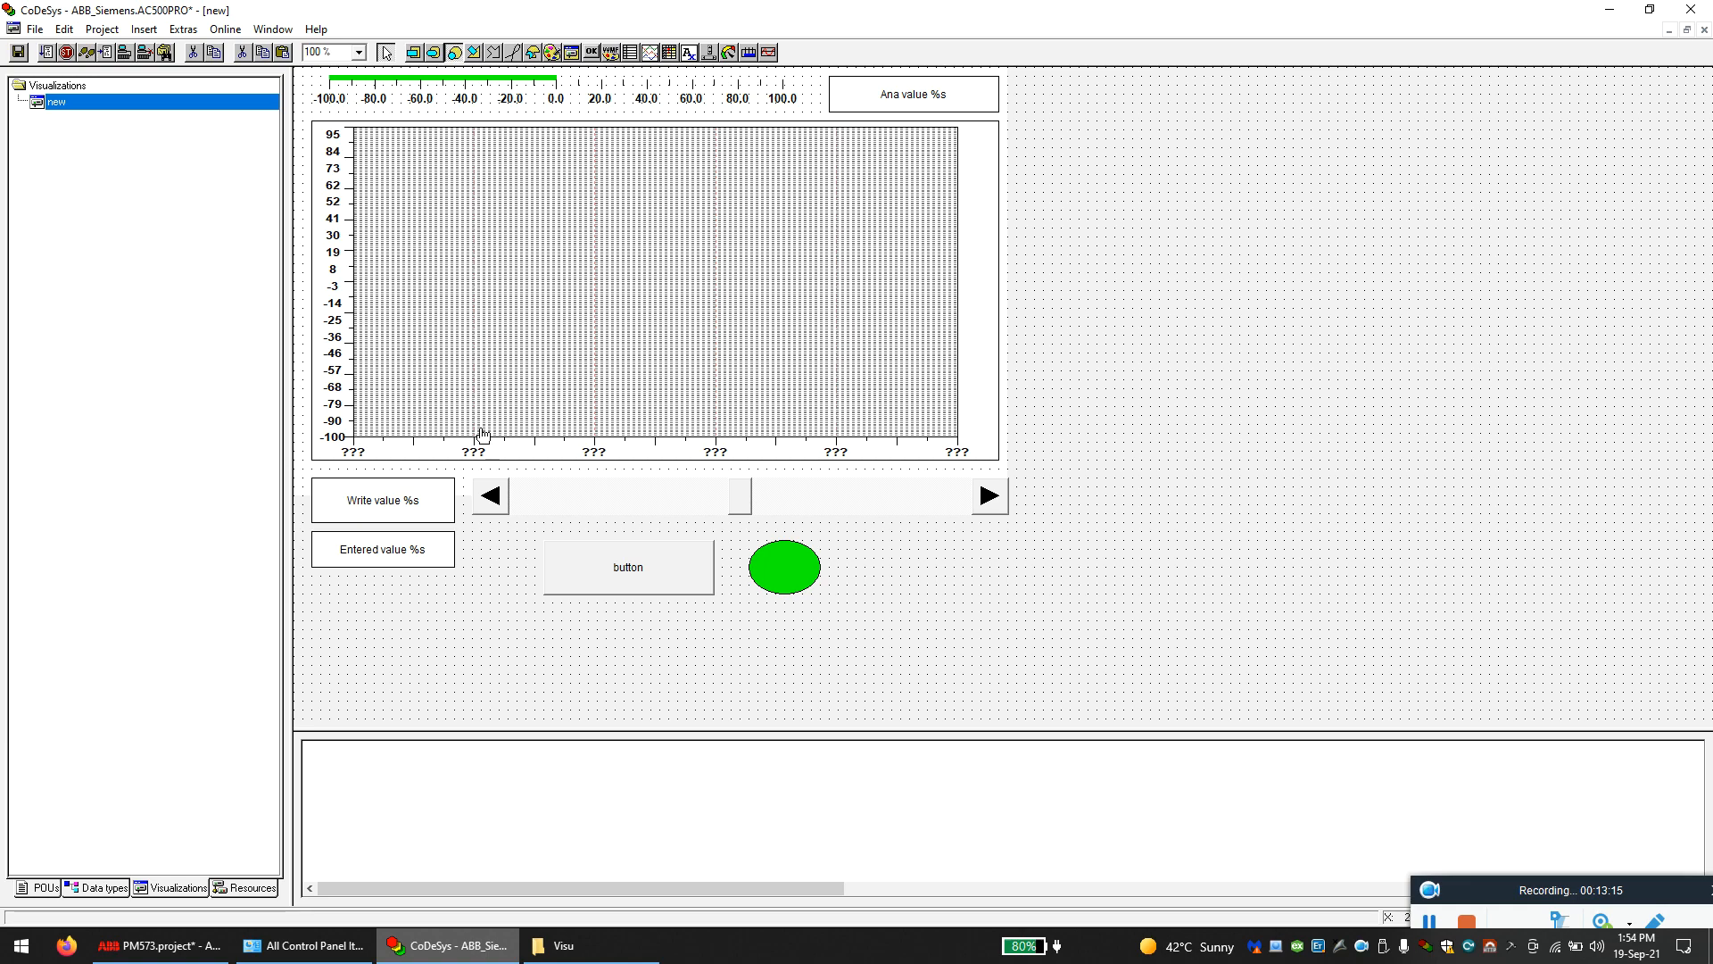
pyautogui.rightClick(59, 103)
pyautogui.click(129, 135)
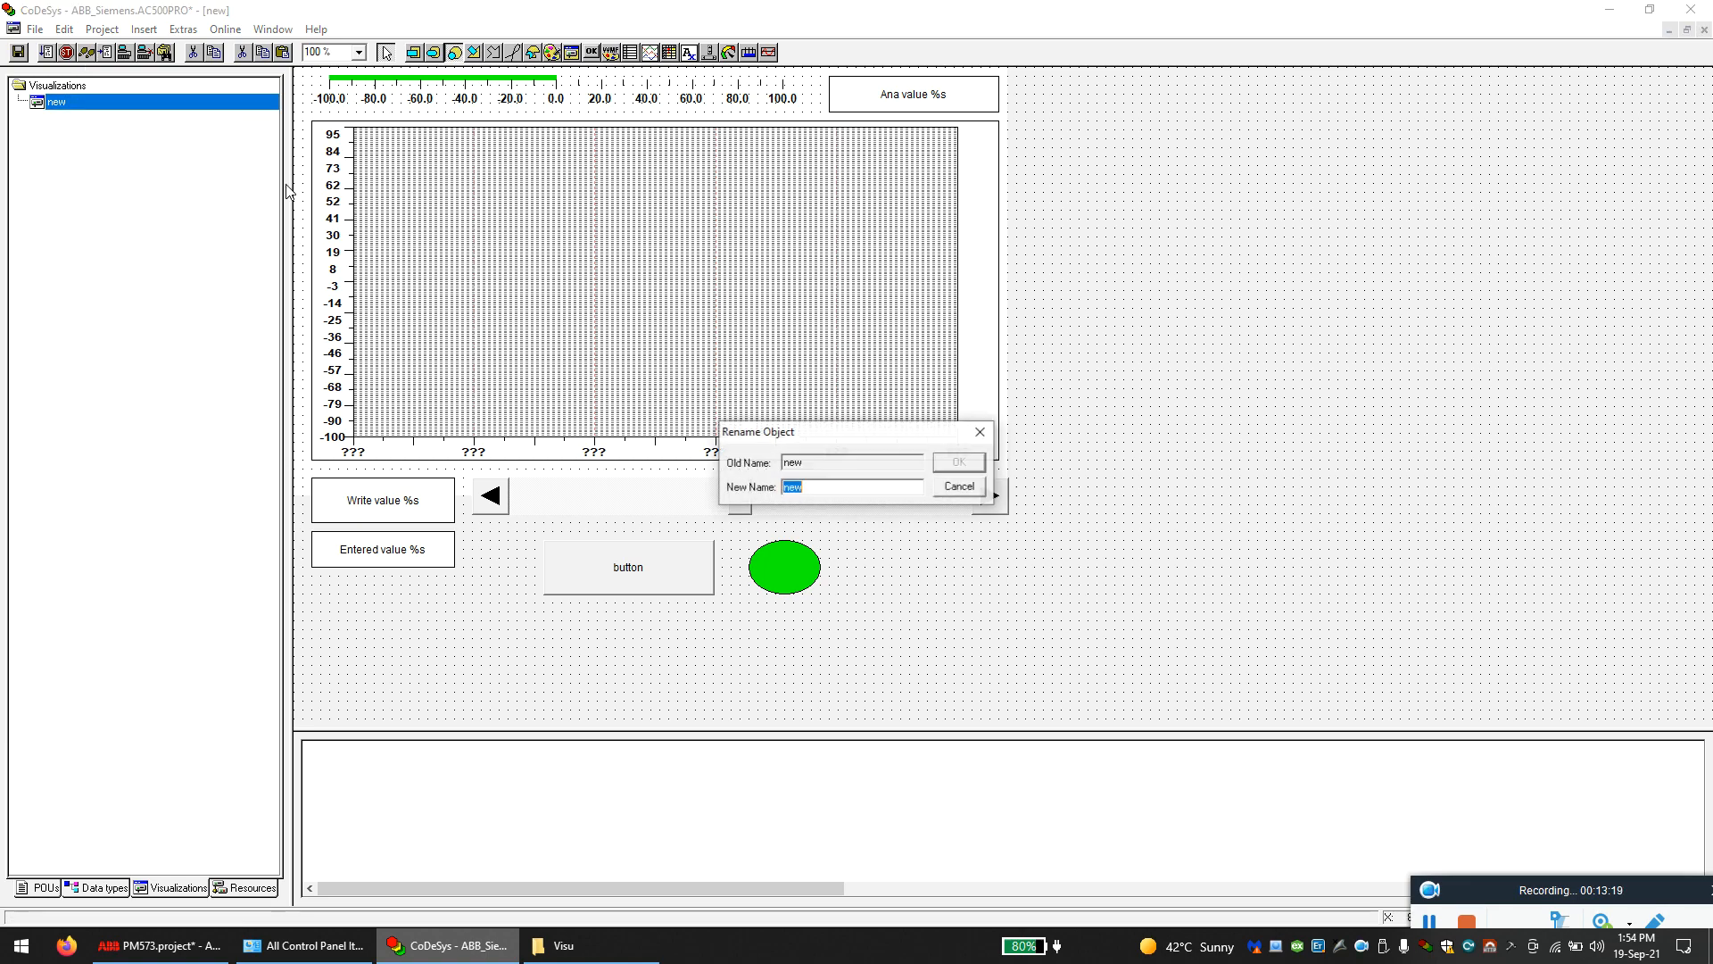
pyautogui.rightClick(870, 496)
pyautogui.click(906, 564)
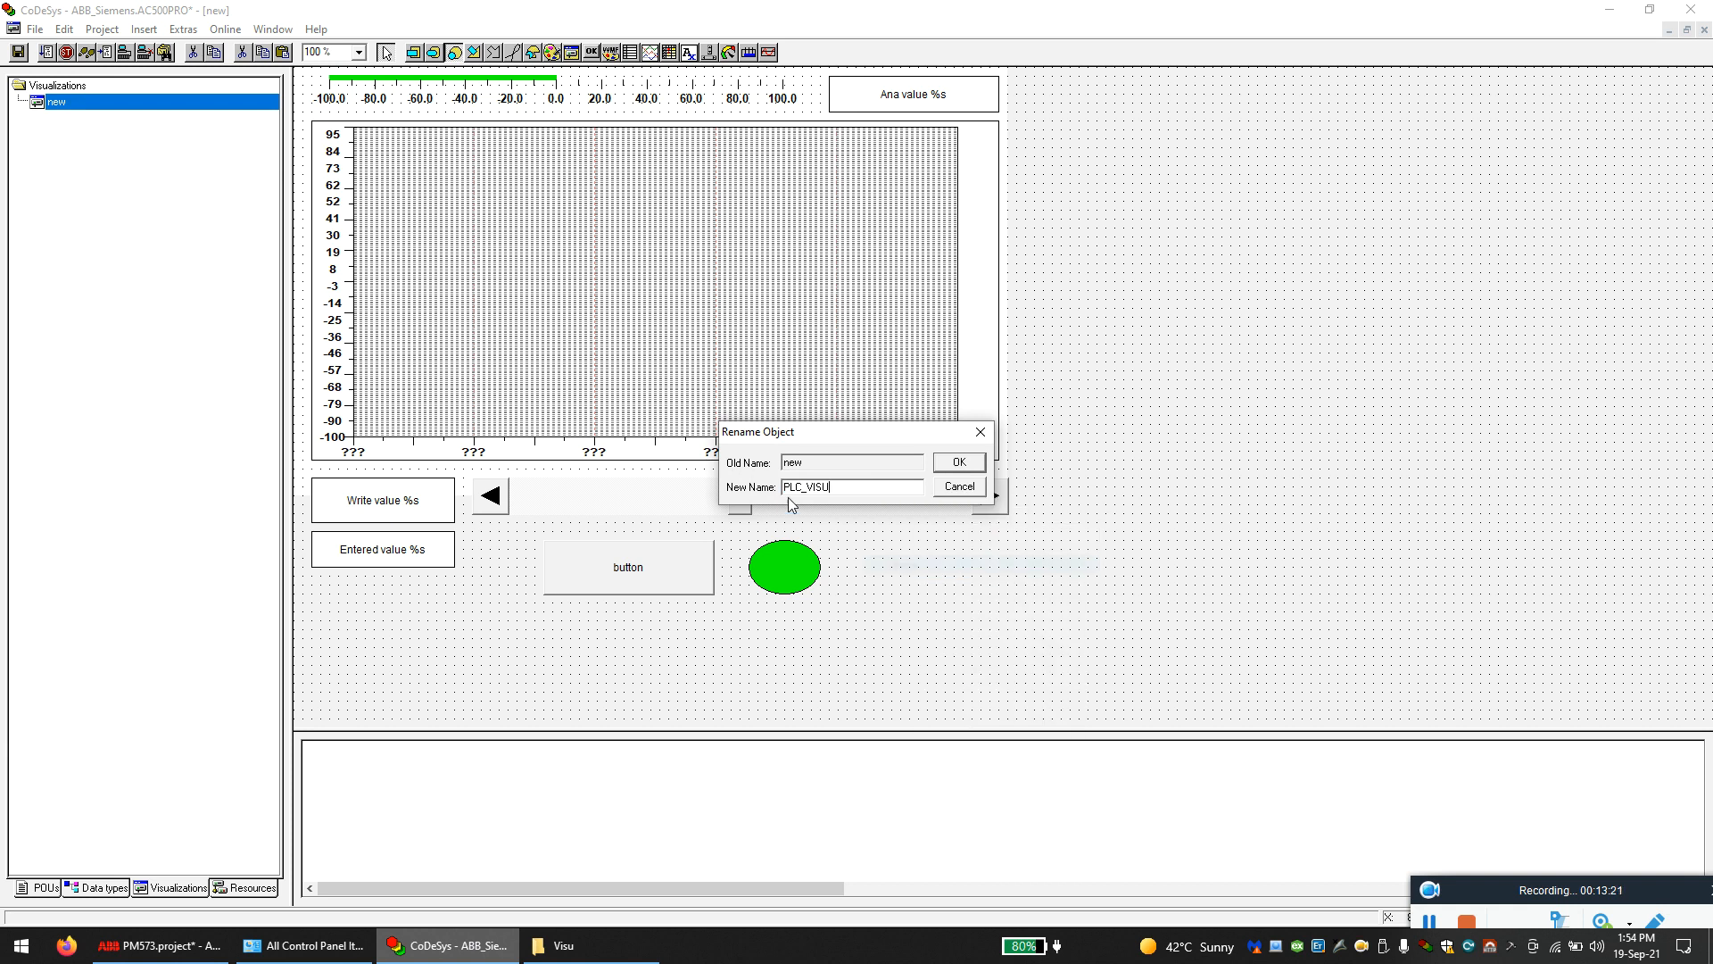
pyautogui.click(958, 463)
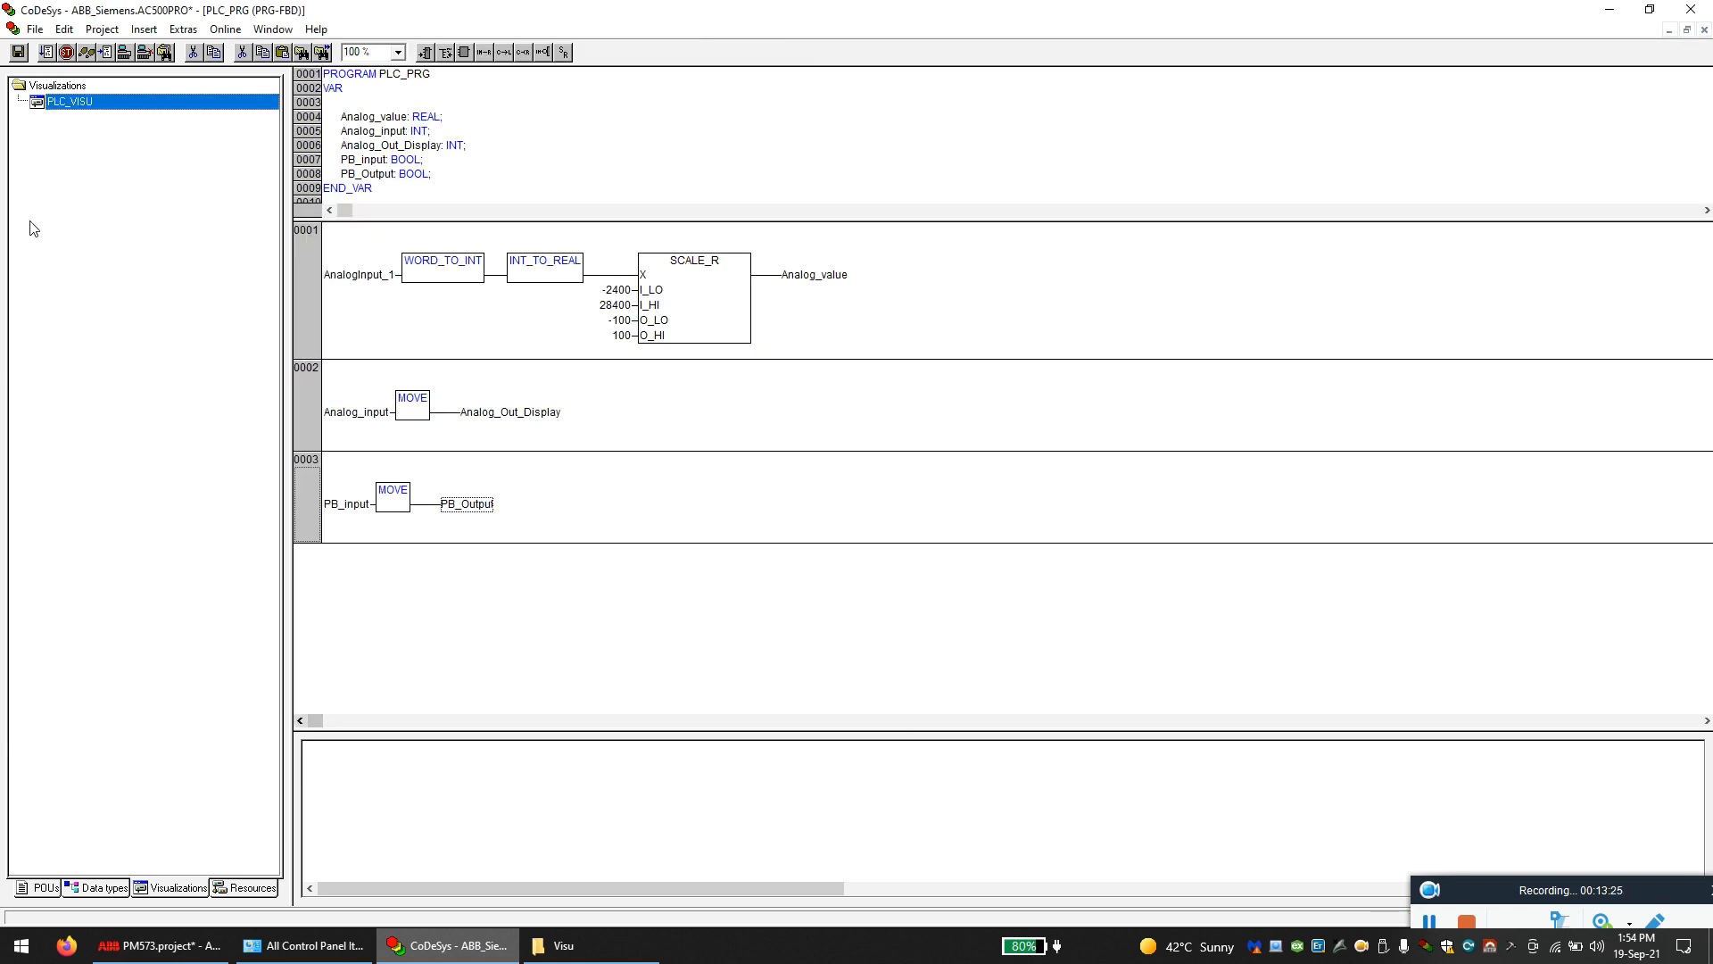
# - Reopen the PLC_VISU visualization, save the project, close CoDeSys and switch to Automation Builder
pyautogui.doubleClick(58, 104)
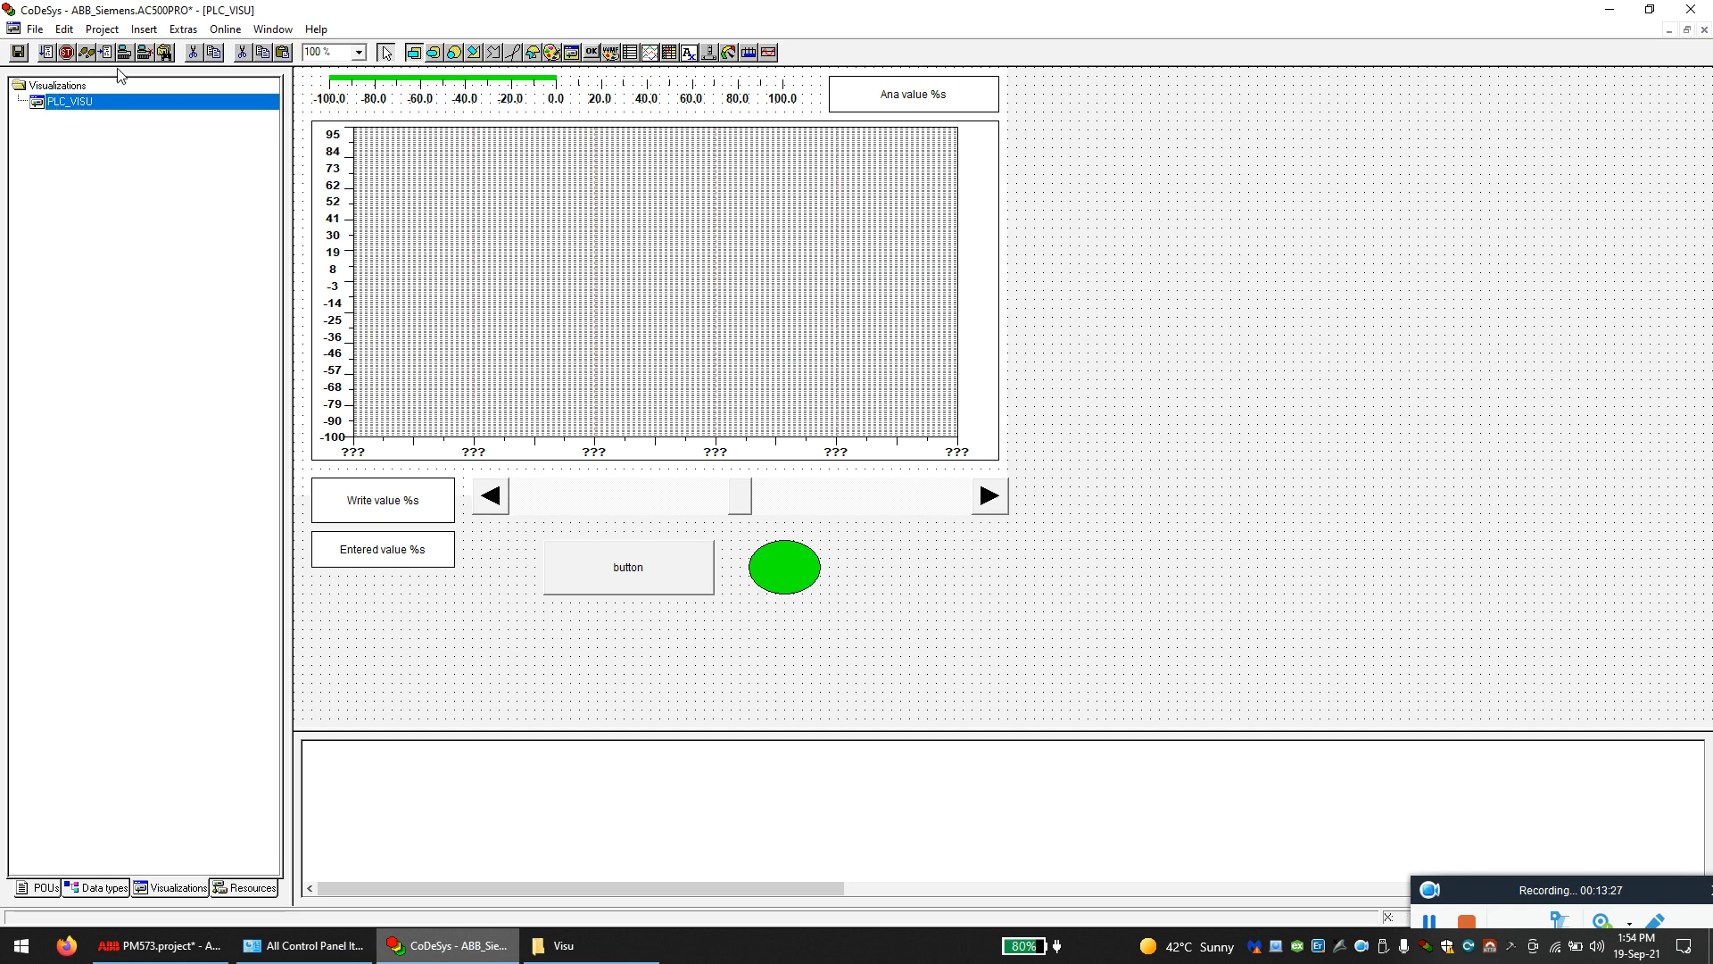
pyautogui.click(18, 52)
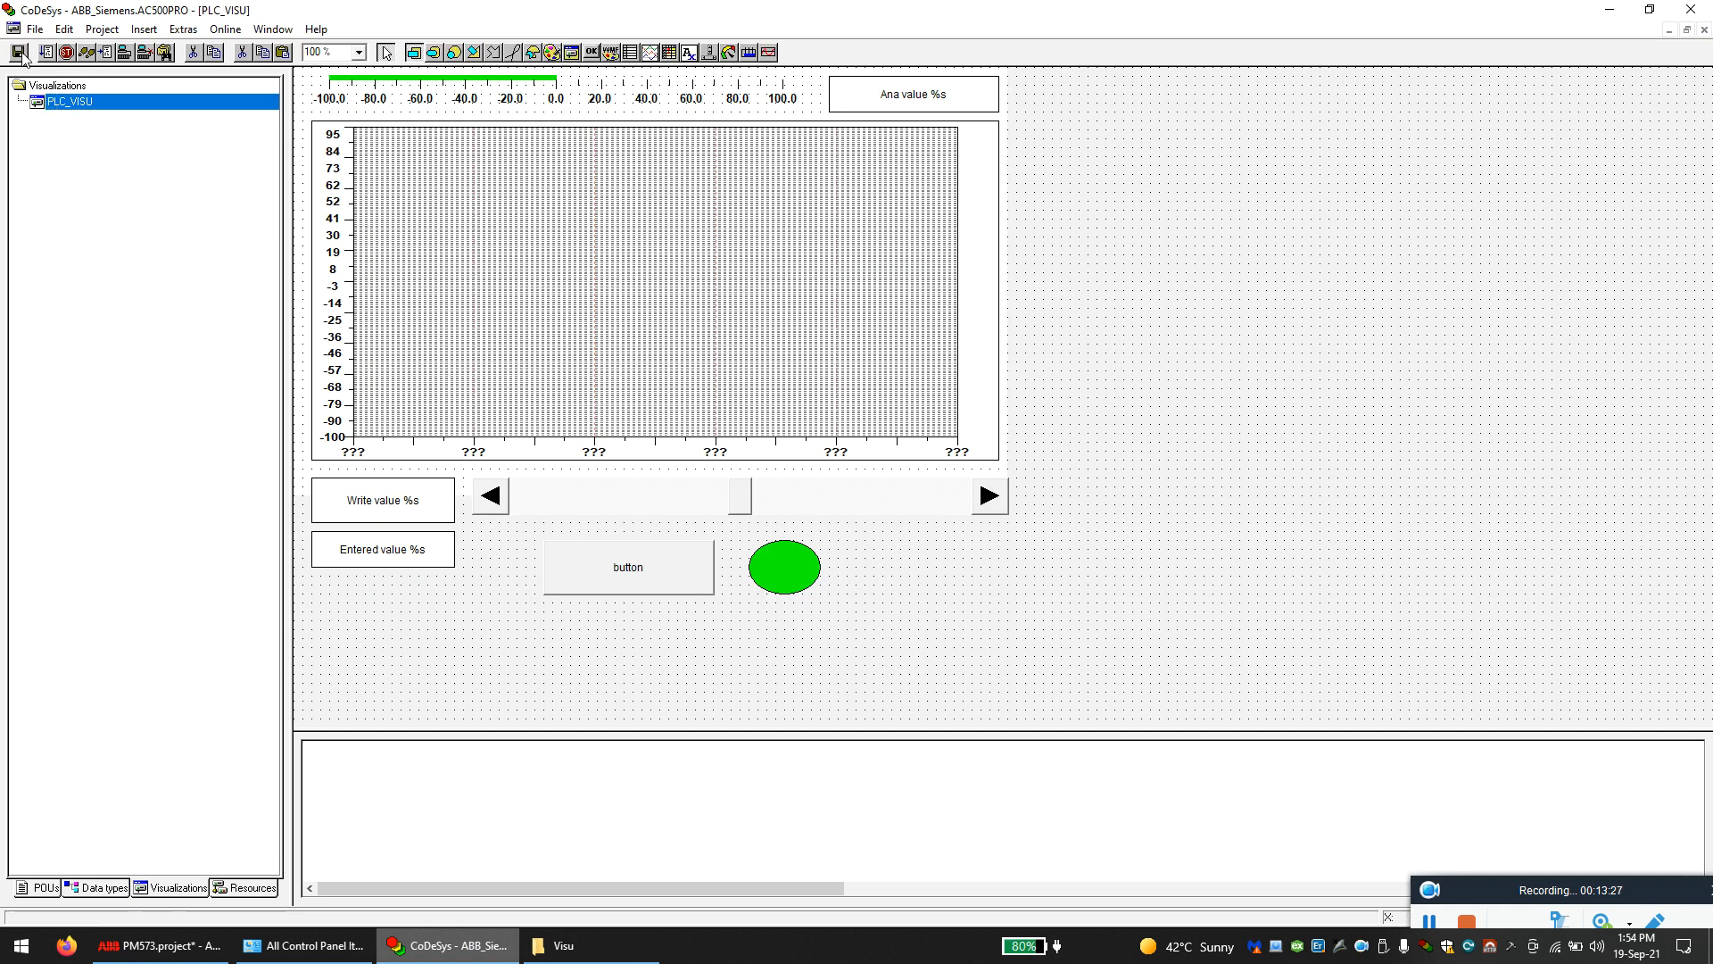
pyautogui.click(1706, 30)
pyautogui.click(196, 945)
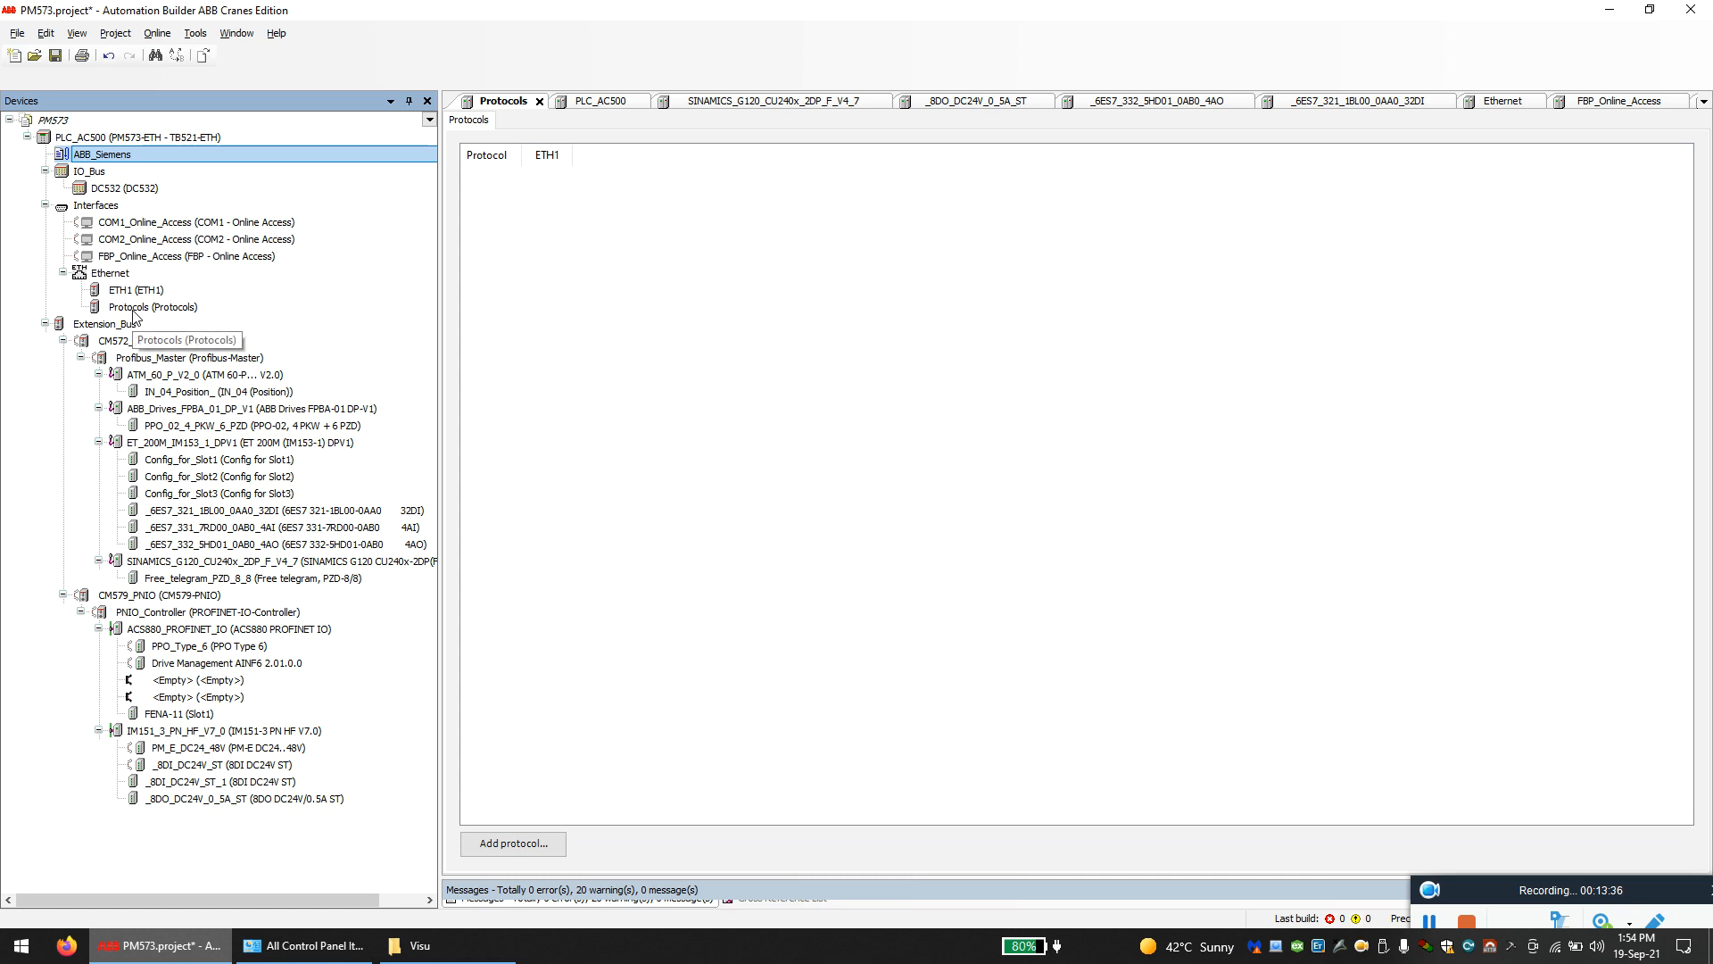
pyautogui.rightClick(134, 310)
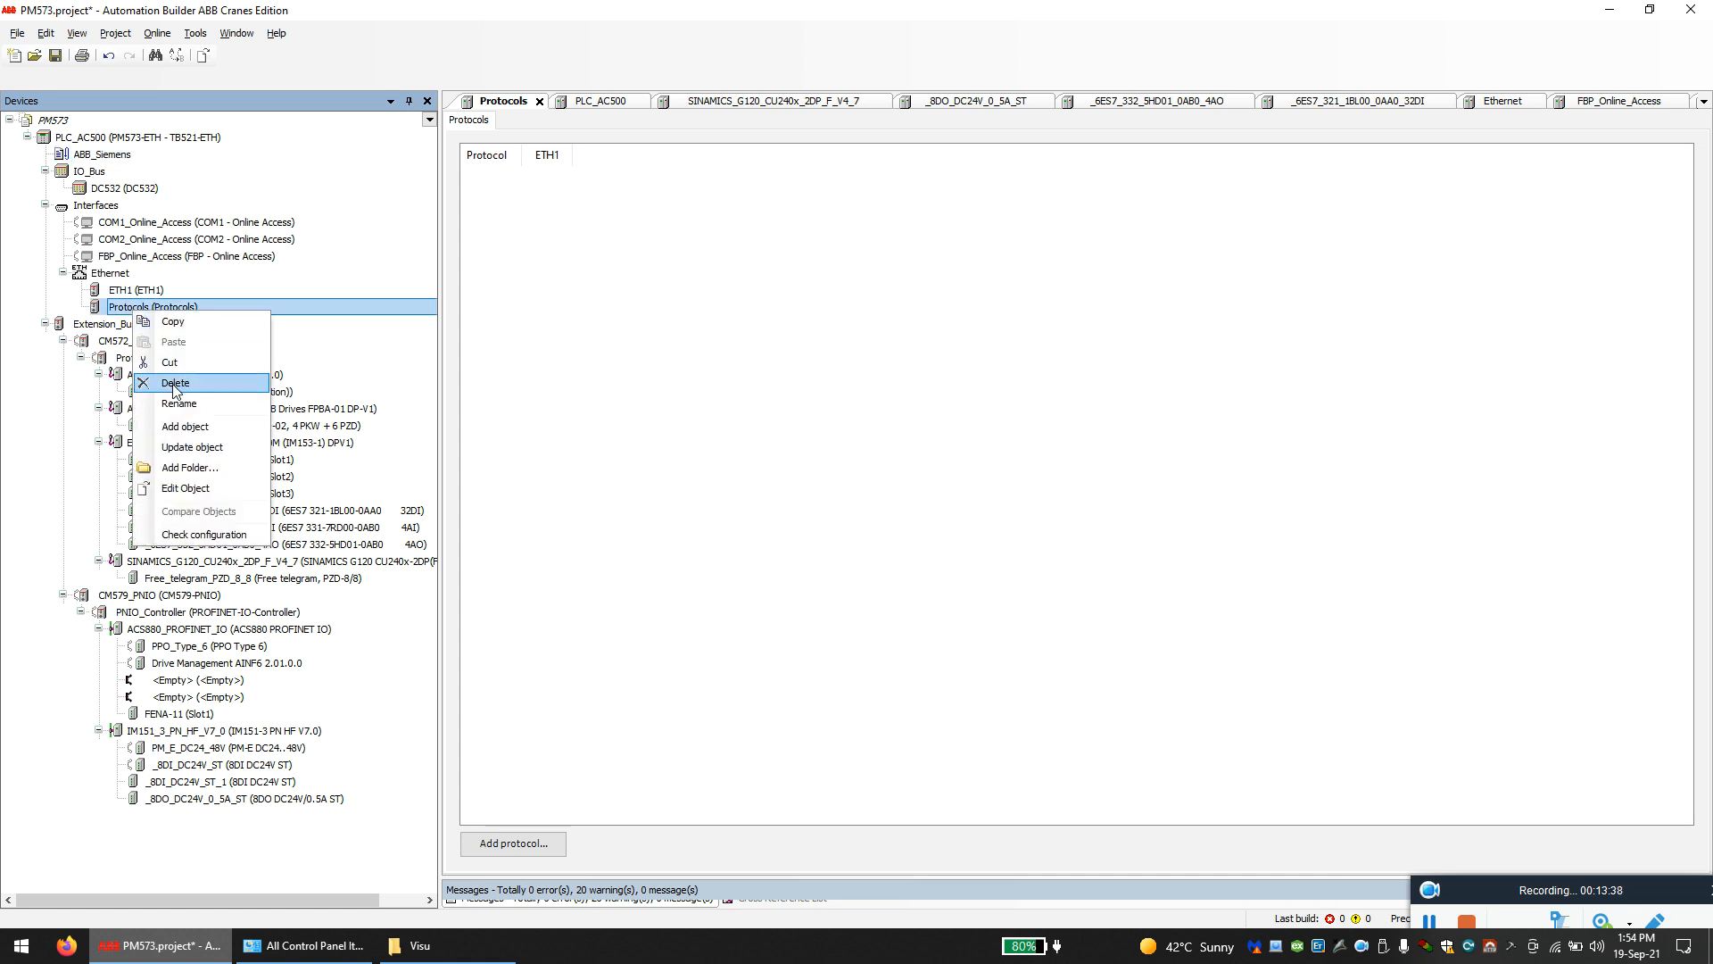
pyautogui.click(189, 467)
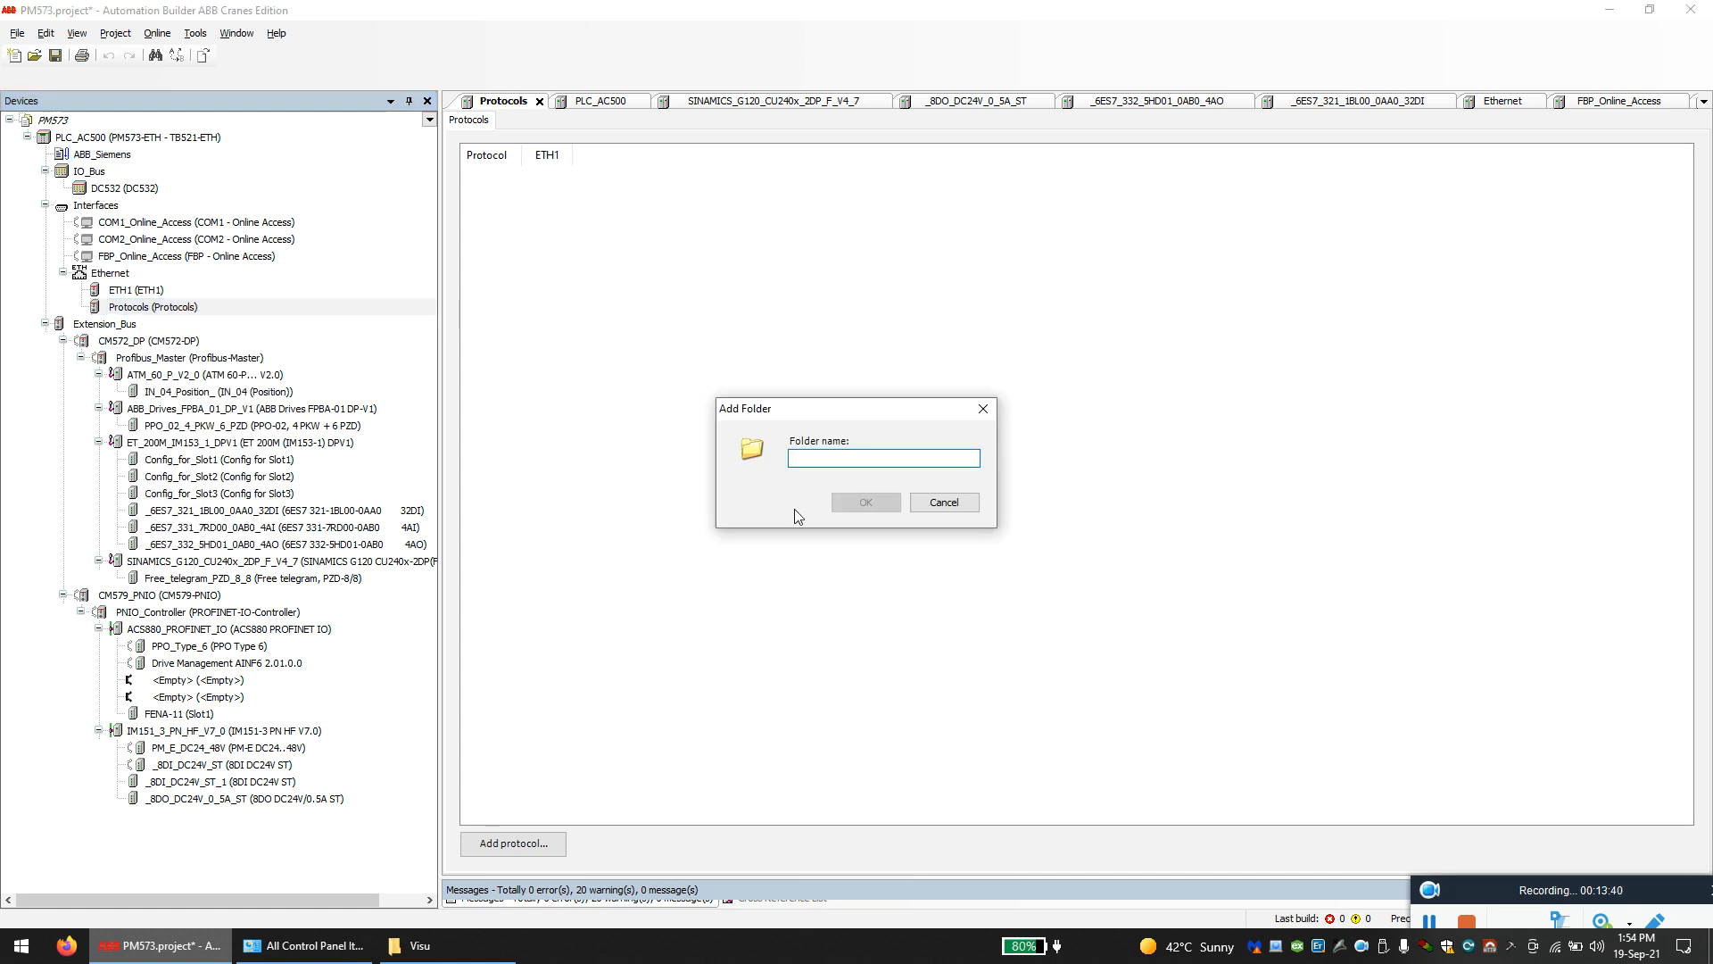
pyautogui.click(983, 407)
# - Add a Web Server object under the Ethernet Protocols node and set its number of connections to 4
pyautogui.rightClick(223, 306)
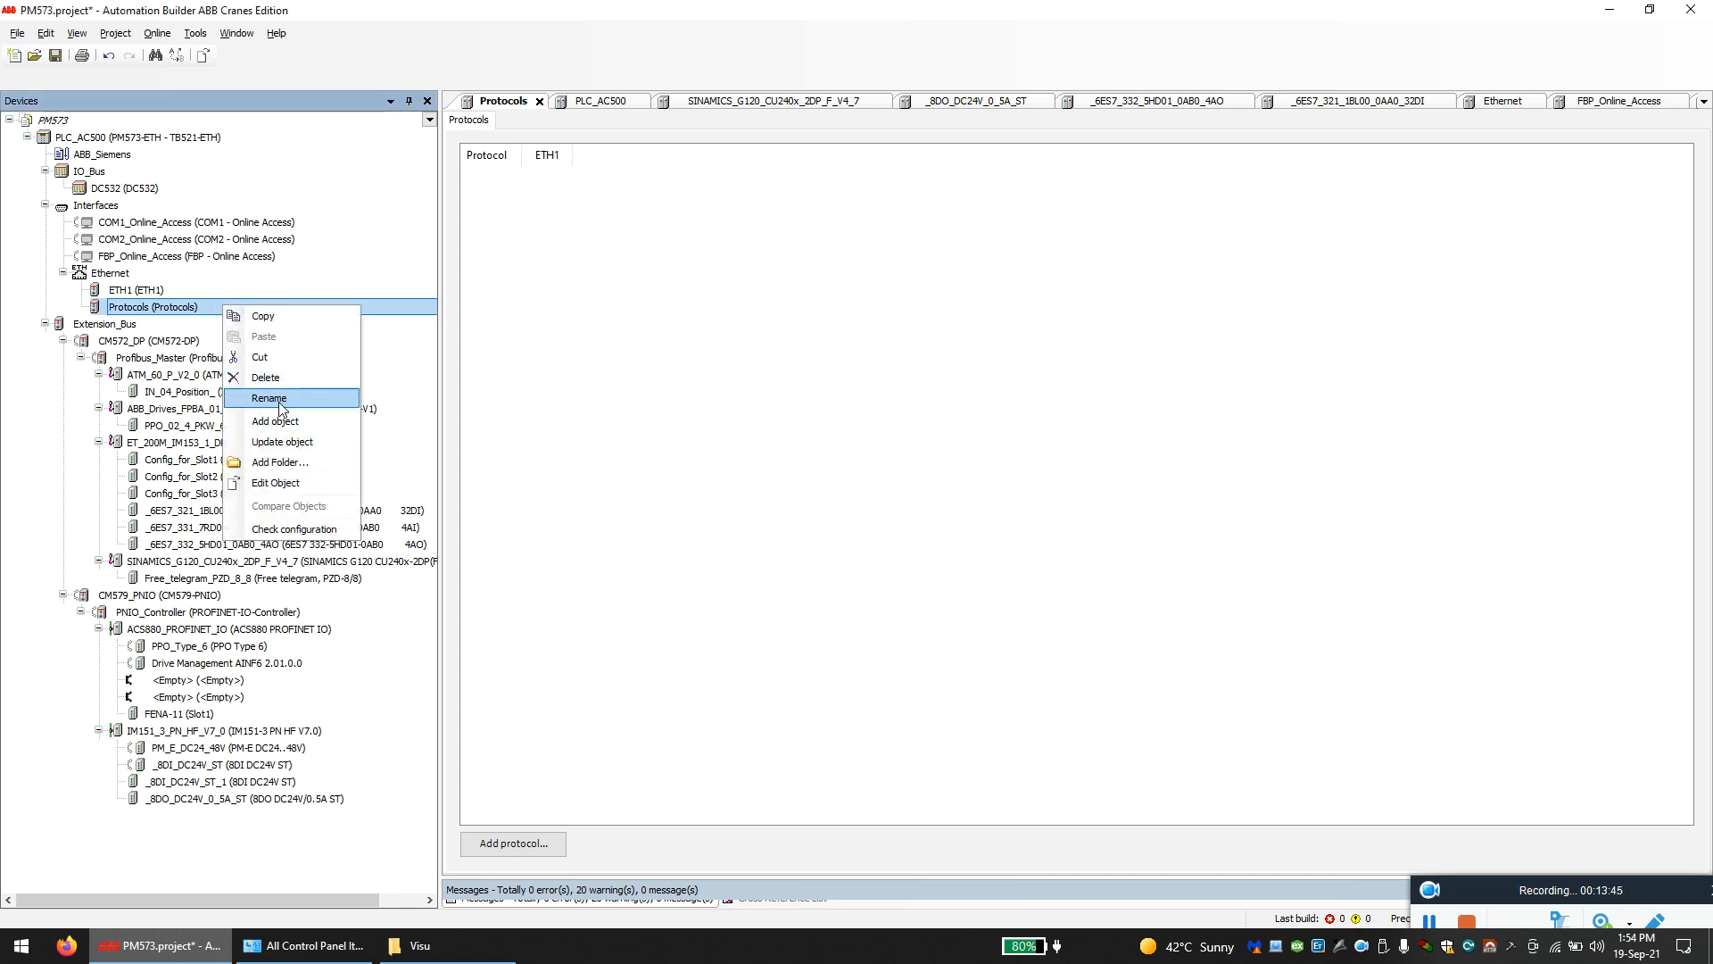
pyautogui.click(275, 421)
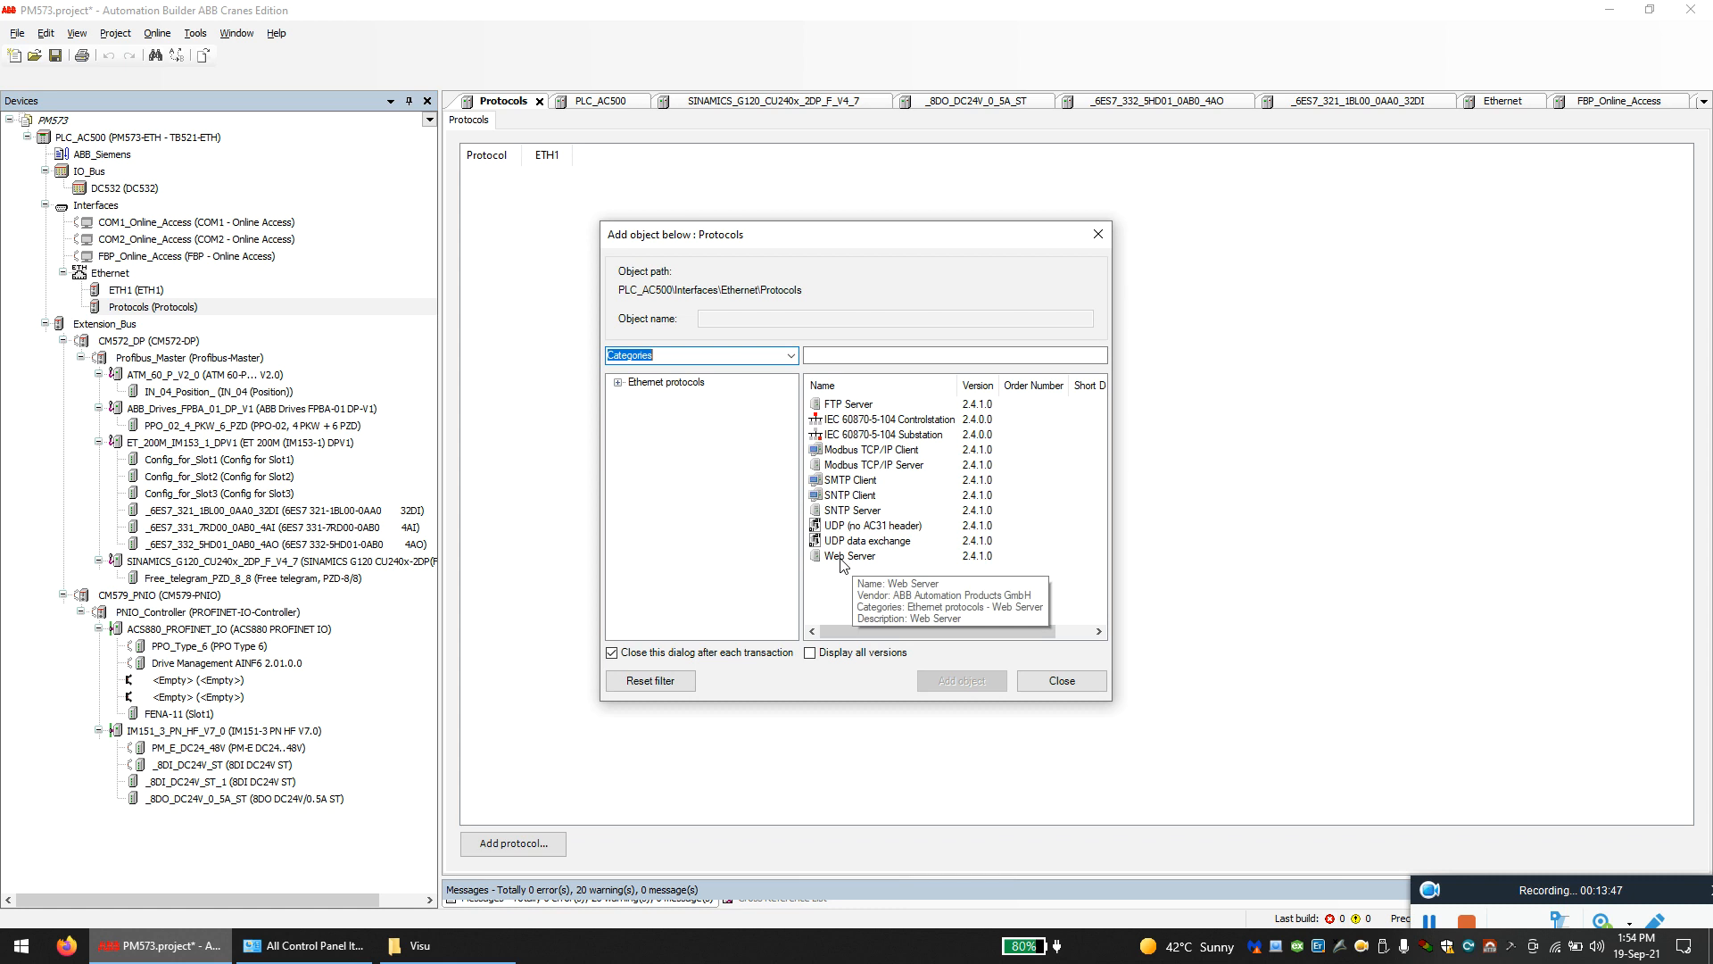
pyautogui.doubleClick(842, 557)
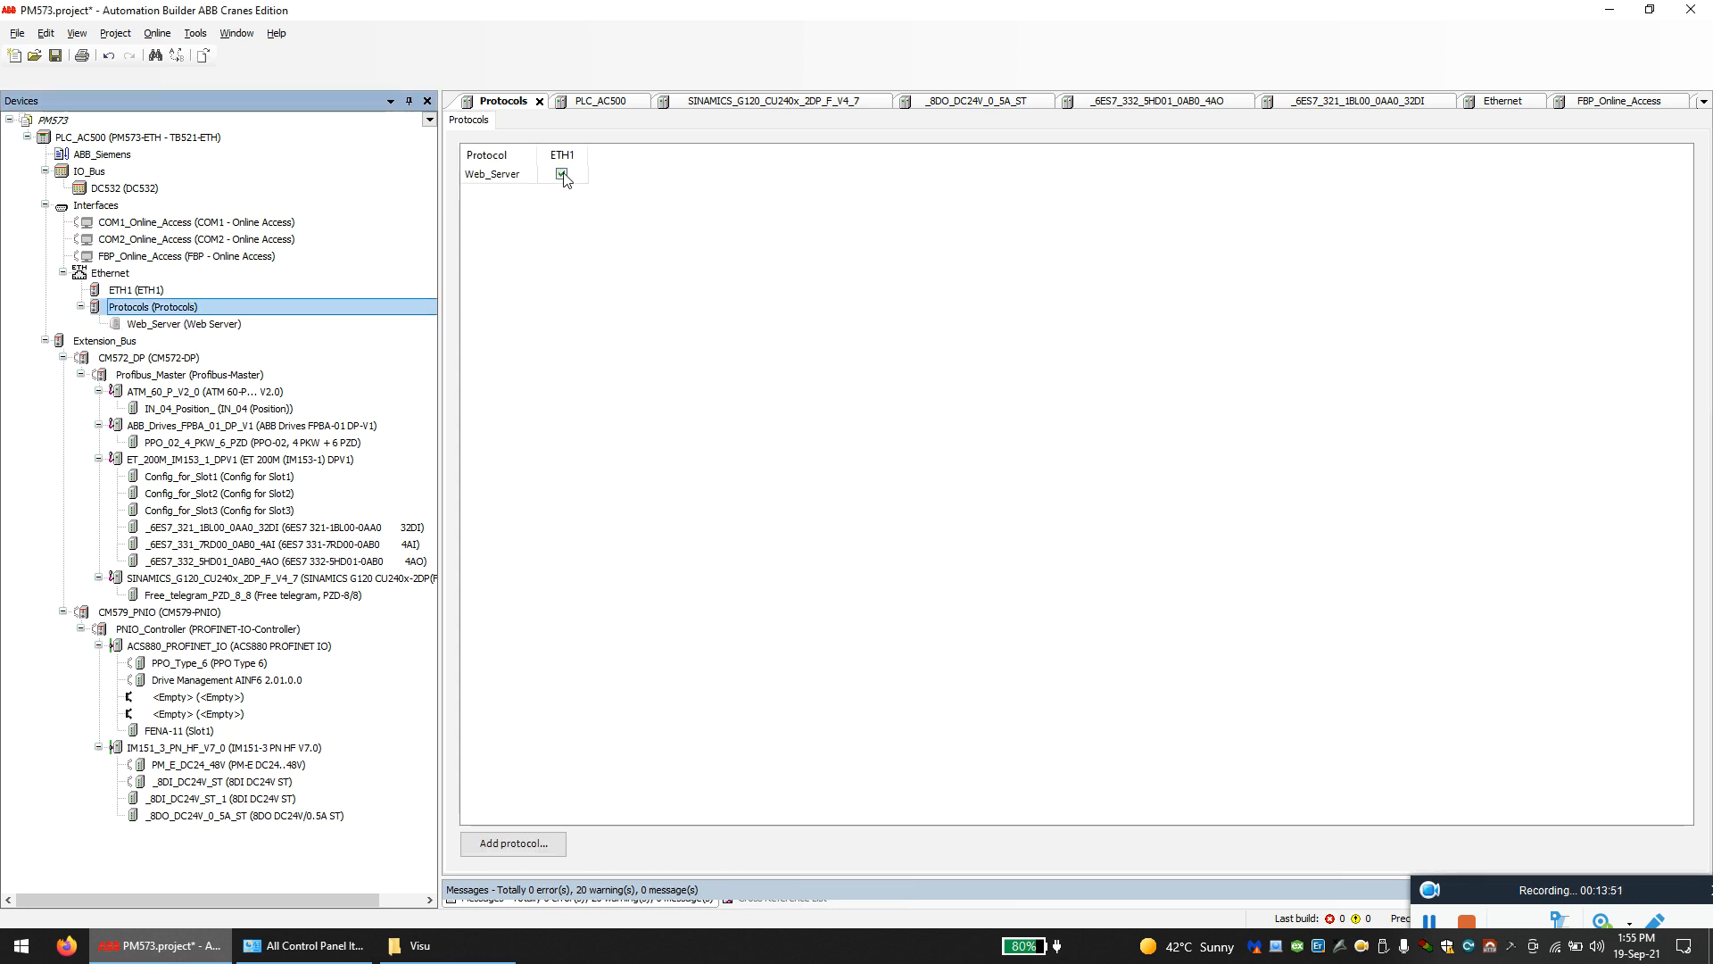
pyautogui.doubleClick(214, 326)
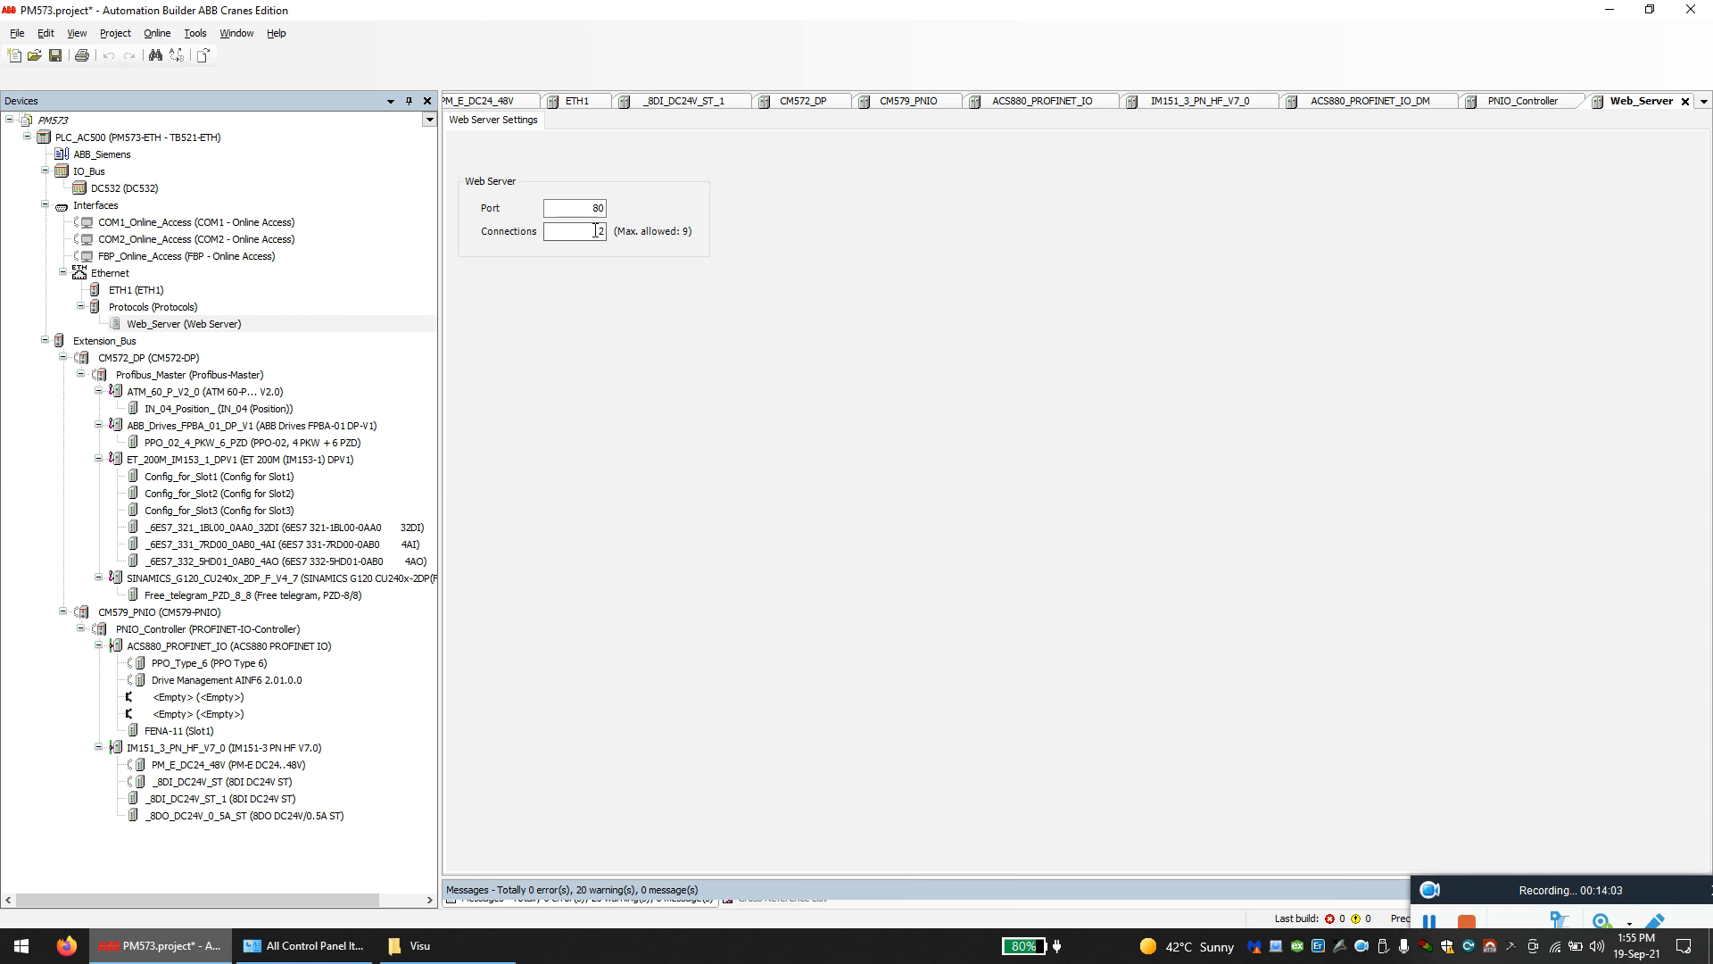
pyautogui.write('4')
# - Reopen the ABB_Siemens program in CoDeSys and widen the object tree
pyautogui.doubleClick(100, 155)
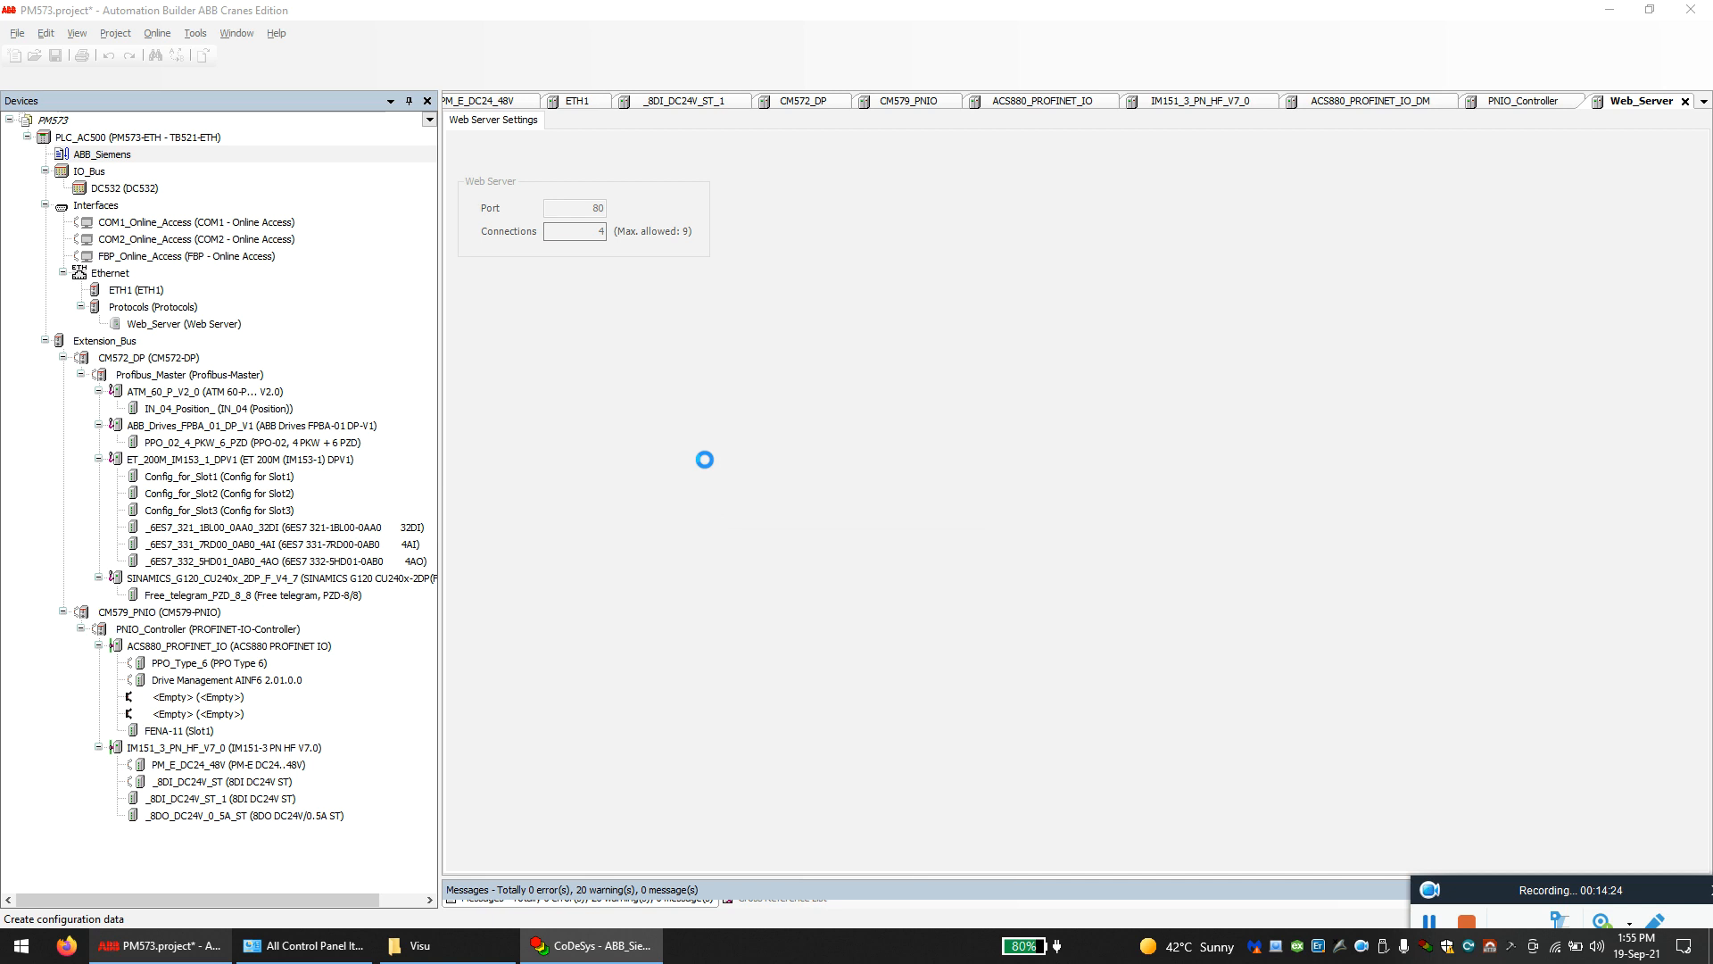
pyautogui.click(816, 520)
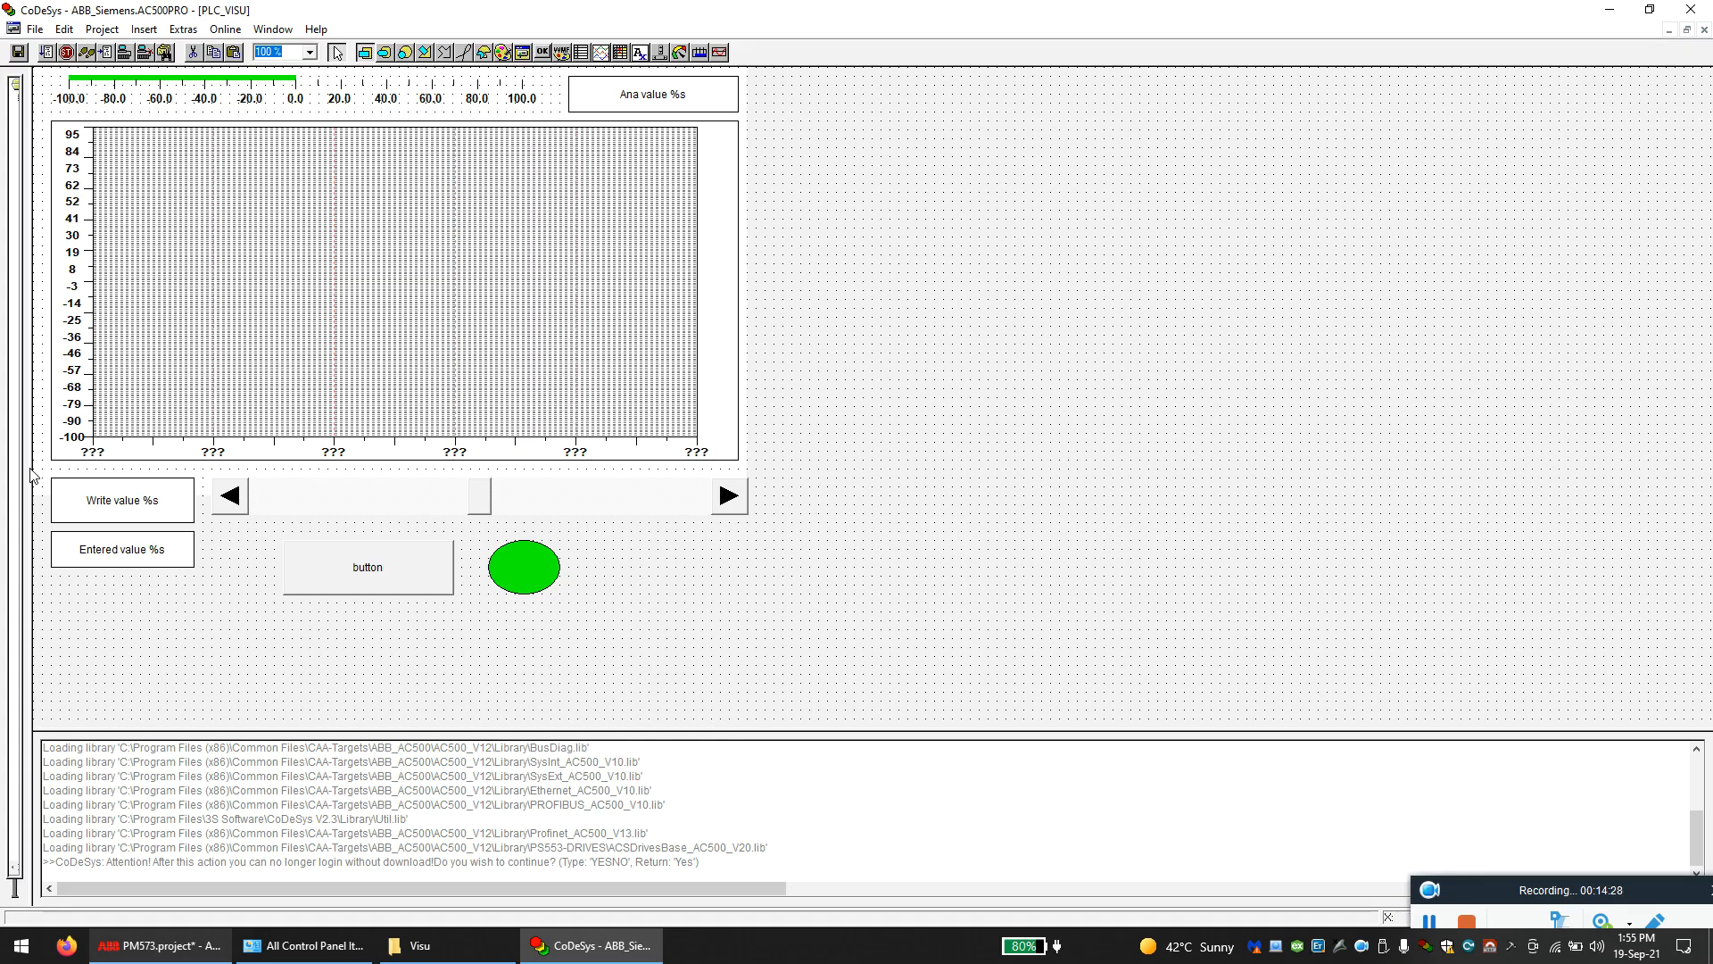
pyautogui.moveTo(32, 482); pyautogui.dragTo(266, 482)
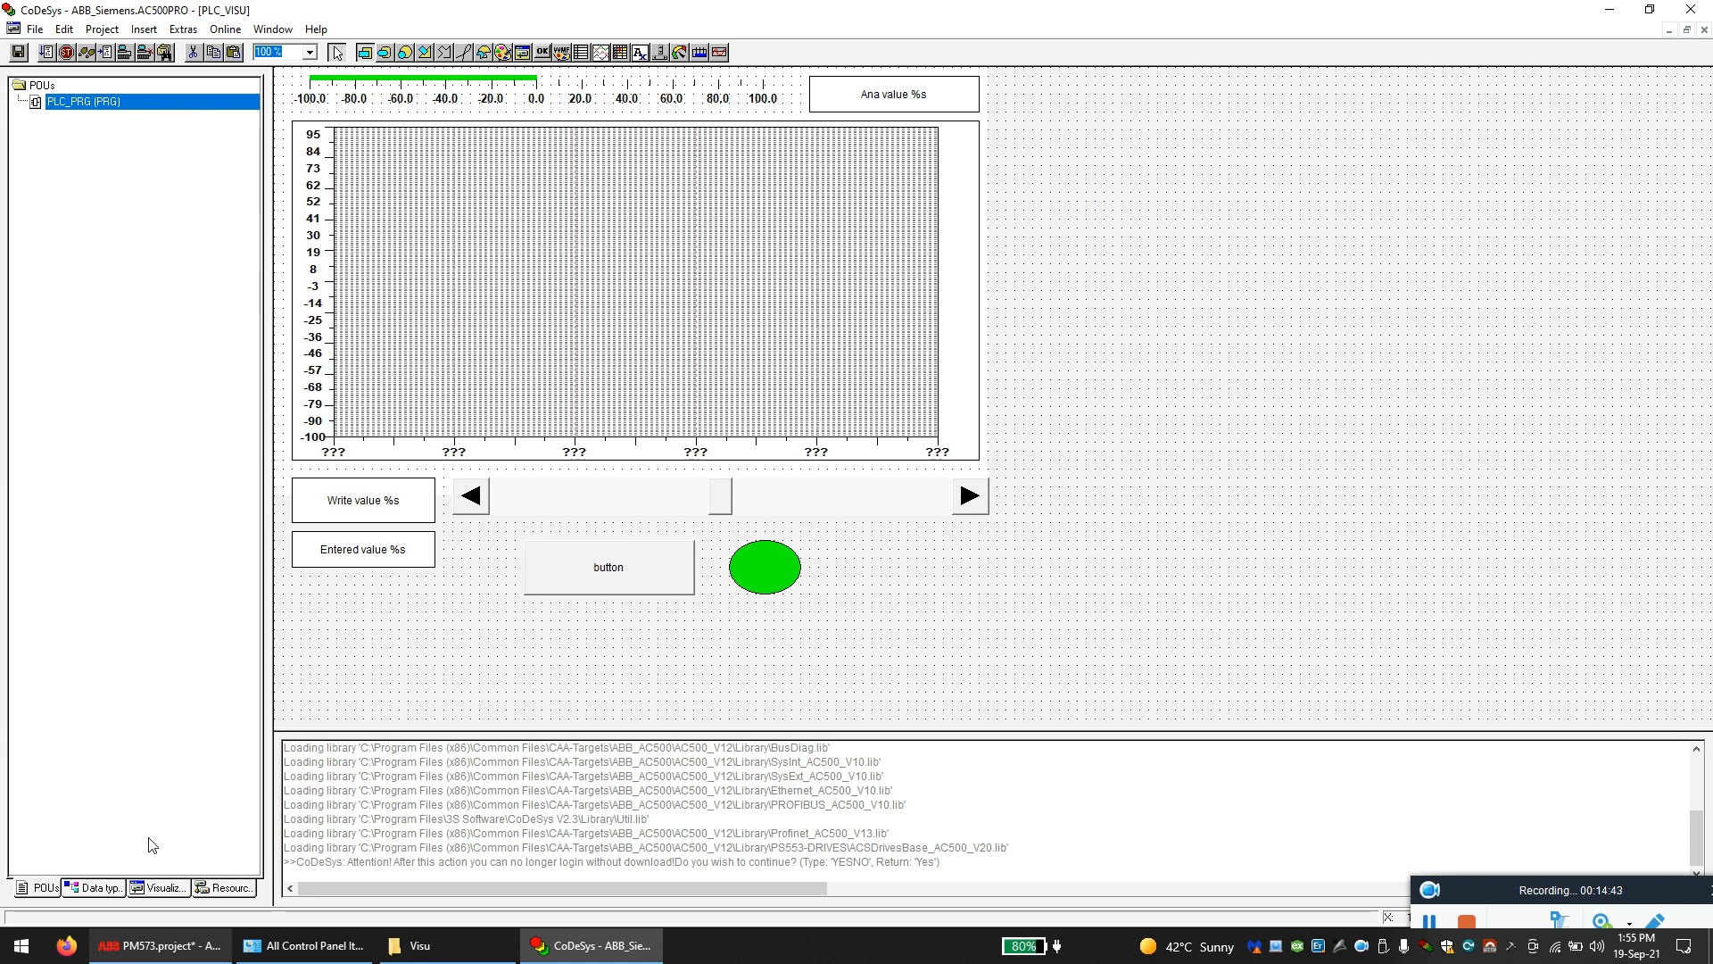
# - Open the target settings' visualization options and accept them with Web visualization enabled
pyautogui.click(213, 890)
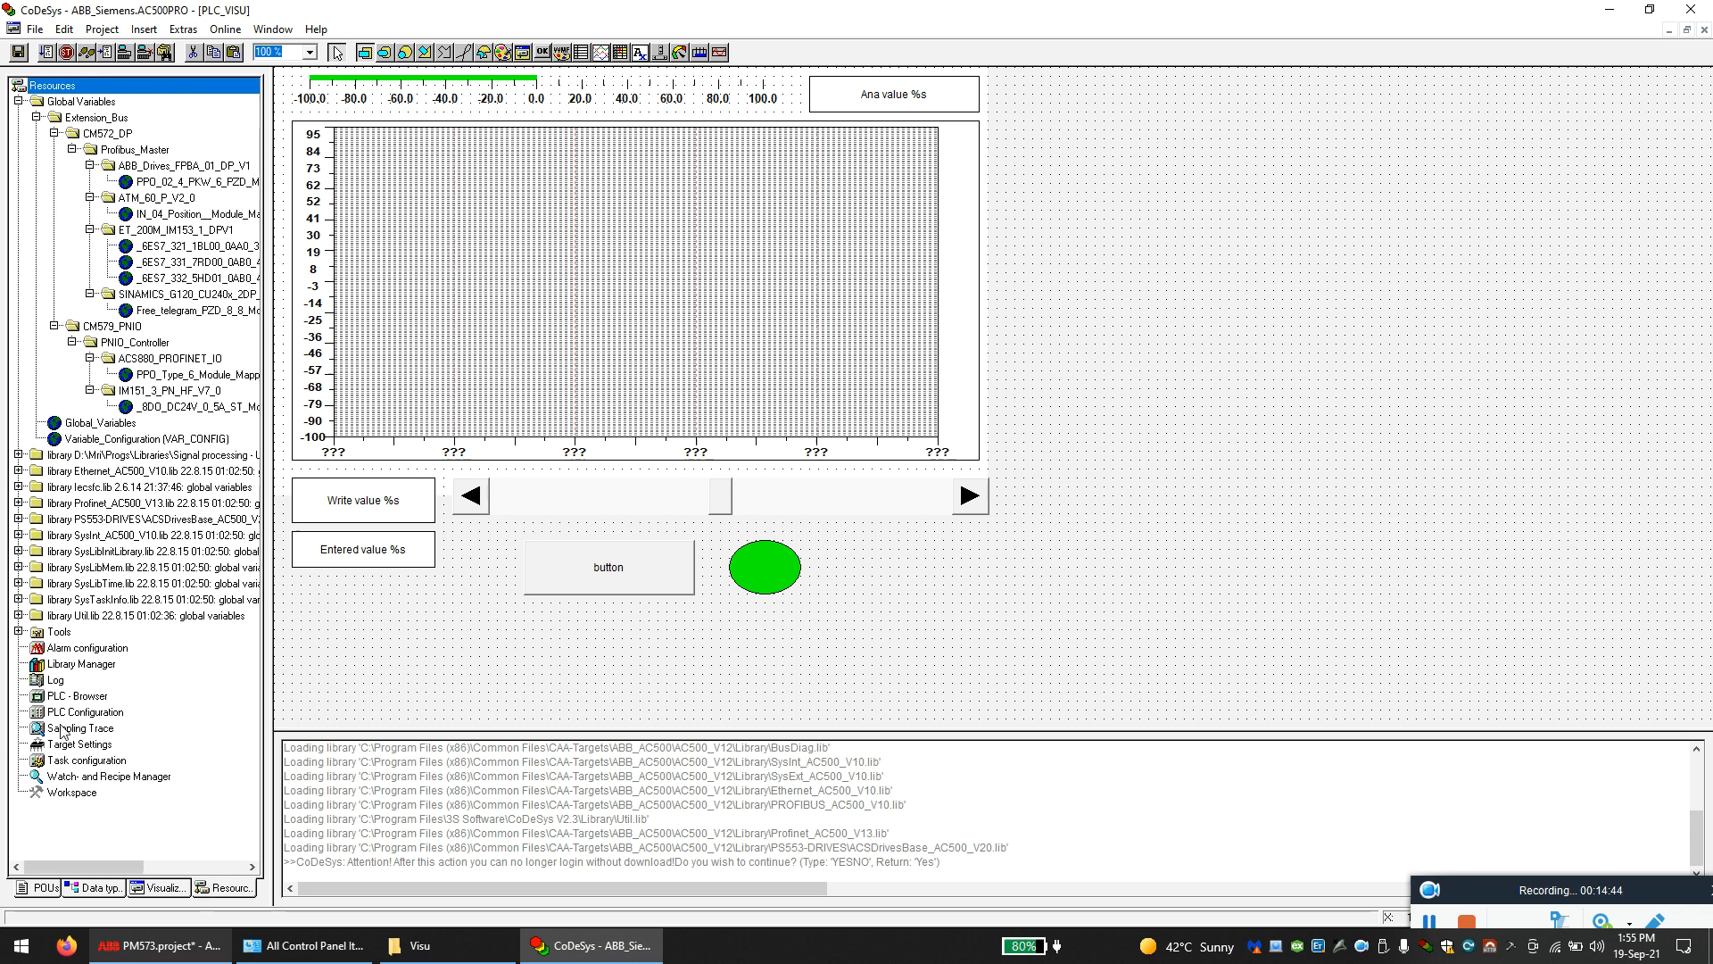
pyautogui.doubleClick(62, 749)
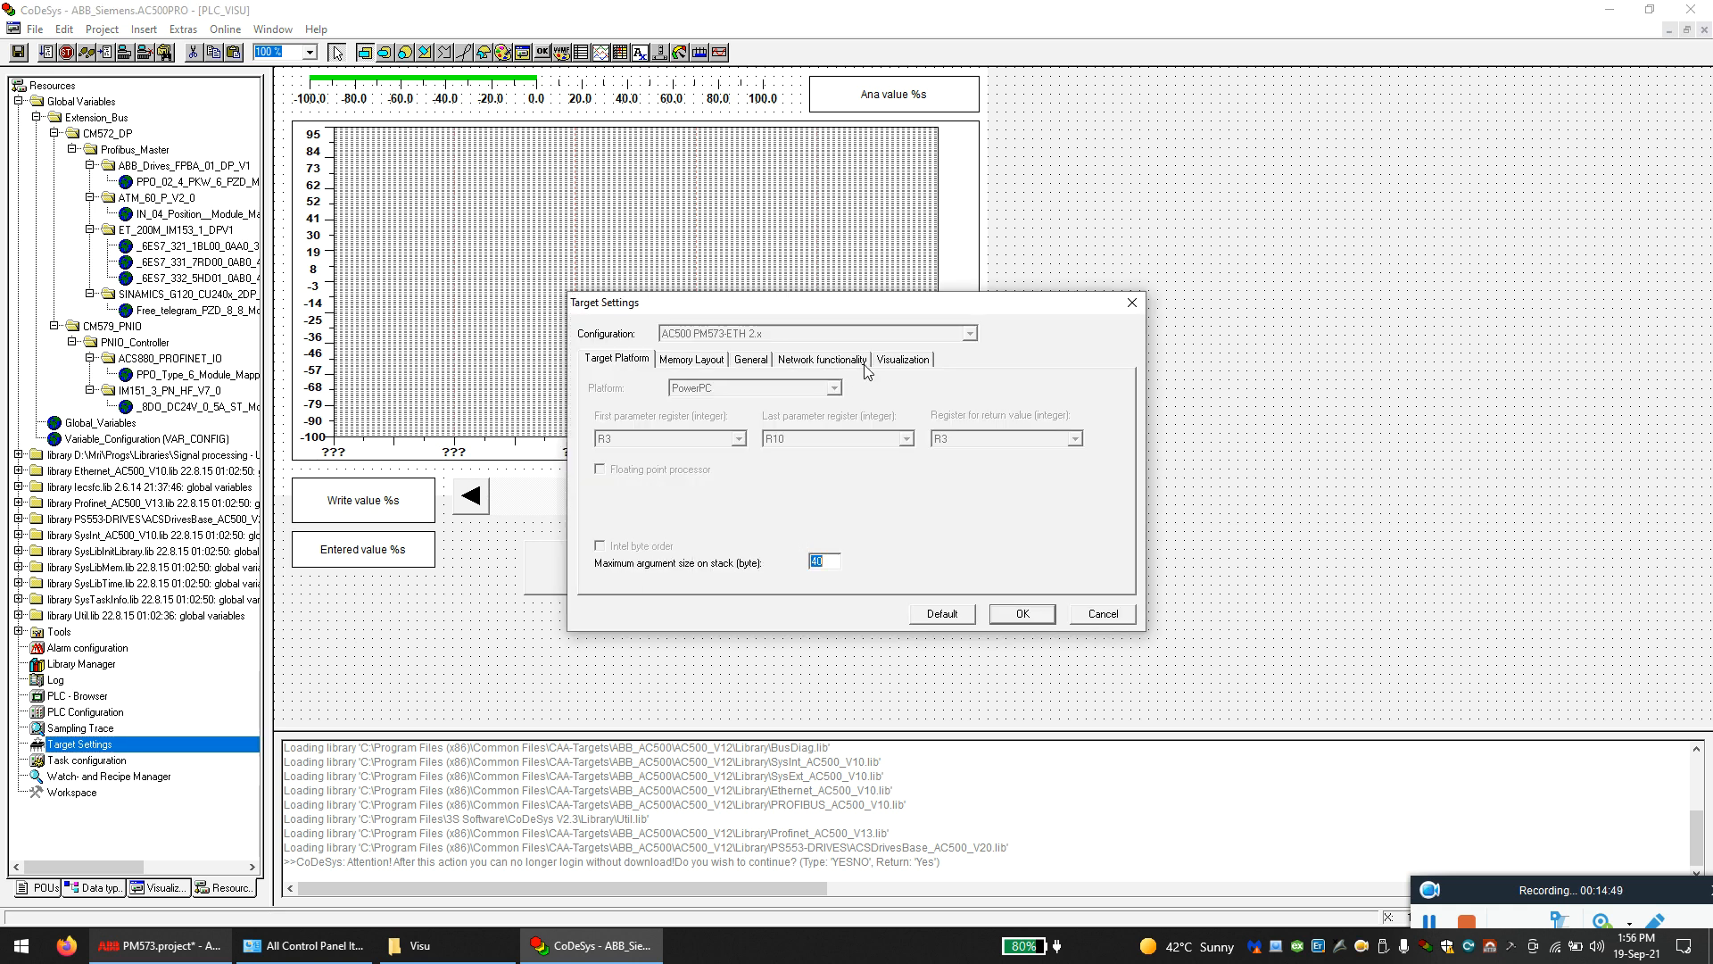
pyautogui.click(910, 360)
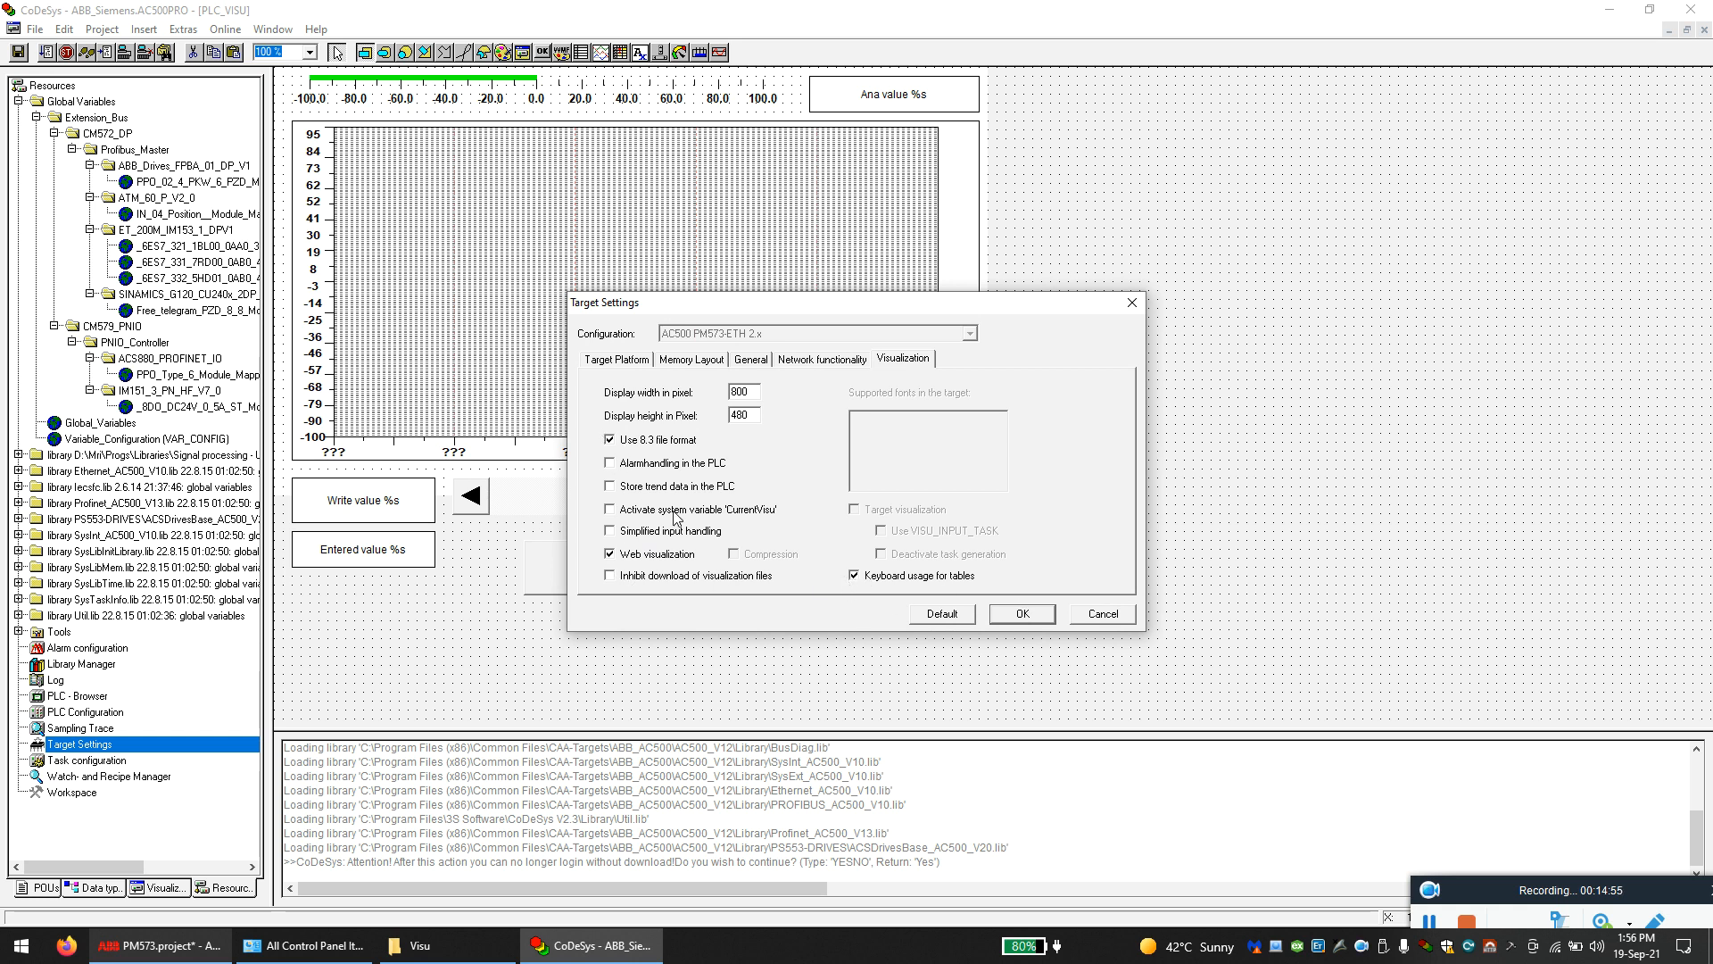
pyautogui.click(1026, 624)
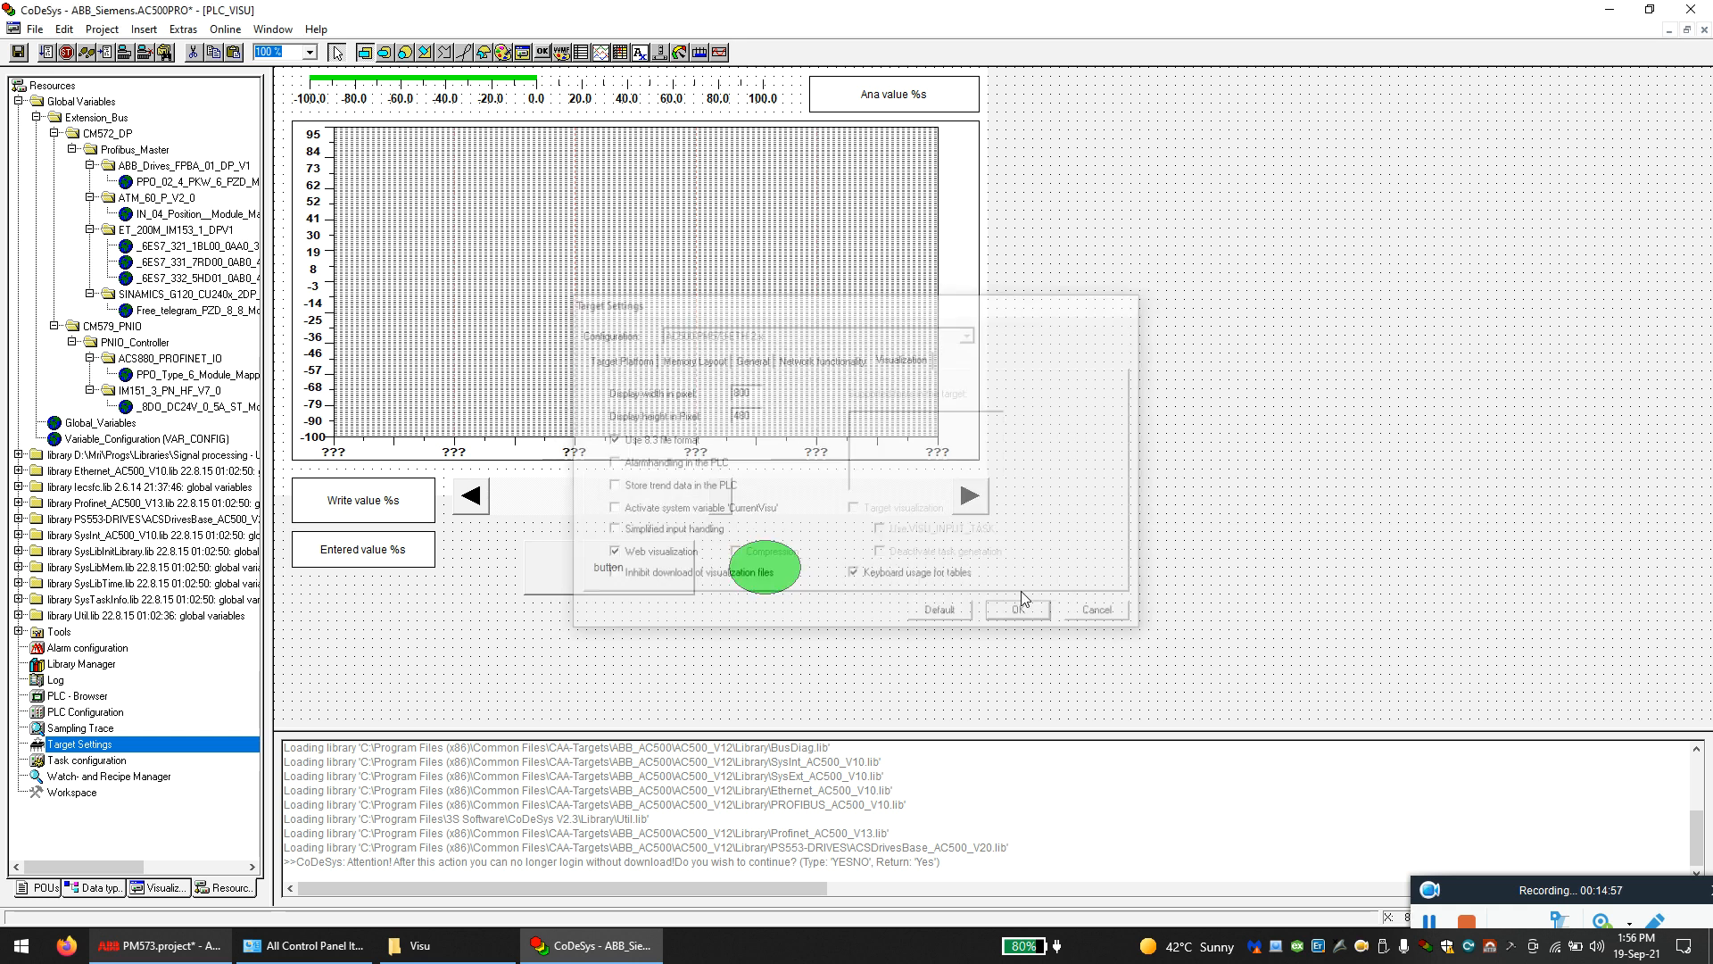
# - Log in to the PLC, download the changed program and run it
pyautogui.click(225, 29)
pyautogui.click(234, 46)
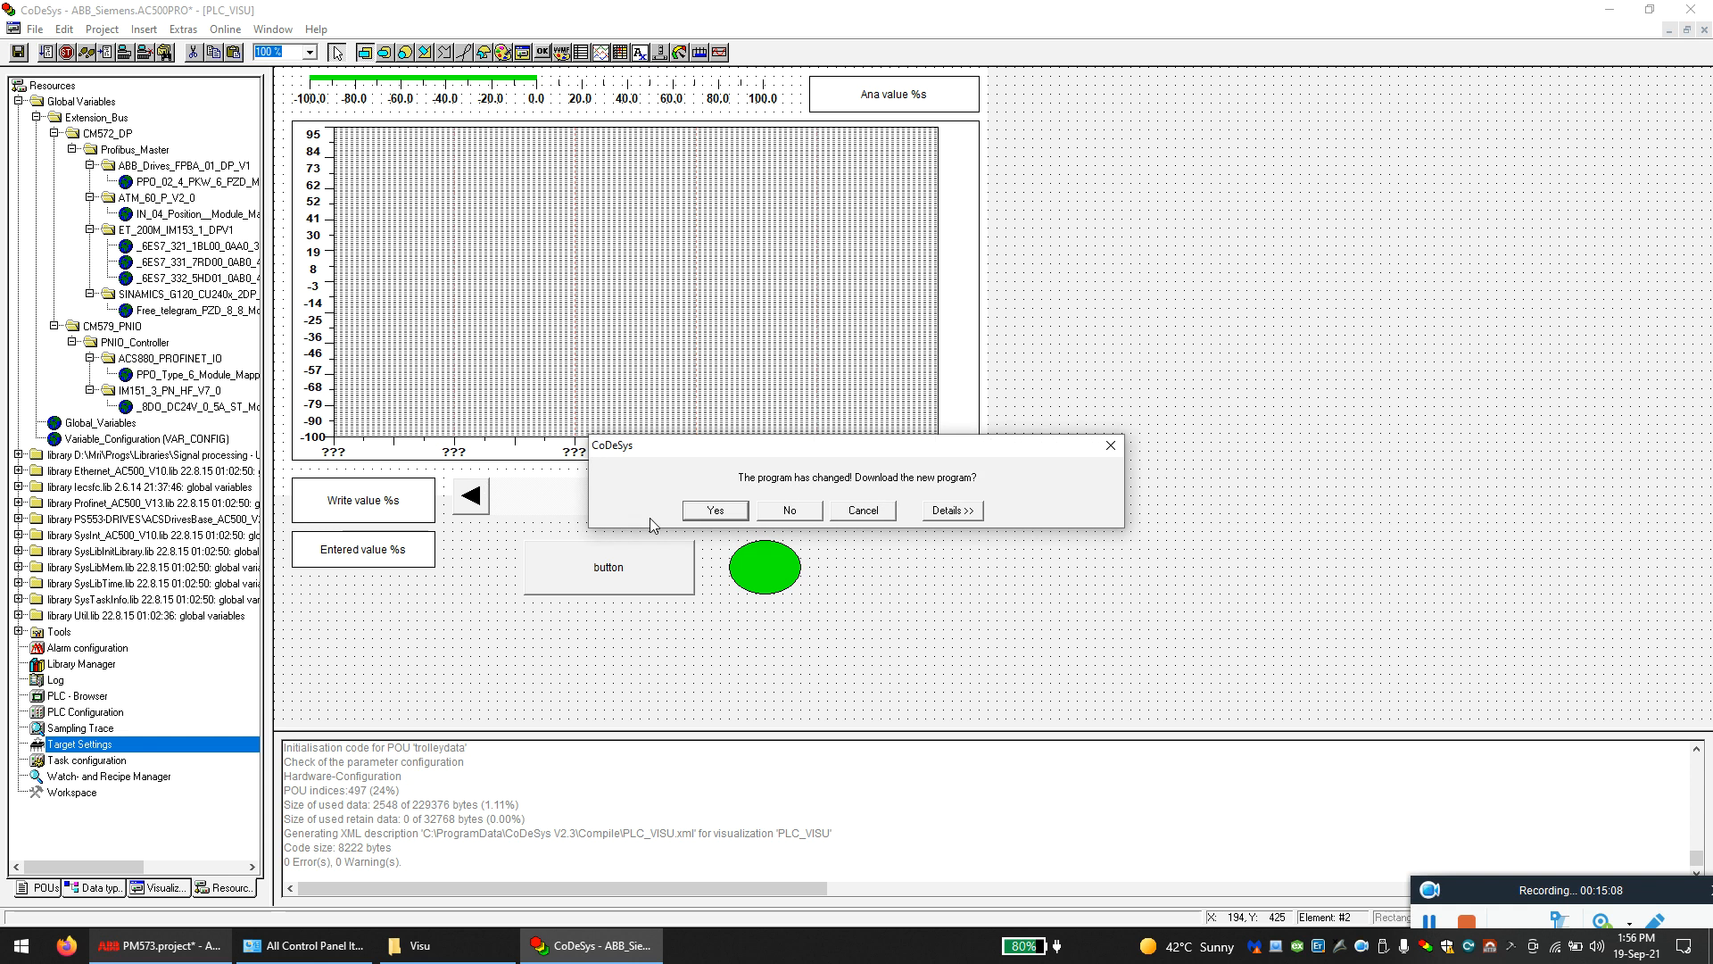
pyautogui.click(700, 508)
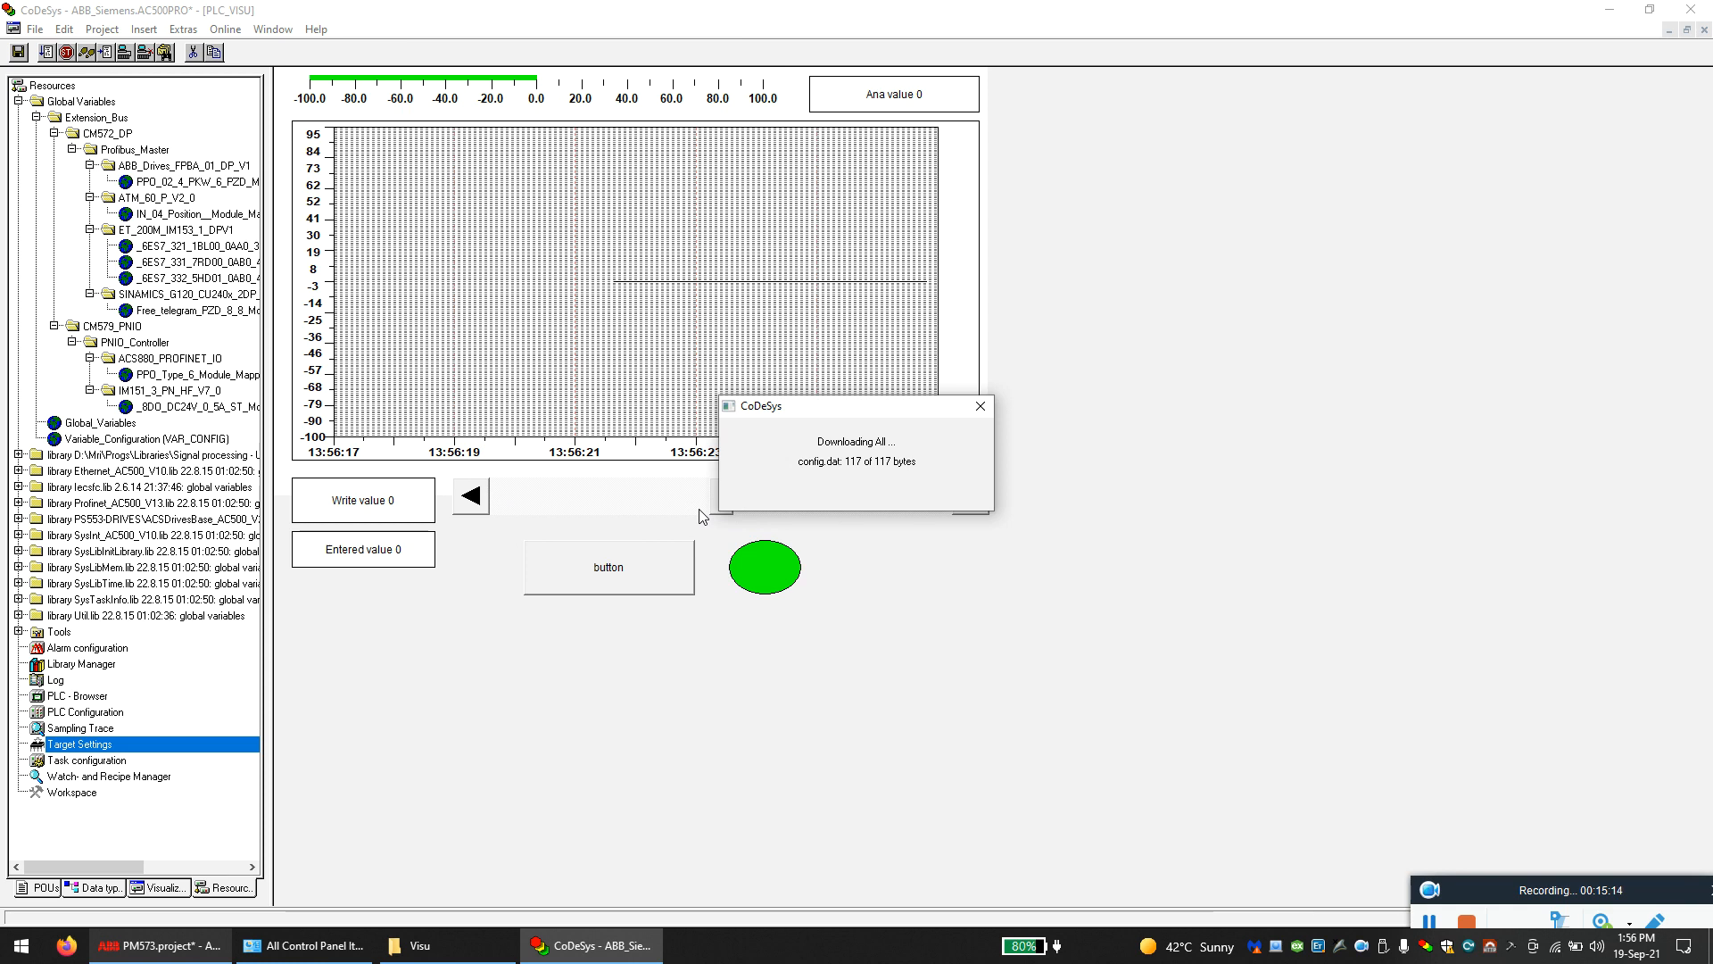
pyautogui.moveTo(1597, 894); pyautogui.dragTo(1529, 774)
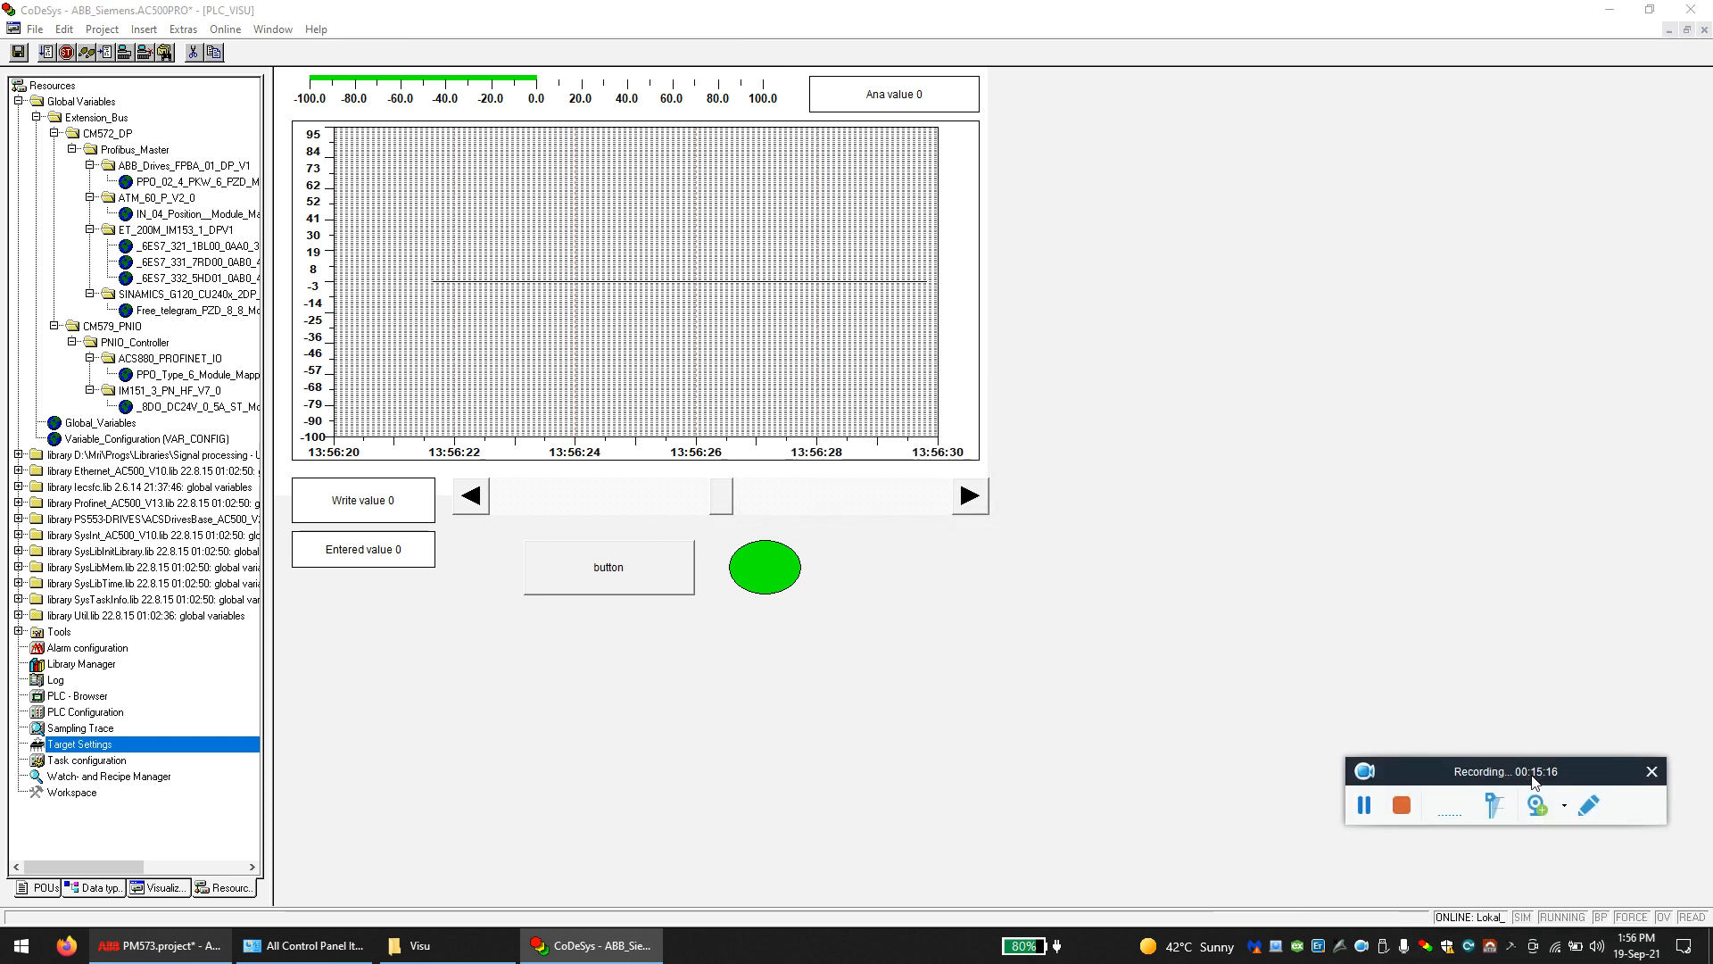
pyautogui.click(225, 29)
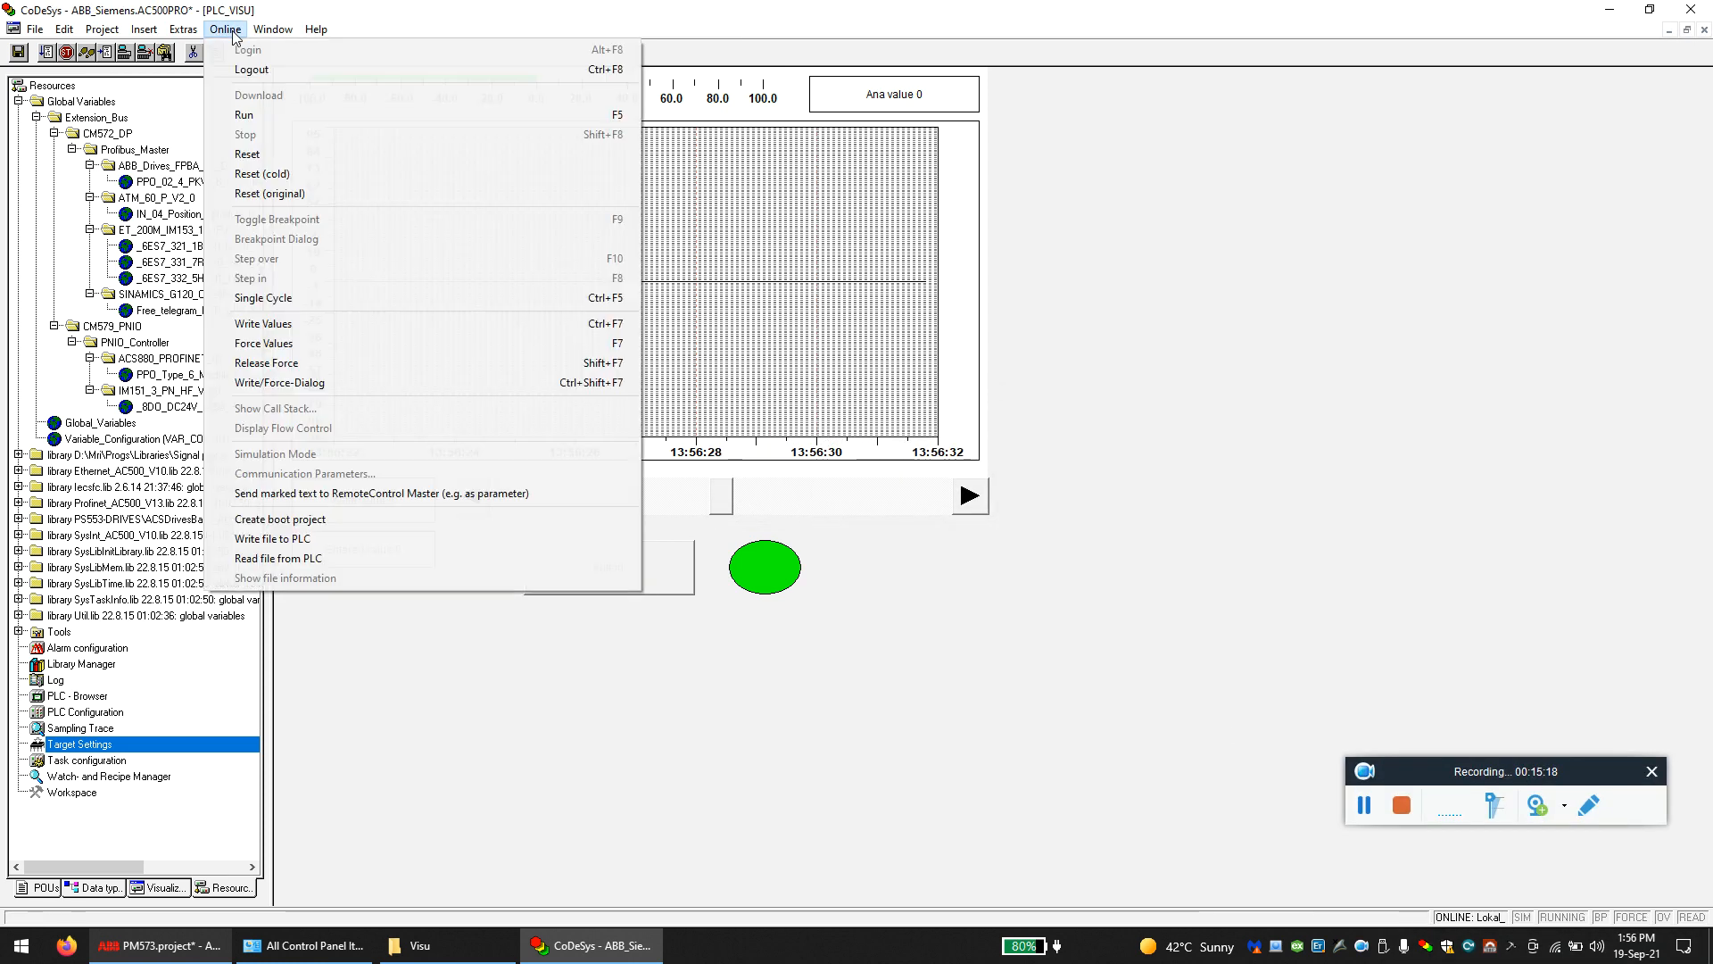
pyautogui.click(254, 115)
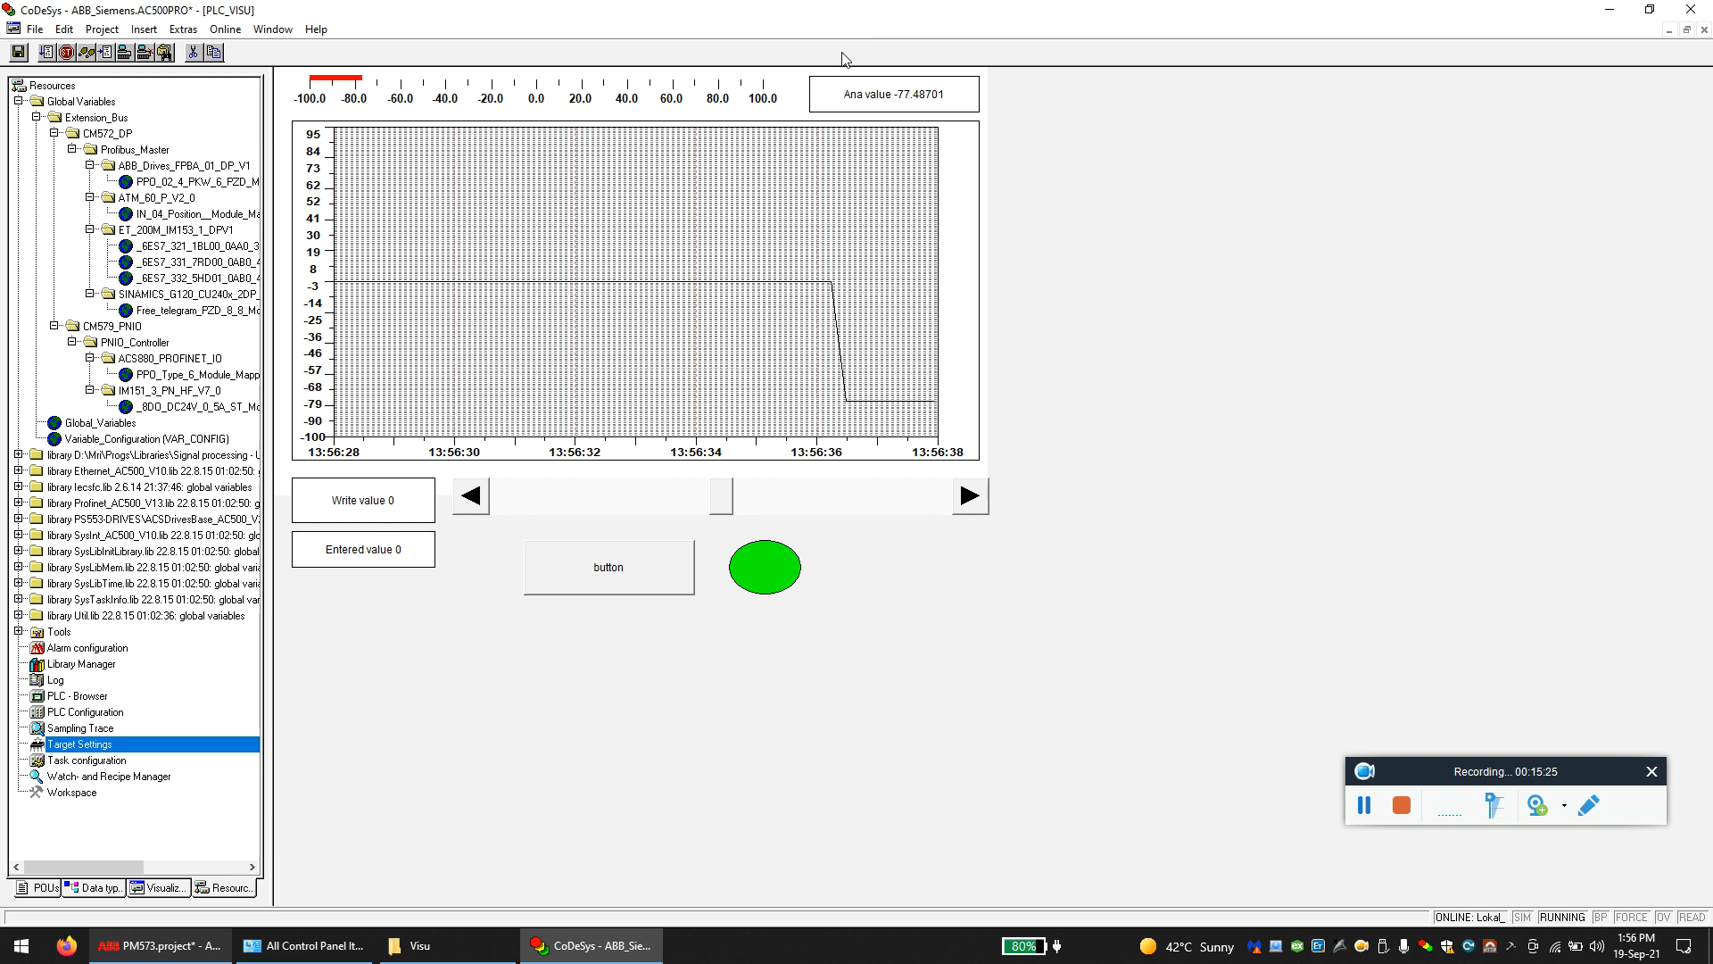
# - Log out, check the PLC's IP address in the communication parameters, and log in to the PLC again
pyautogui.click(225, 30)
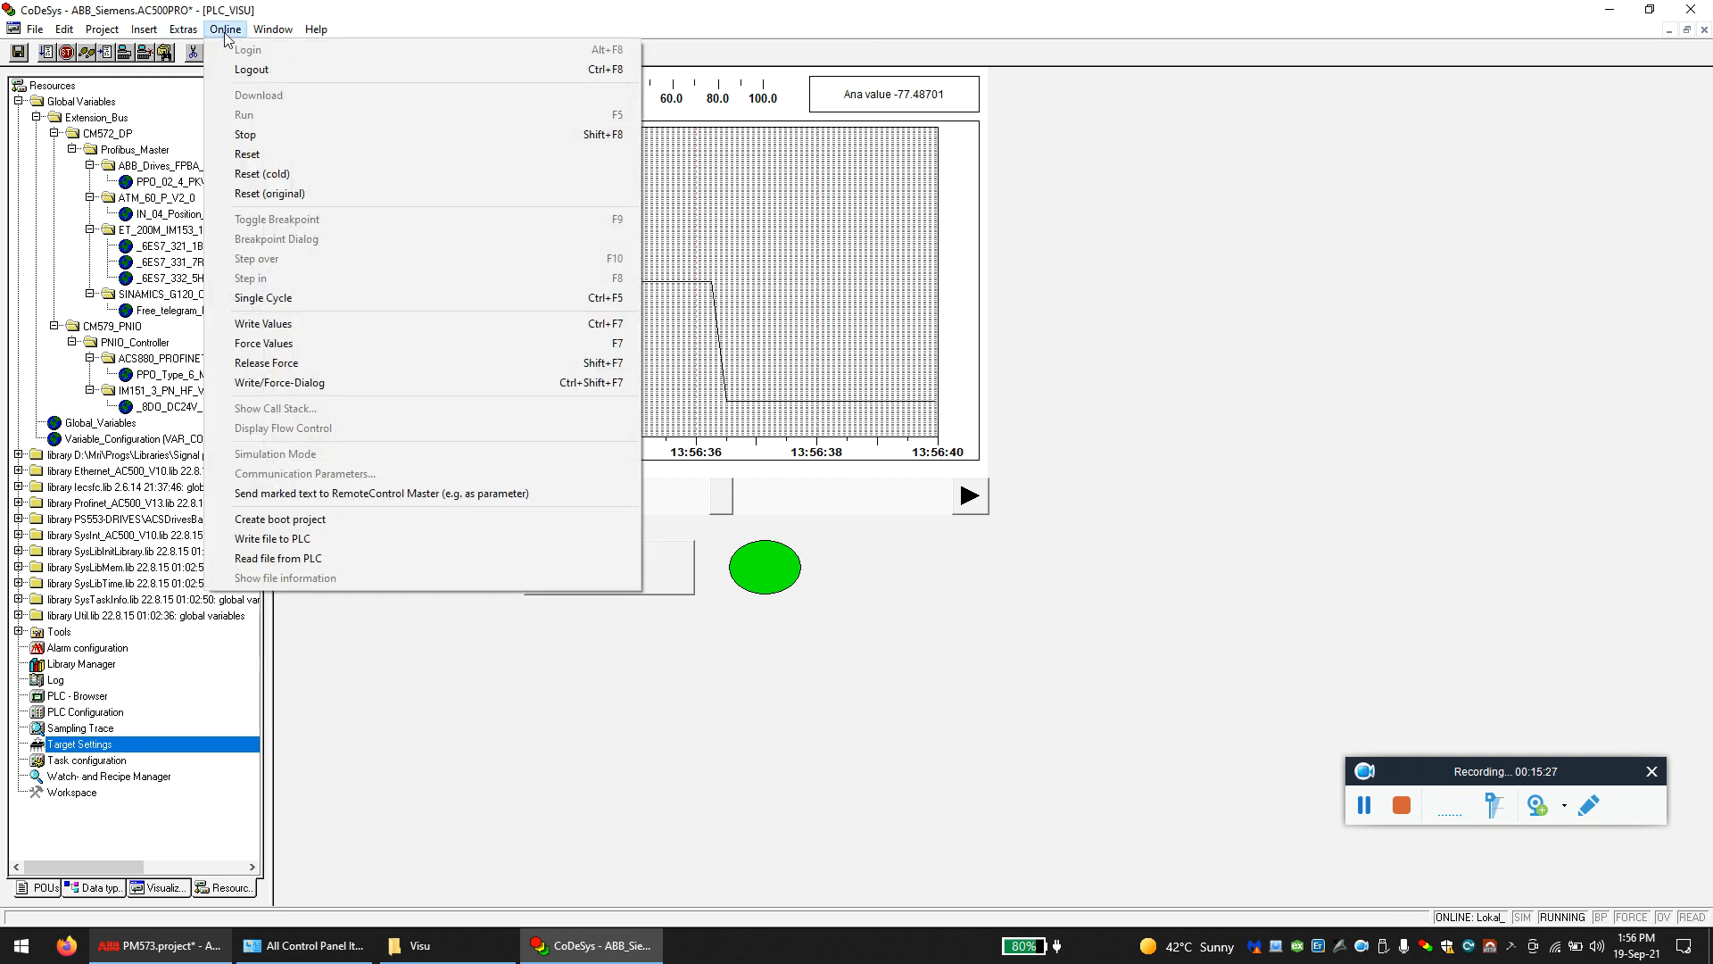
pyautogui.click(252, 69)
pyautogui.click(225, 30)
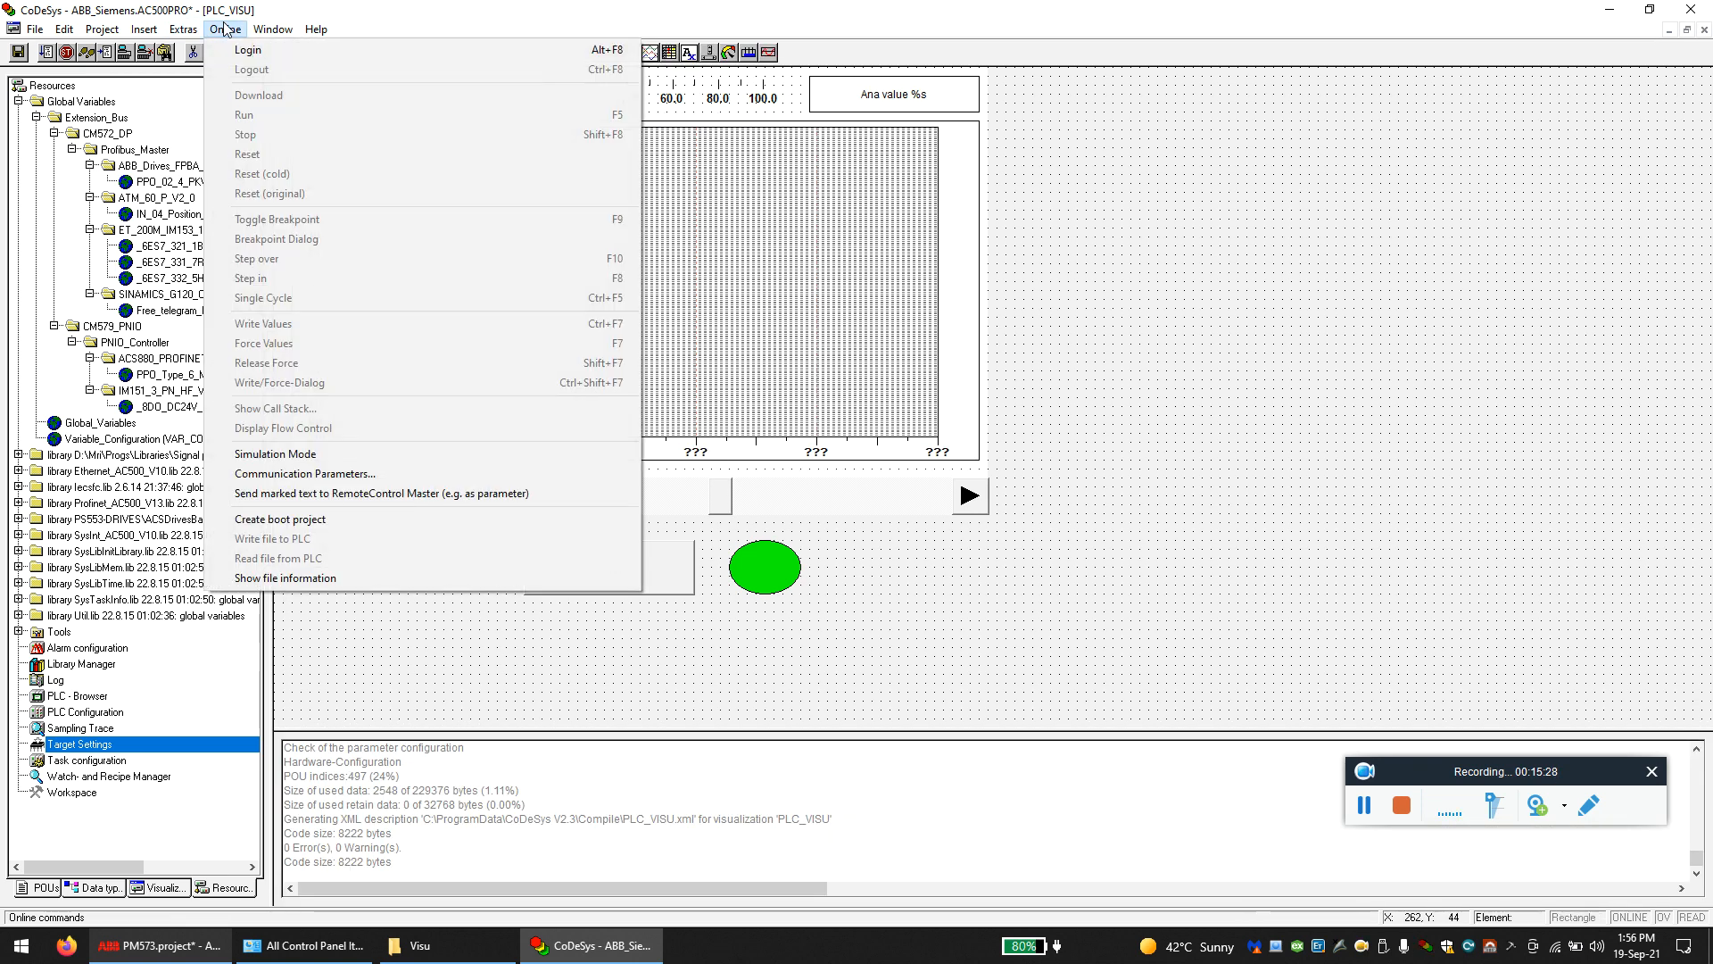
pyautogui.click(299, 474)
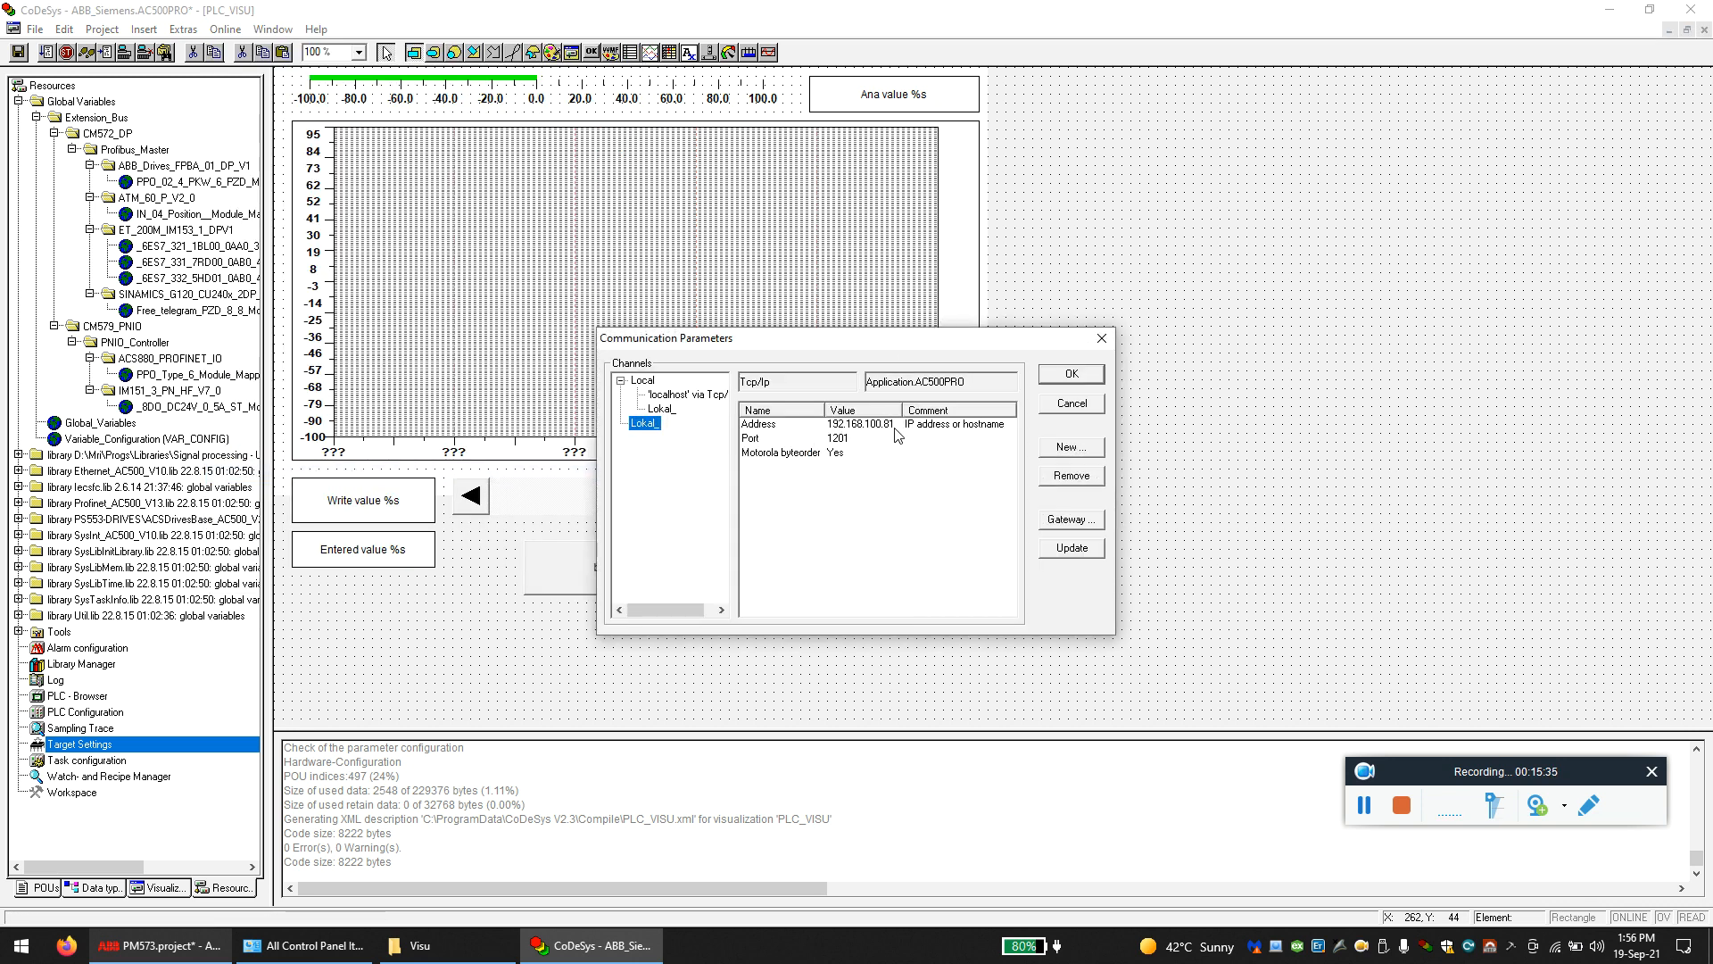
pyautogui.click(1103, 336)
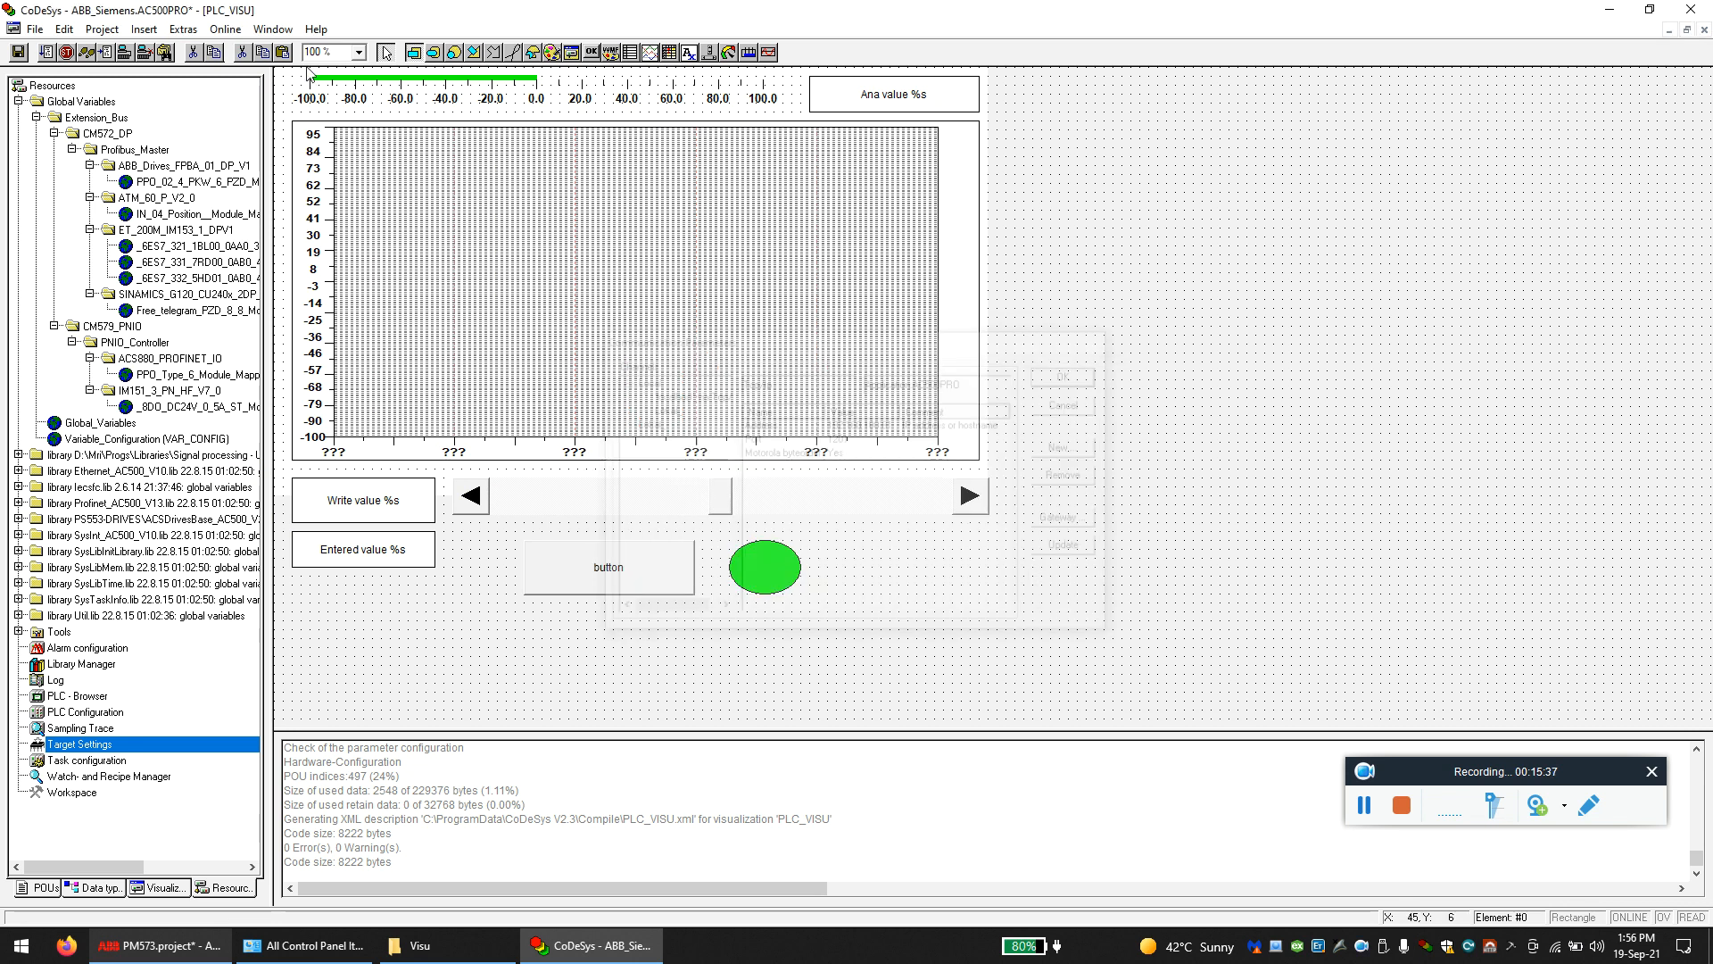
pyautogui.click(225, 28)
pyautogui.click(250, 46)
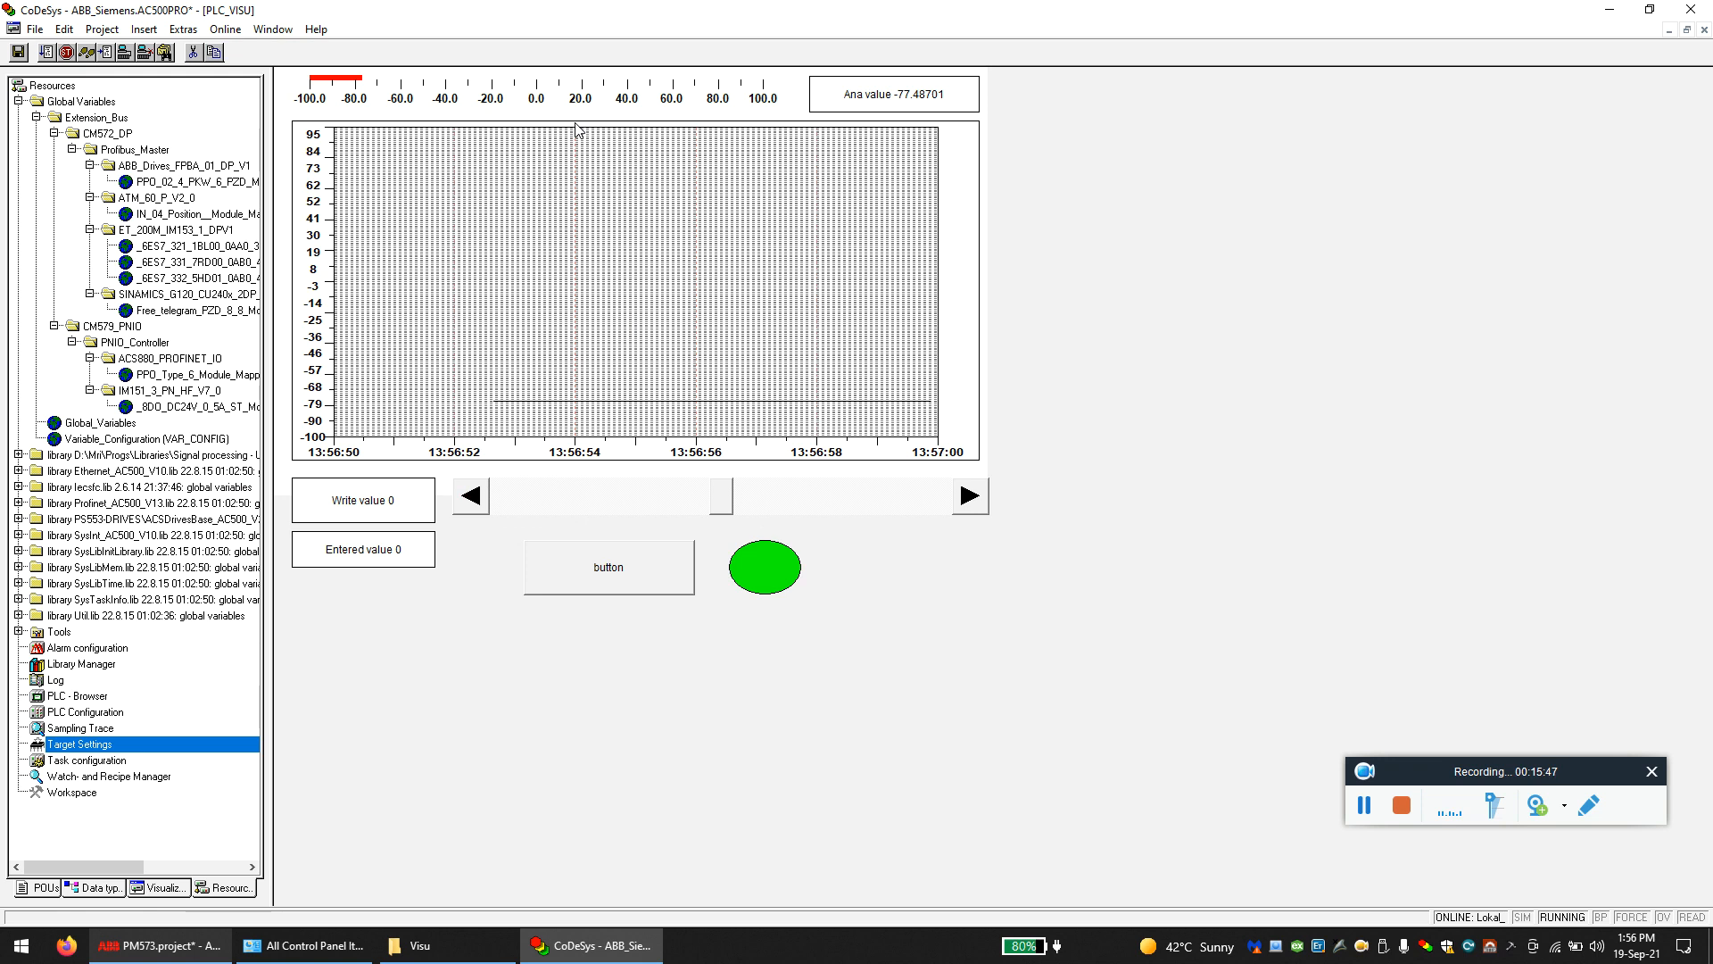
# - Minimize CoDeSys and Automation Builder, close the Visu folder and open Internet Explorer from the desktop
pyautogui.click(1610, 9)
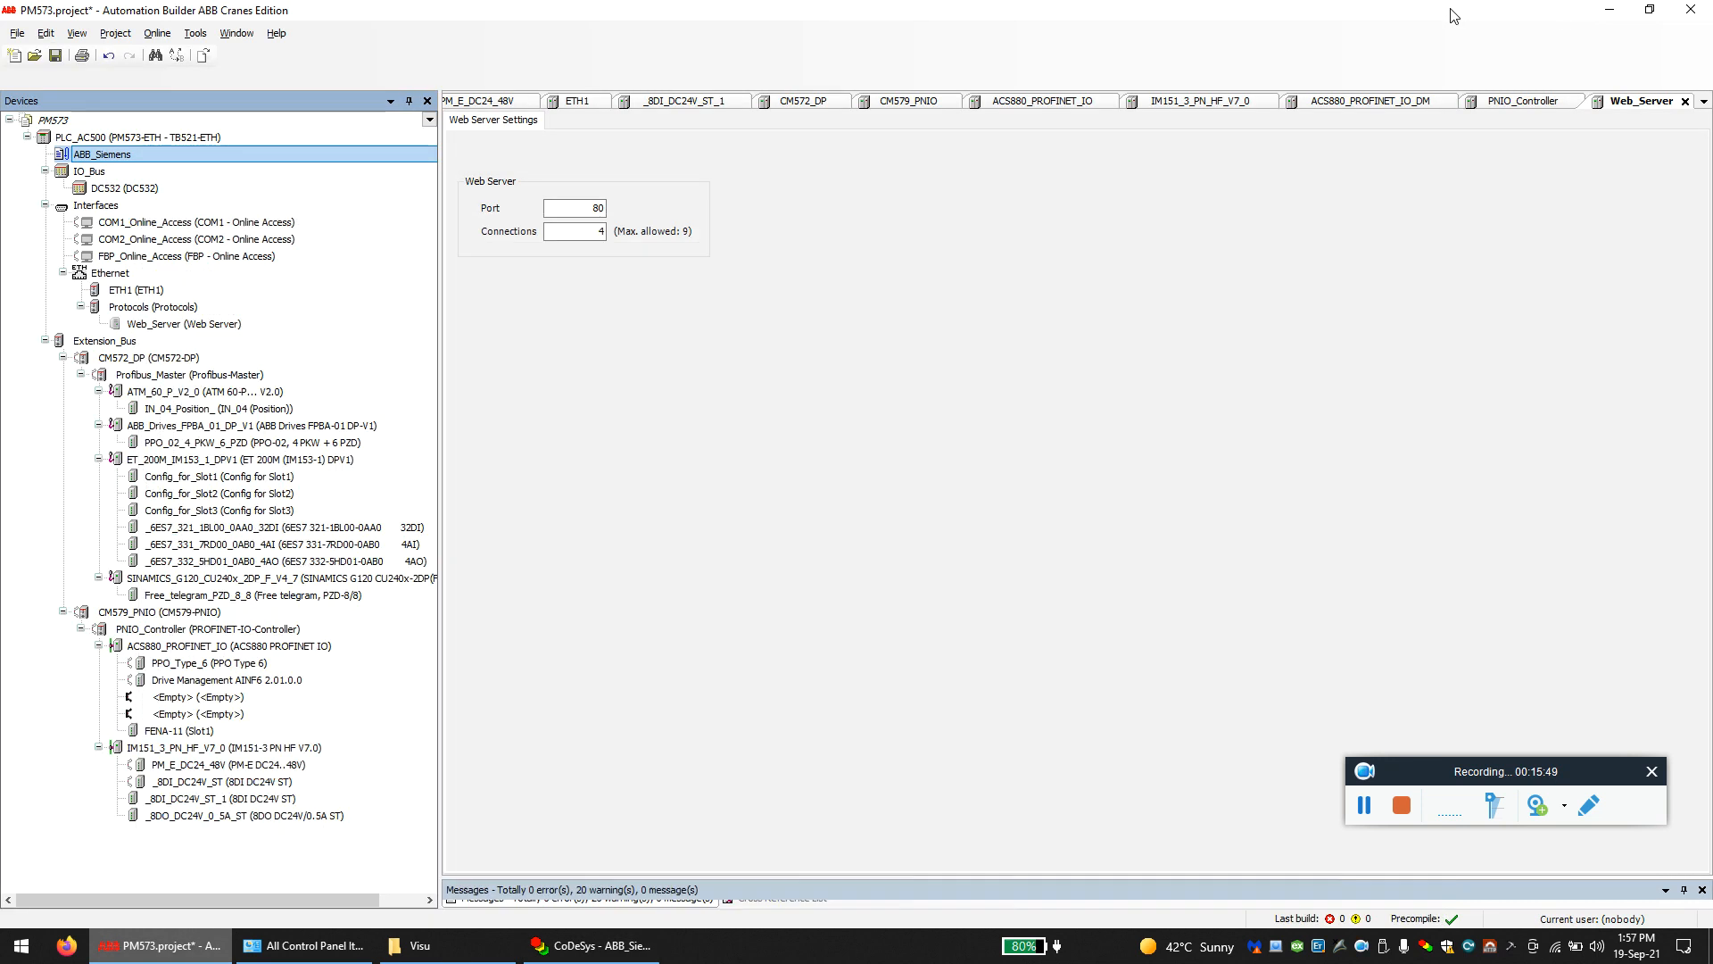
pyautogui.click(1610, 9)
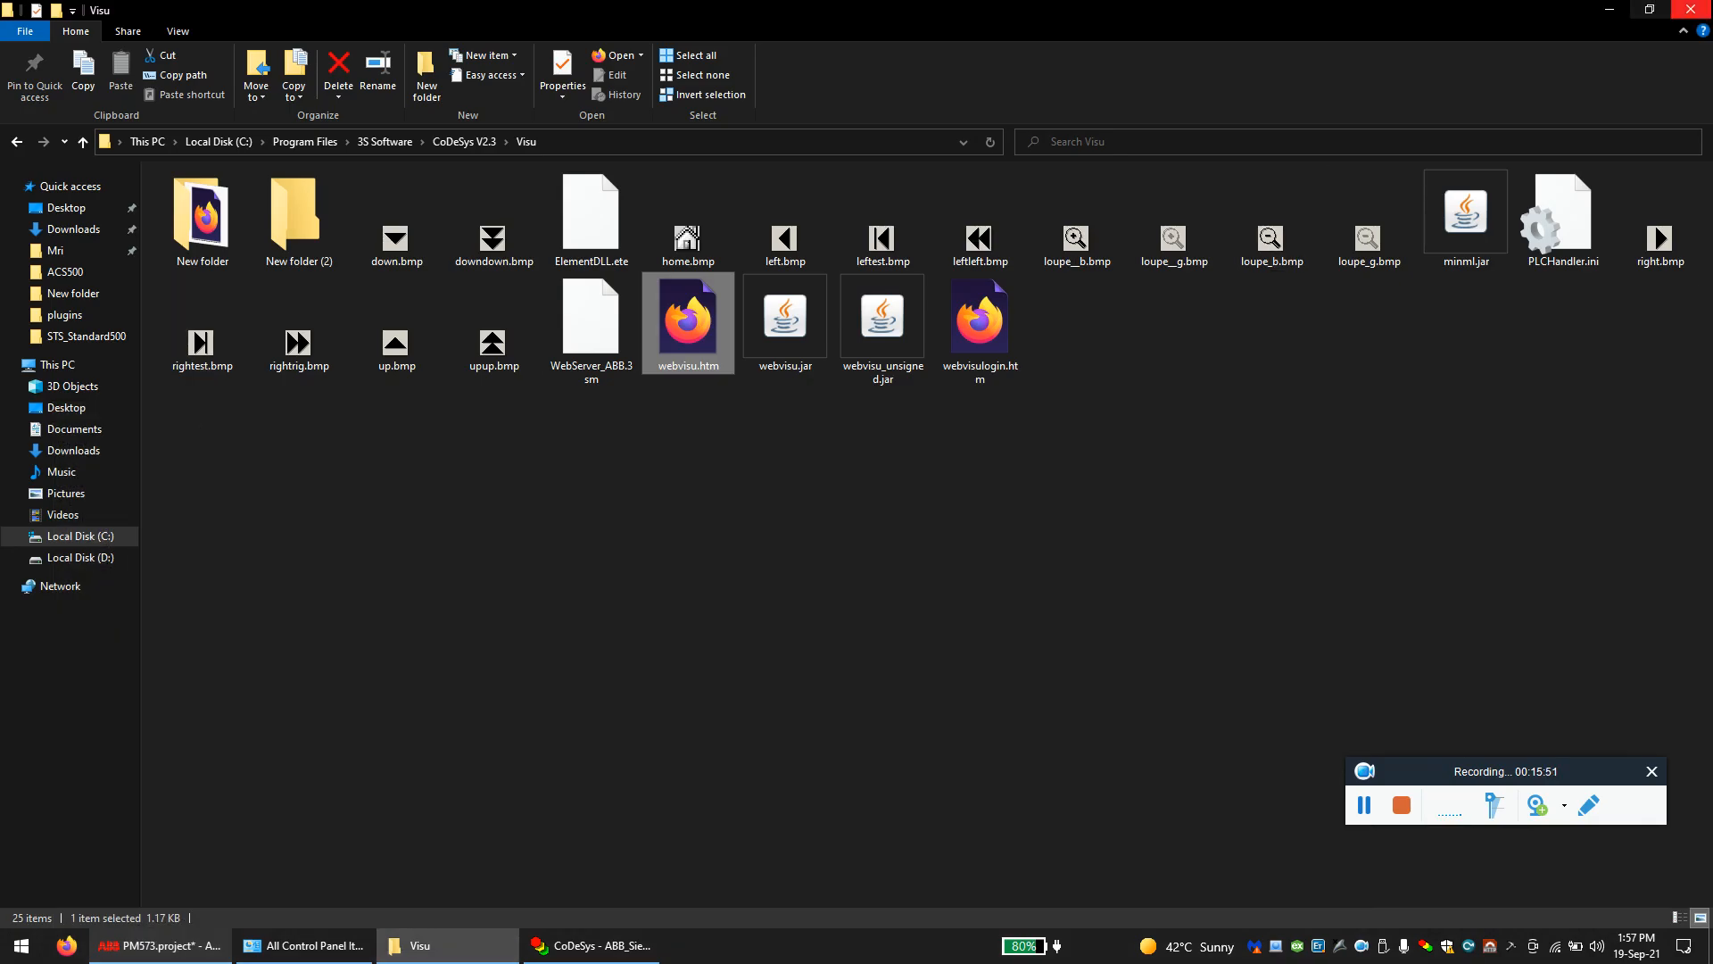
pyautogui.click(1690, 9)
pyautogui.doubleClick(169, 771)
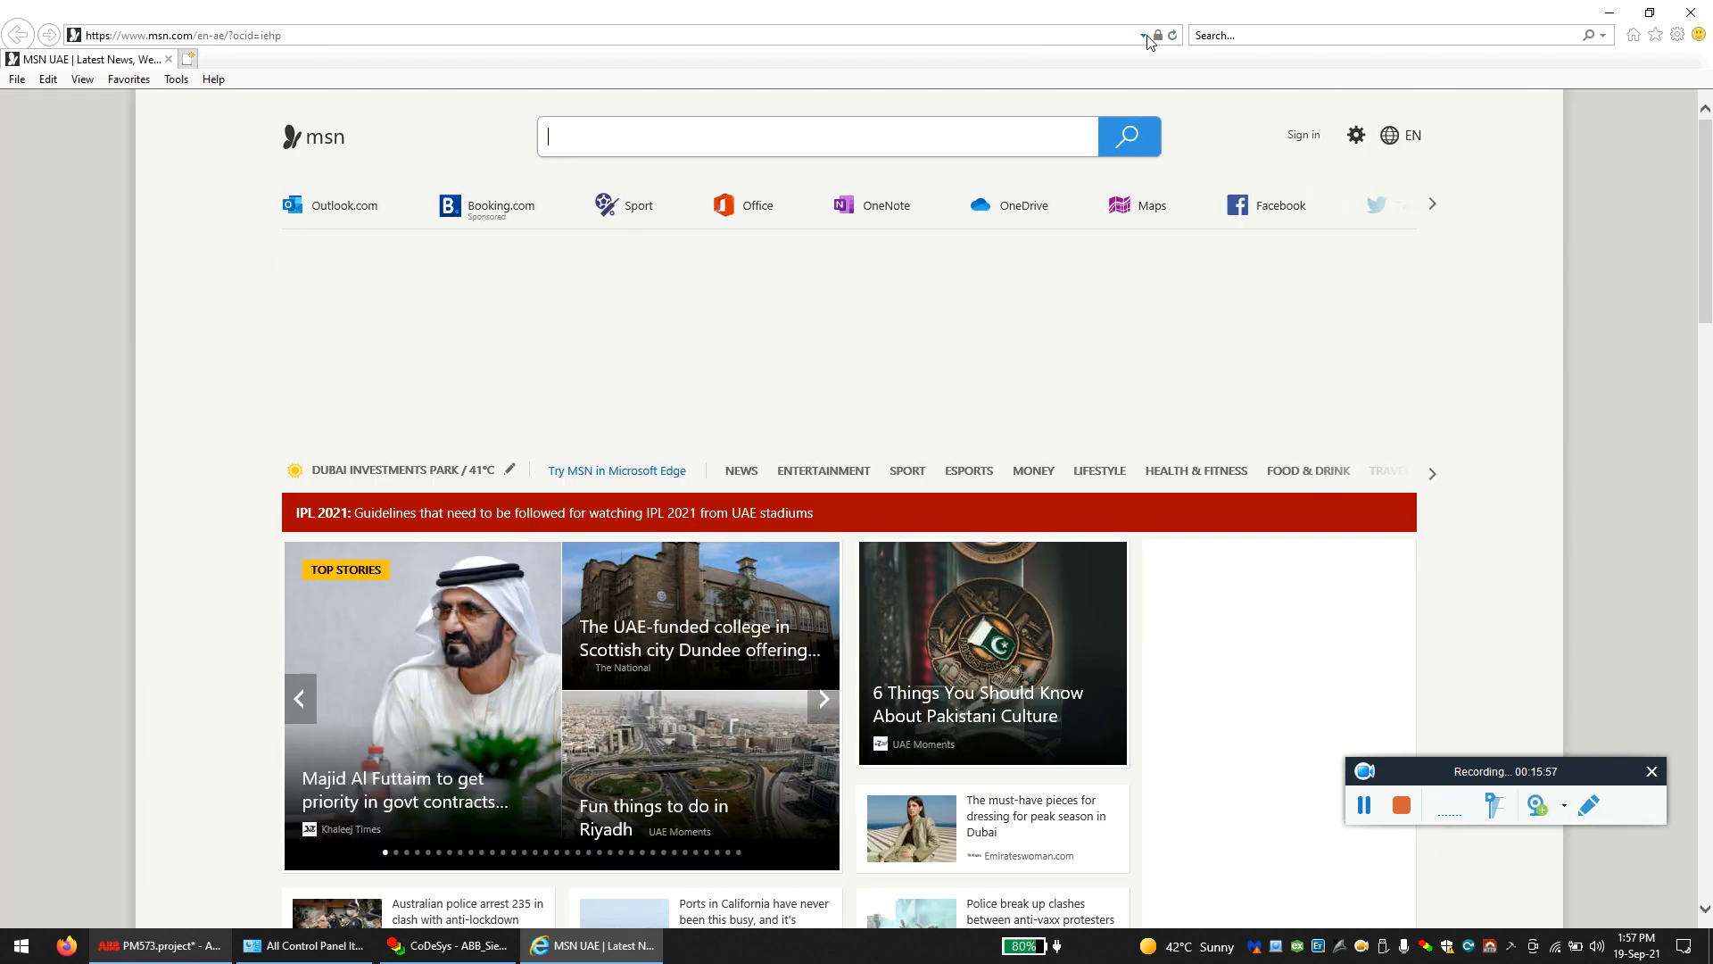
pyautogui.click(1144, 36)
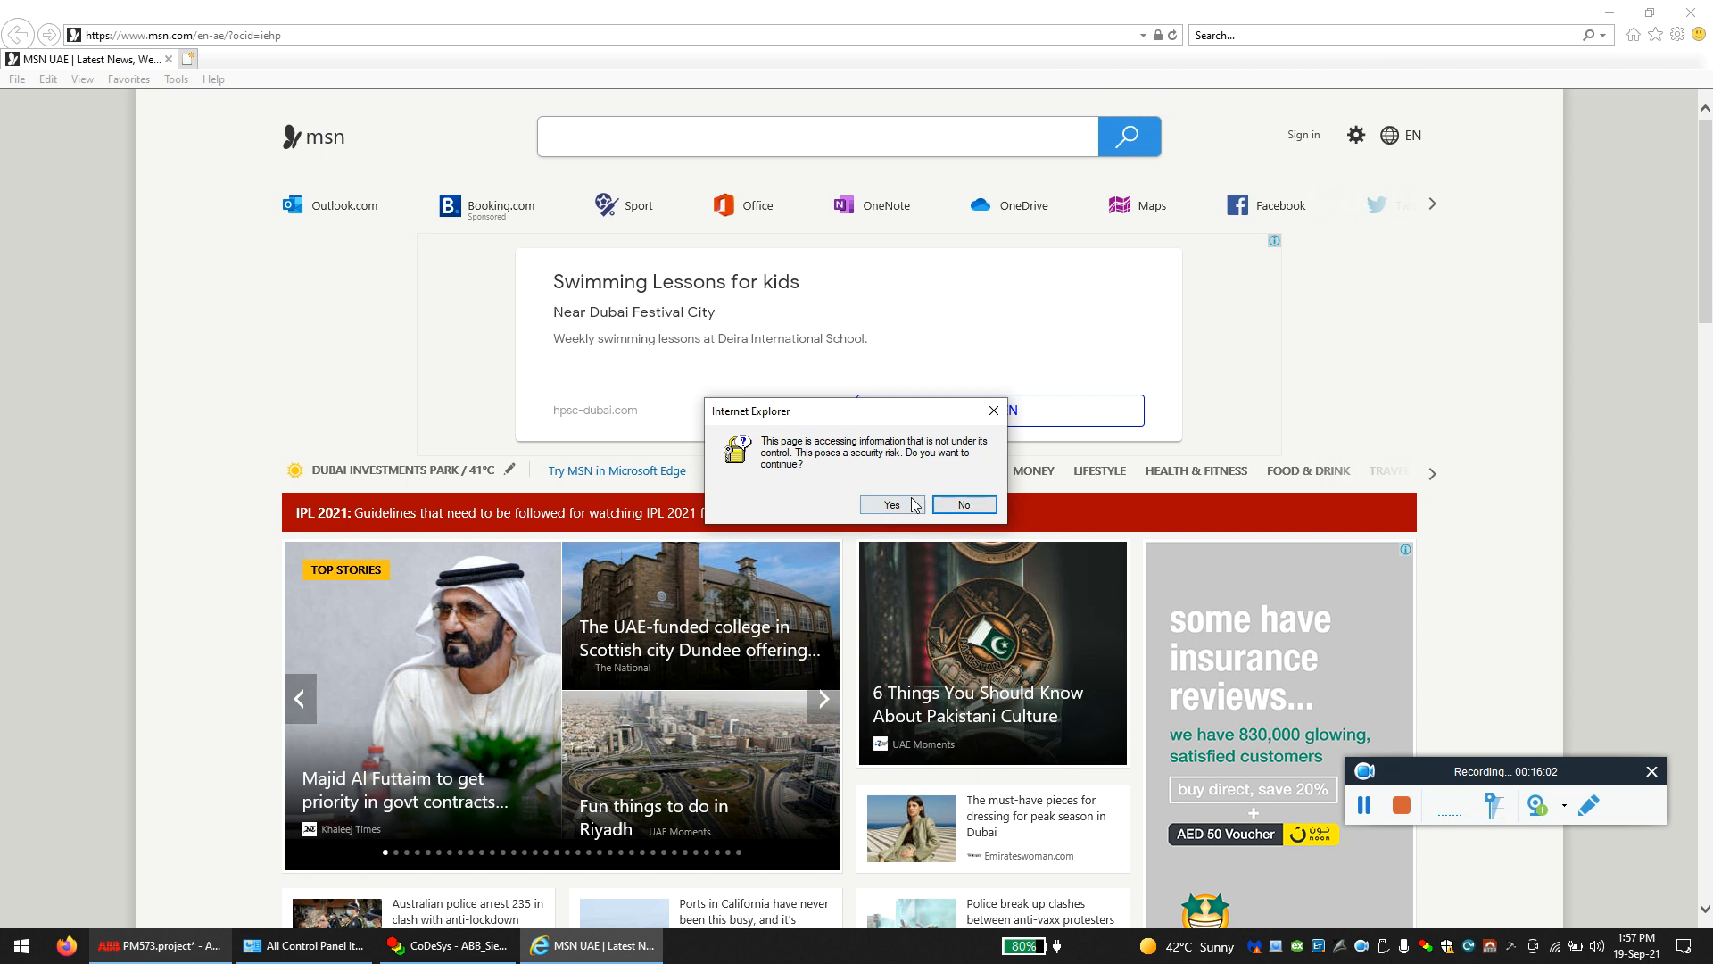
pyautogui.click(892, 506)
pyautogui.click(1144, 35)
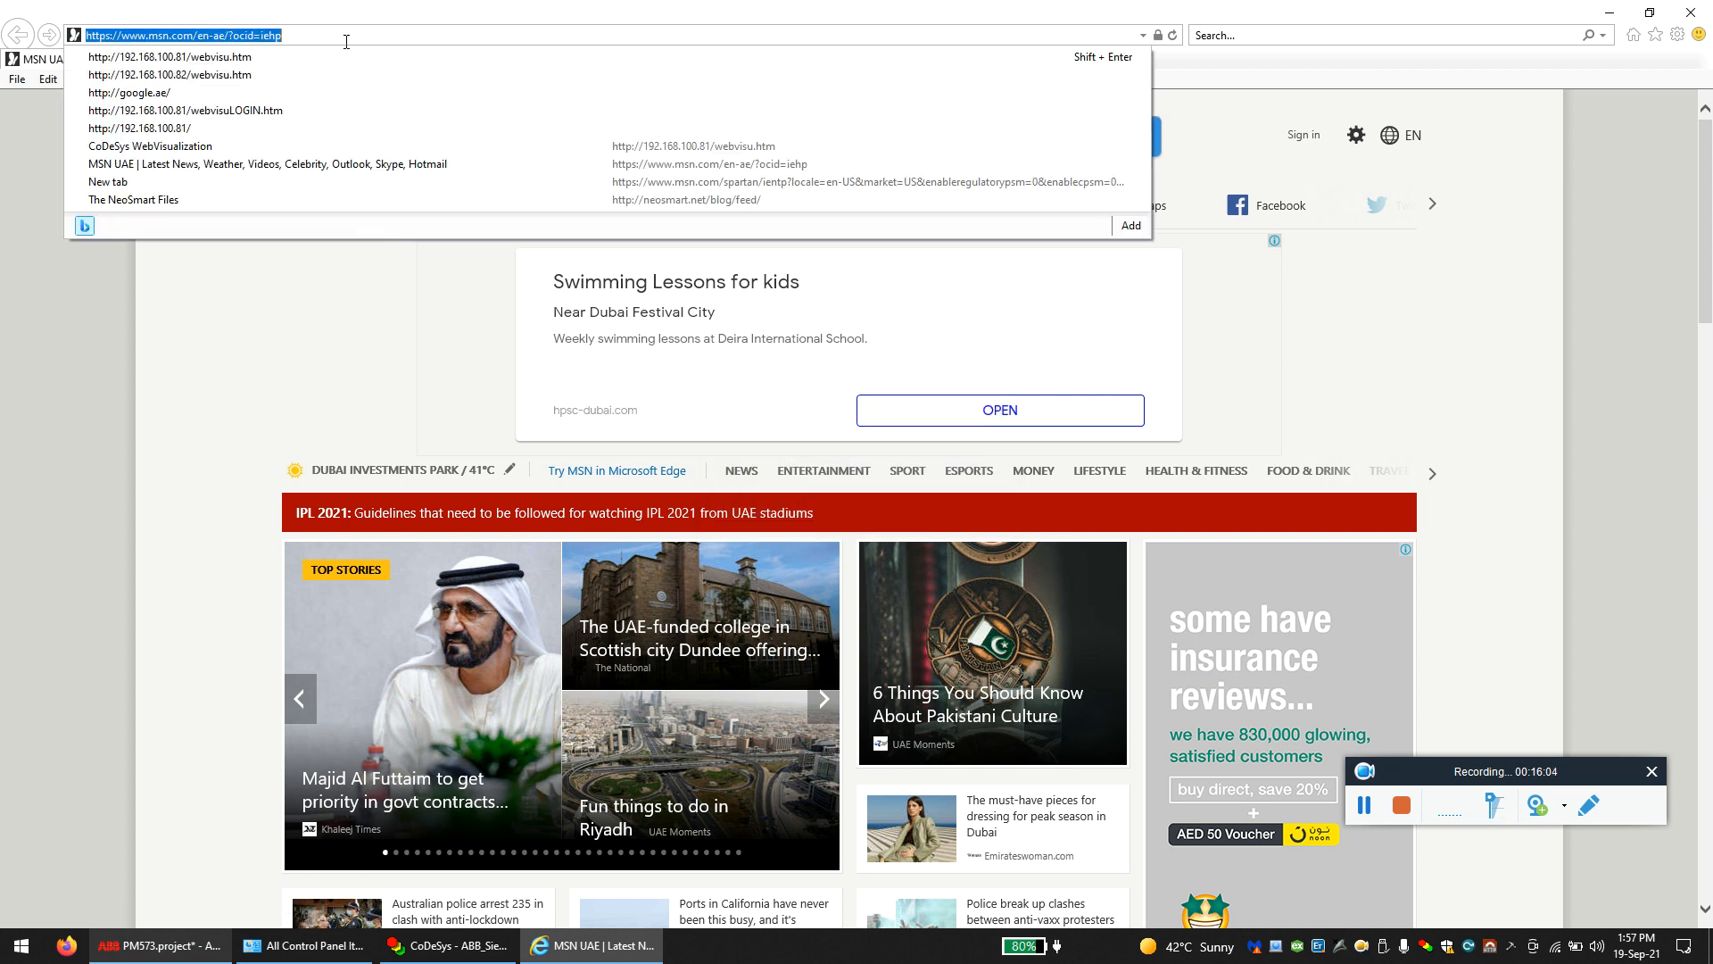
pyautogui.click(888, 505)
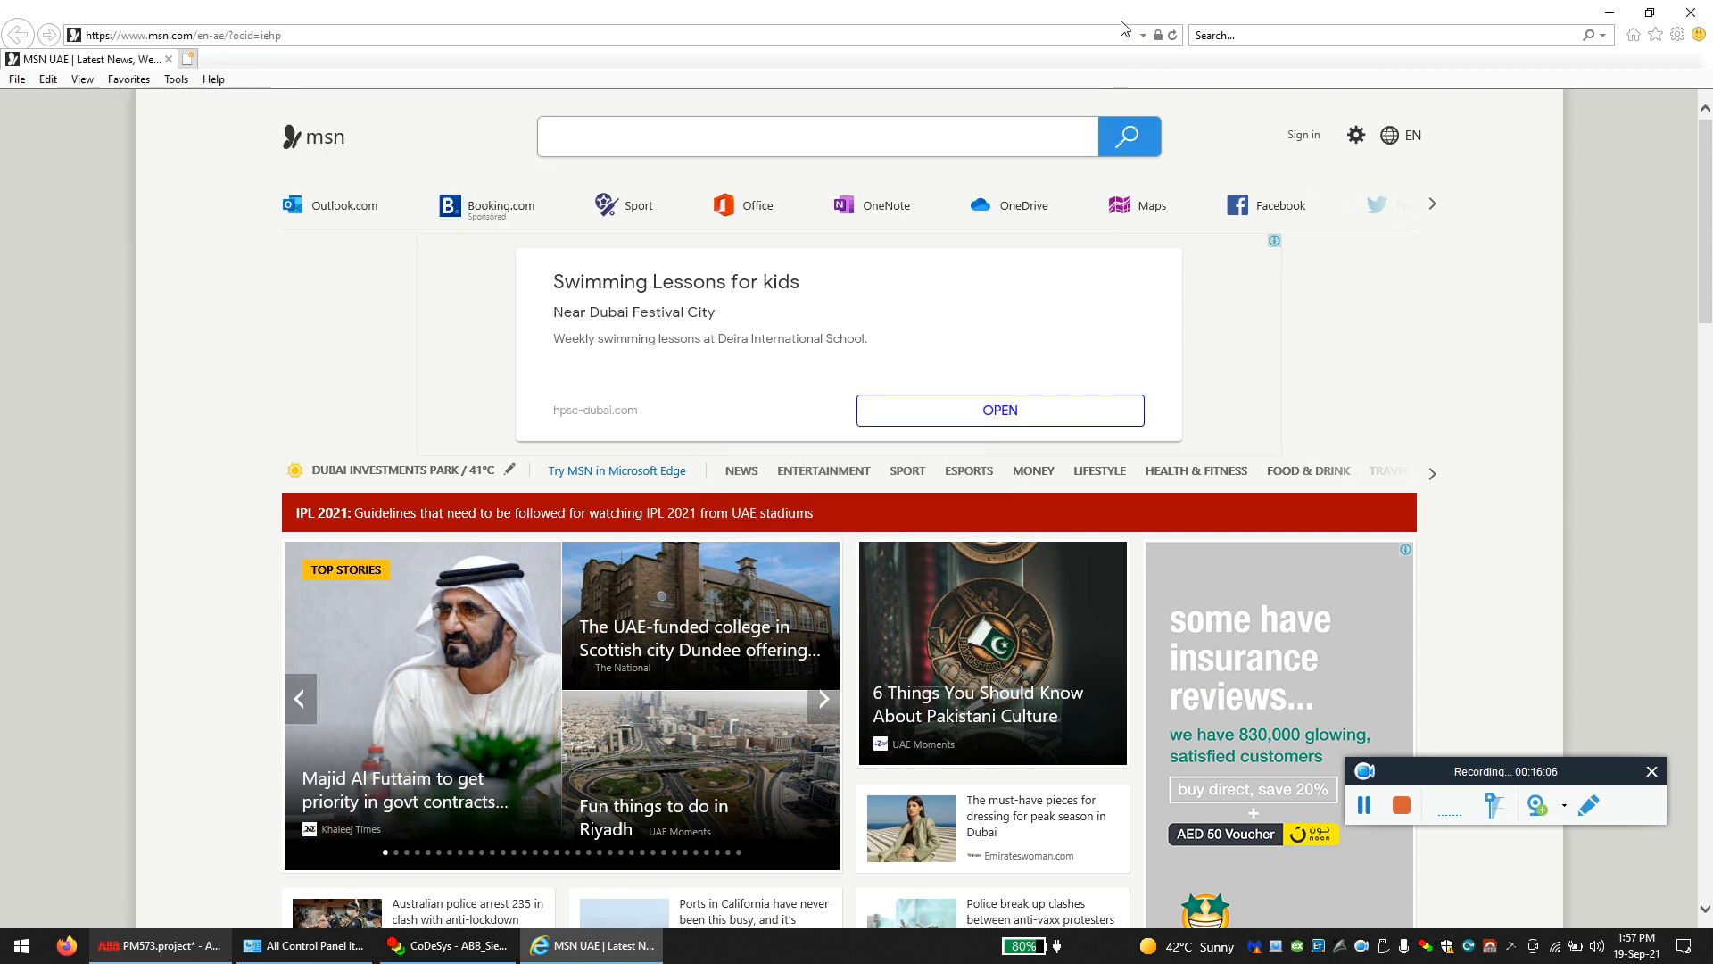
pyautogui.click(1144, 36)
pyautogui.click(490, 65)
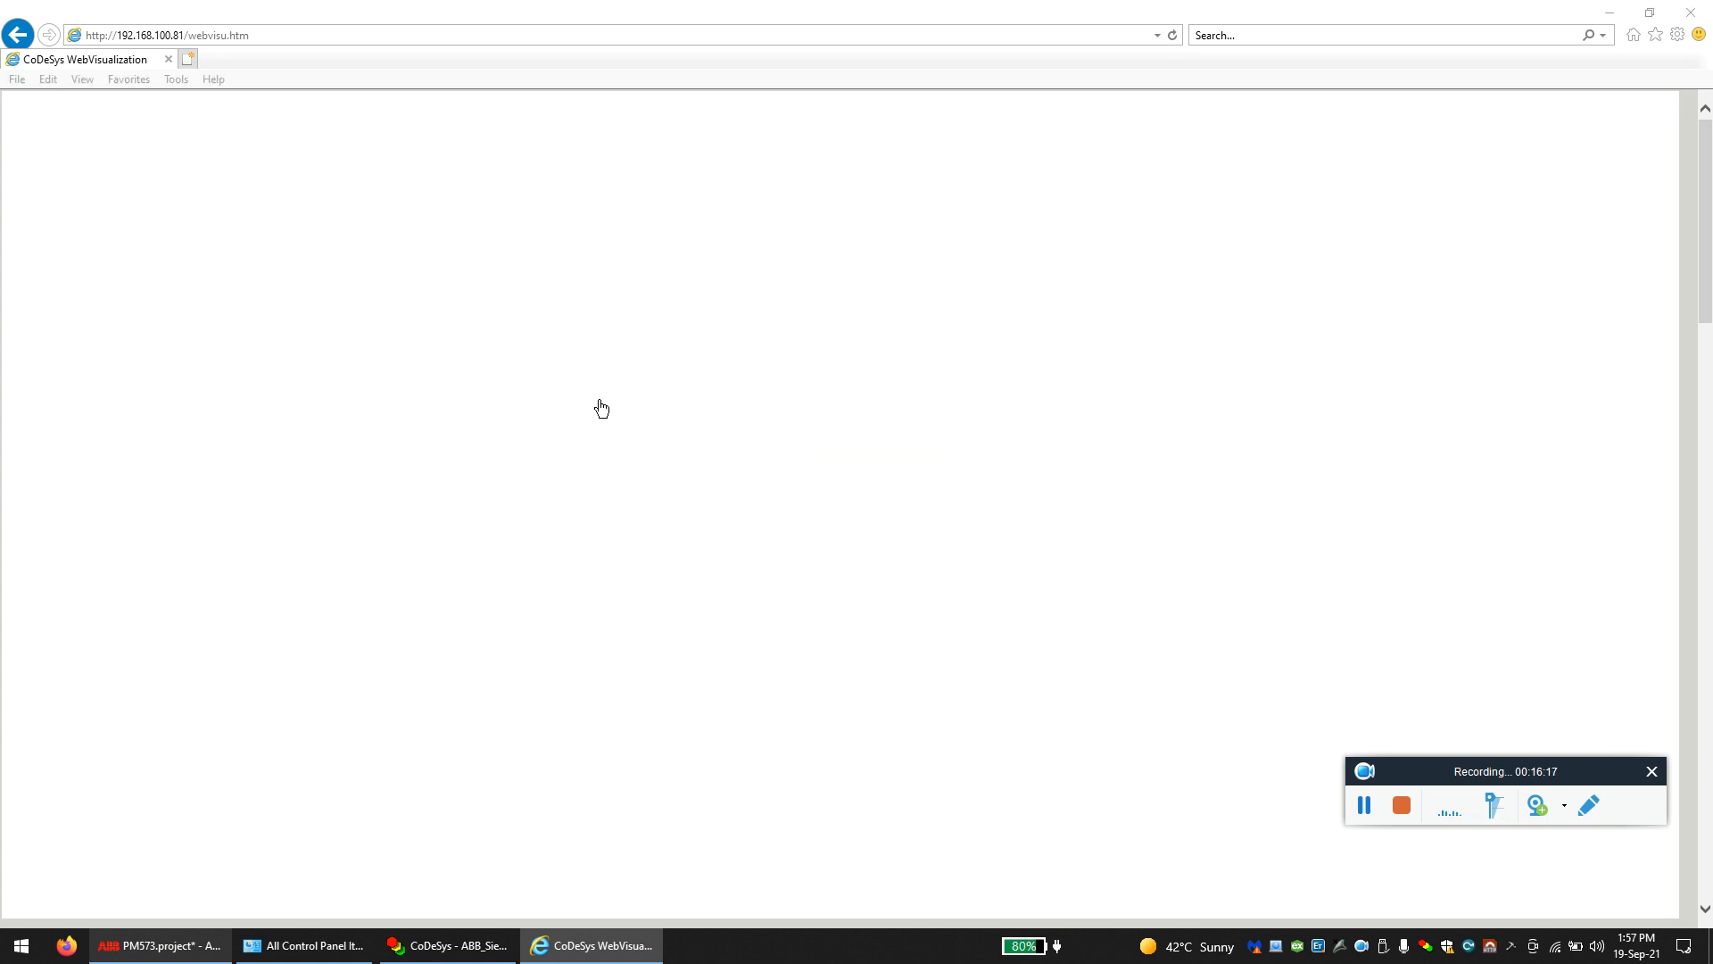
pyautogui.click(657, 578)
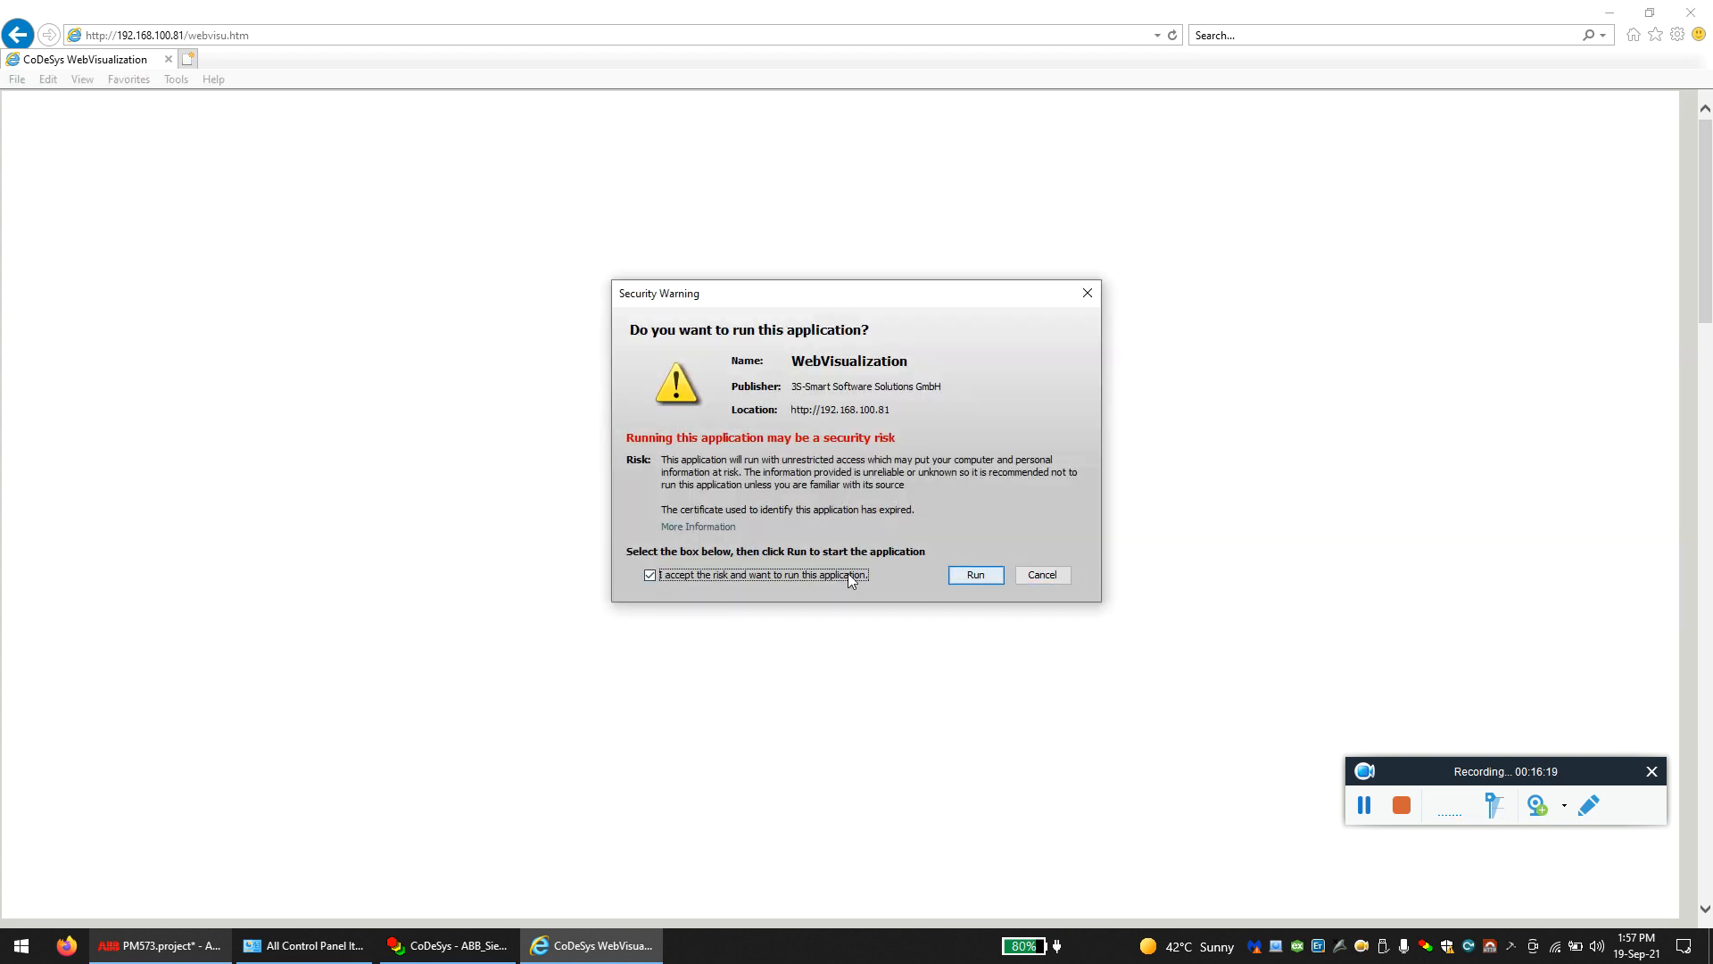
pyautogui.click(971, 577)
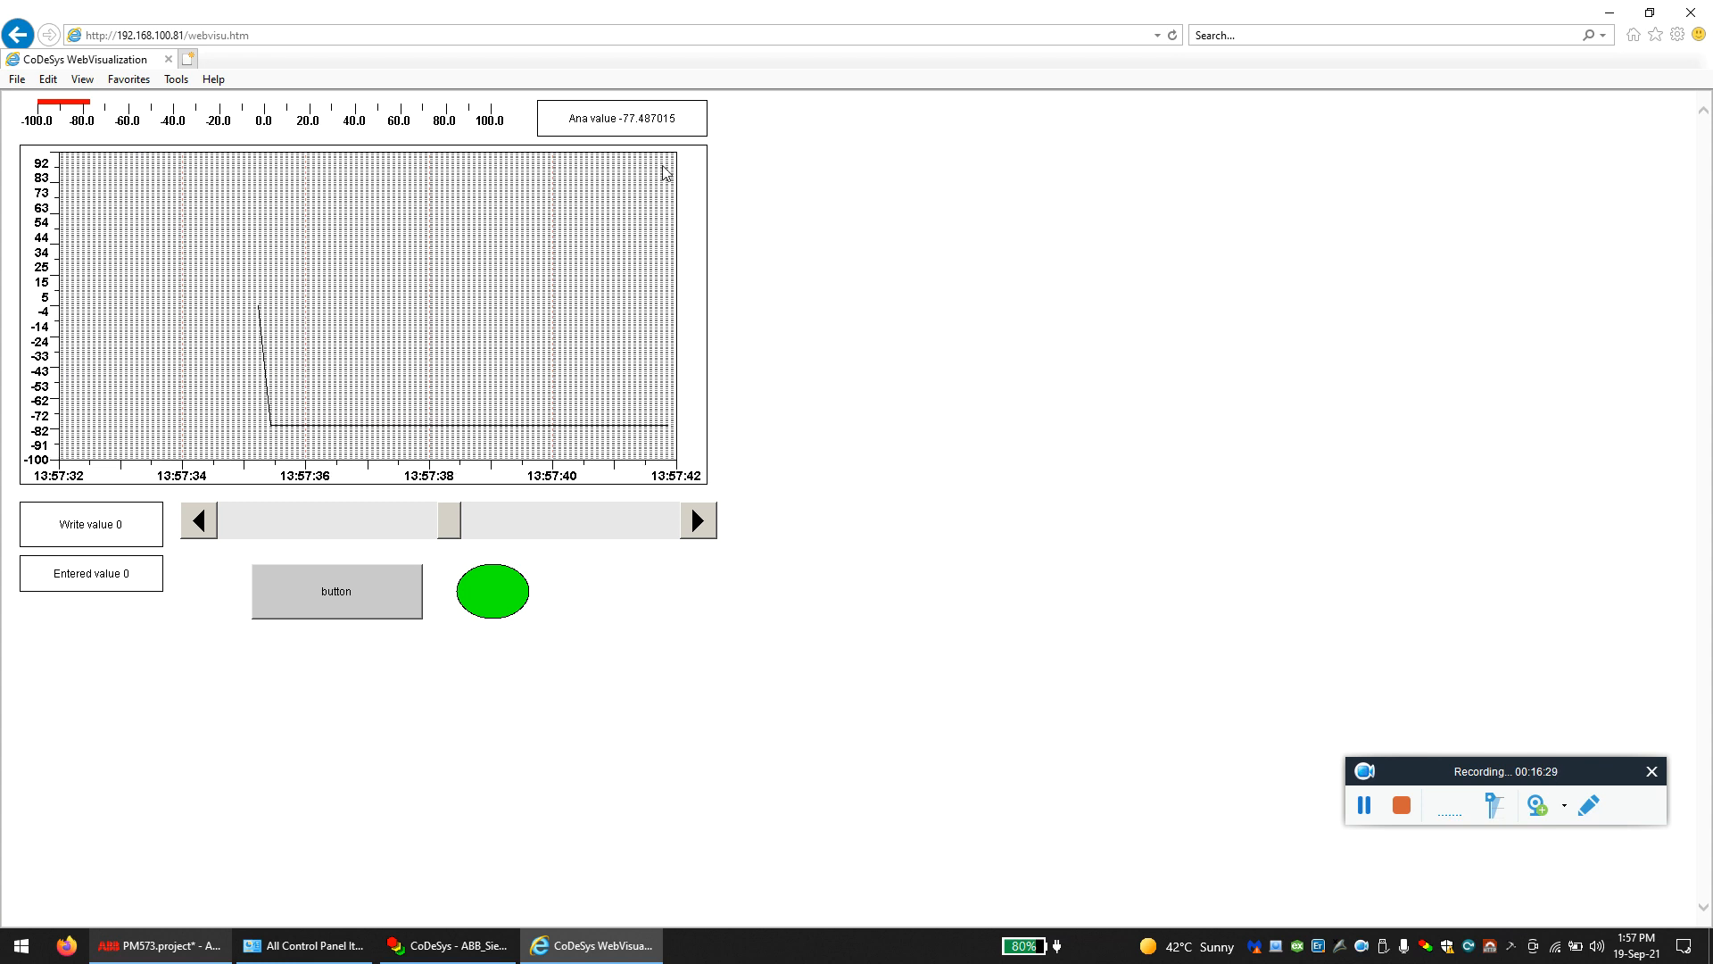
# - Test the web visualization by moving the slider to 49, -74, 0 and -62 and operating the button
pyautogui.click(557, 520)
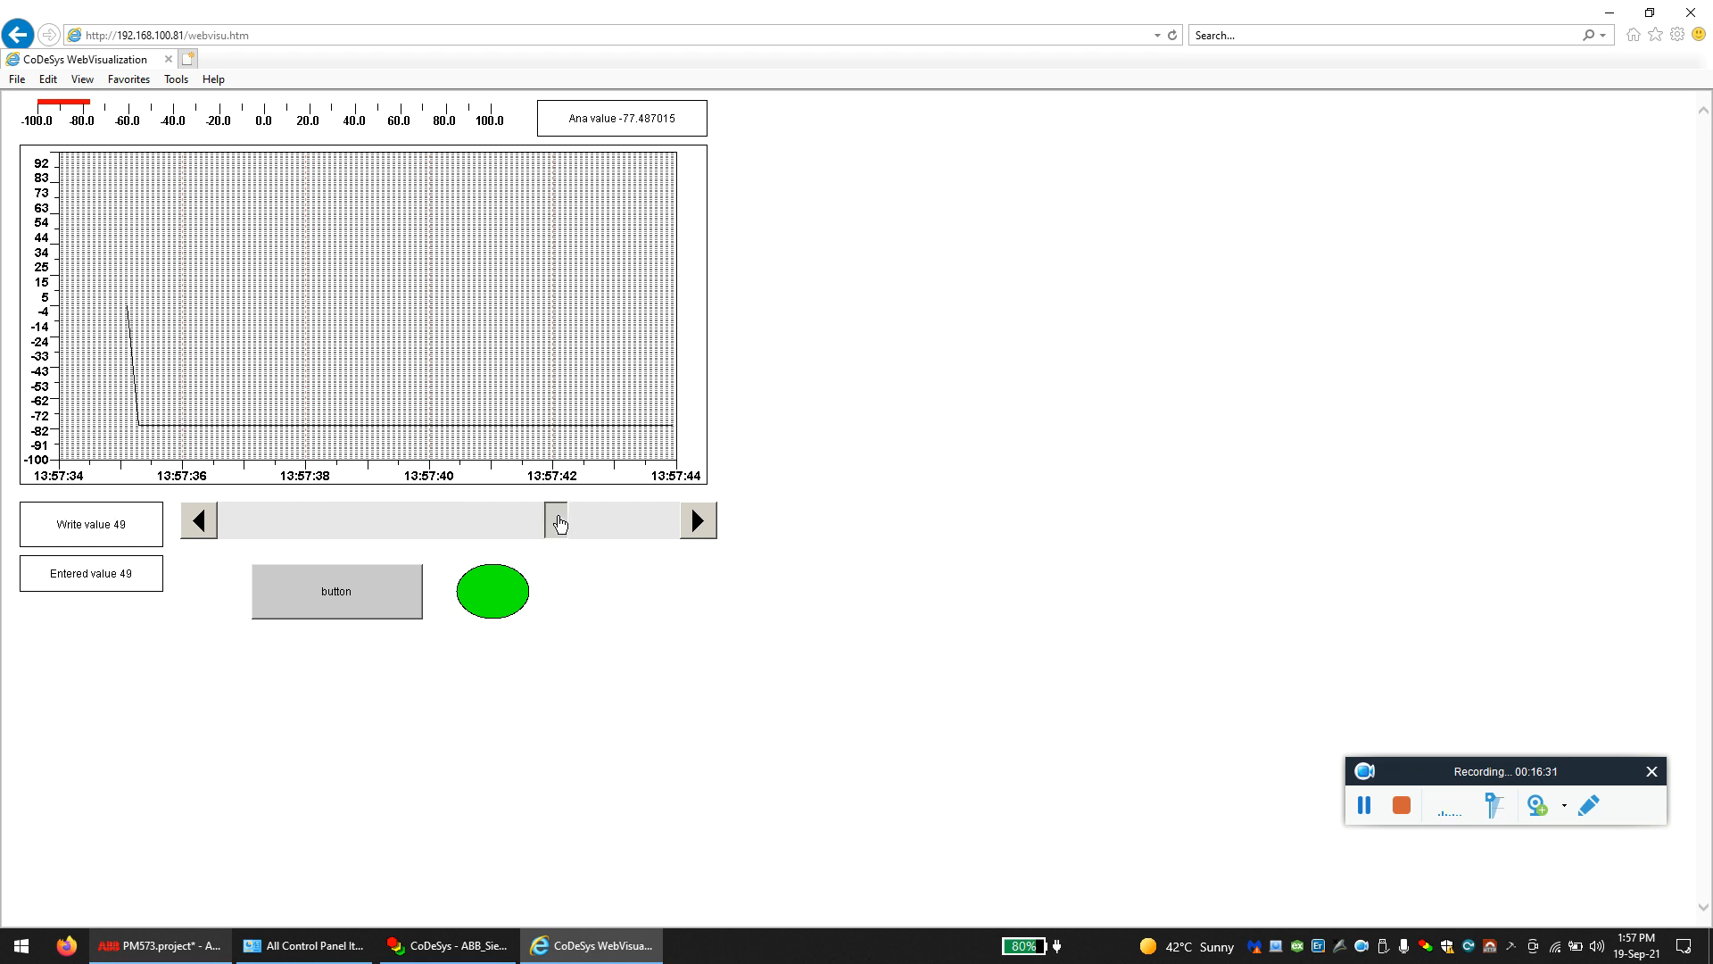
pyautogui.click(281, 527)
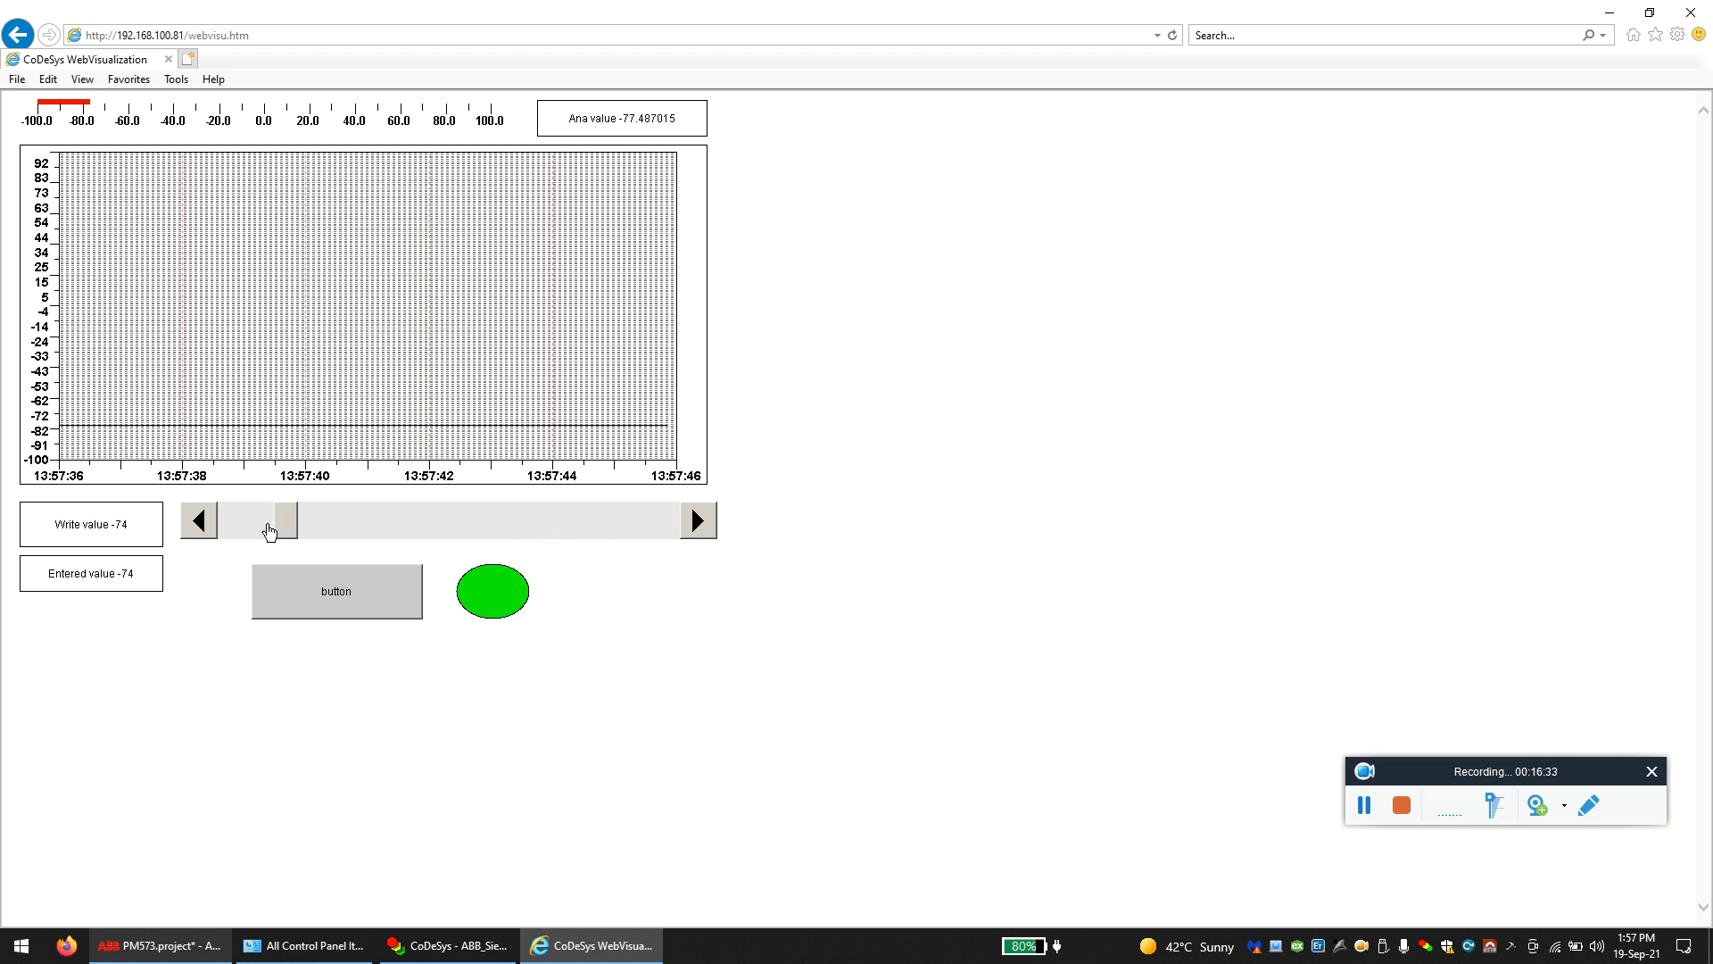
pyautogui.click(448, 527)
pyautogui.click(366, 591)
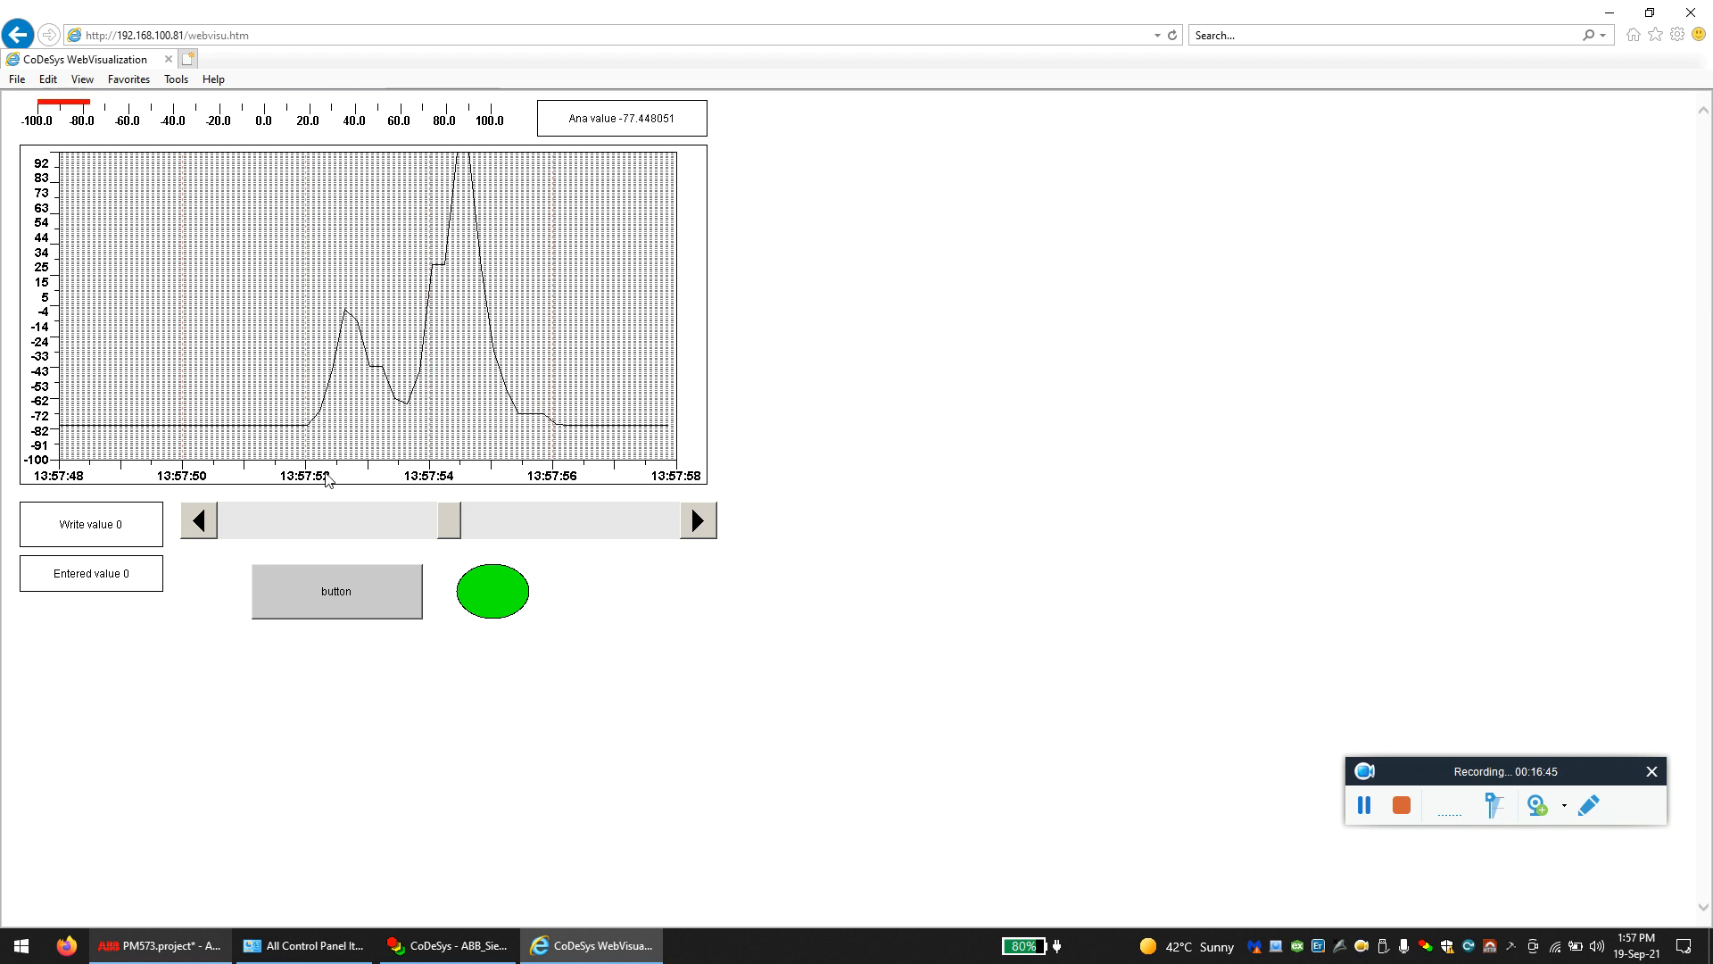
pyautogui.click(314, 525)
pyautogui.click(299, 608)
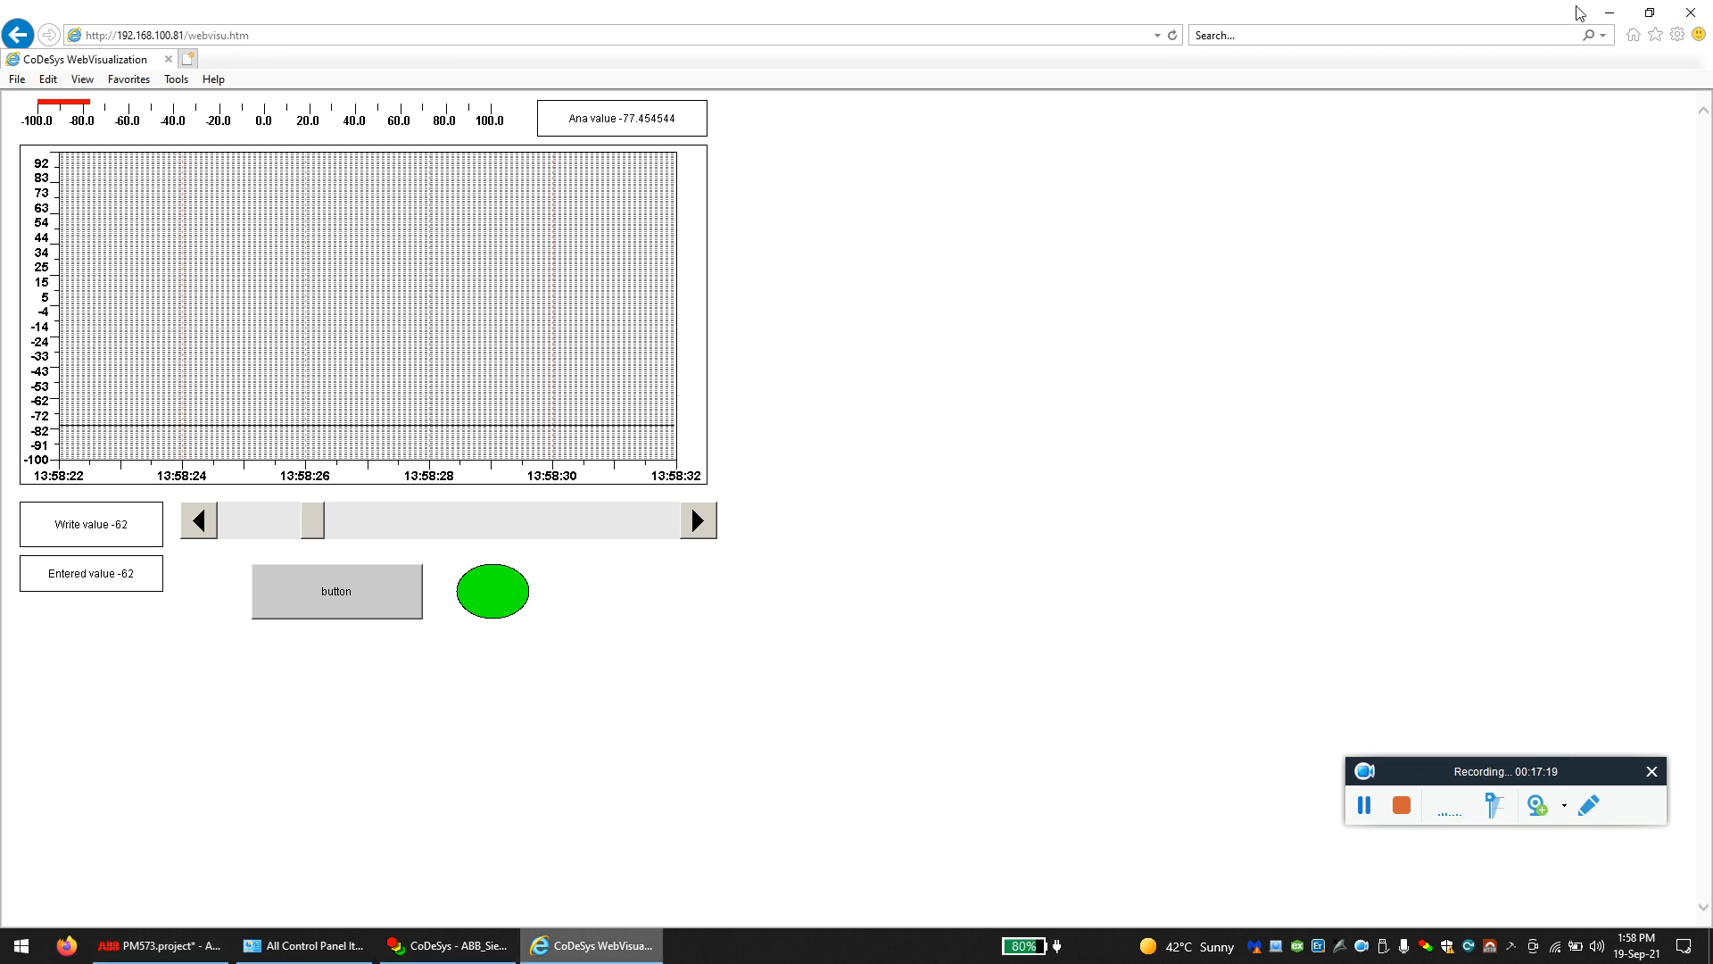
# - Compare the Exception Site List in the Java Control Panel's security settings with the web visualization's address, and close the settings unchanged
pyautogui.click(1610, 21)
pyautogui.click(253, 957)
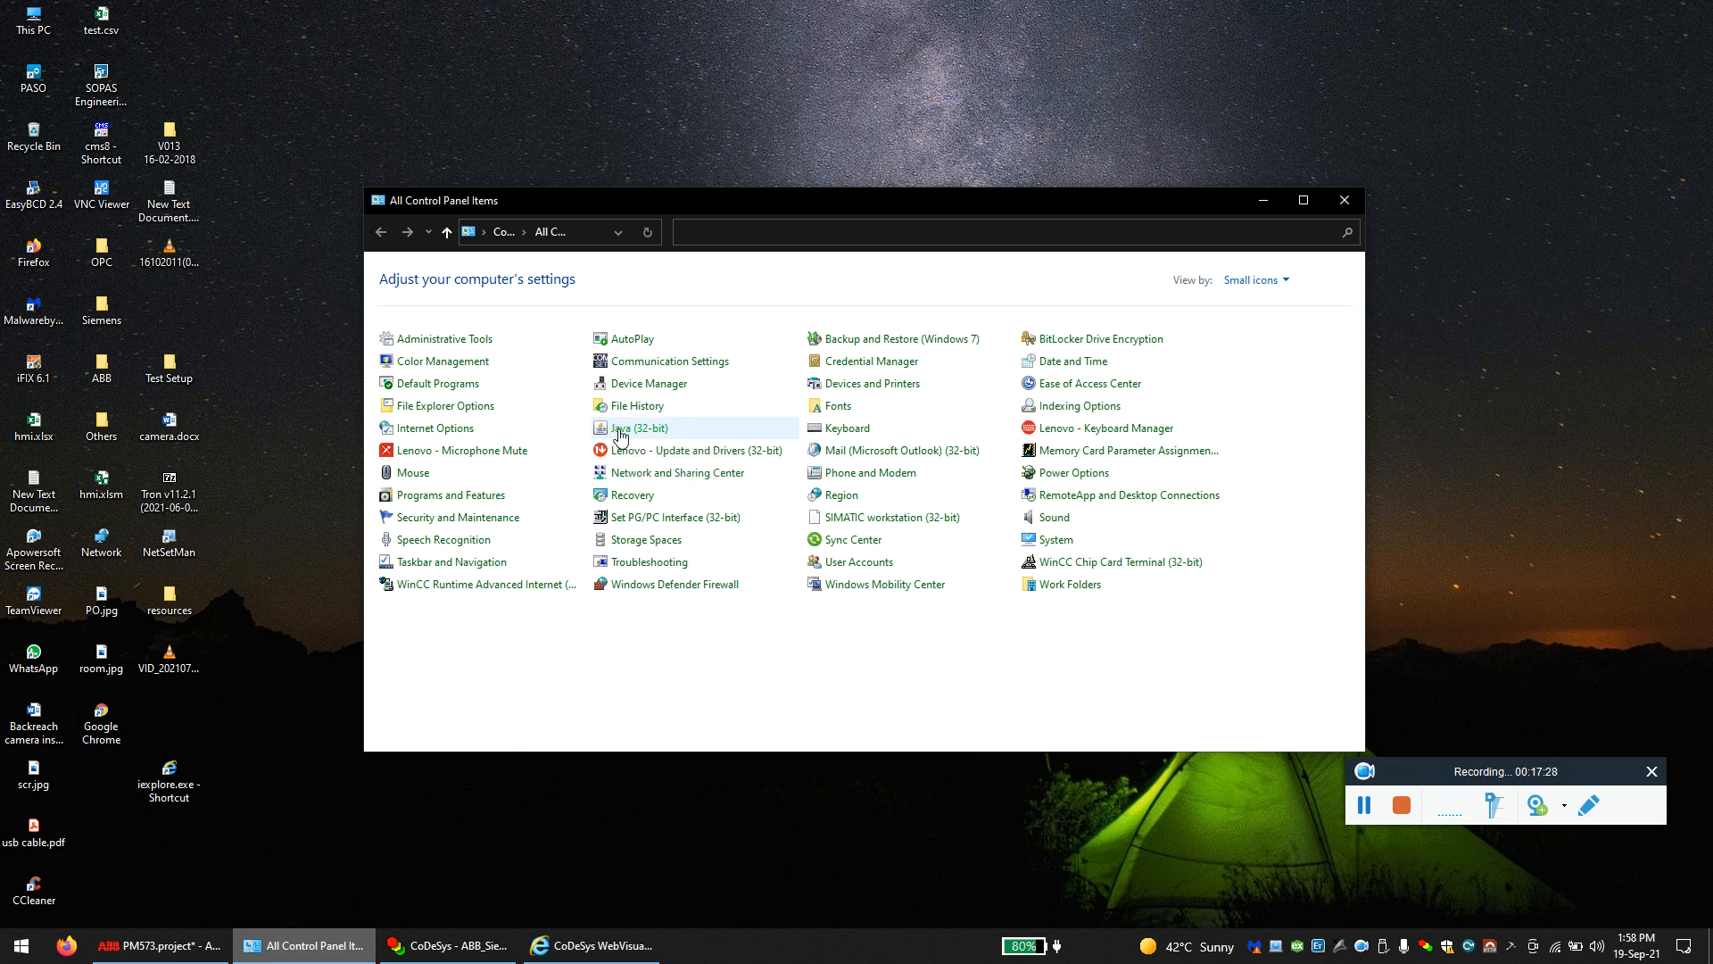
pyautogui.click(622, 429)
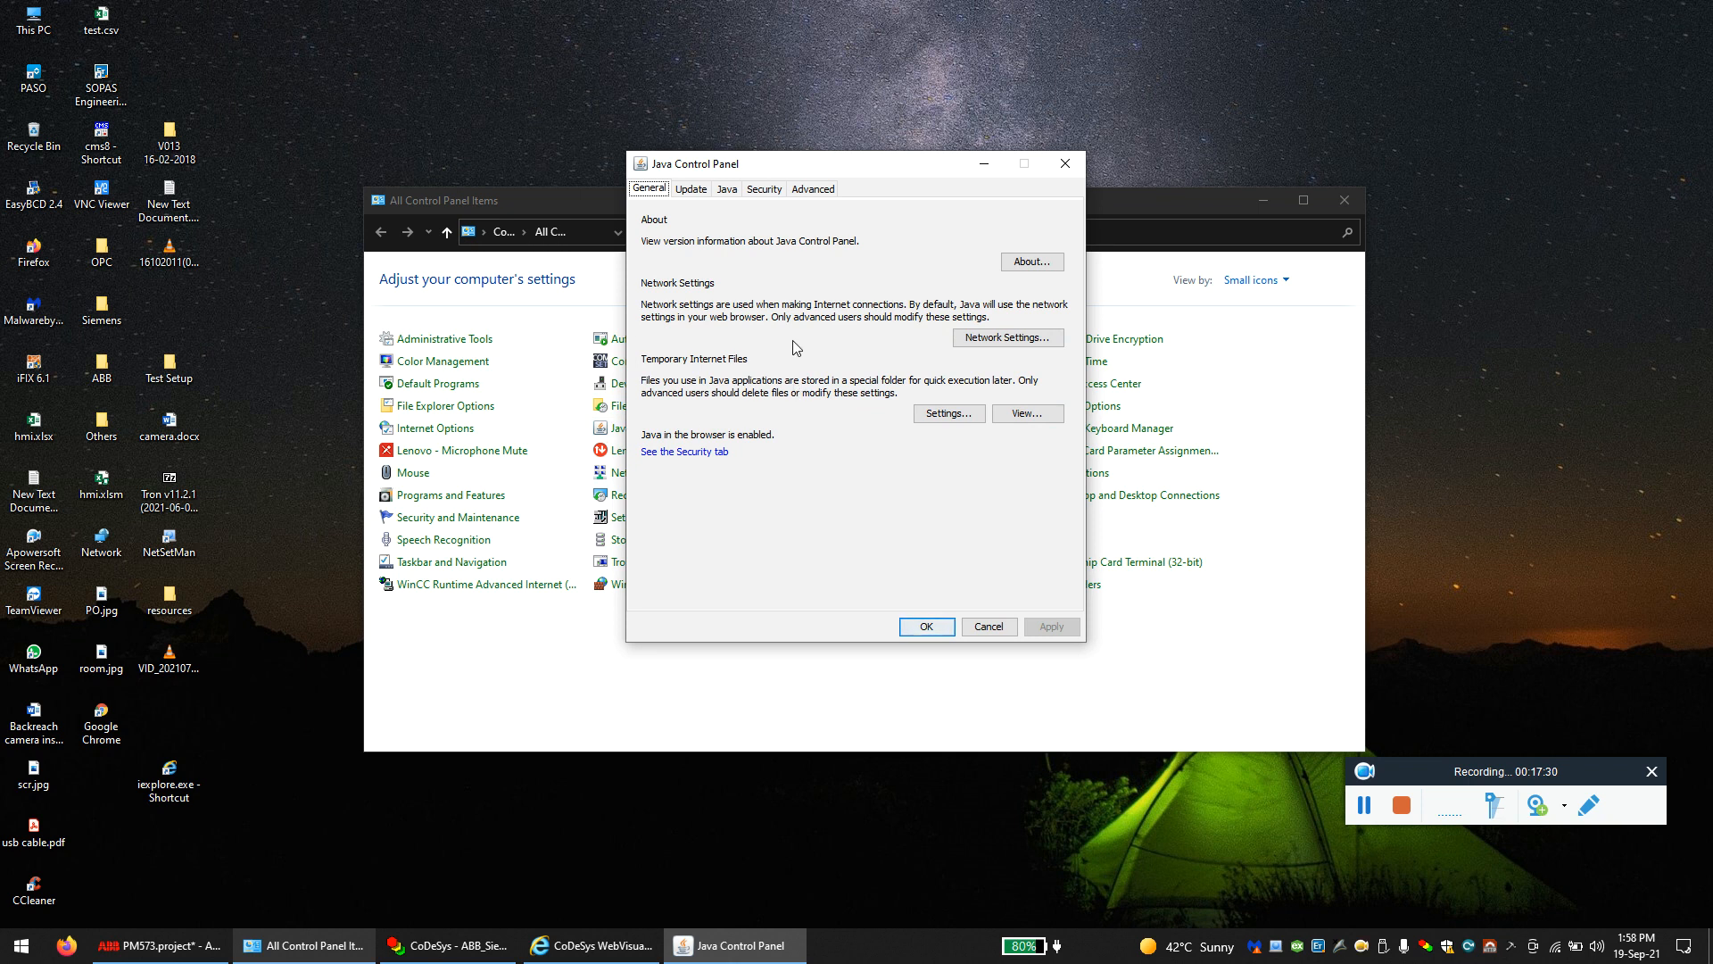
pyautogui.click(764, 189)
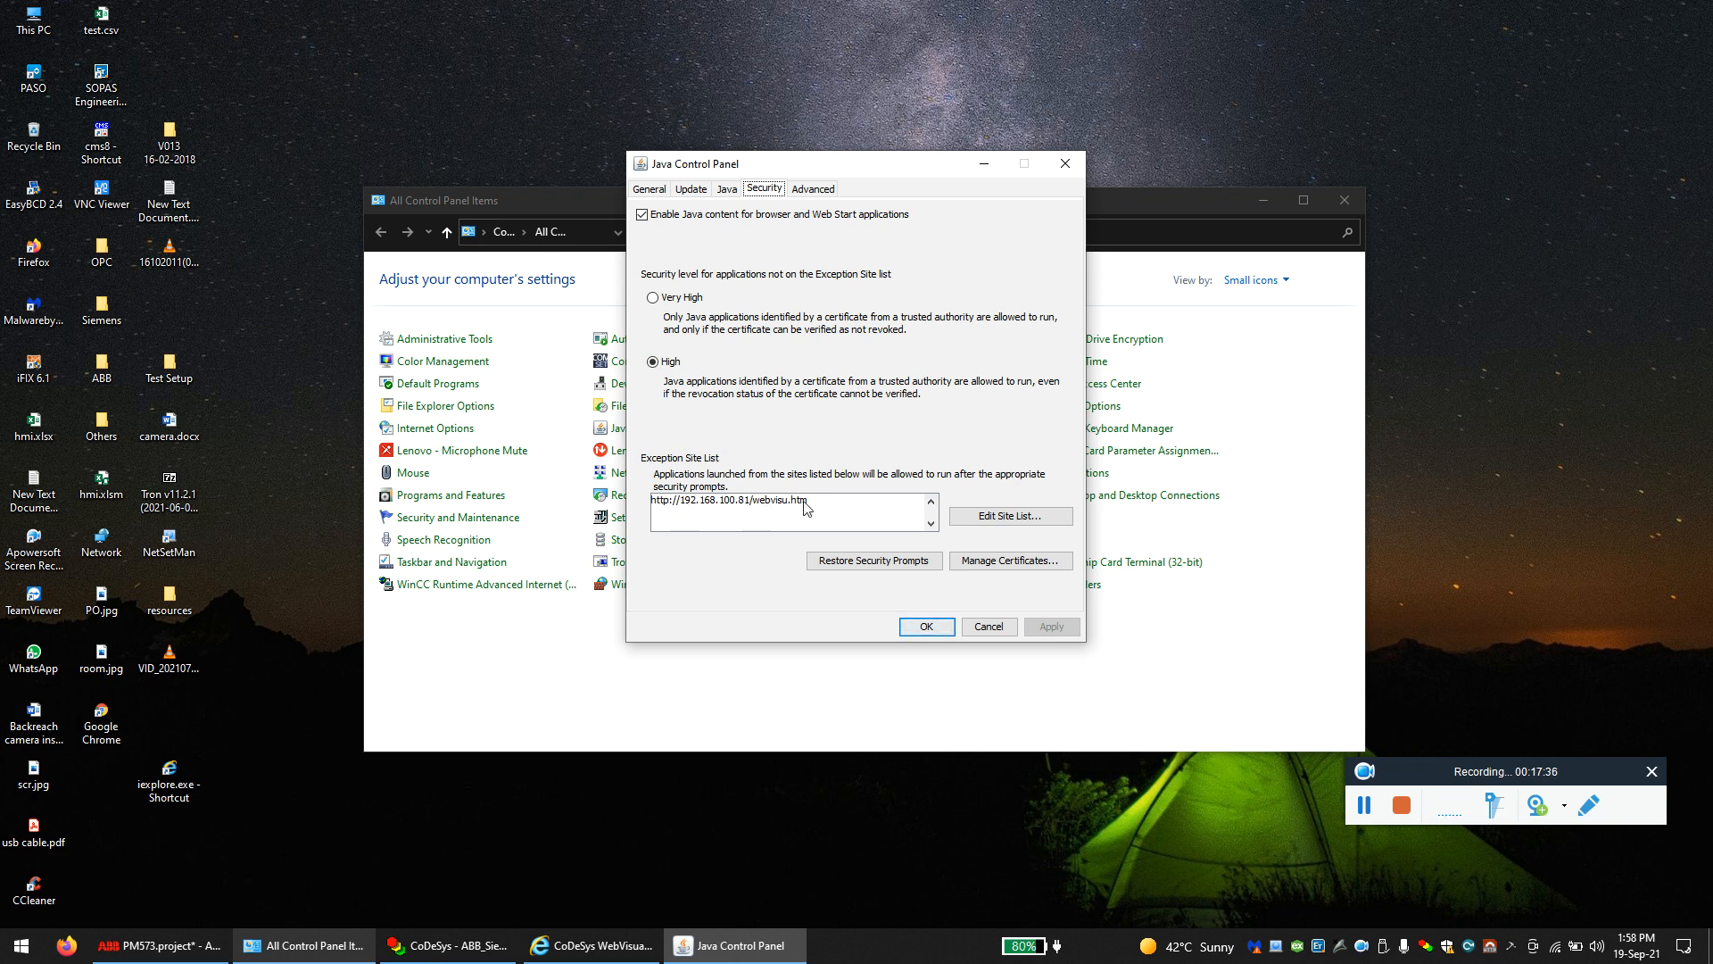
pyautogui.click(593, 945)
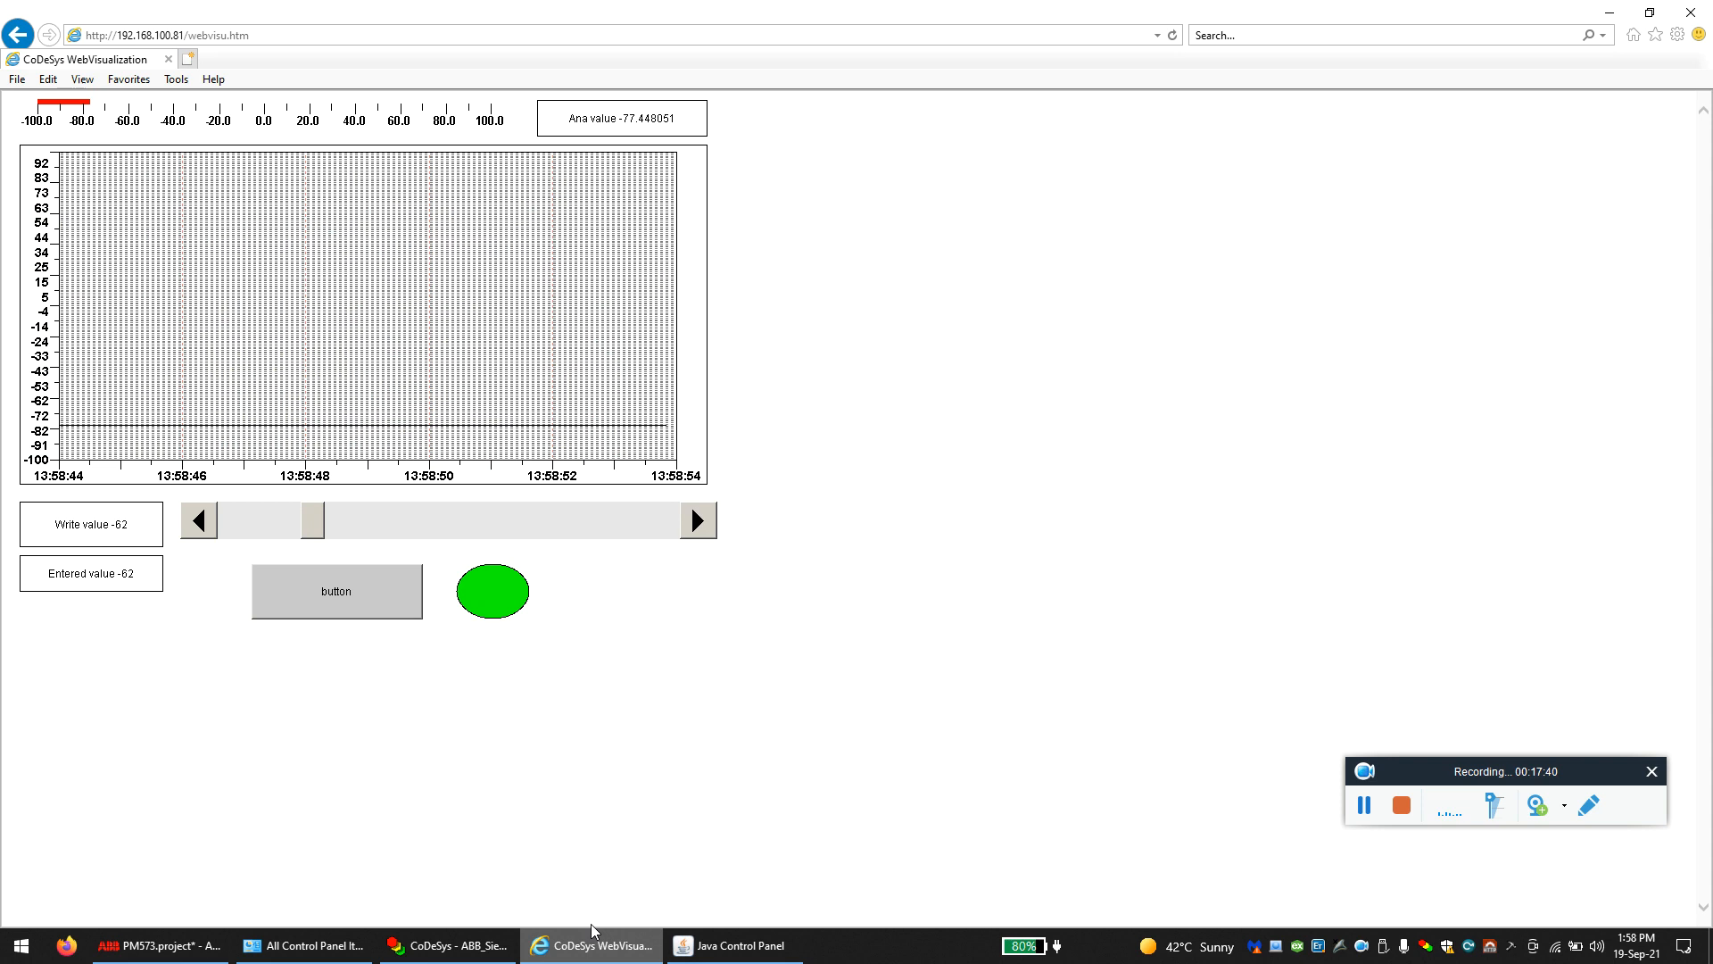
pyautogui.click(733, 945)
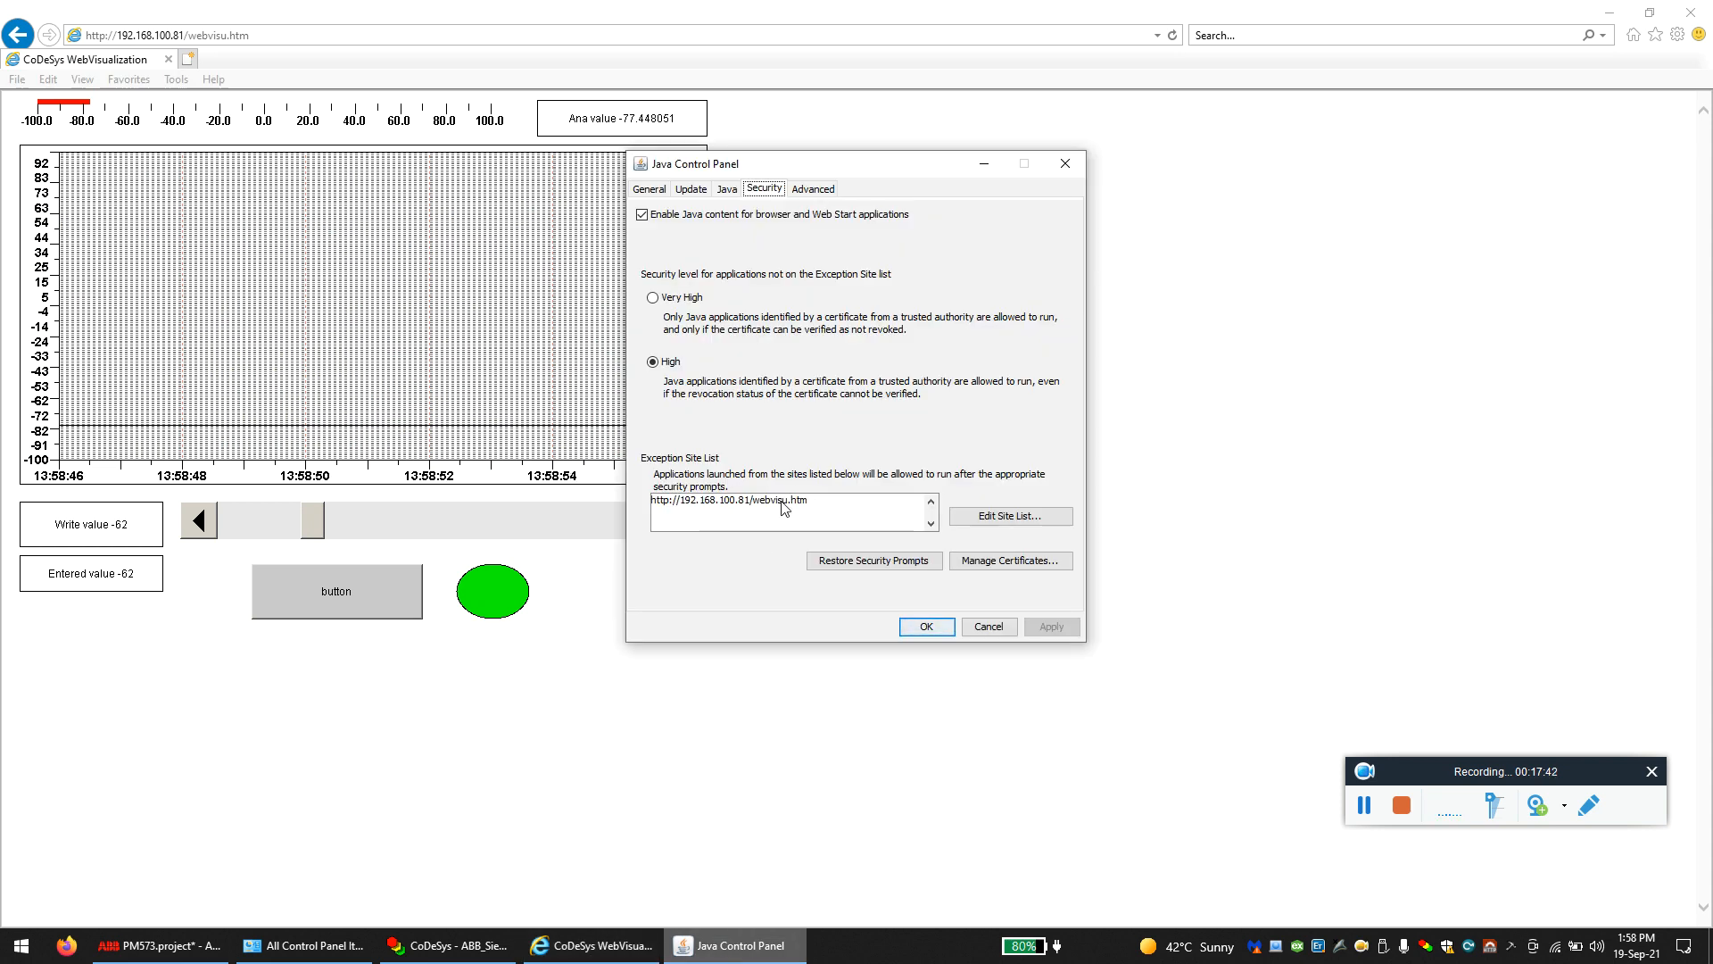
pyautogui.click(987, 626)
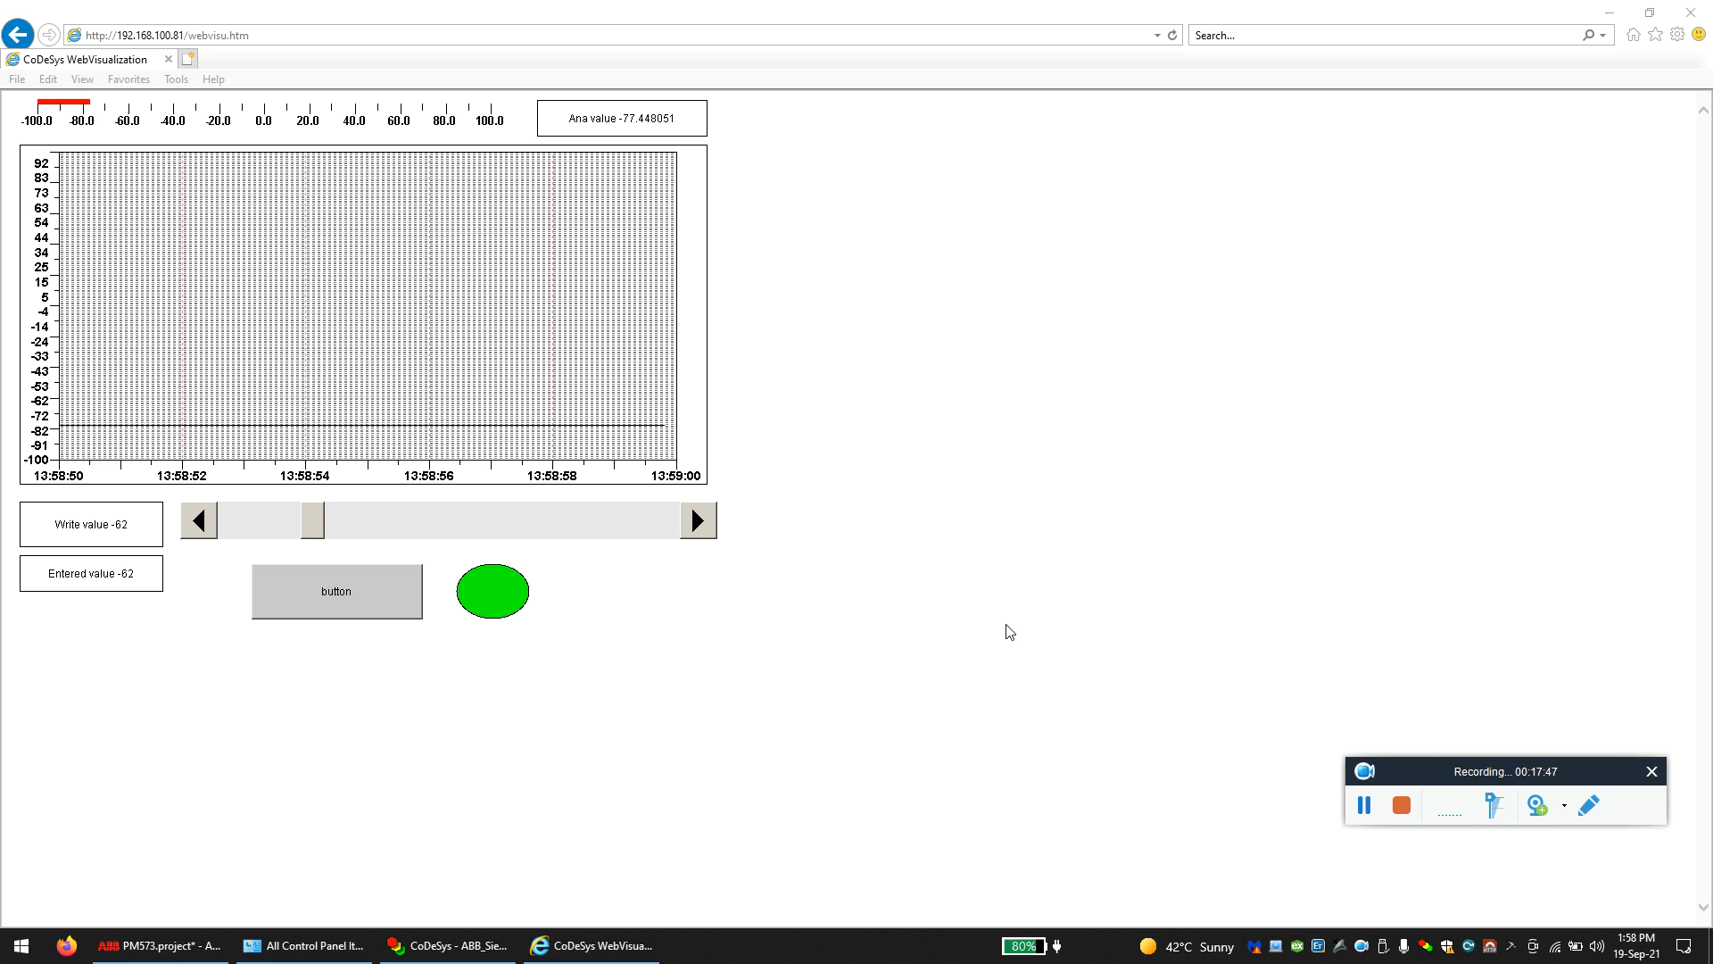